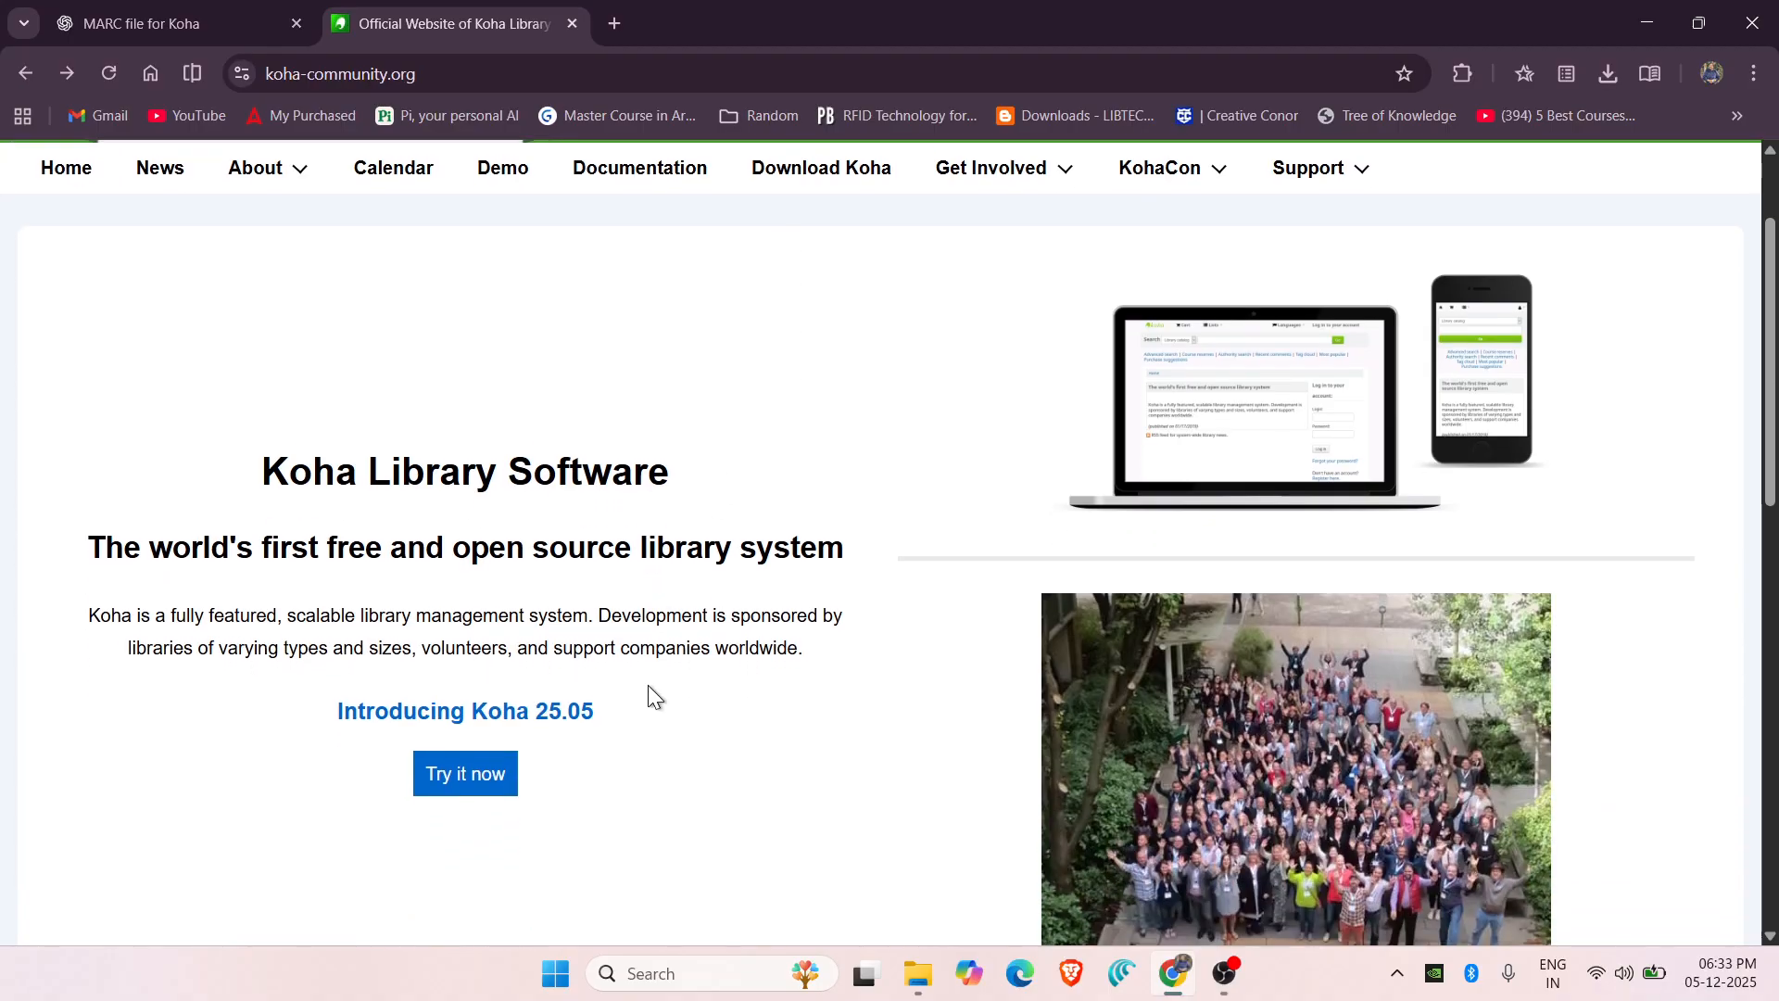
# Open the Koha demo servers page and launch the Catalyst IT (New Zealand) staff interface demo.
pyautogui.click(477, 774)
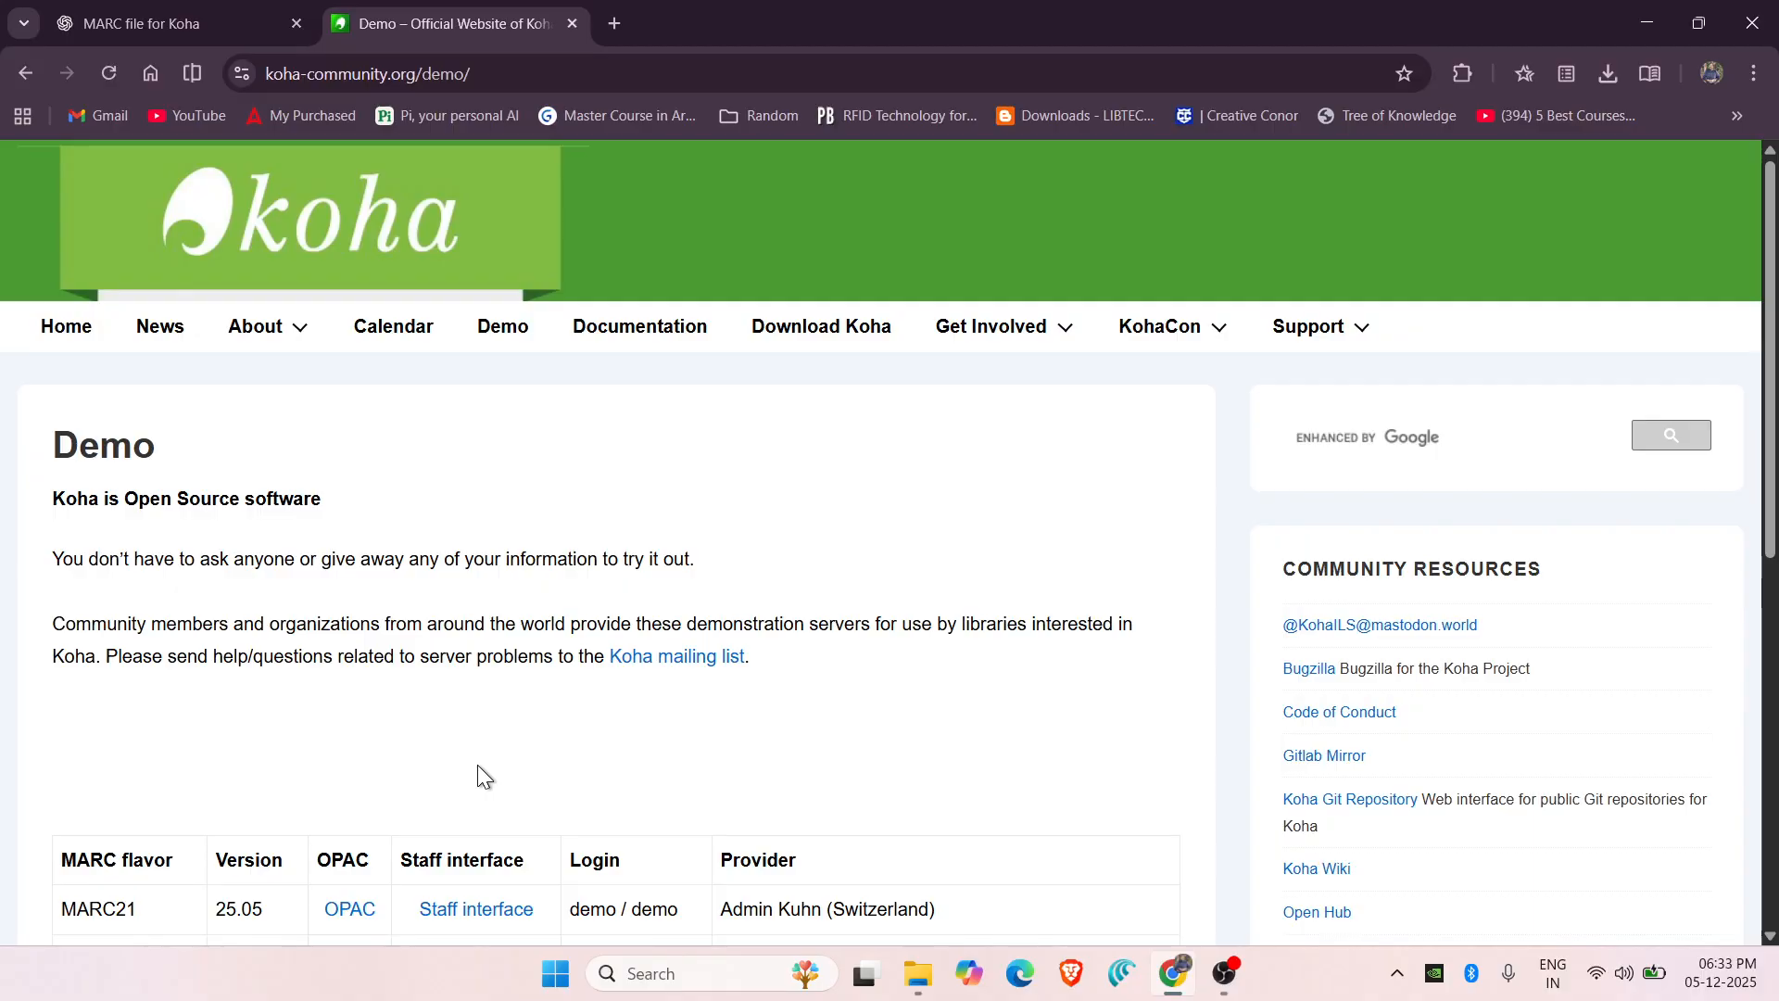
pyautogui.scroll(-4, 482, 776)
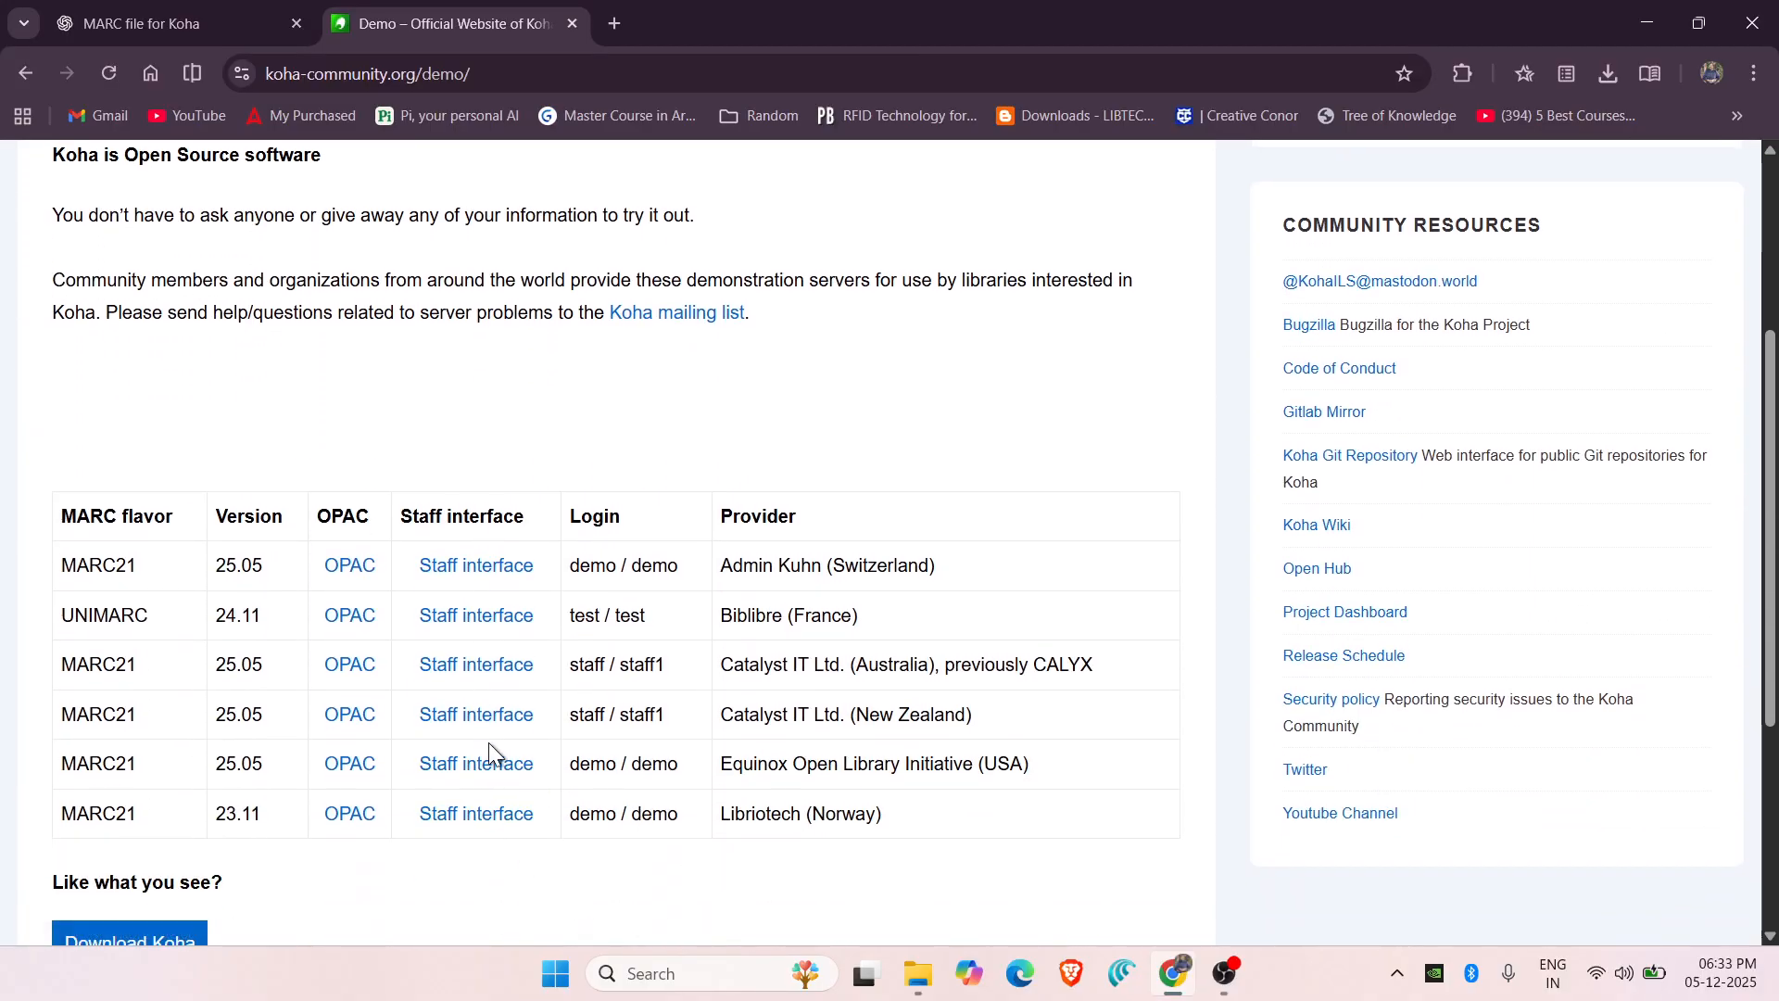
pyautogui.click(501, 724)
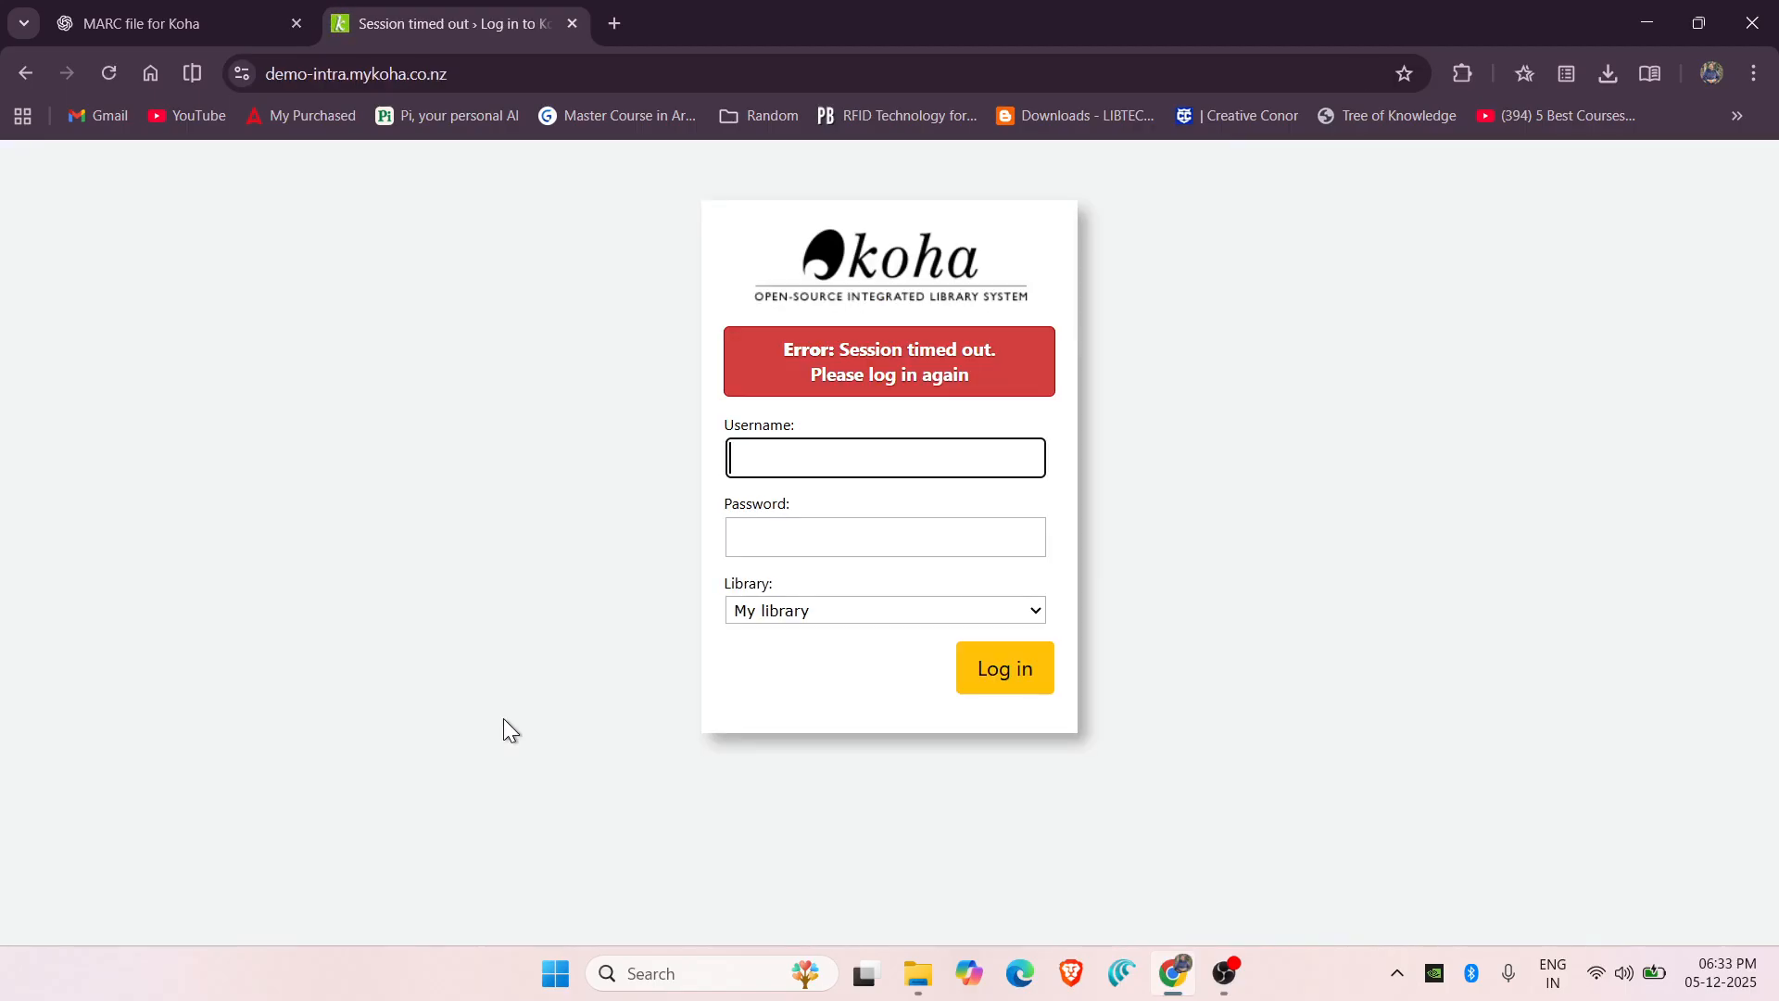
# Log in with the prefilled demo credentials and dismiss the browser's password warning.
pyautogui.click(1005, 686)
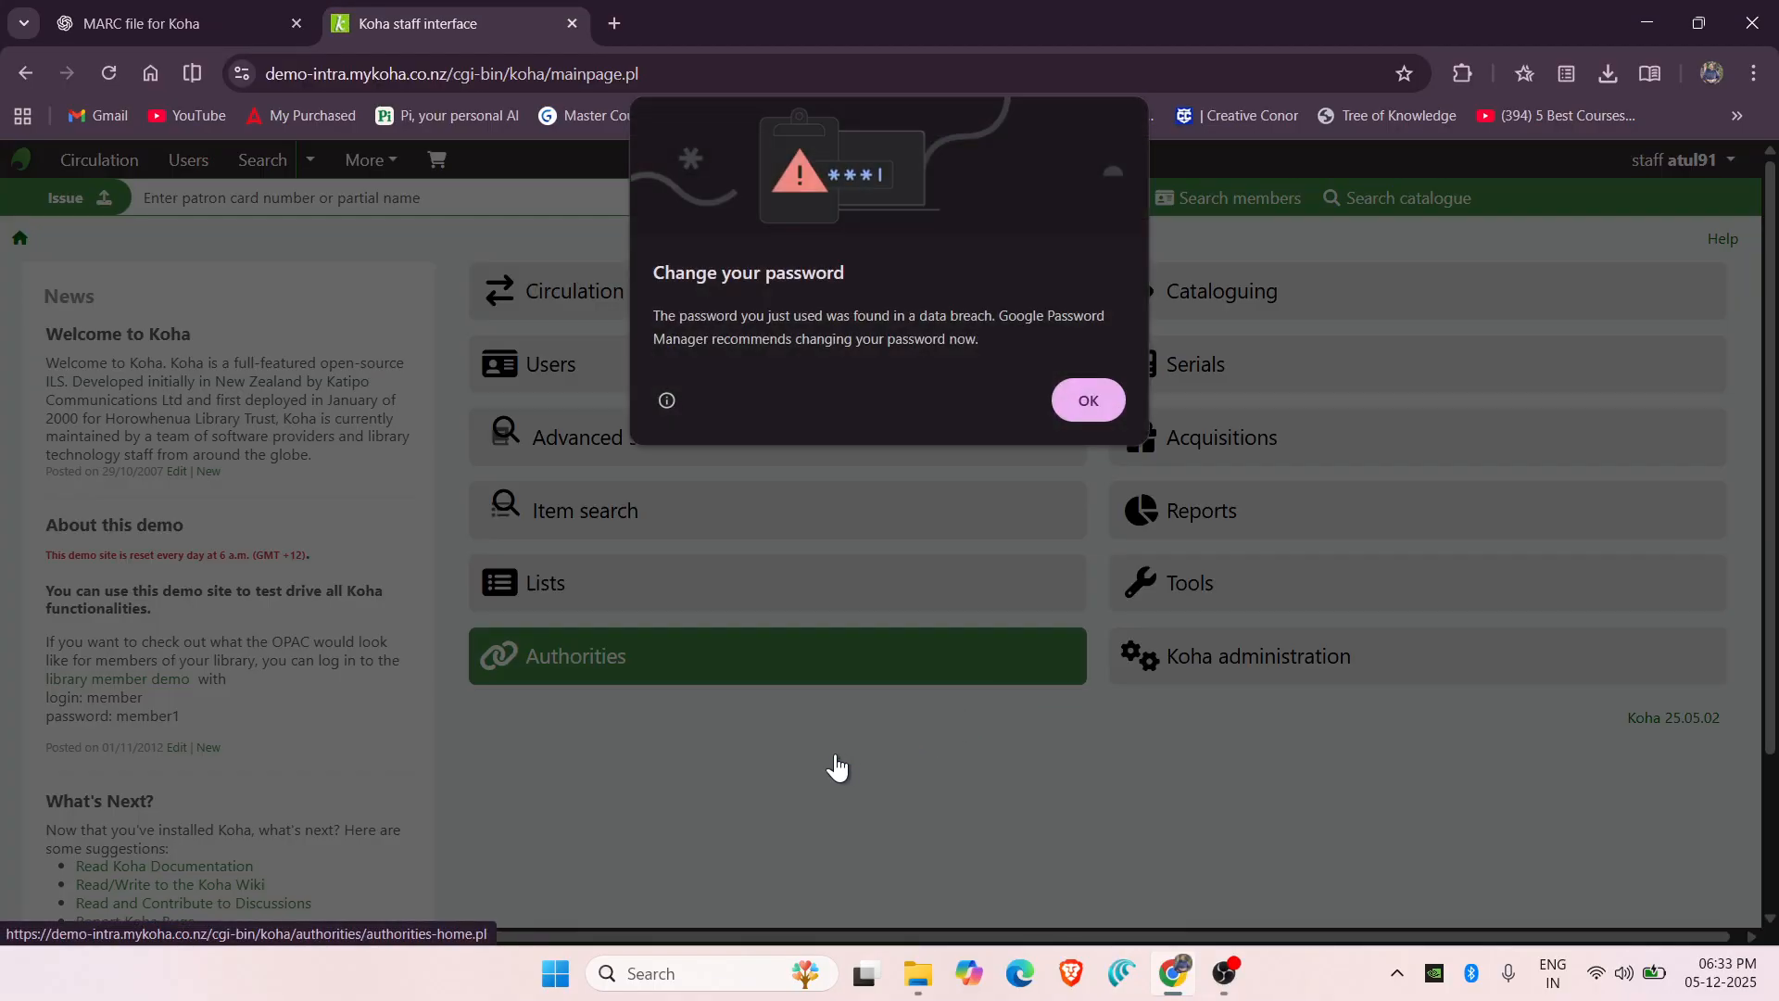
pyautogui.click(1084, 398)
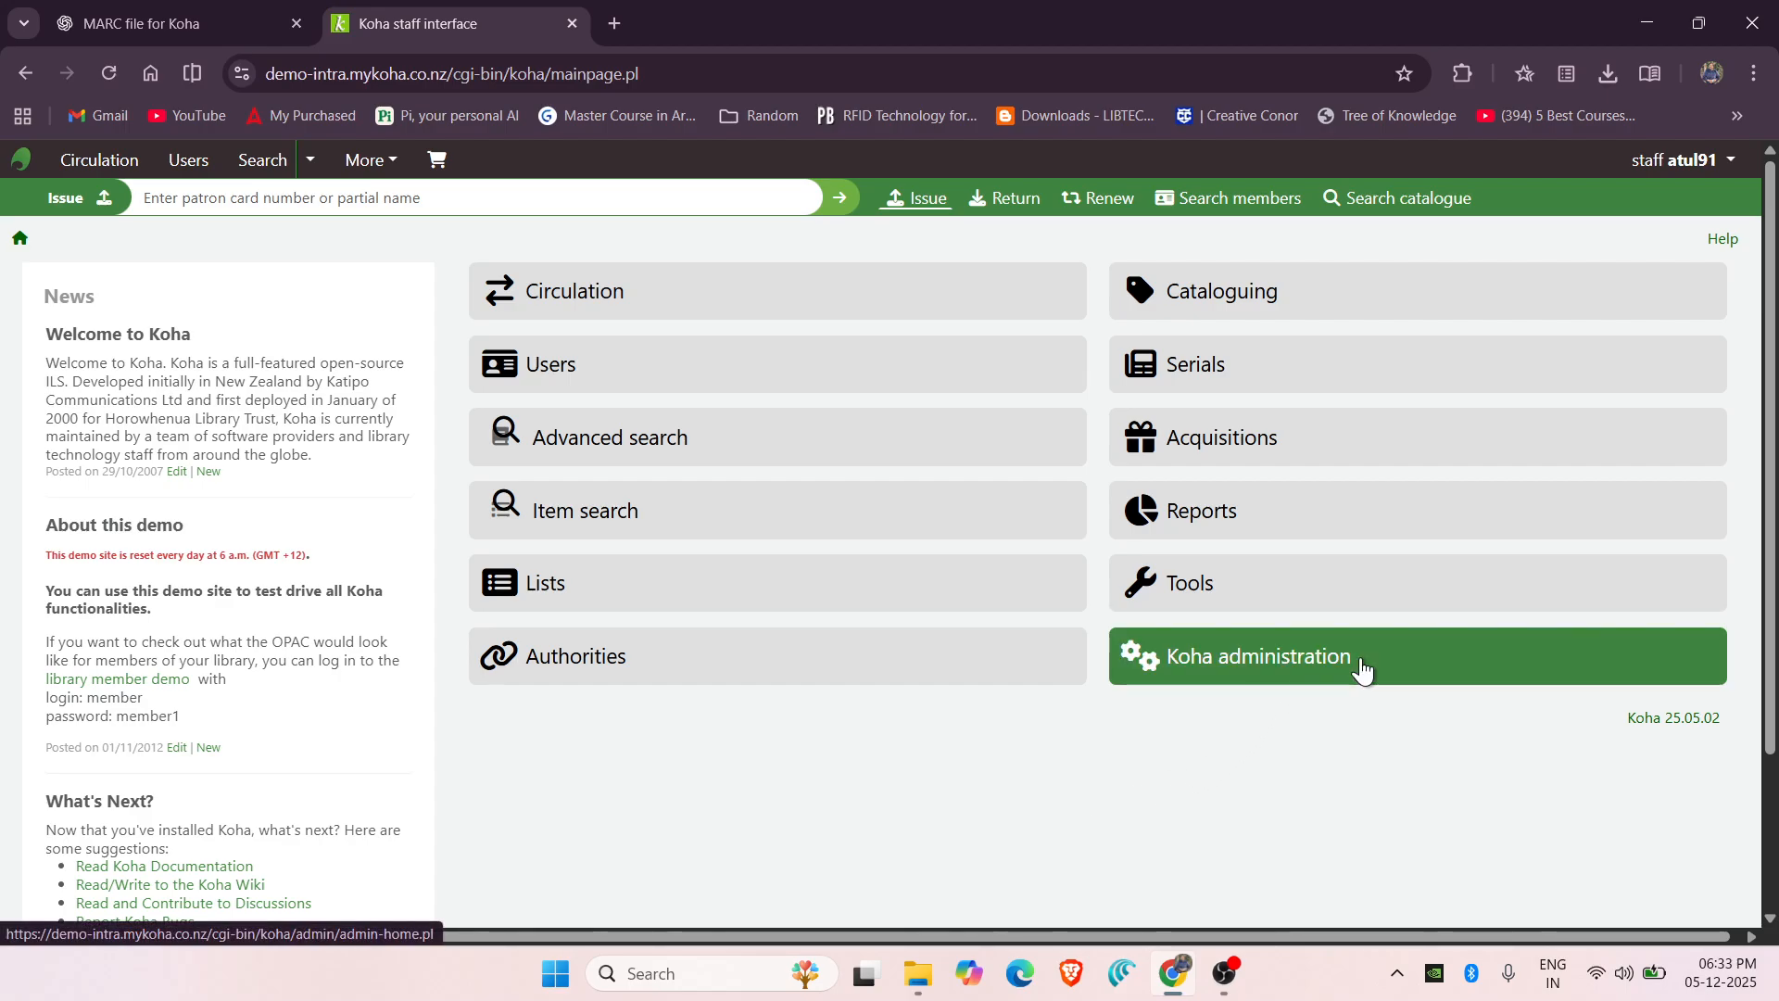
# Go to Koha administration > Libraries and start a new library record.
pyautogui.click(1360, 667)
pyautogui.scroll(-1, 639, 799)
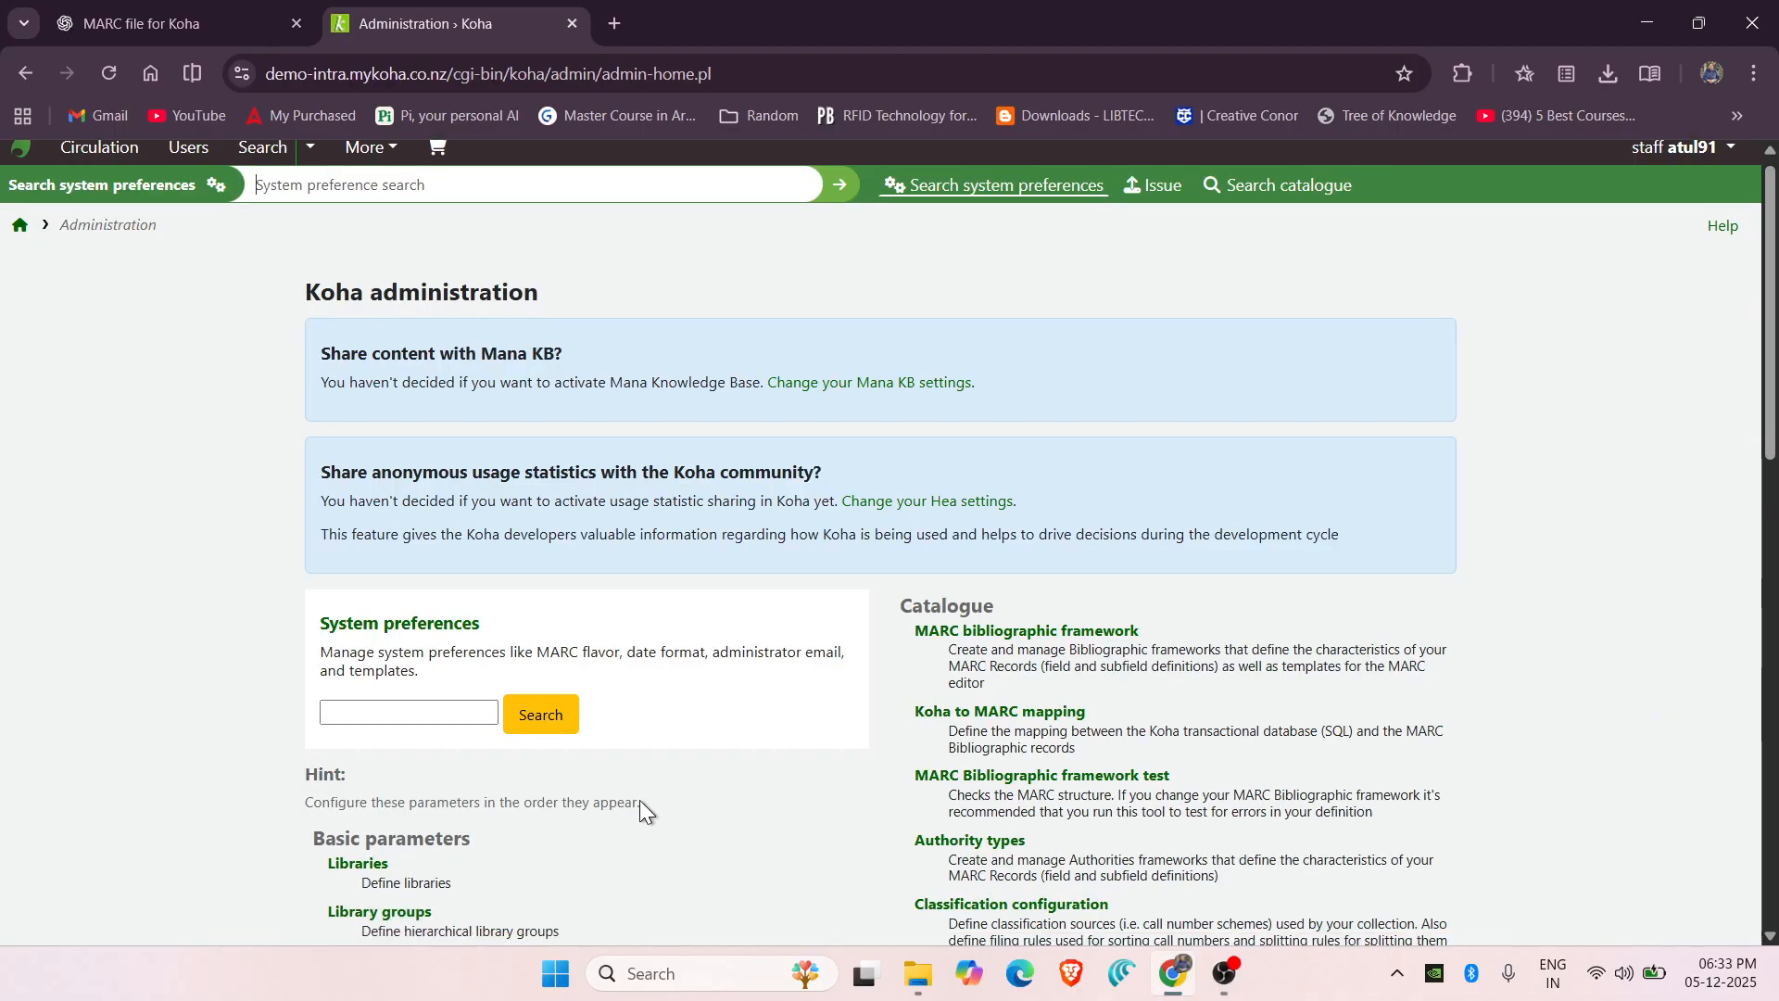
pyautogui.scroll(-2, 639, 799)
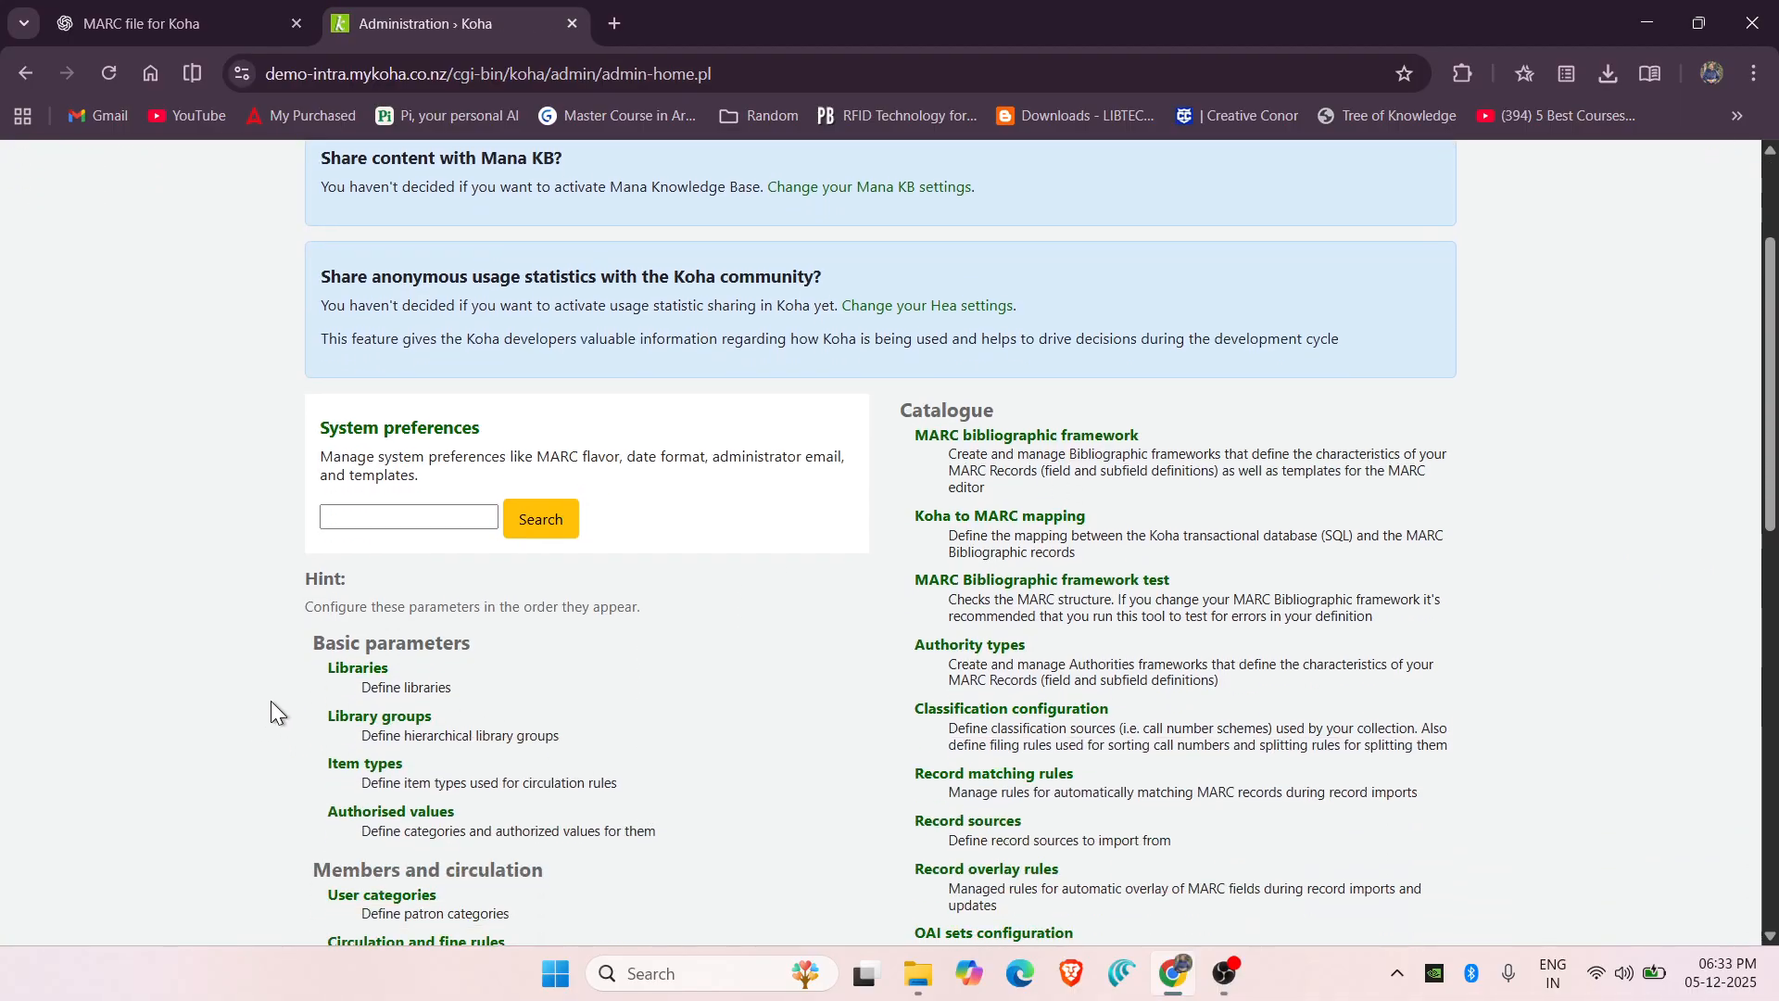
pyautogui.click(355, 679)
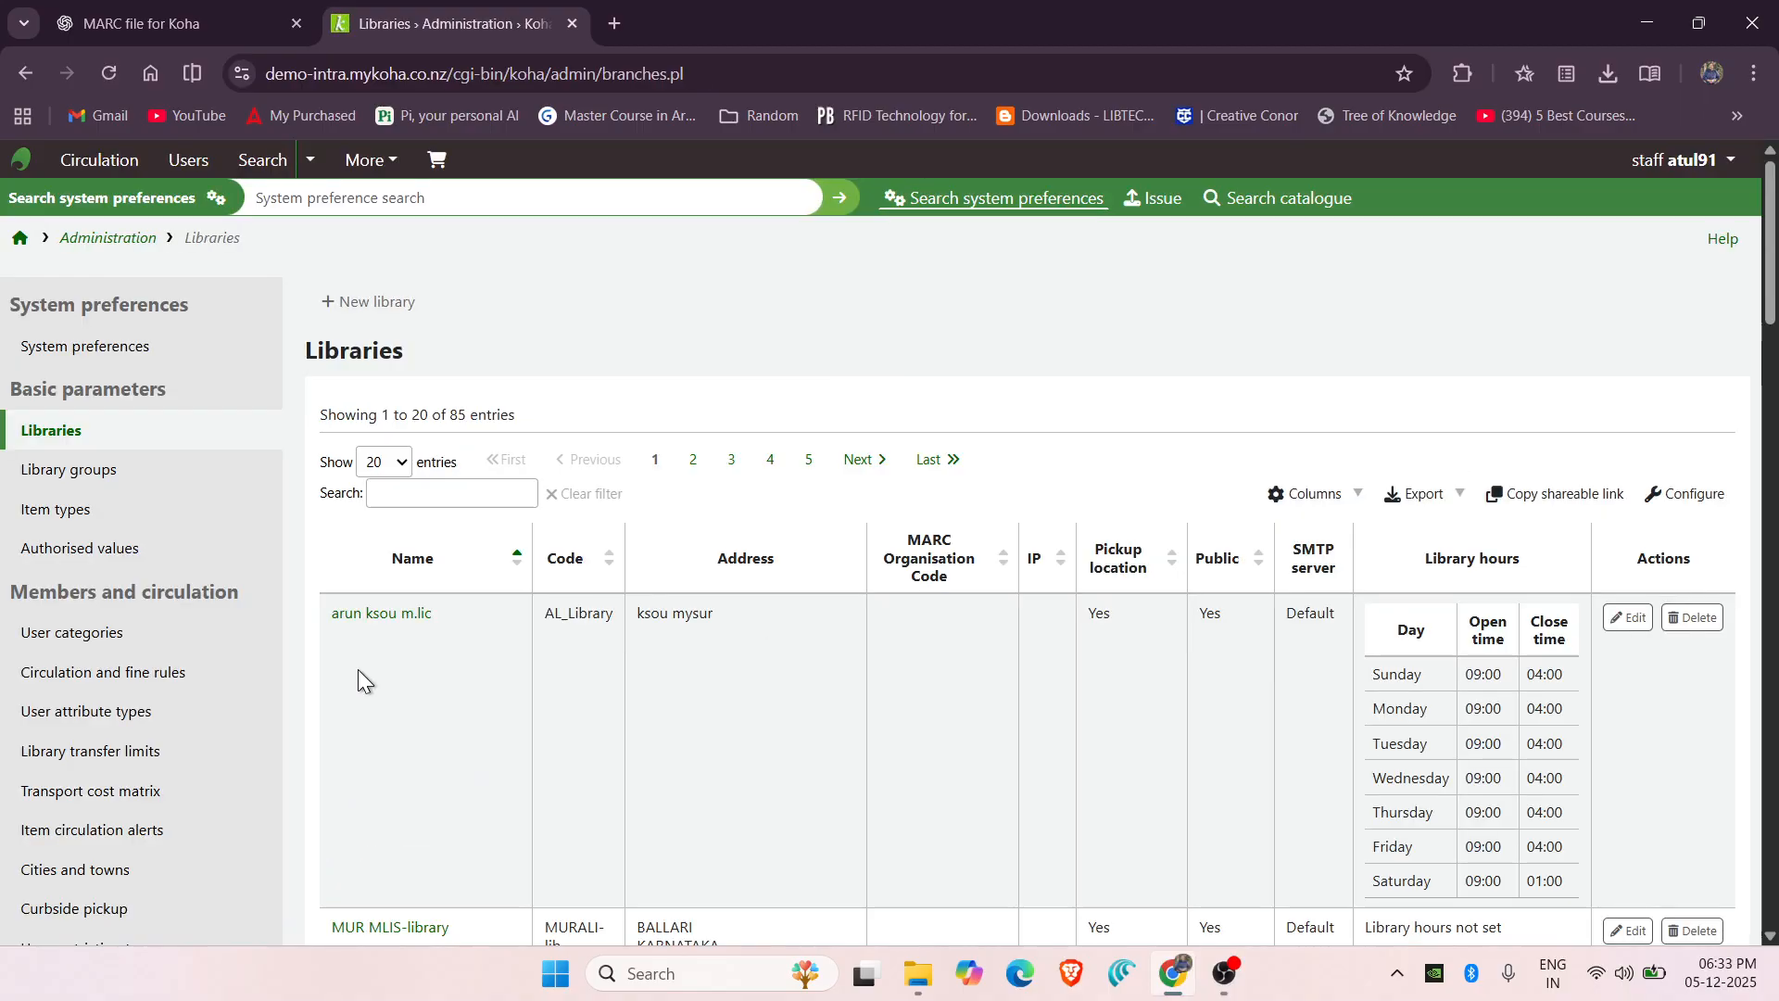
pyautogui.click(397, 316)
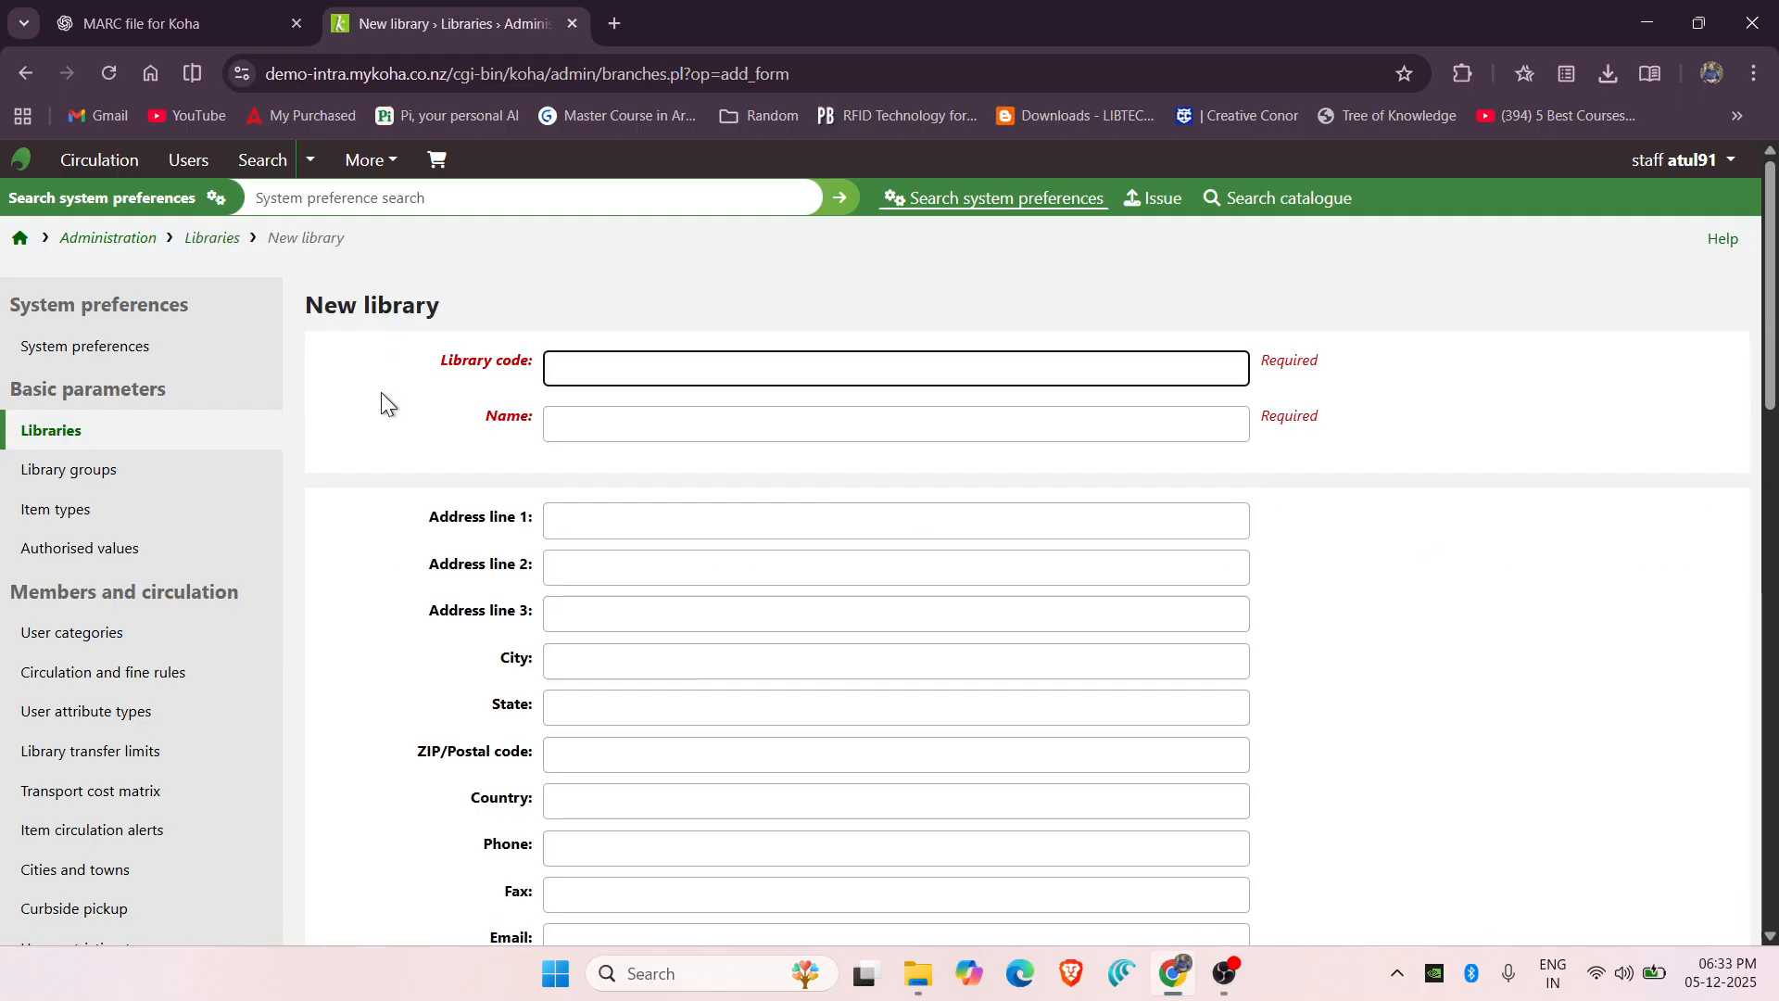
# Create library DLIS, 'Department of Library and Information Science', Panjab University, Chandigarh, and submit it.
pyautogui.click(598, 376)
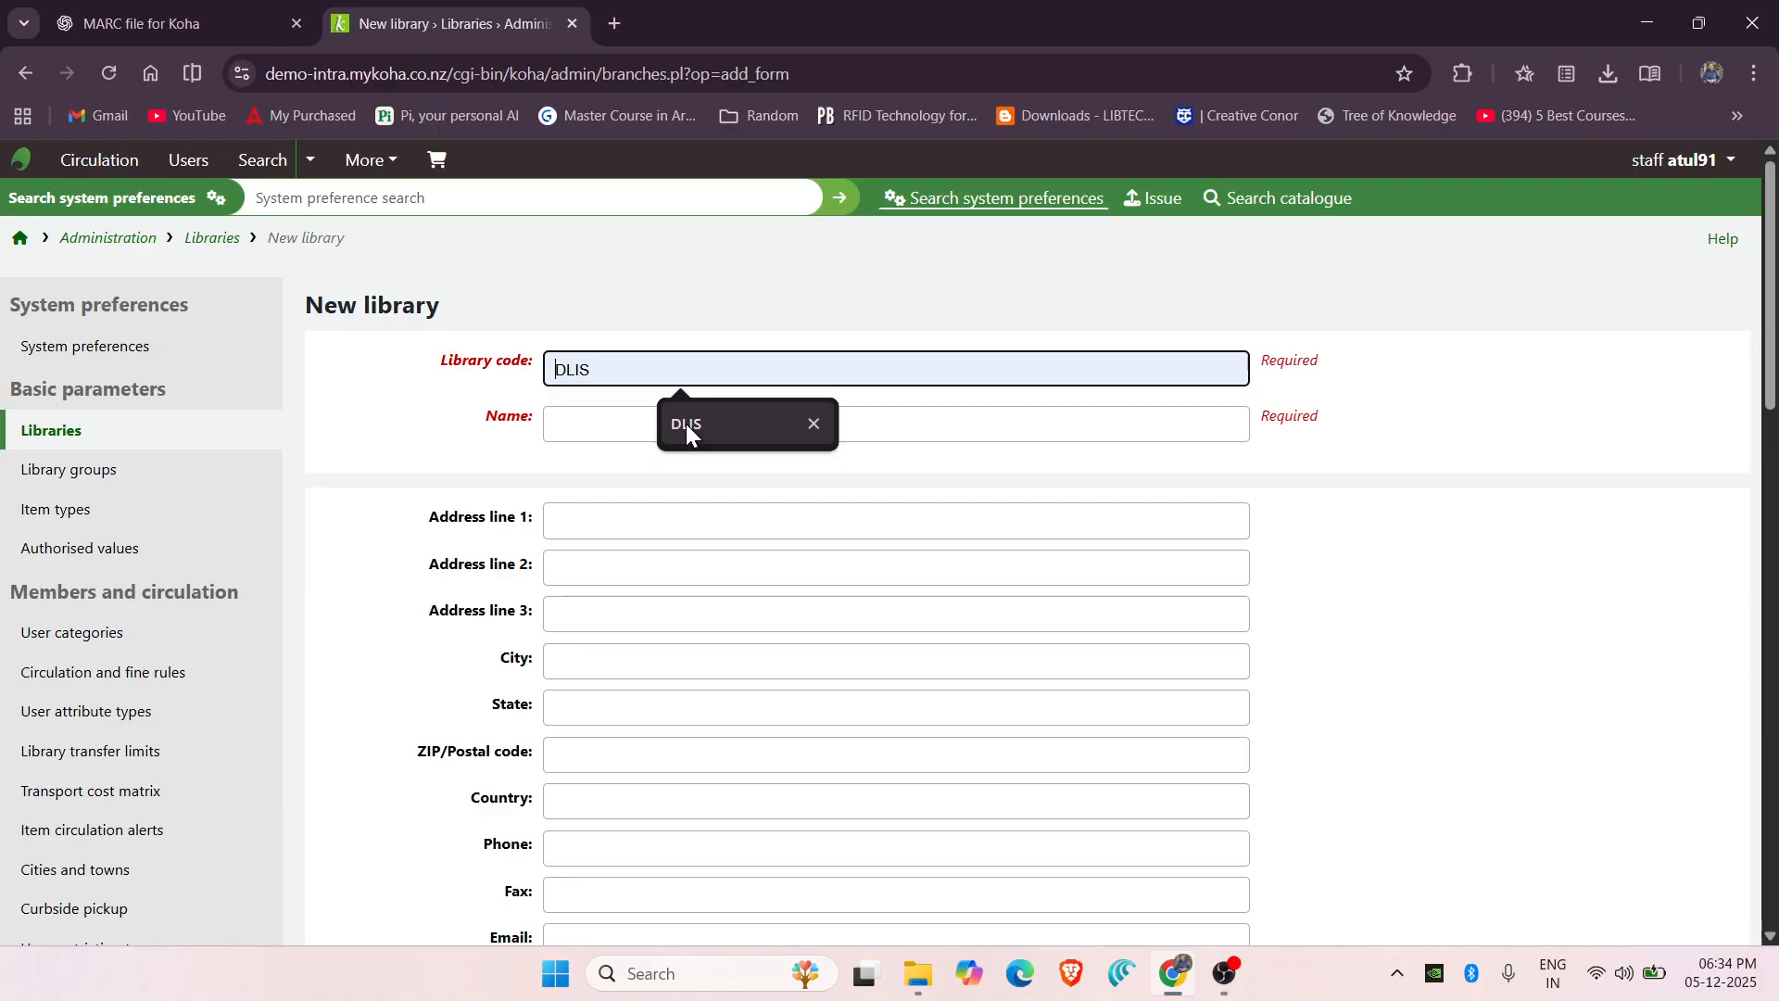
pyautogui.click(685, 424)
pyautogui.click(688, 425)
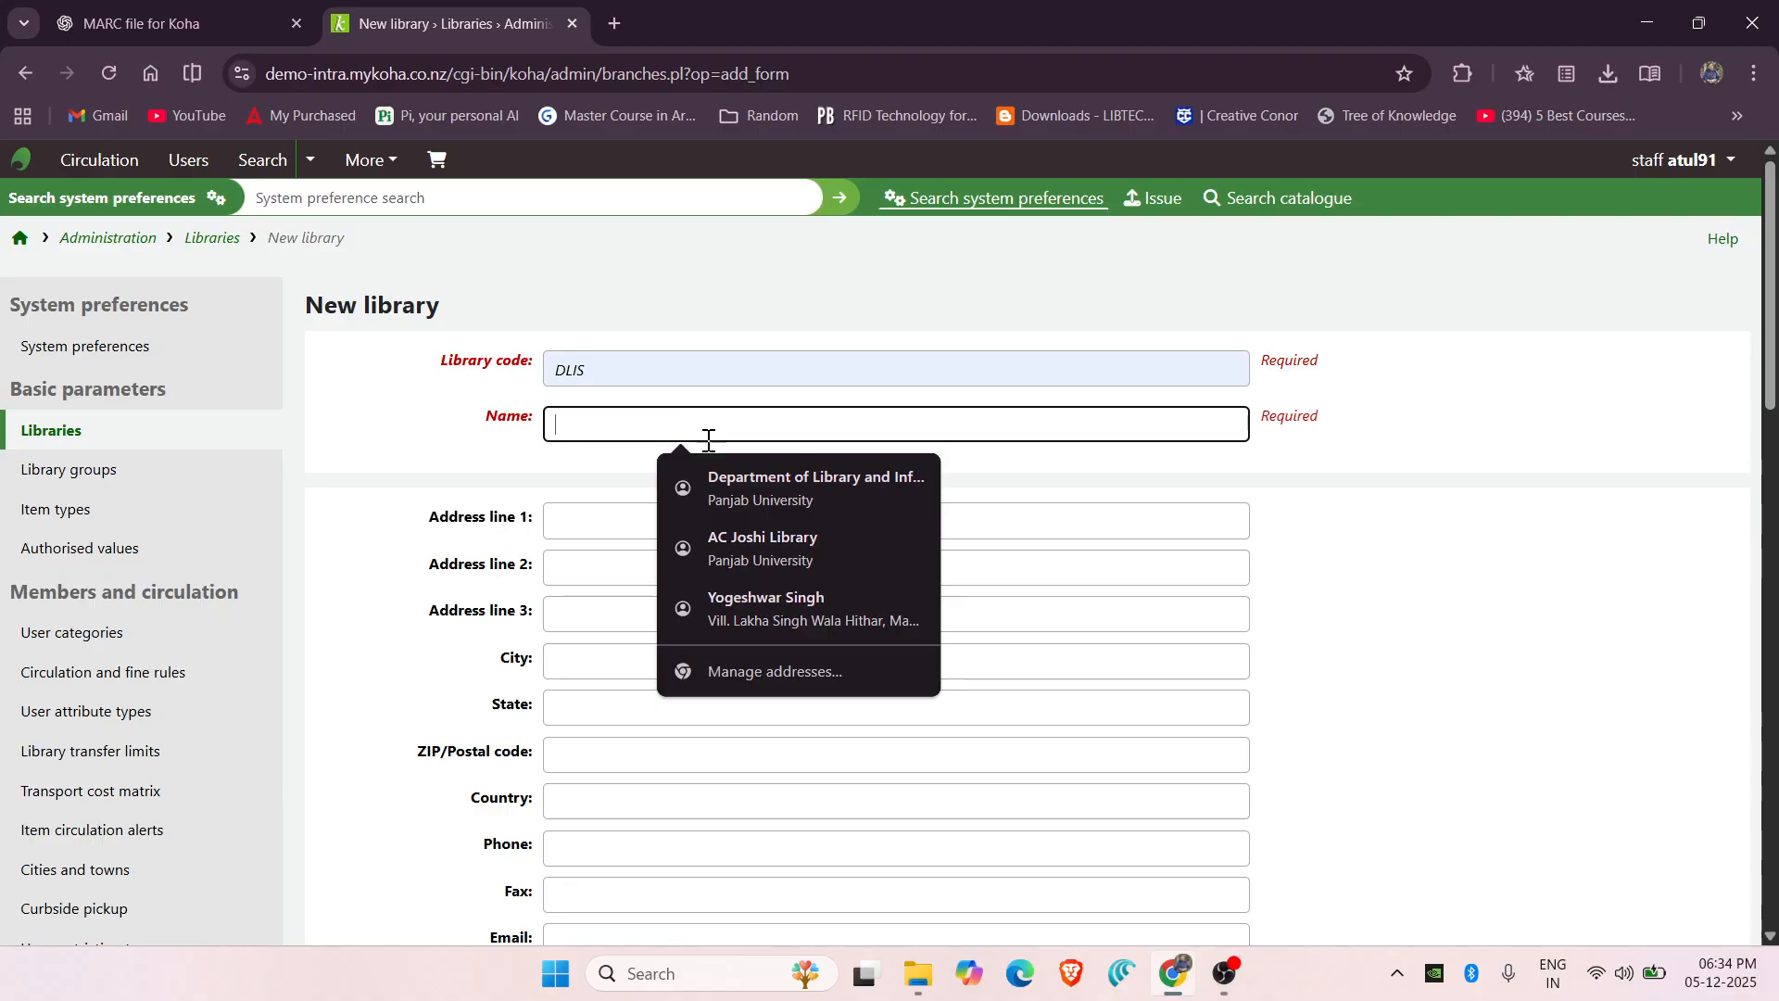
pyautogui.click(744, 482)
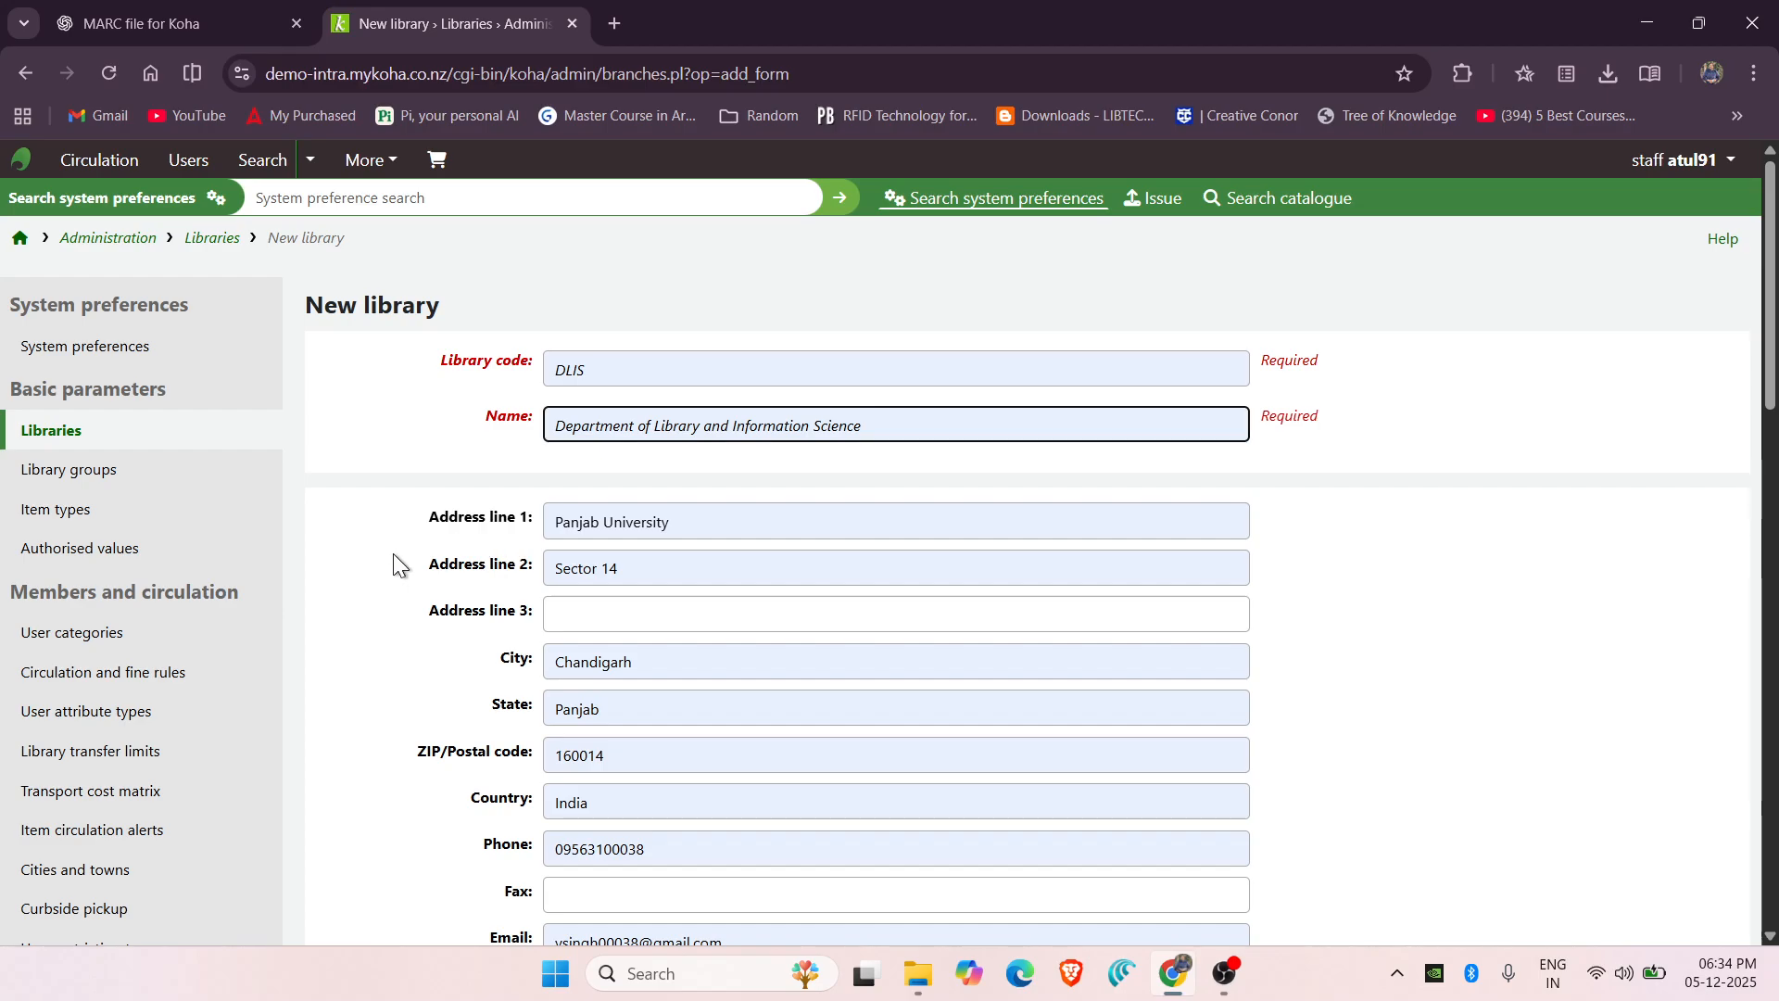
pyautogui.scroll(-2, 392, 553)
pyautogui.scroll(-3, 392, 553)
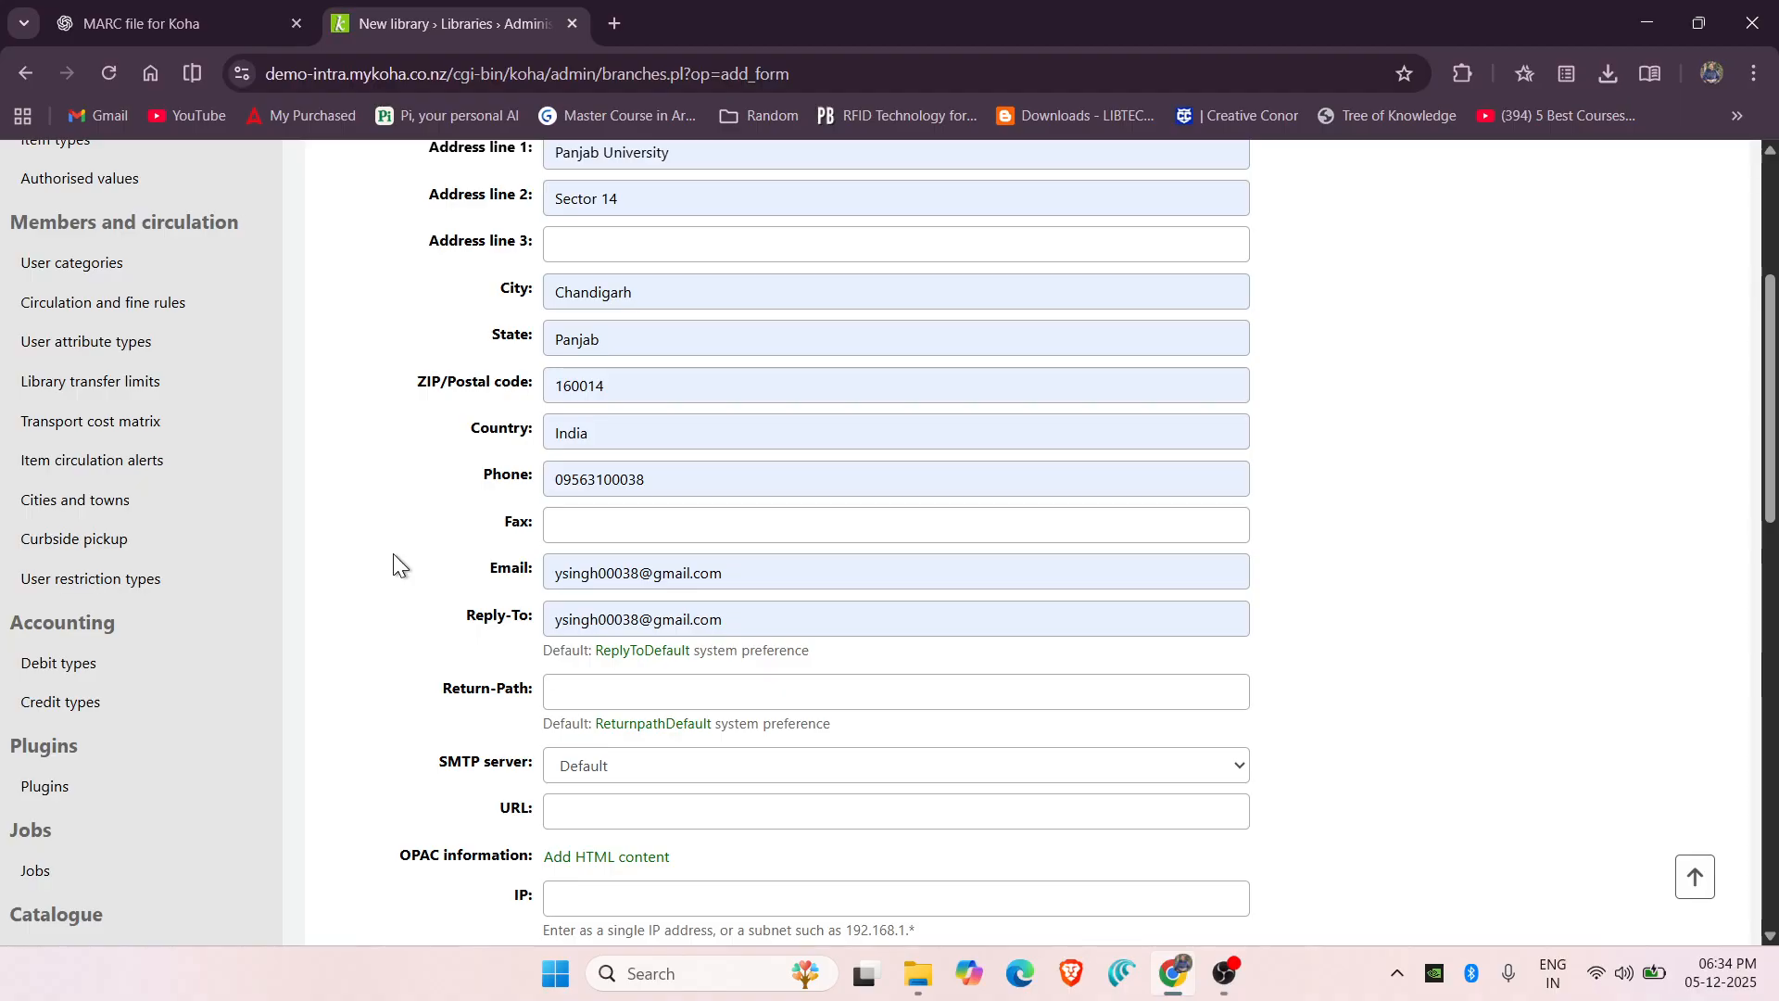
pyautogui.scroll(-8, 392, 553)
pyautogui.scroll(-6, 393, 553)
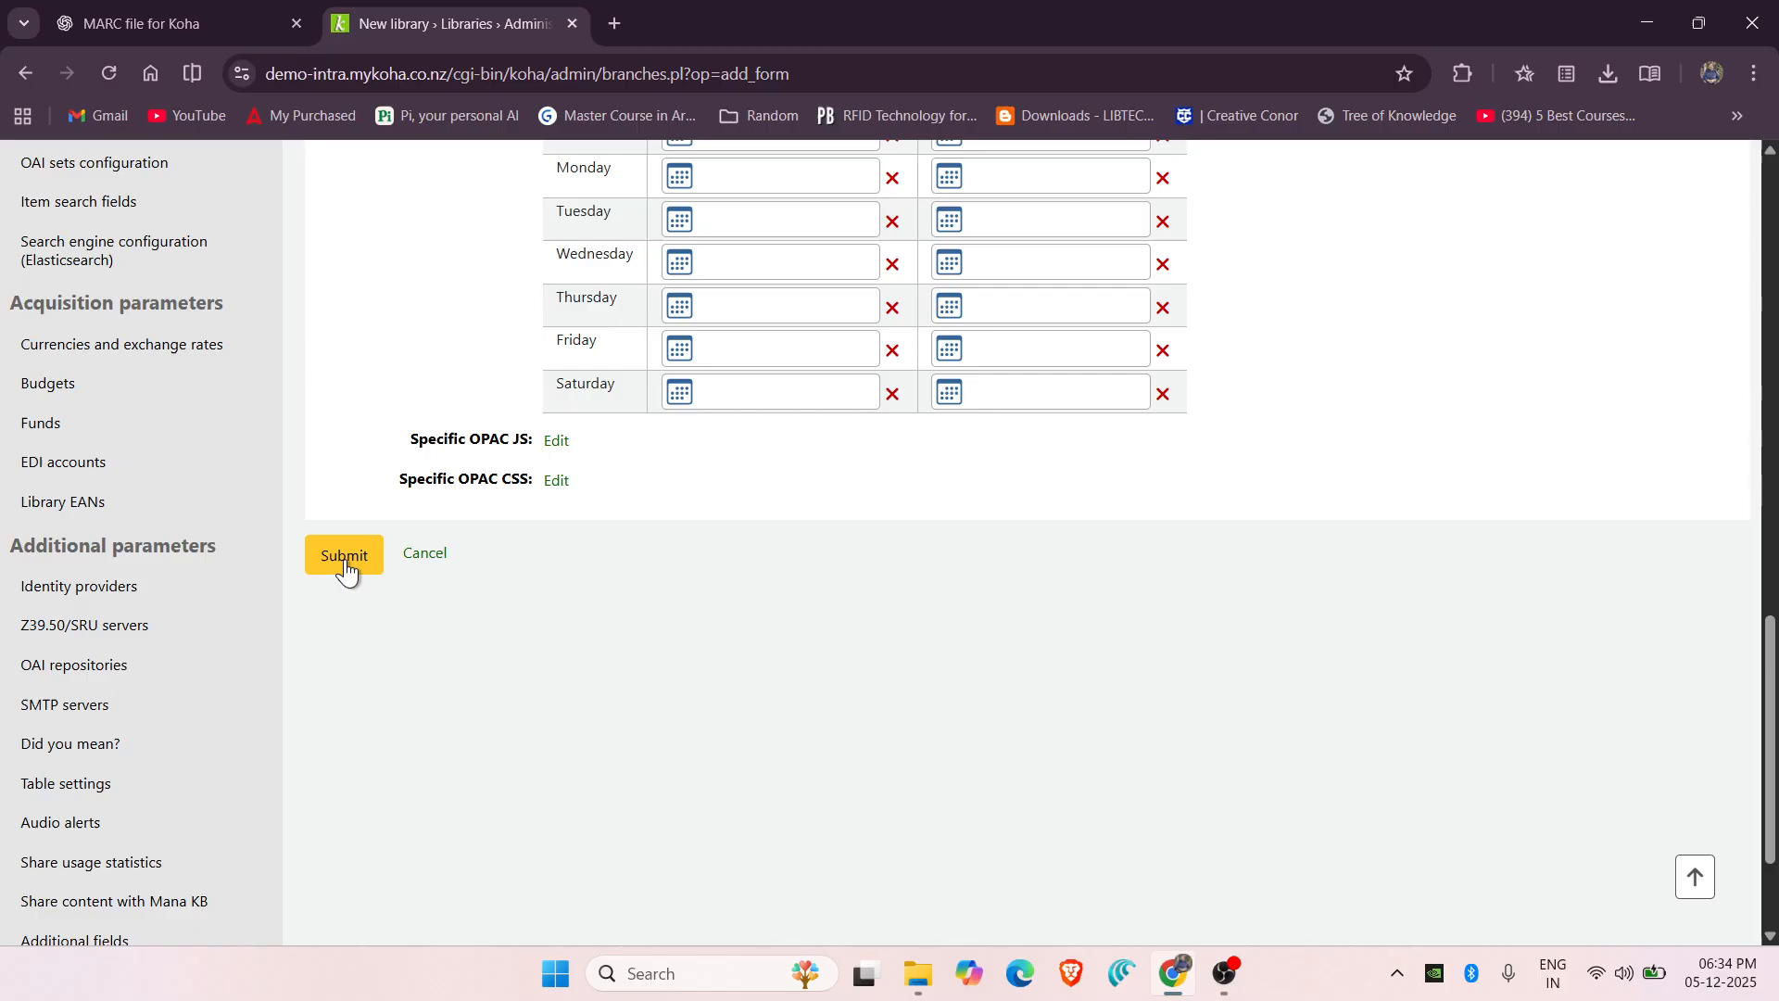
pyautogui.click(344, 561)
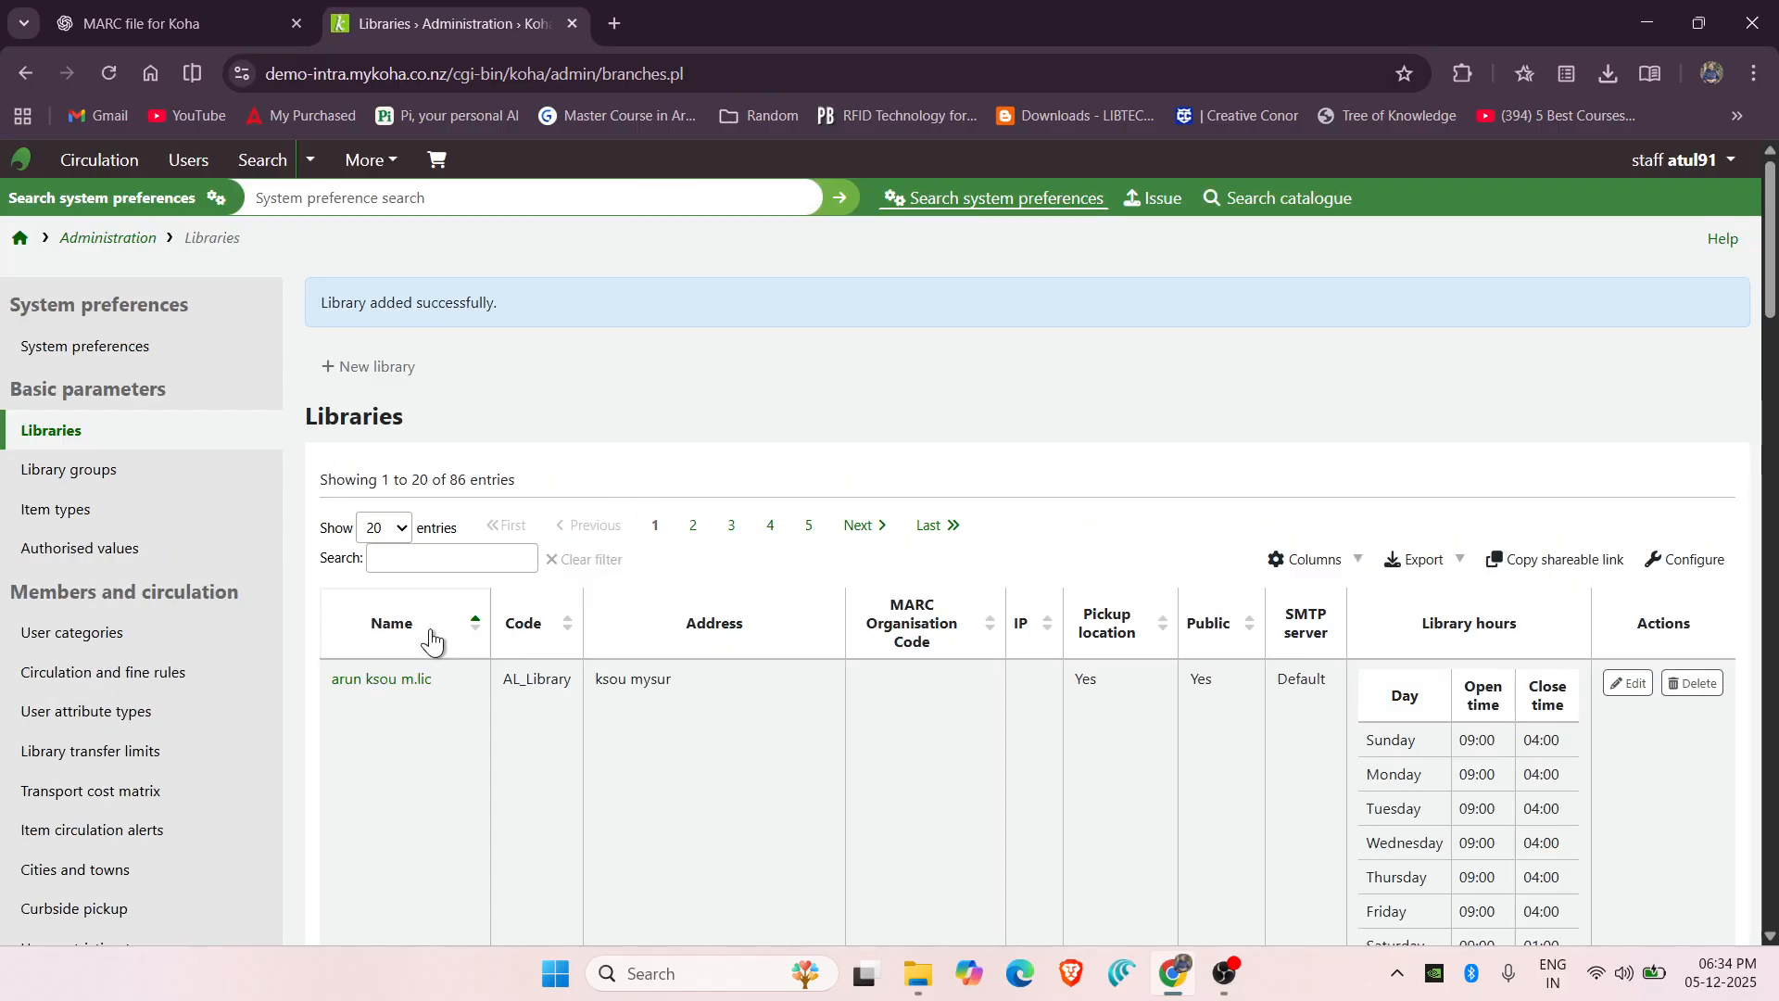
# Filter the Libraries list for DLIS, view its detail record, then return to the staff home page.
pyautogui.click(508, 563)
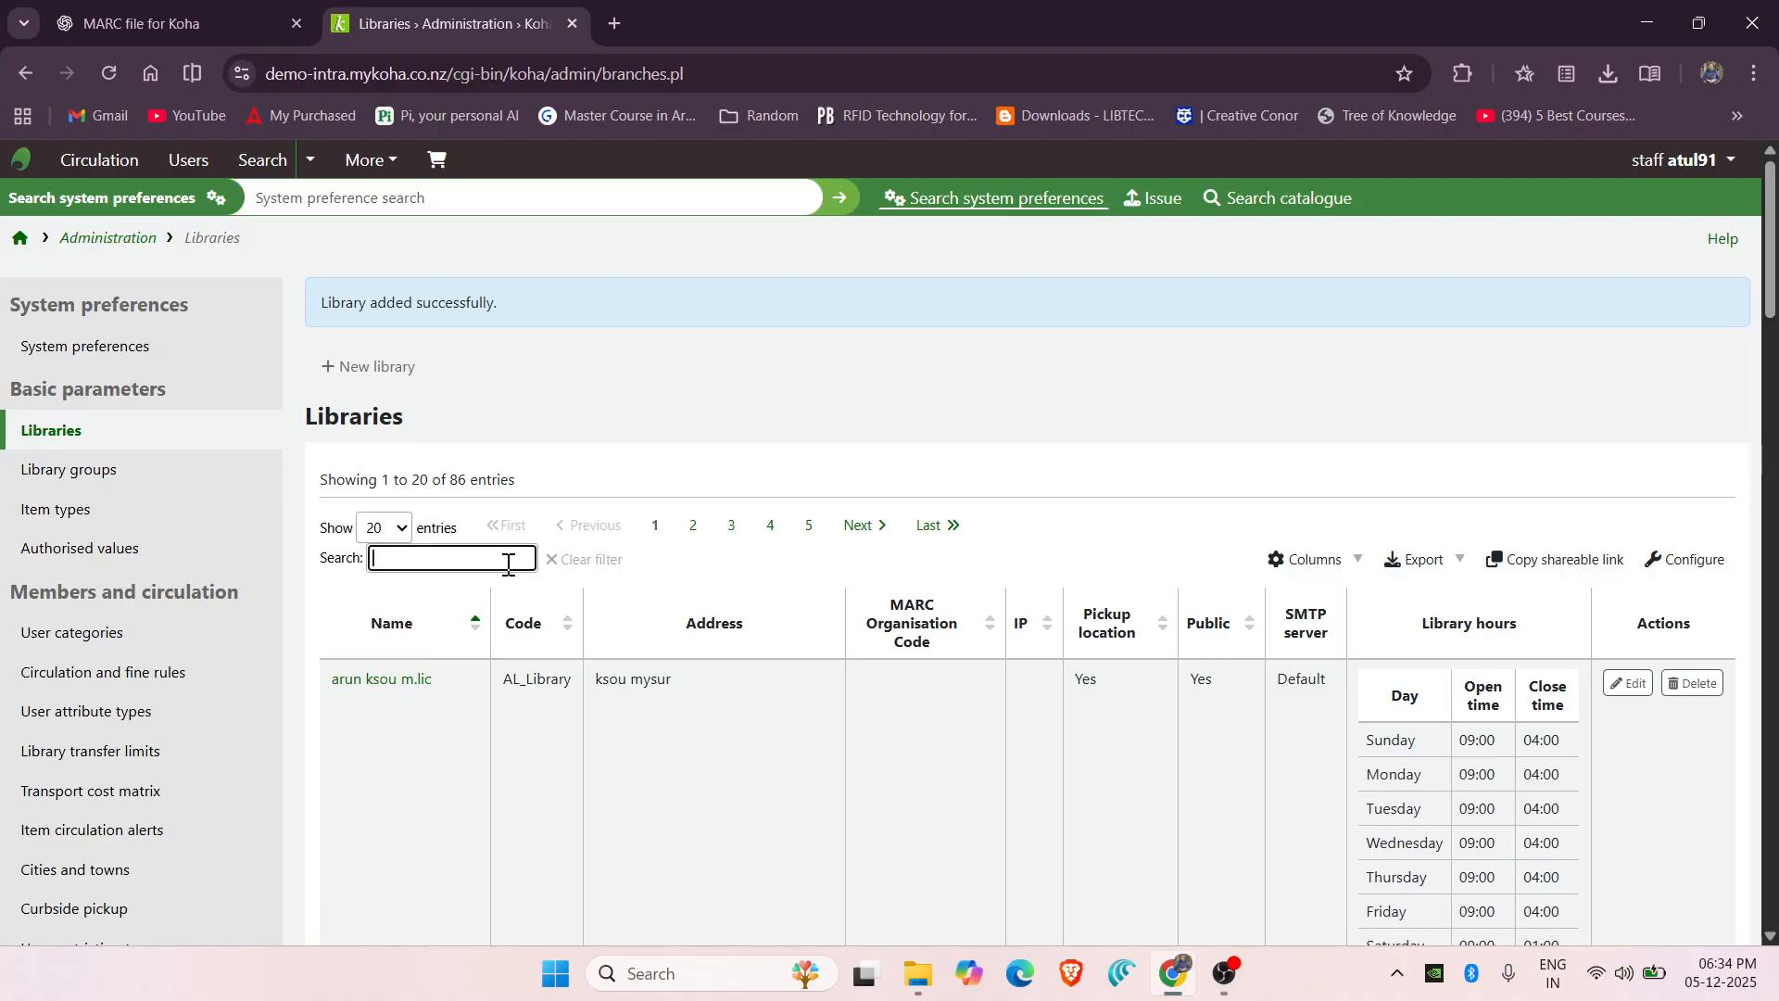
pyautogui.write('D.D')
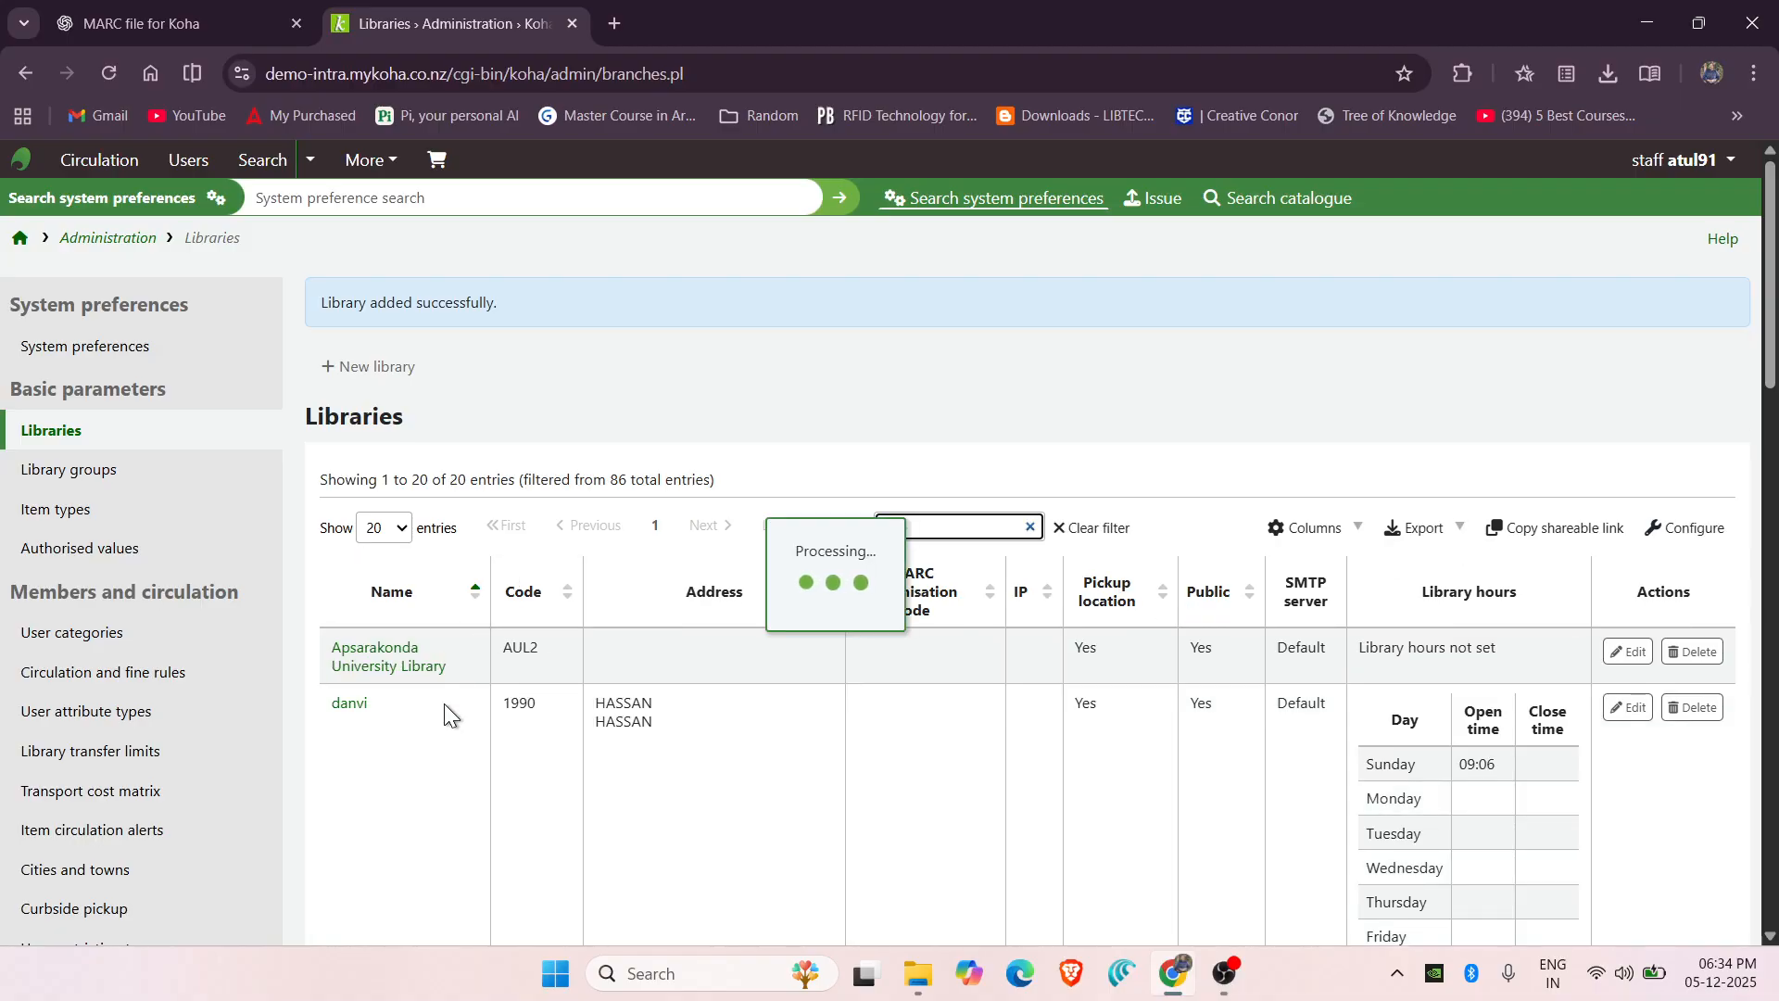
pyautogui.write('S')
pyautogui.scroll(-1, 420, 781)
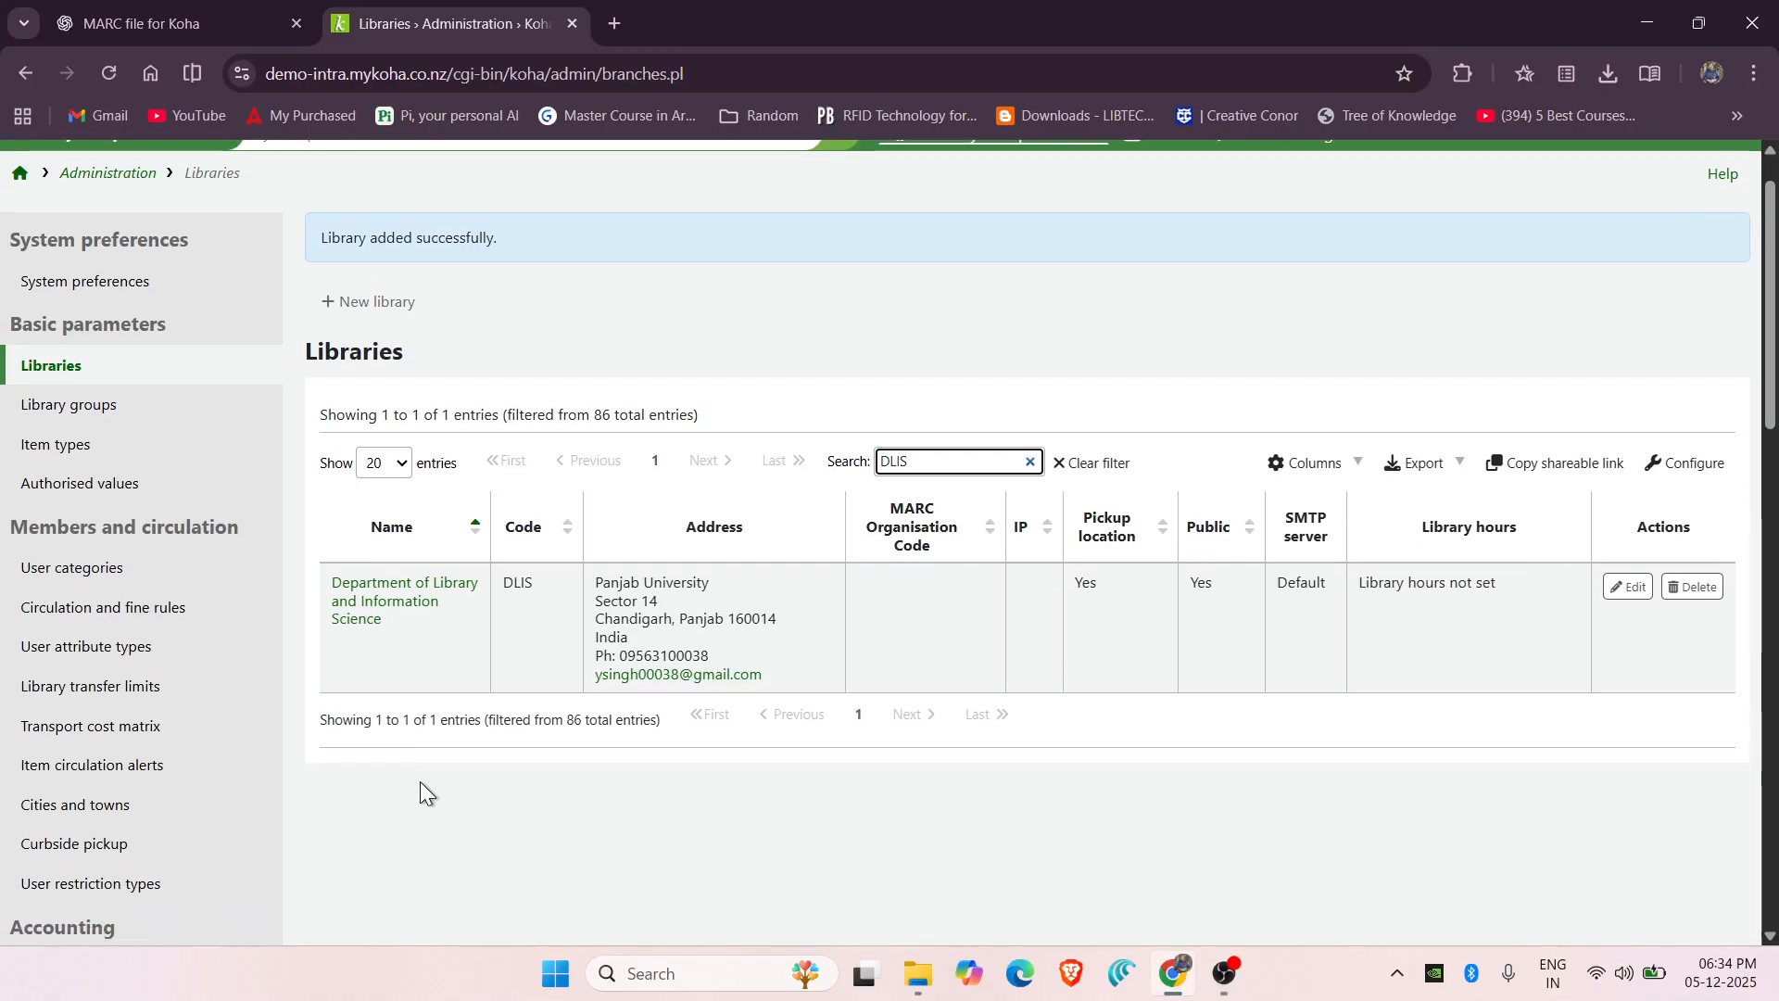
pyautogui.click(401, 607)
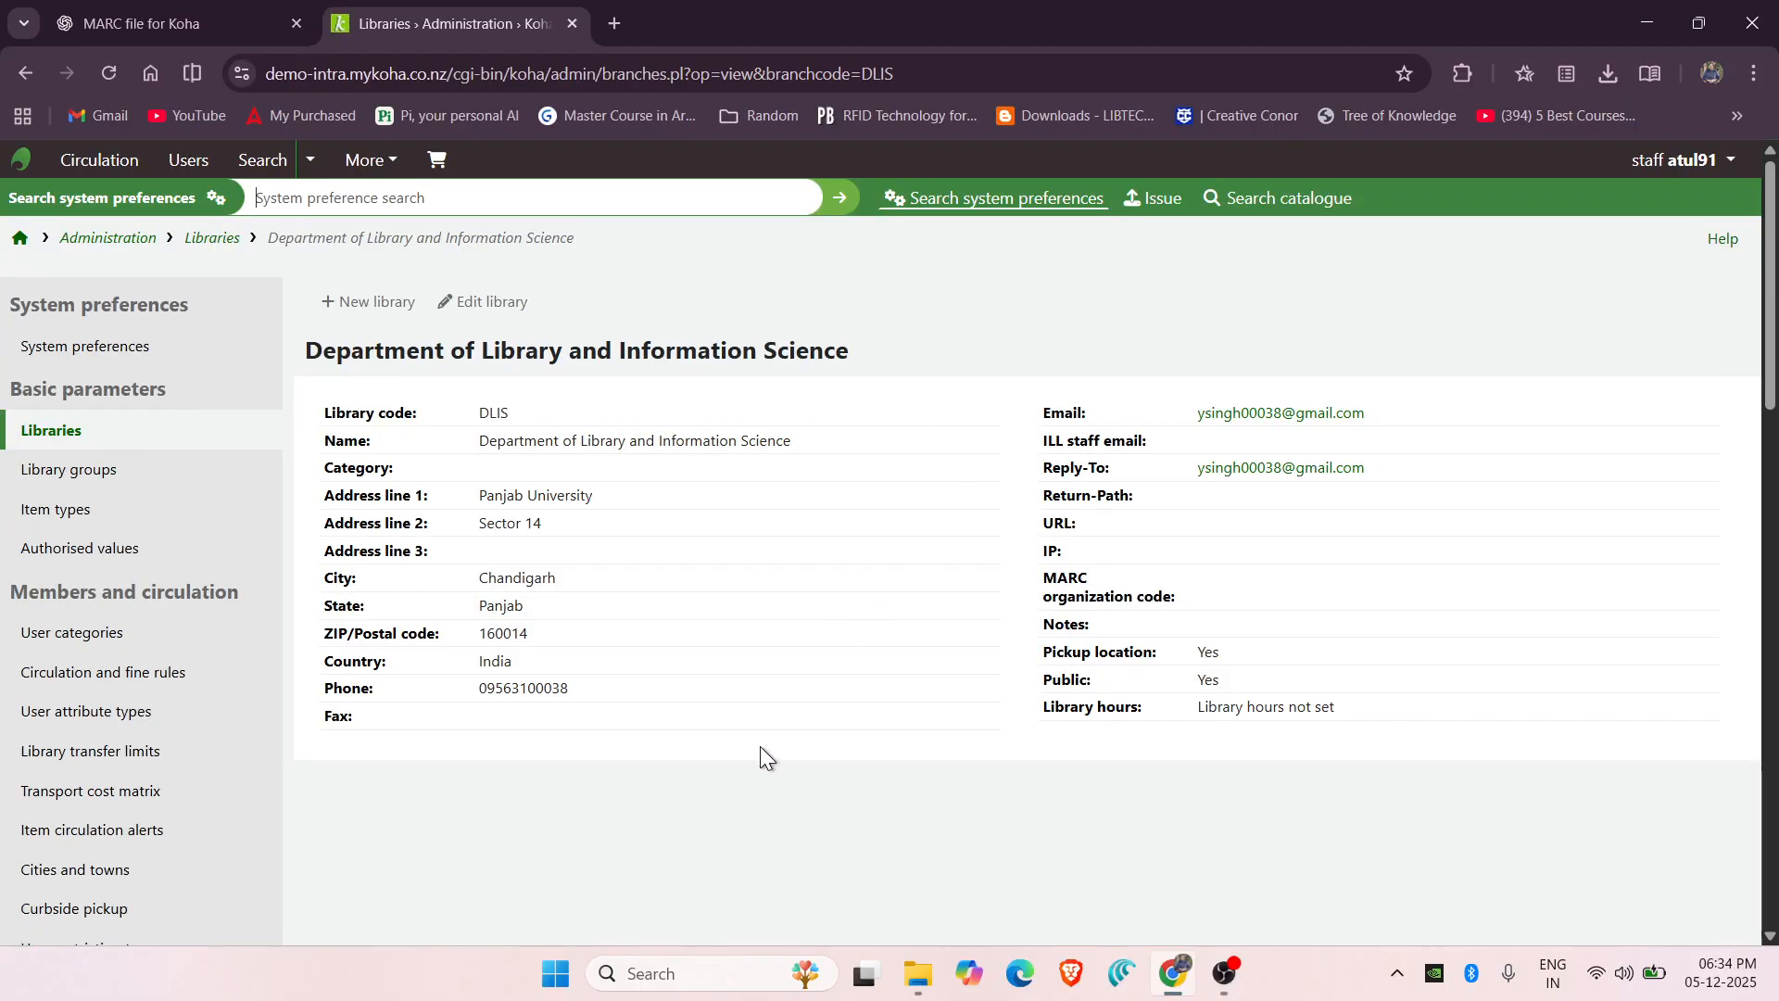
pyautogui.click(21, 244)
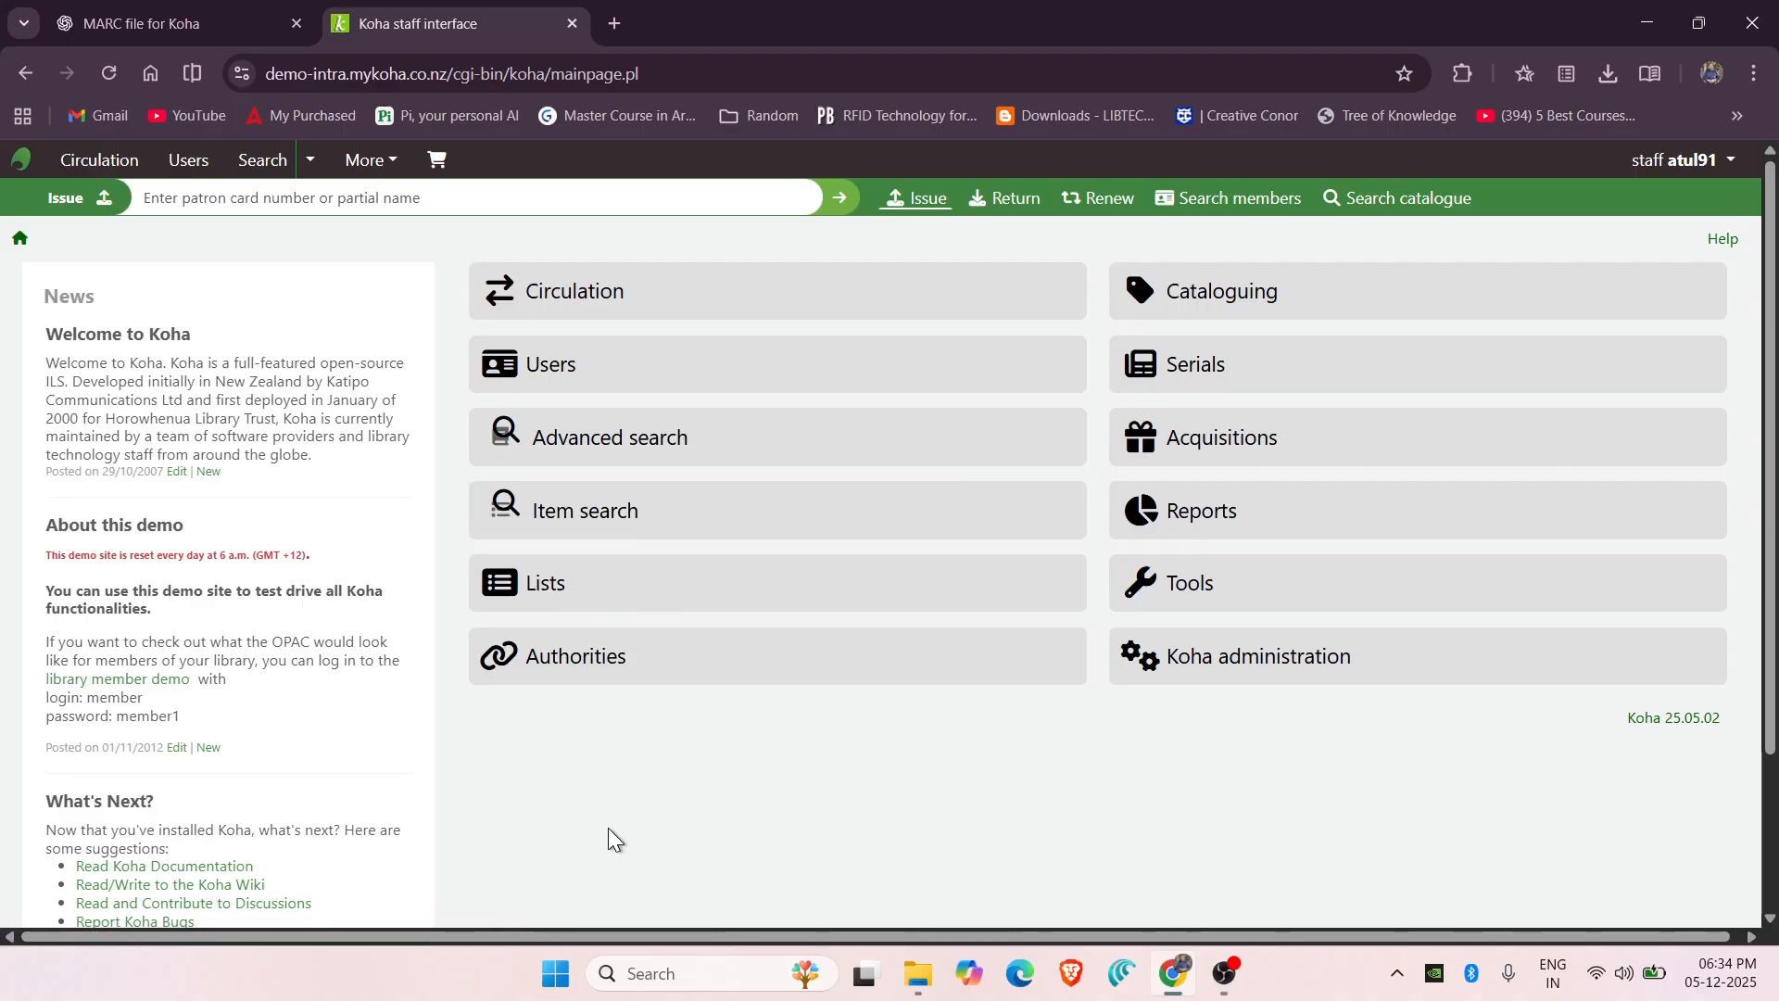
# Review the ChatGPT chat containing the generated MARC record and its .mrk download.
pyautogui.click(192, 22)
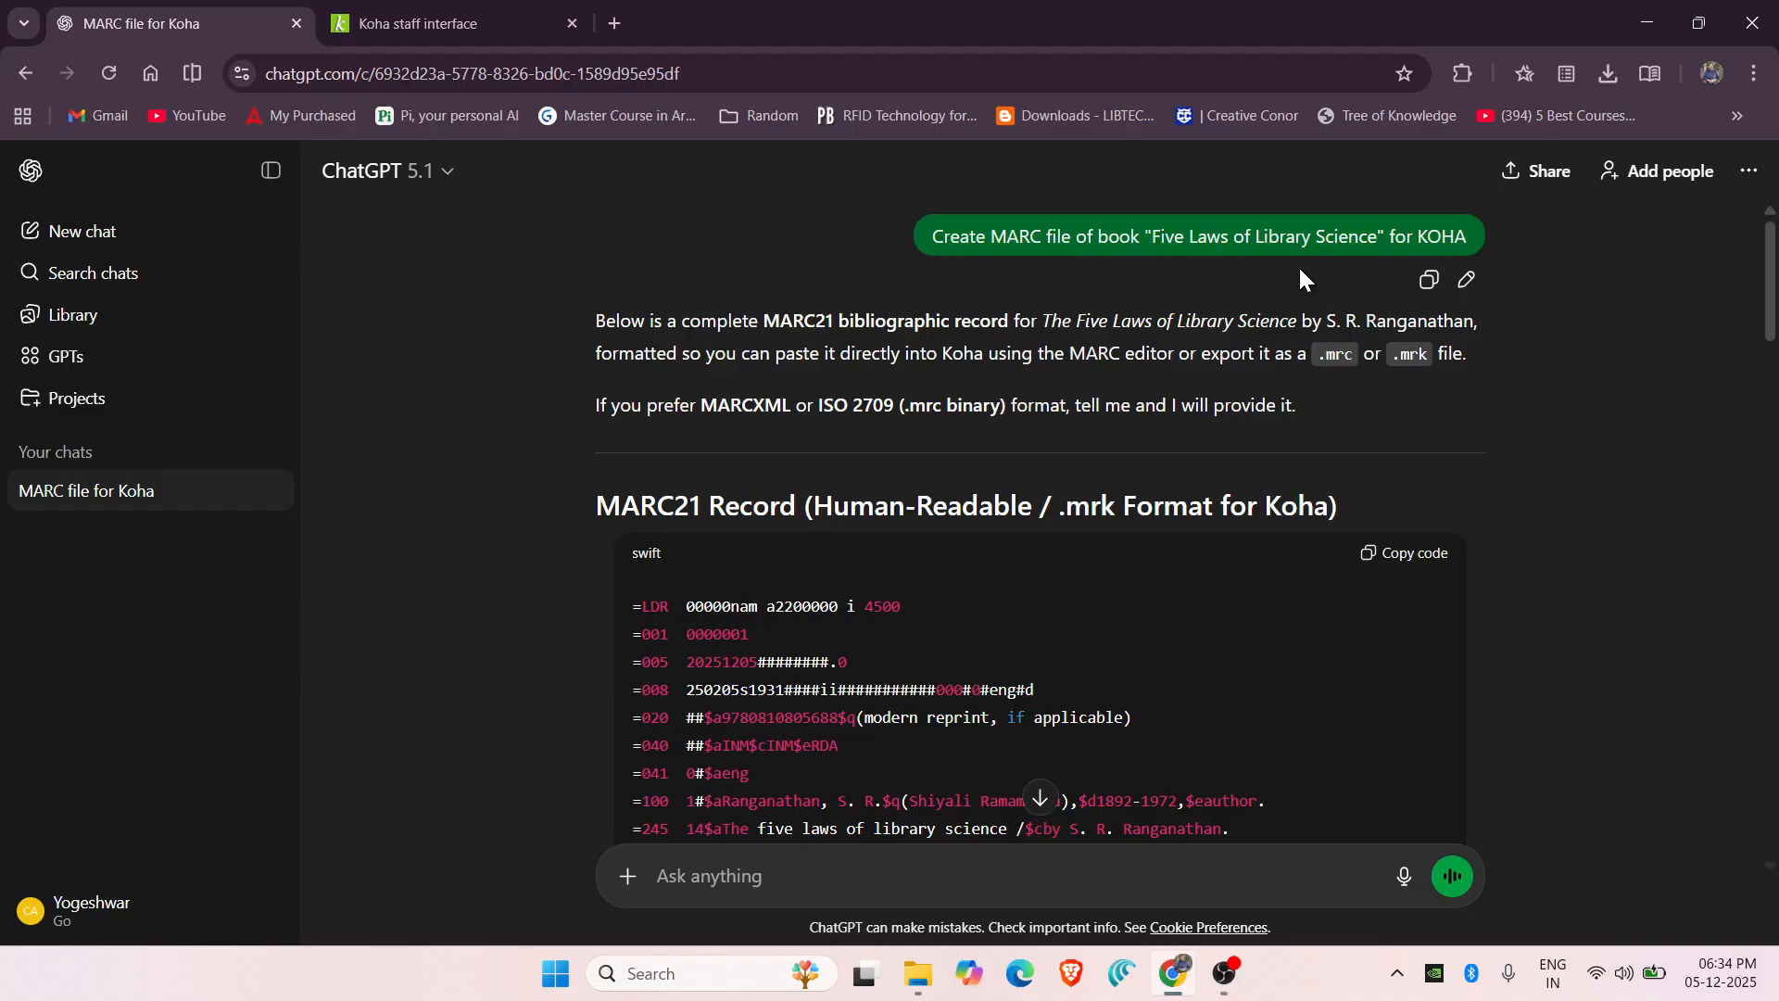
pyautogui.scroll(-4, 1359, 413)
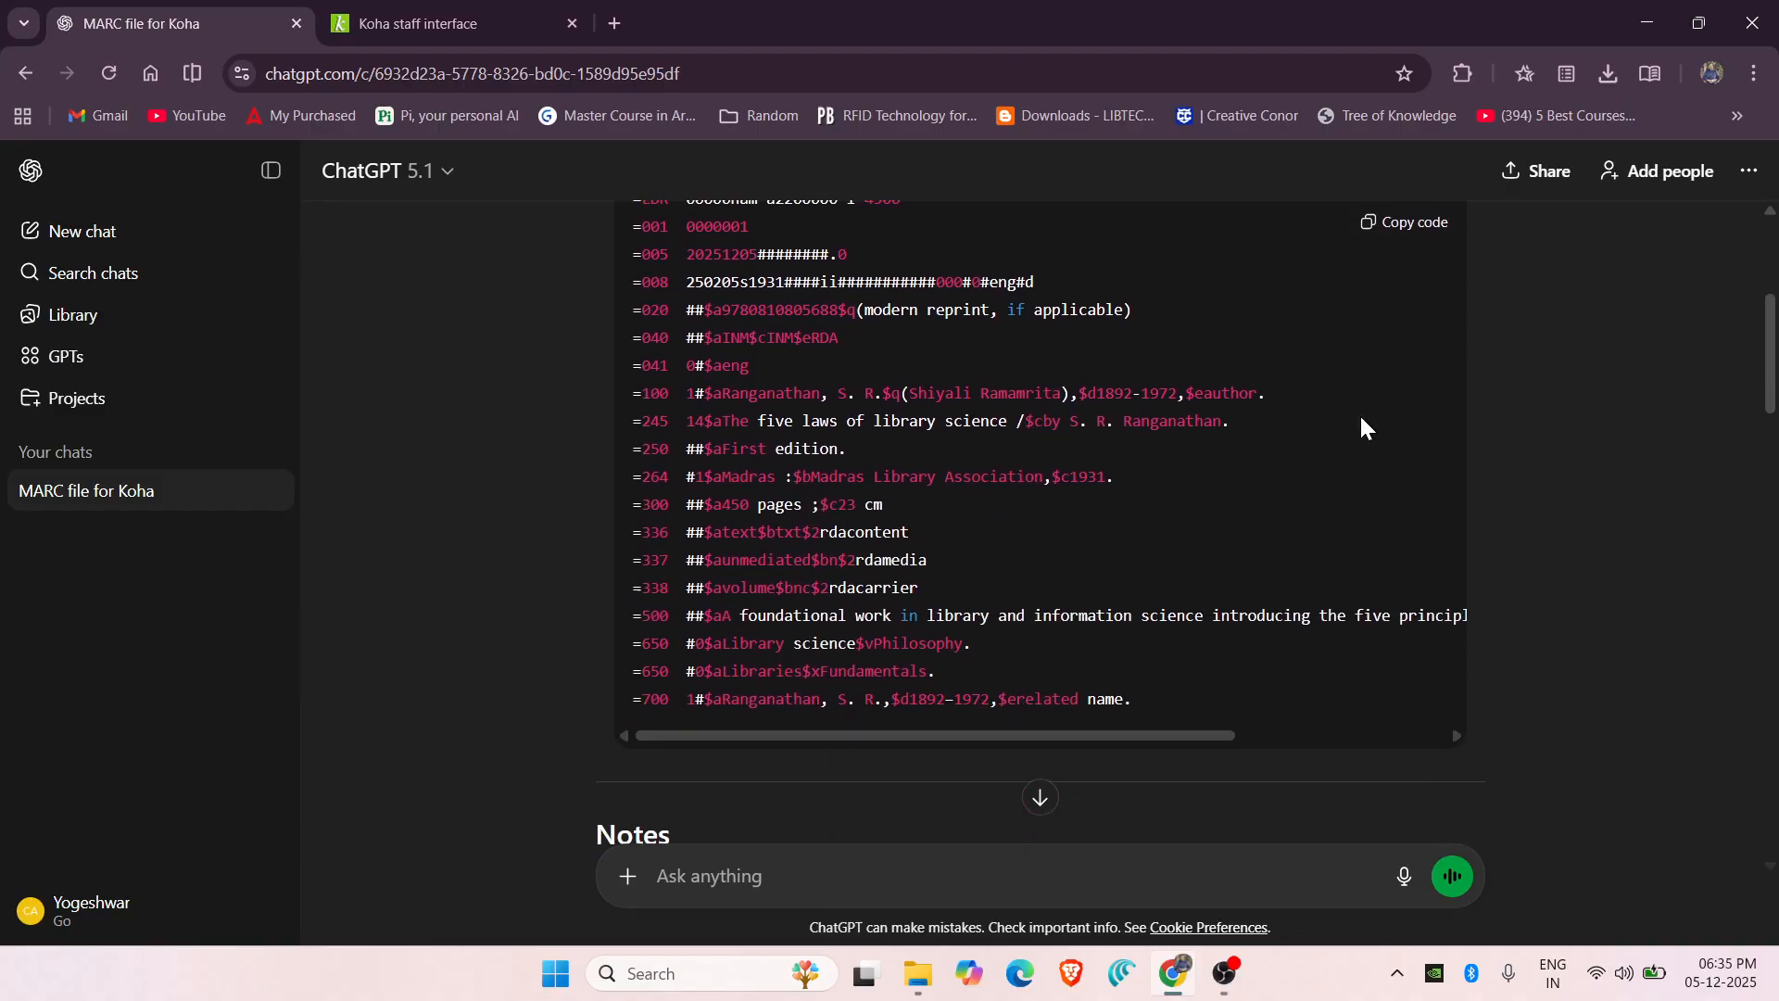
pyautogui.scroll(-5, 1361, 419)
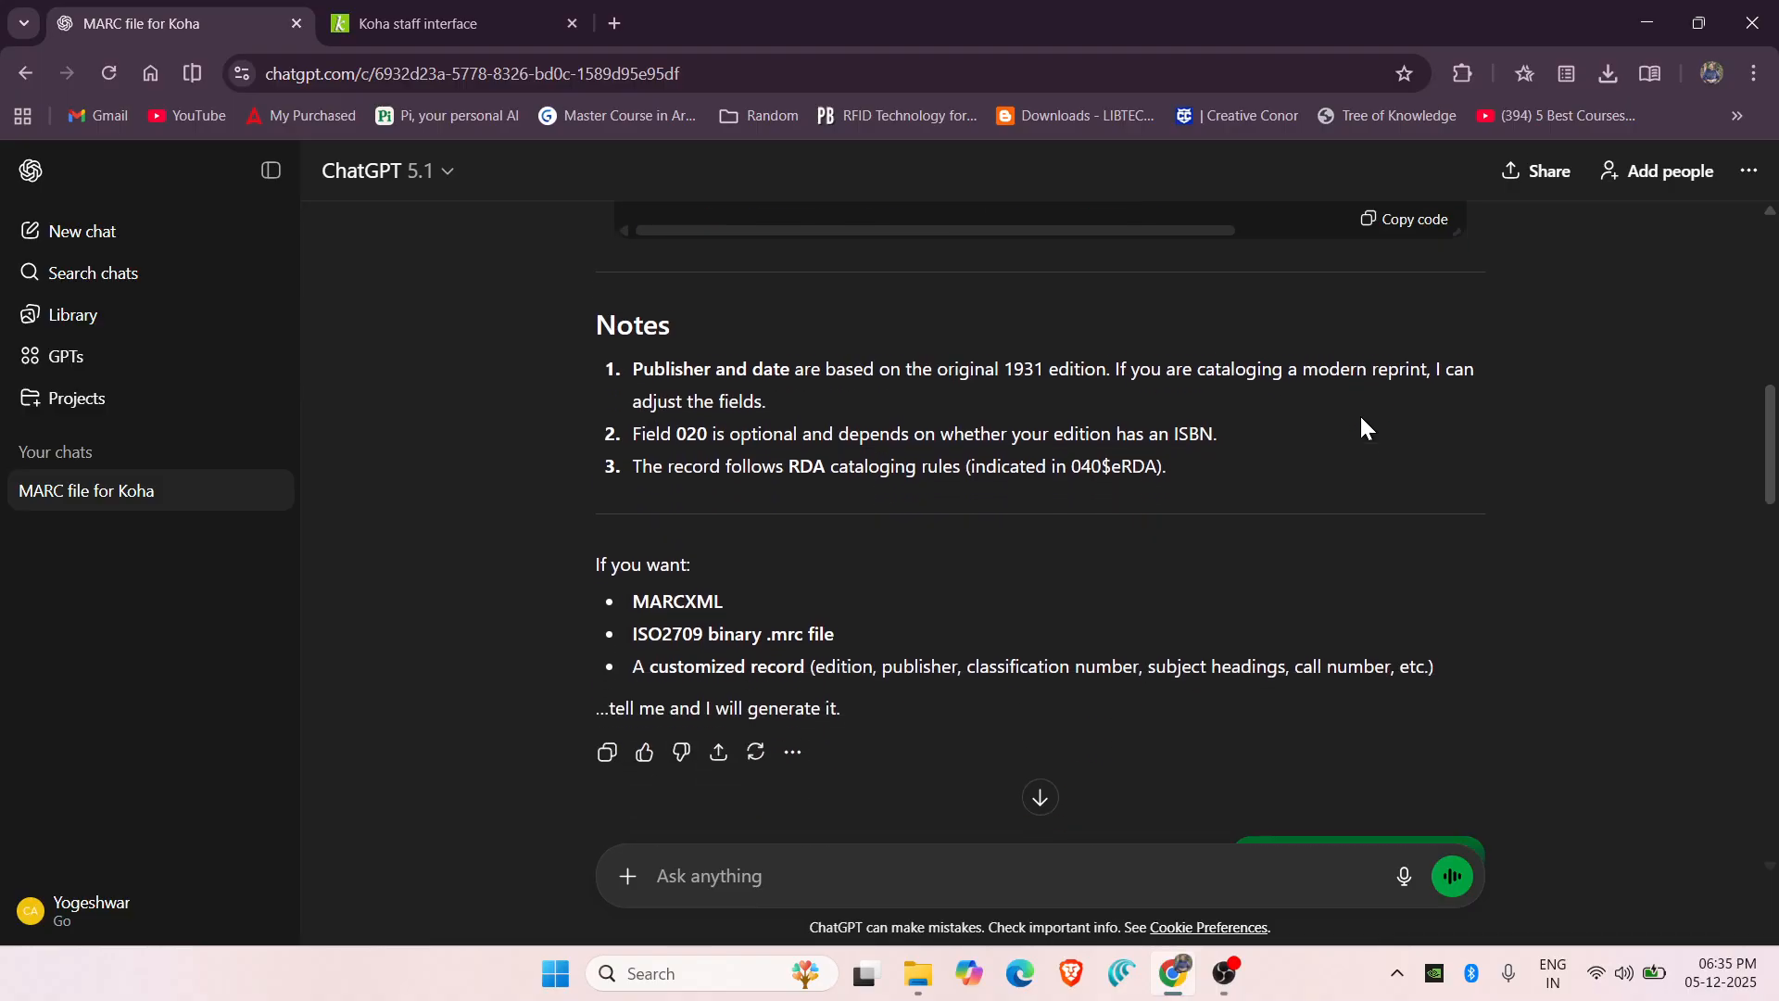
pyautogui.scroll(-3, 1359, 427)
pyautogui.scroll(-5, 1169, 477)
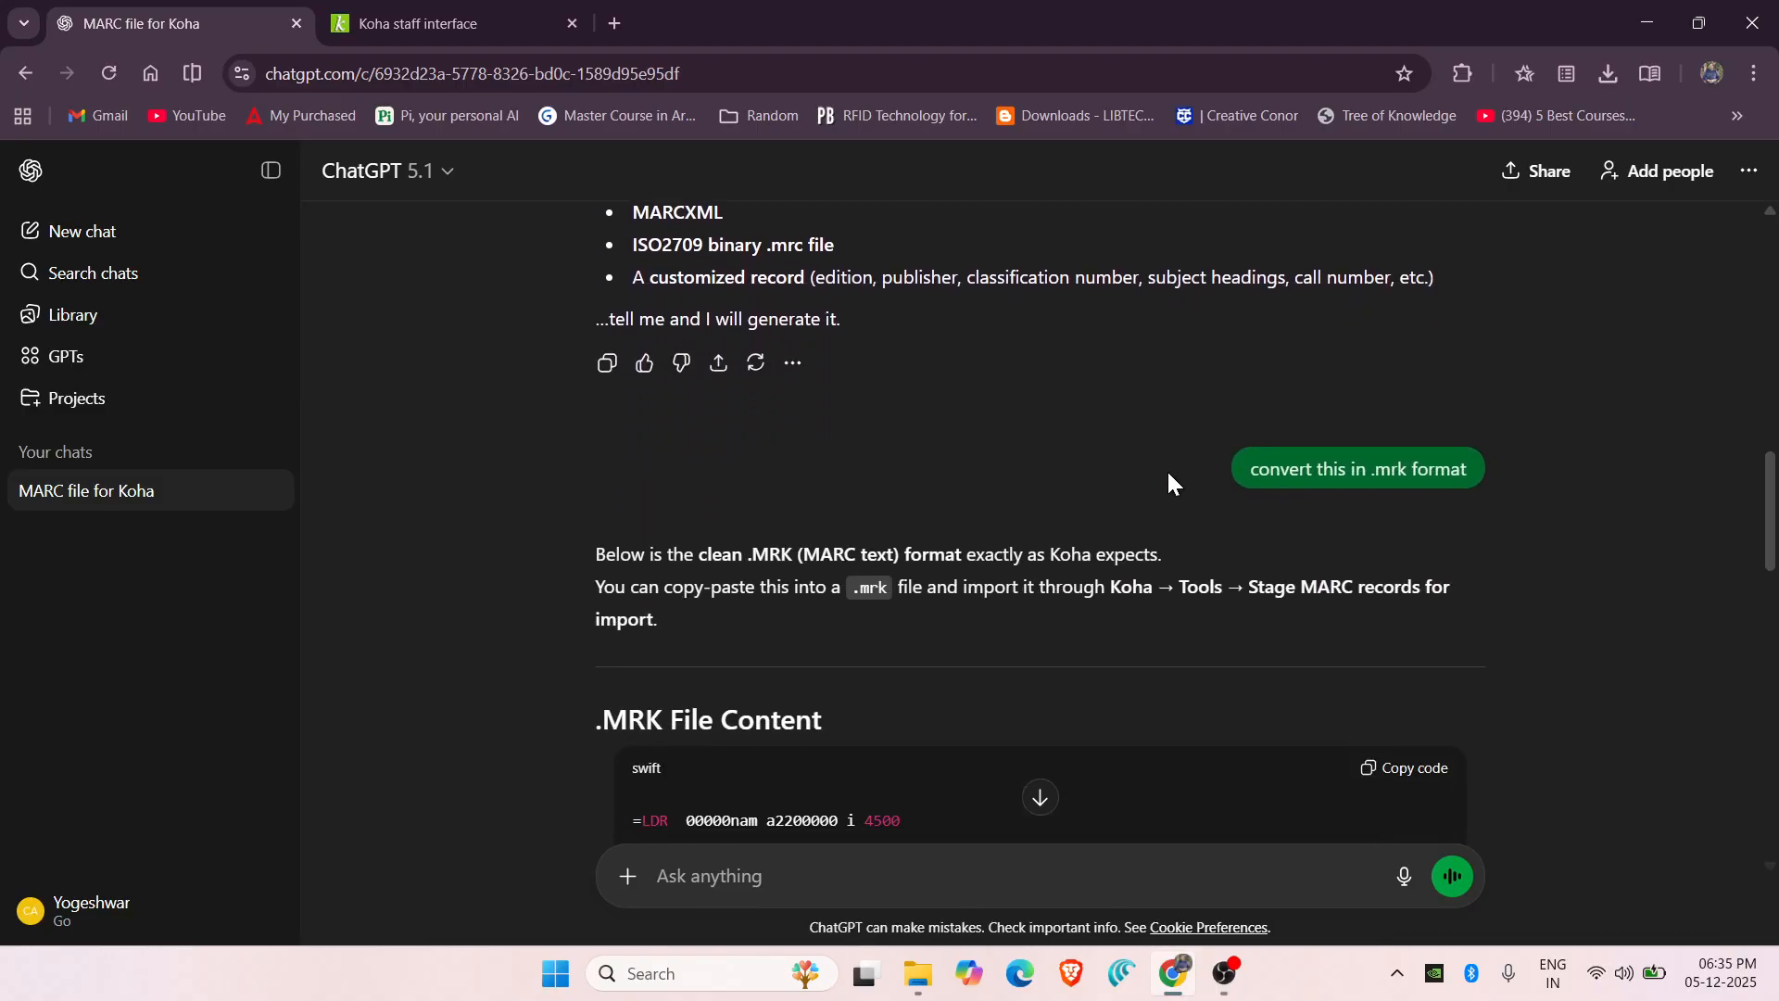
pyautogui.scroll(-9, 1165, 469)
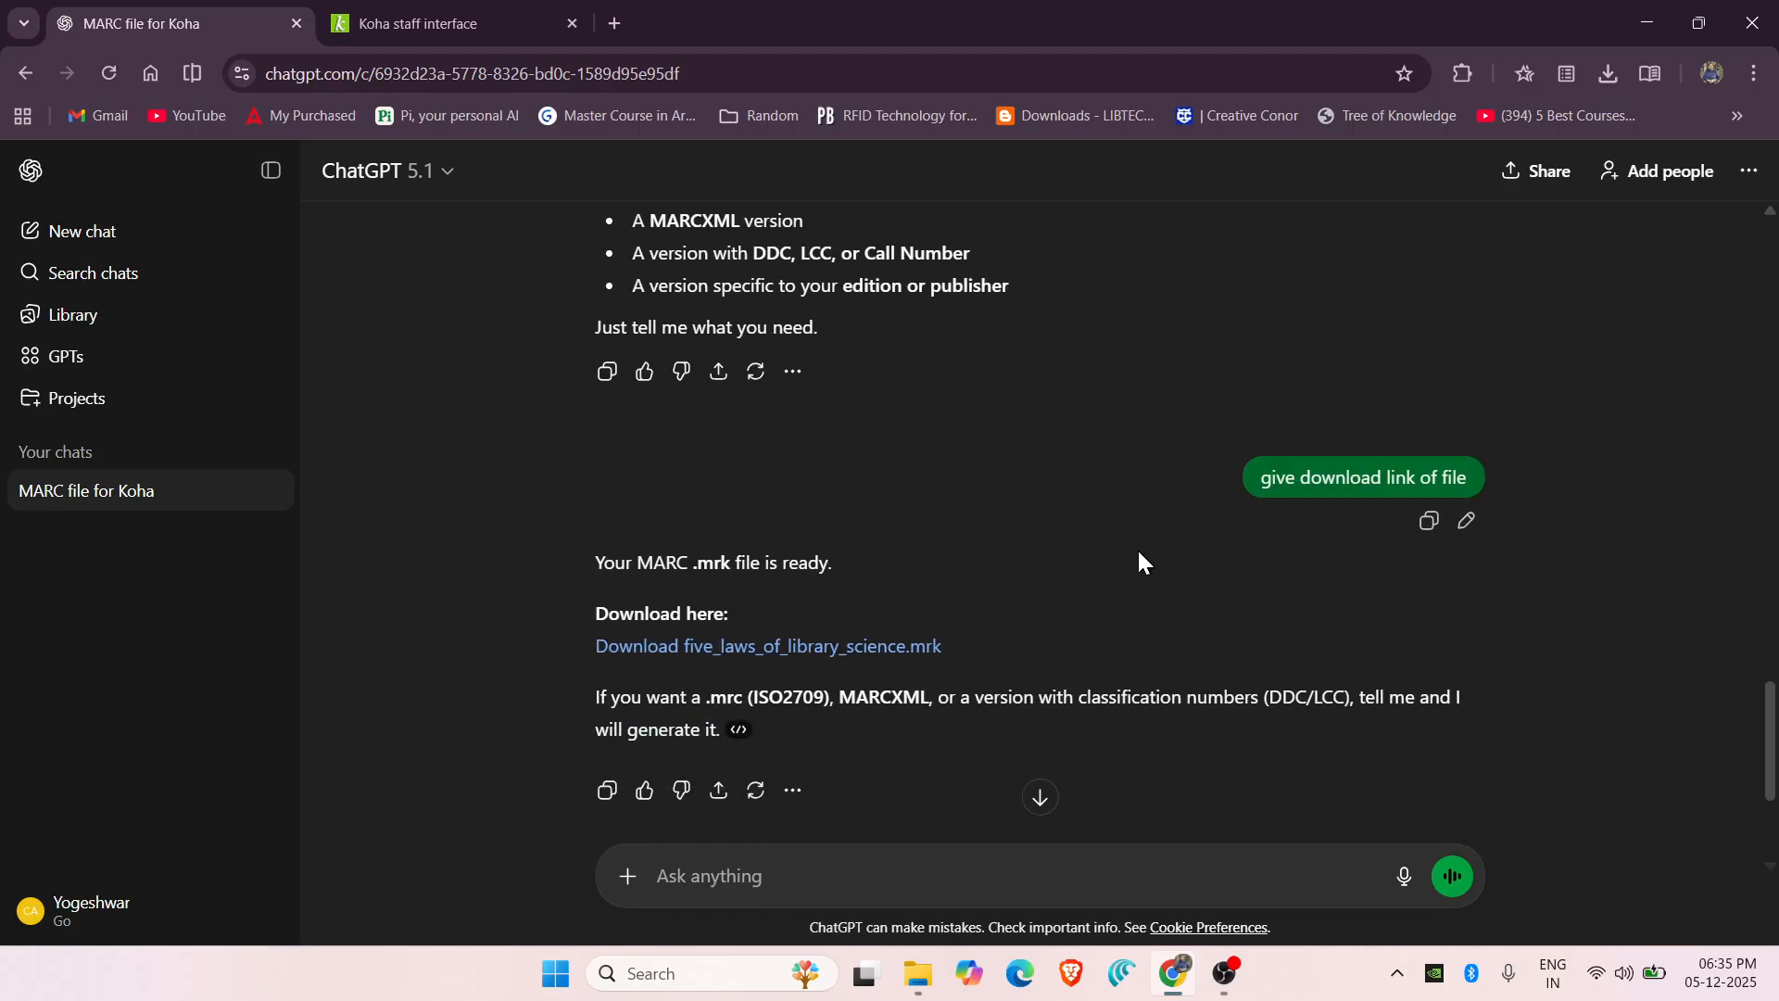
pyautogui.scroll(-1, 1136, 548)
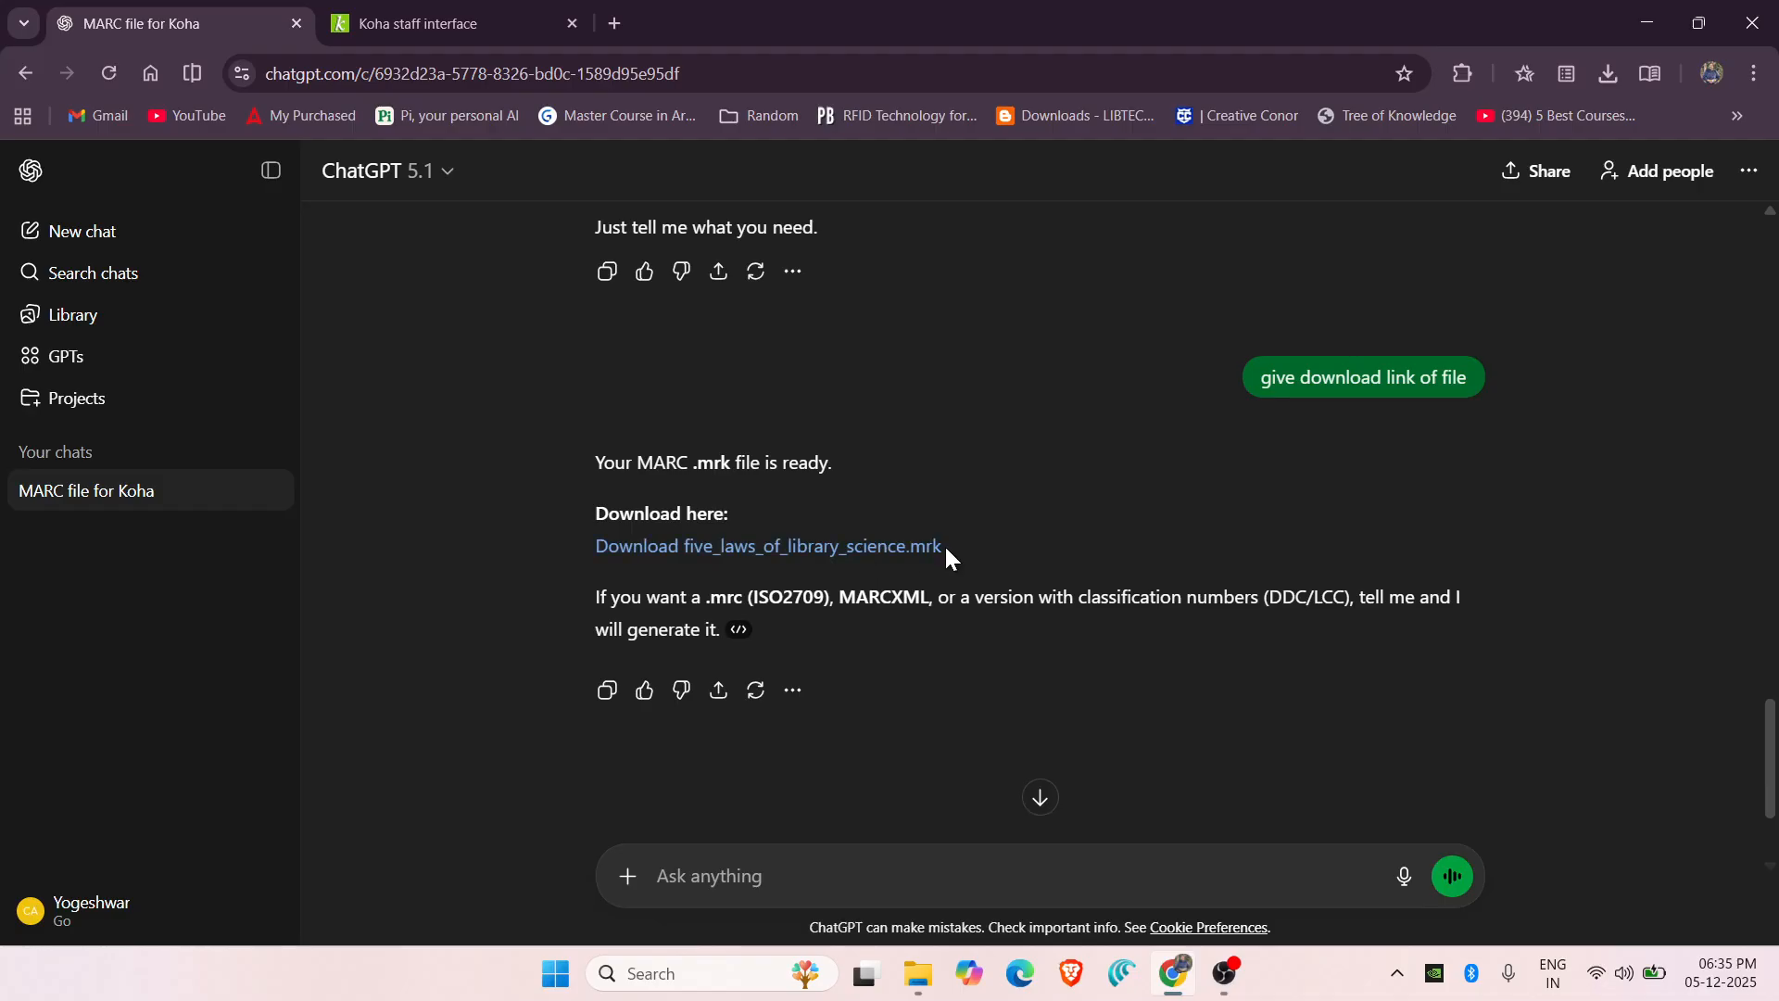
# Confirm five_laws_of_library_science.mrk is in Downloads and return to the Koha staff tab.
pyautogui.click(918, 973)
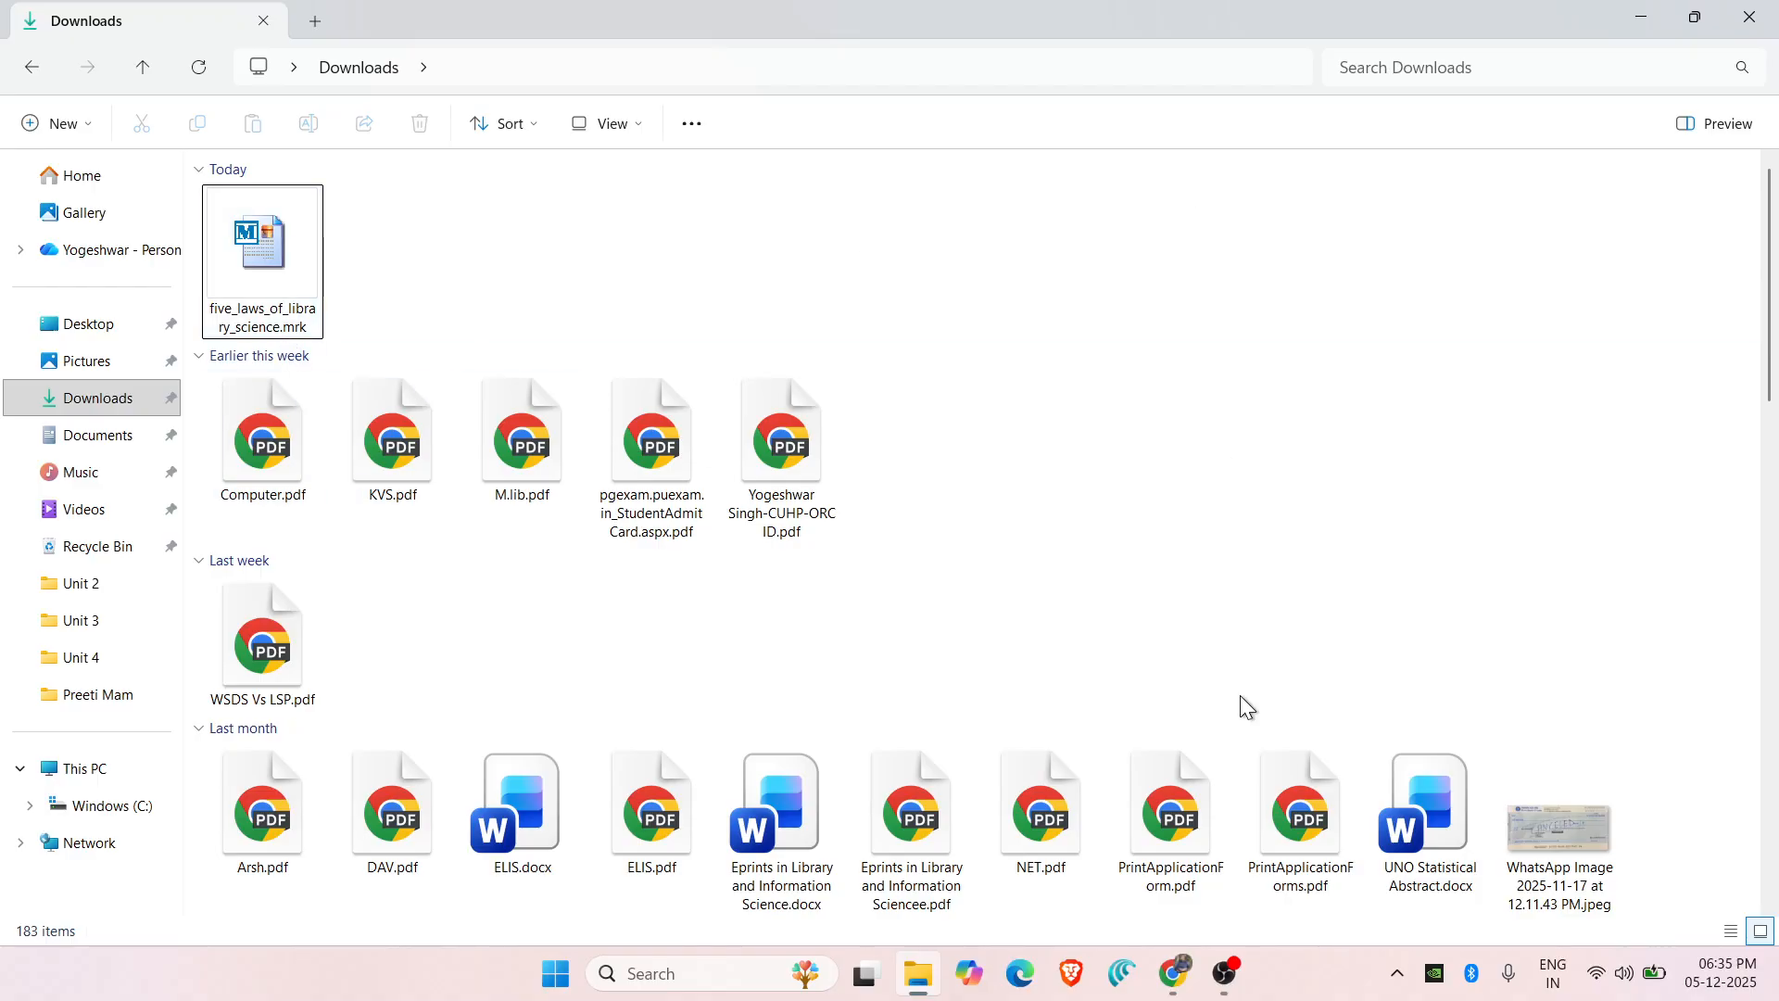
pyautogui.click(1172, 980)
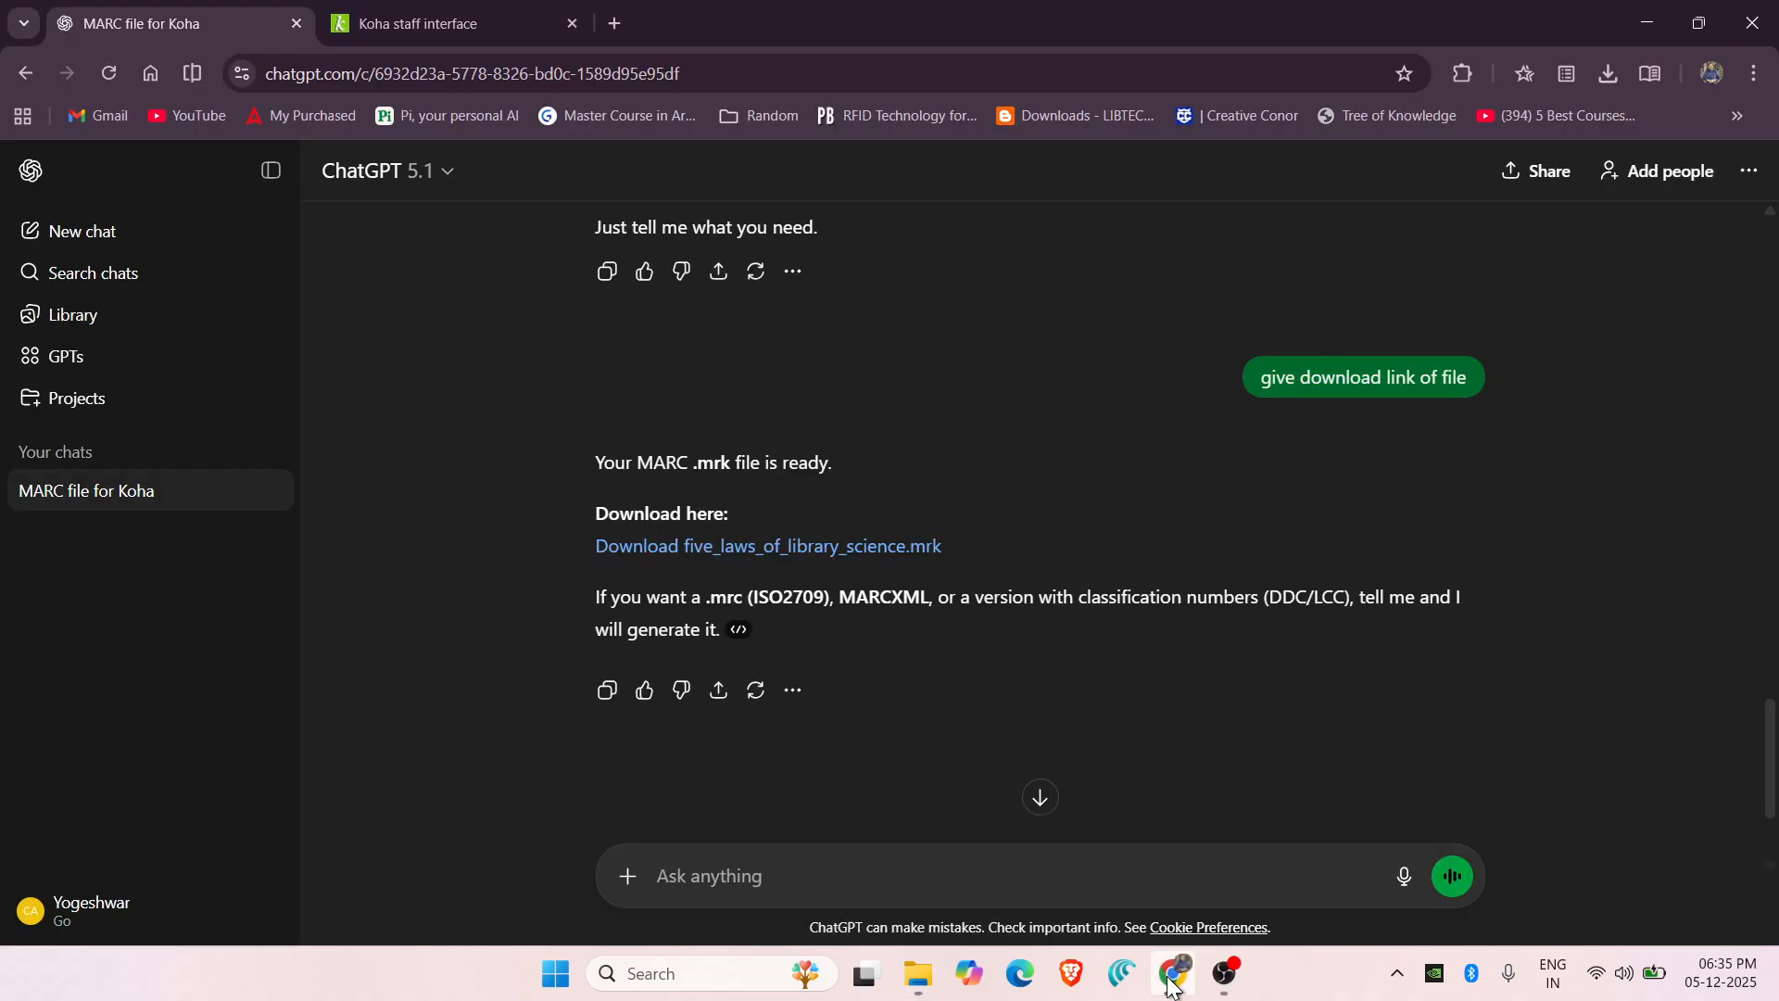
pyautogui.click(400, 20)
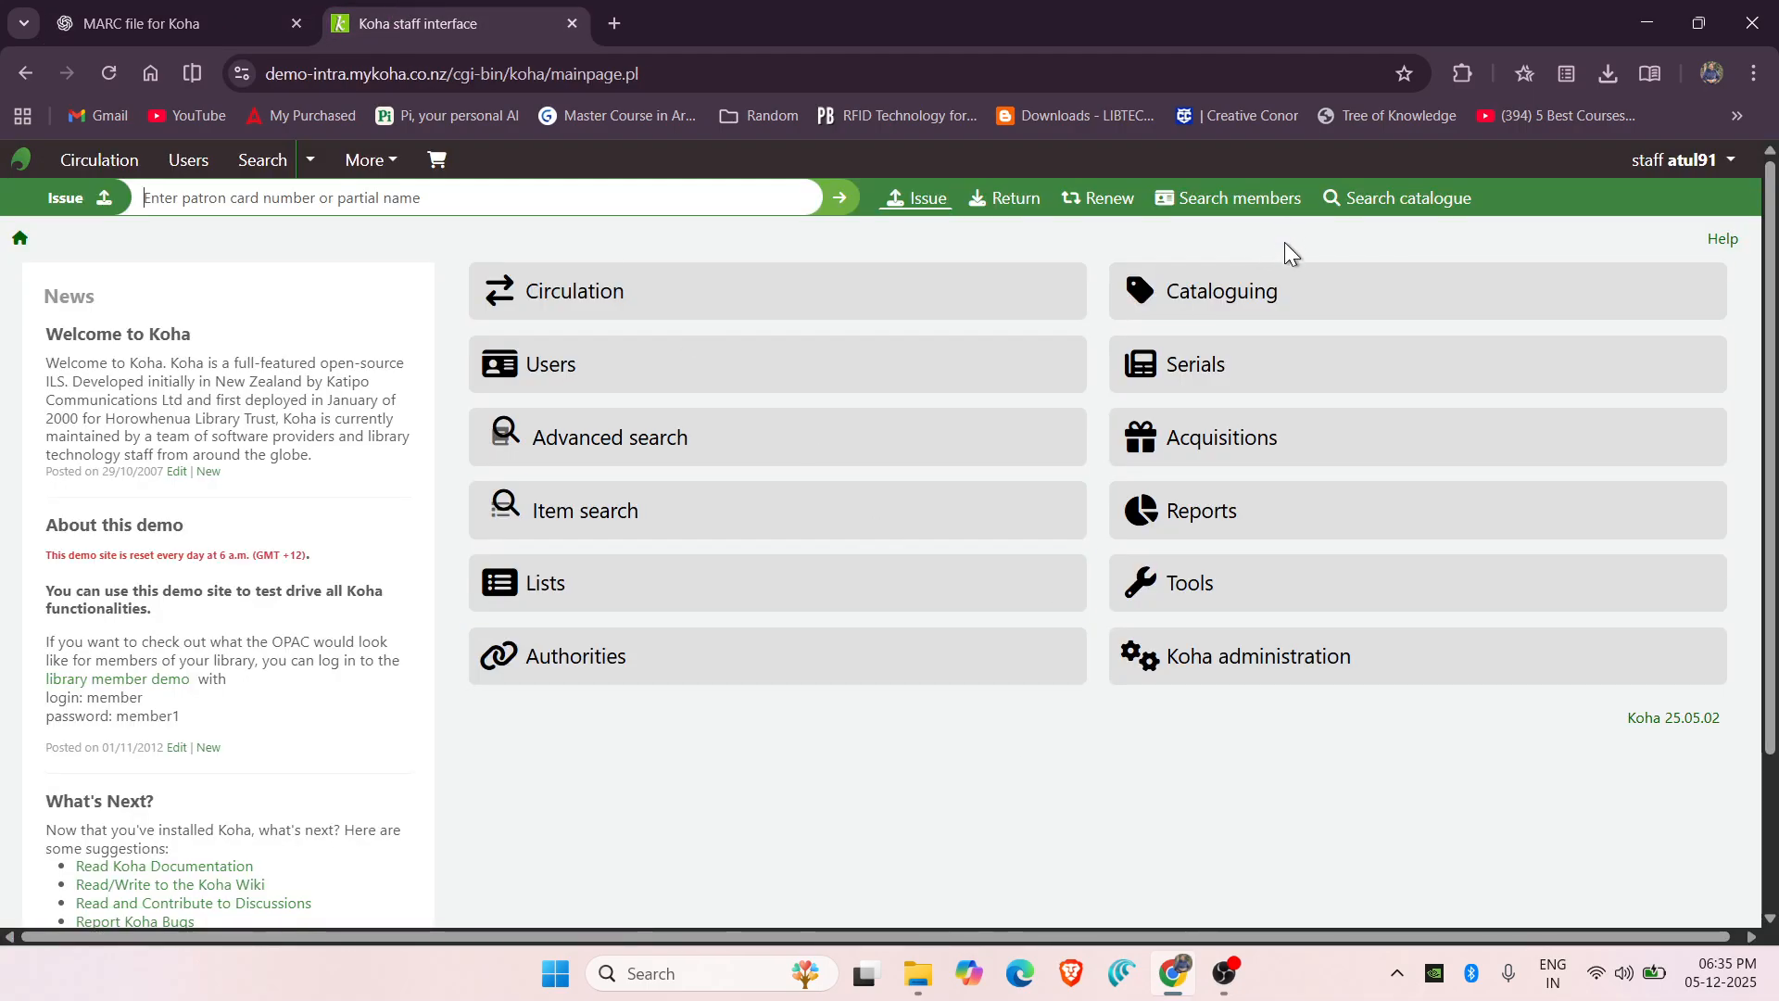
# Upload five_laws_of_library_science.mrk through Cataloguing > Stage records for import.
pyautogui.click(1269, 290)
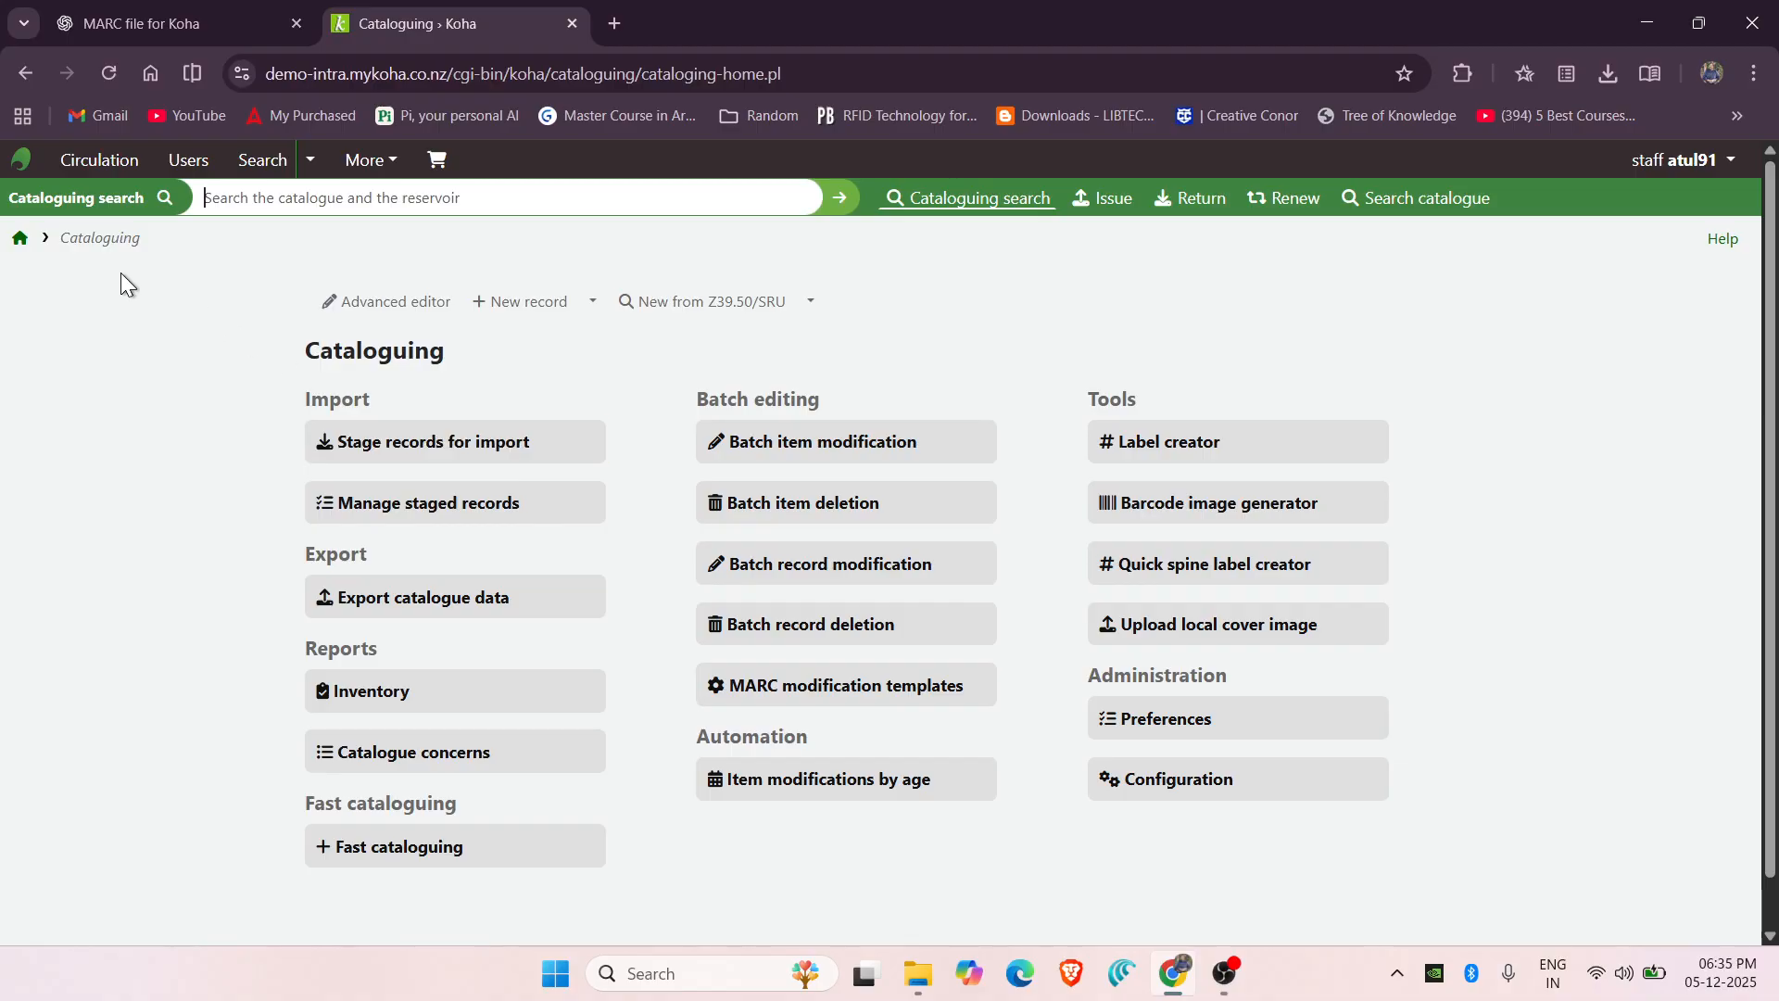
pyautogui.click(422, 452)
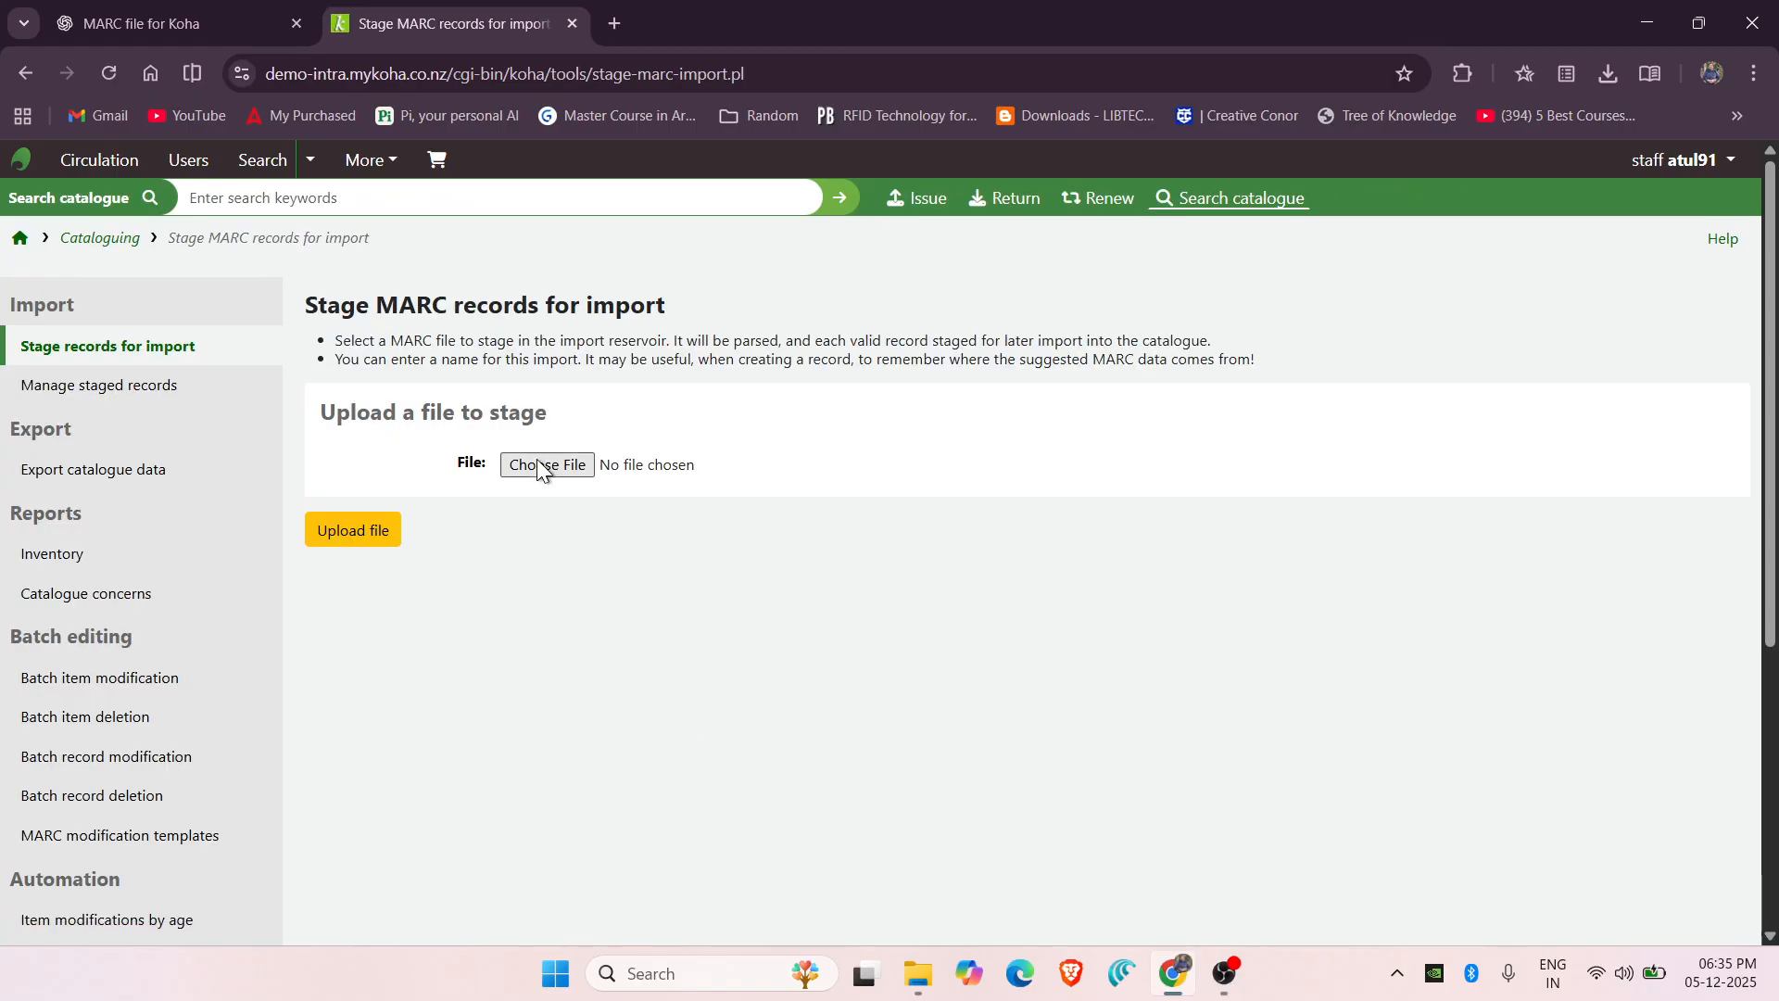
pyautogui.click(536, 463)
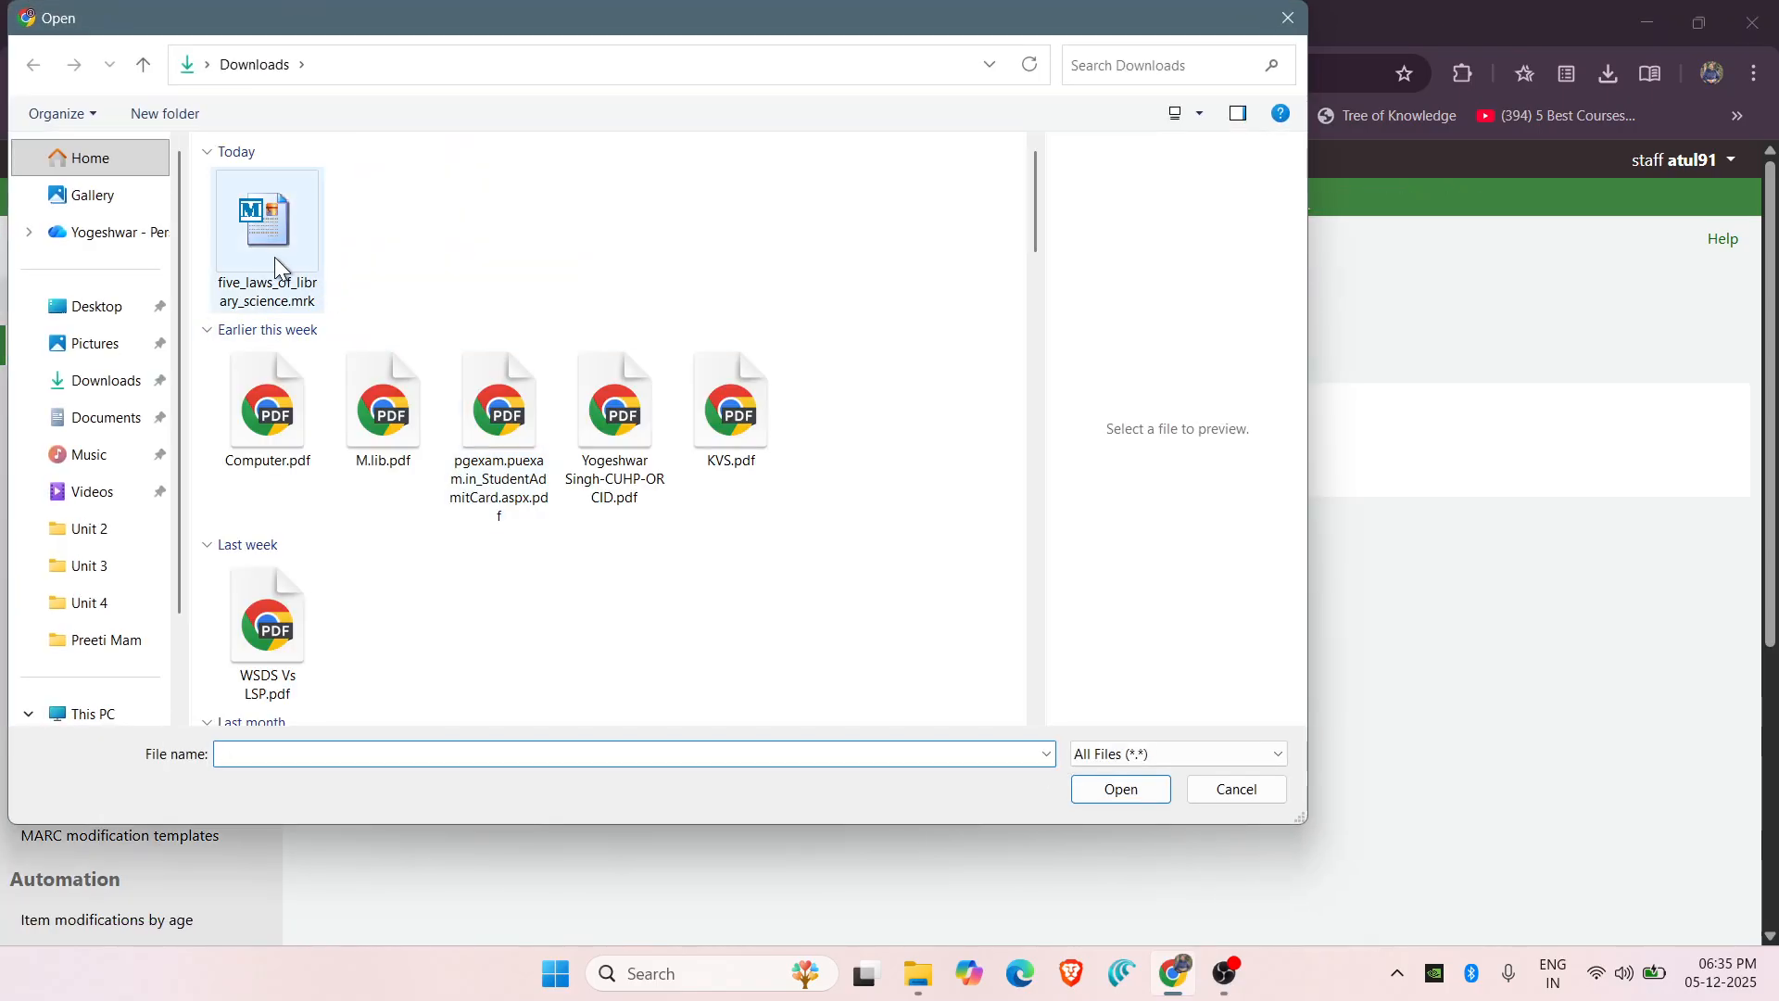
pyautogui.click(274, 257)
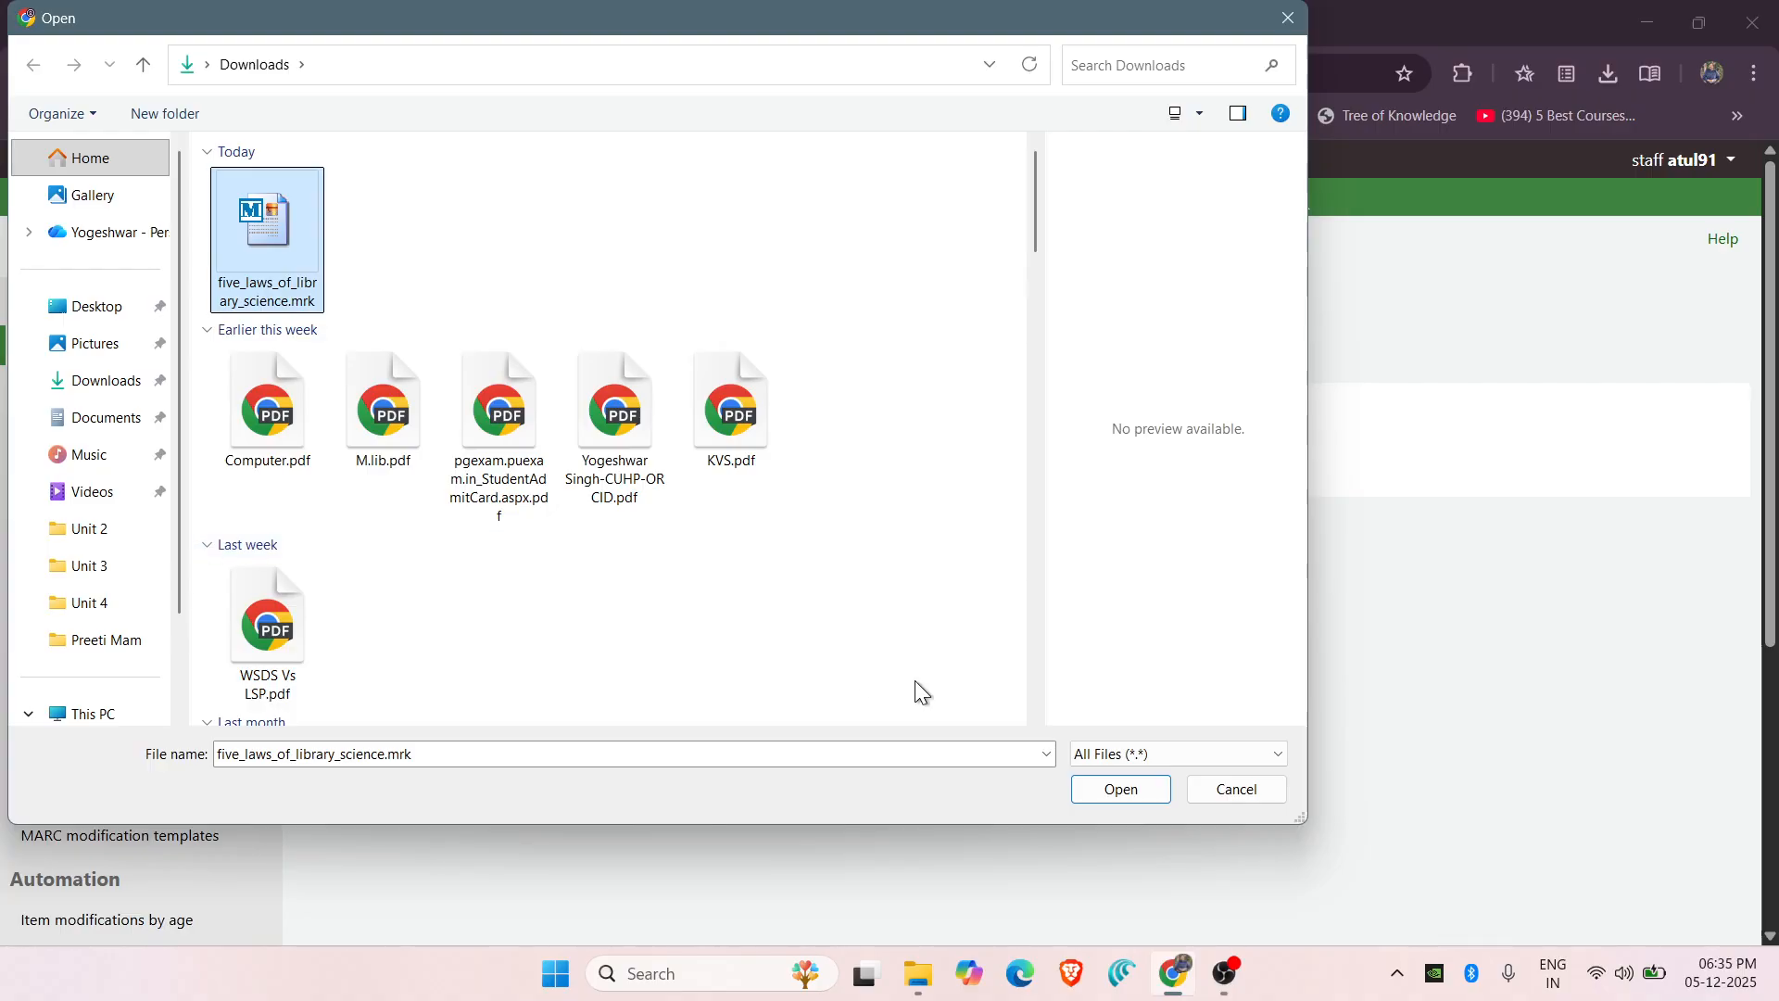
pyautogui.click(1116, 796)
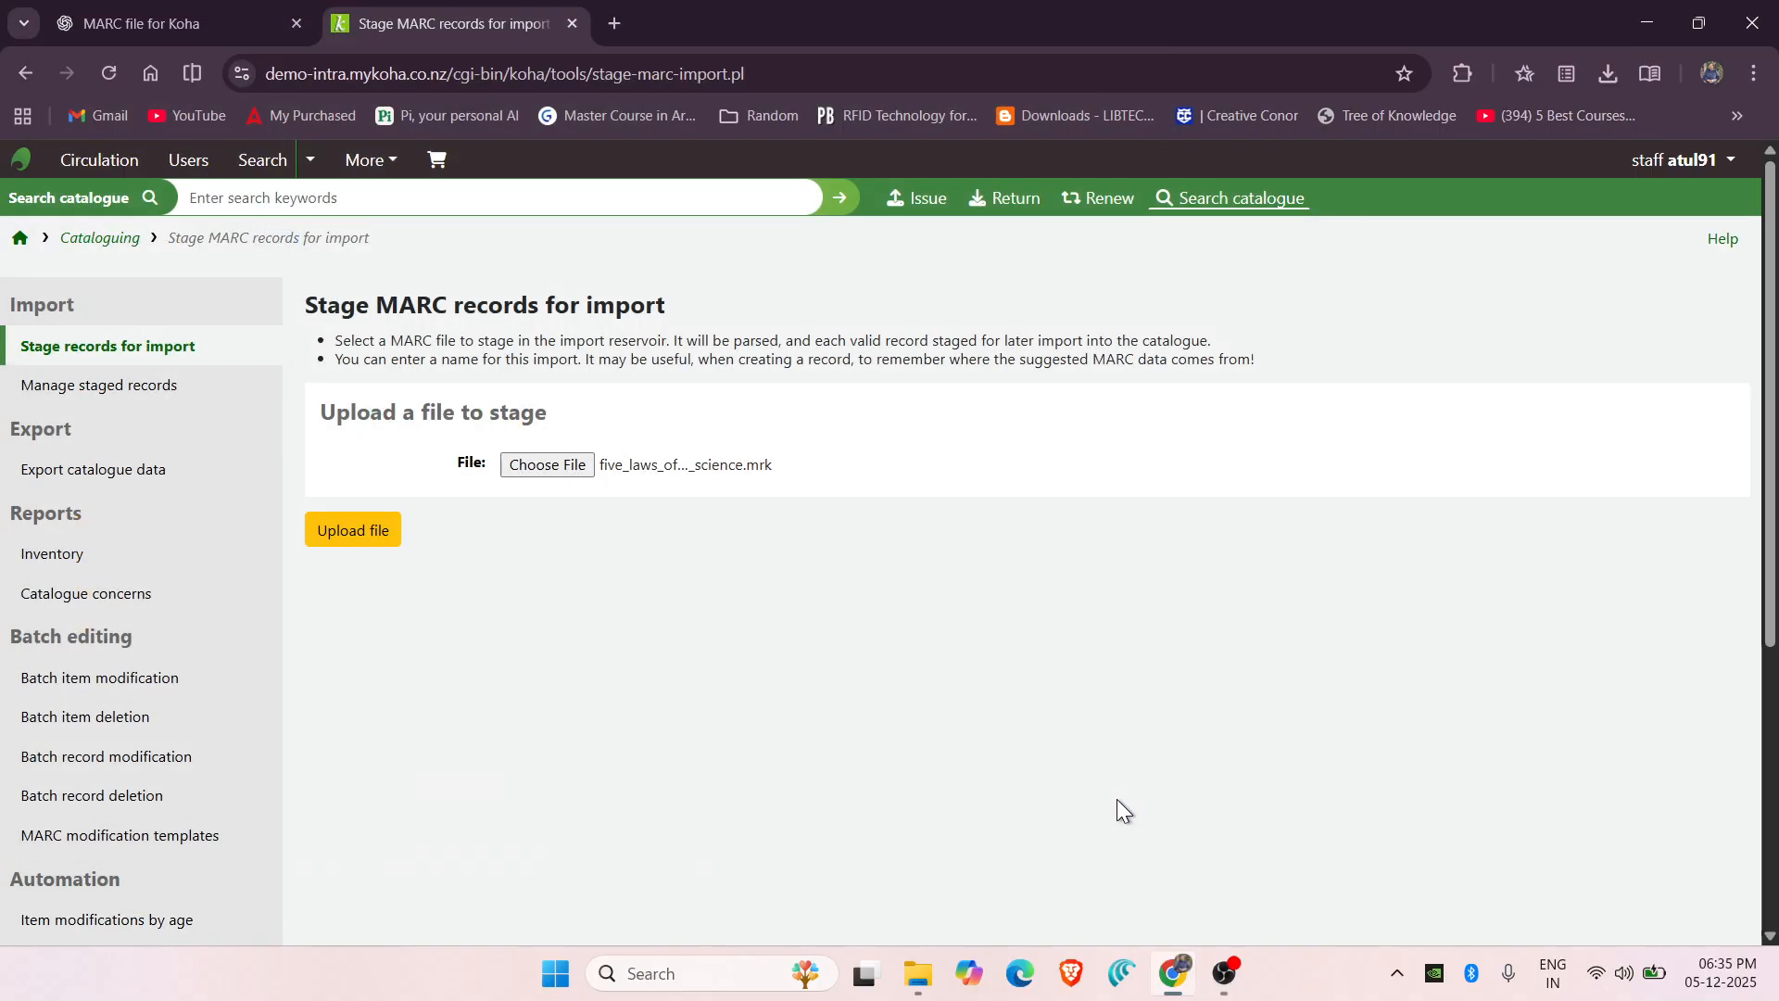
pyautogui.click(360, 544)
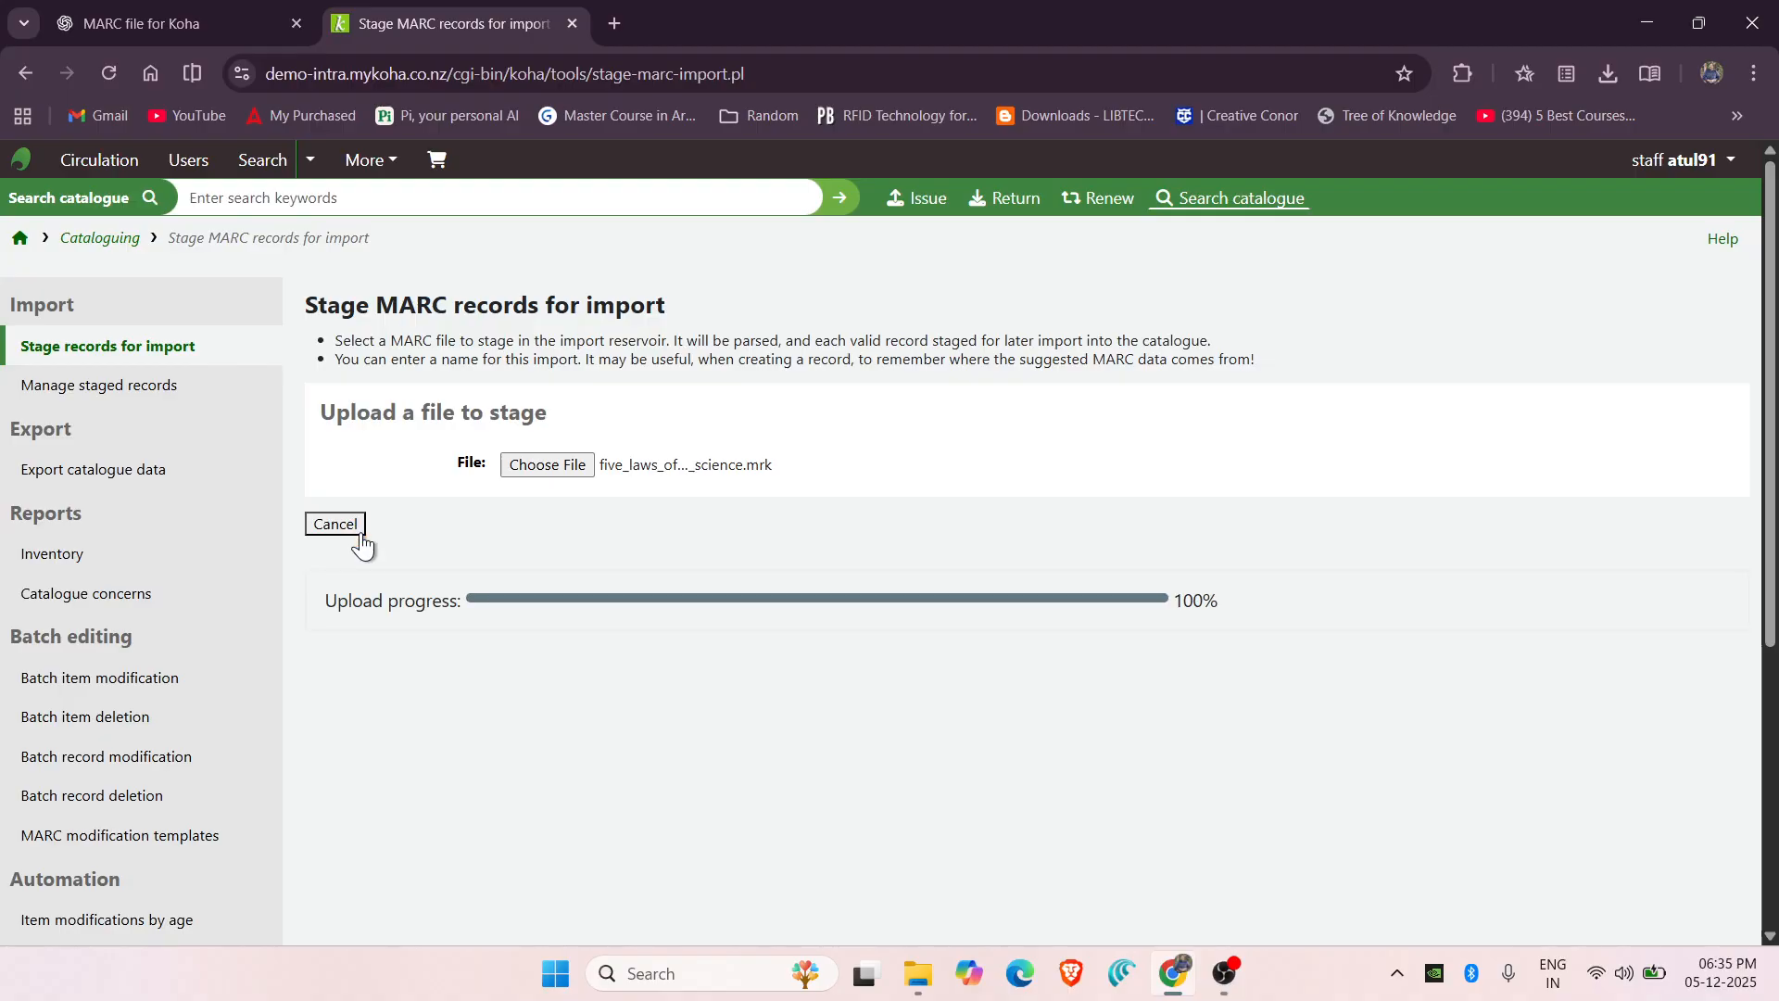
# Attempt to stage the uploaded records, then go back to the upload page after the failure.
pyautogui.scroll(-2, 801, 566)
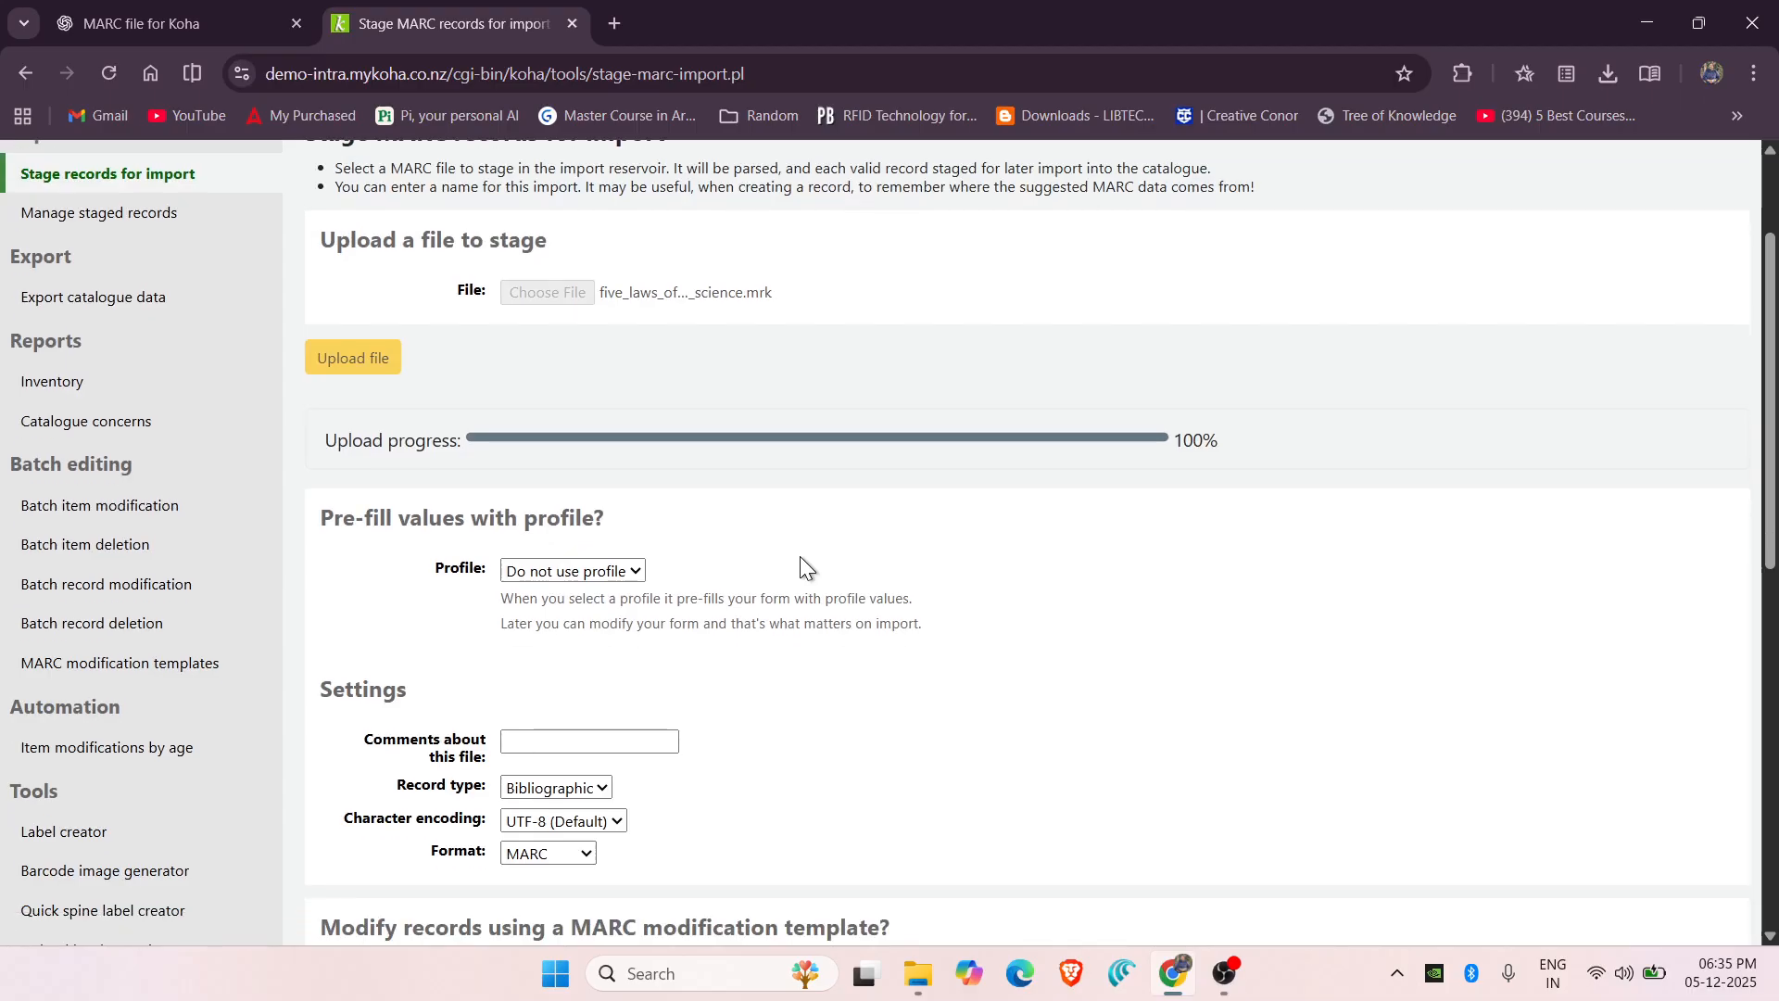
pyautogui.scroll(-9, 801, 558)
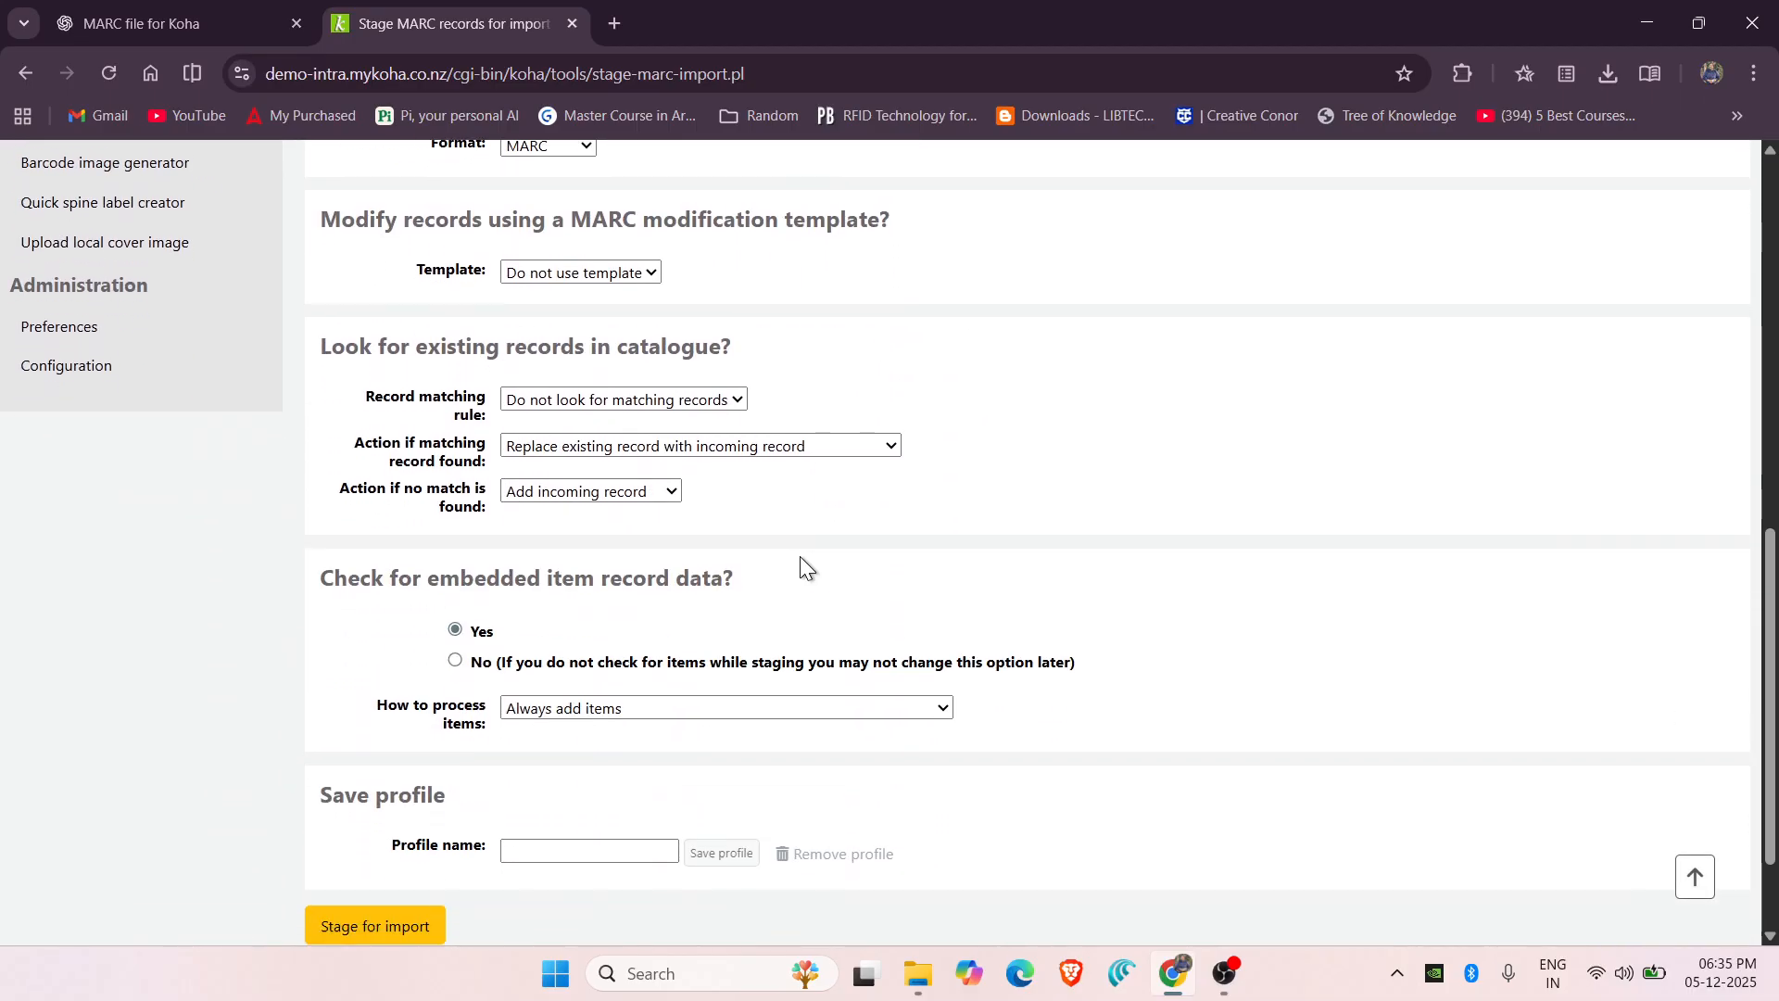
pyautogui.click(334, 794)
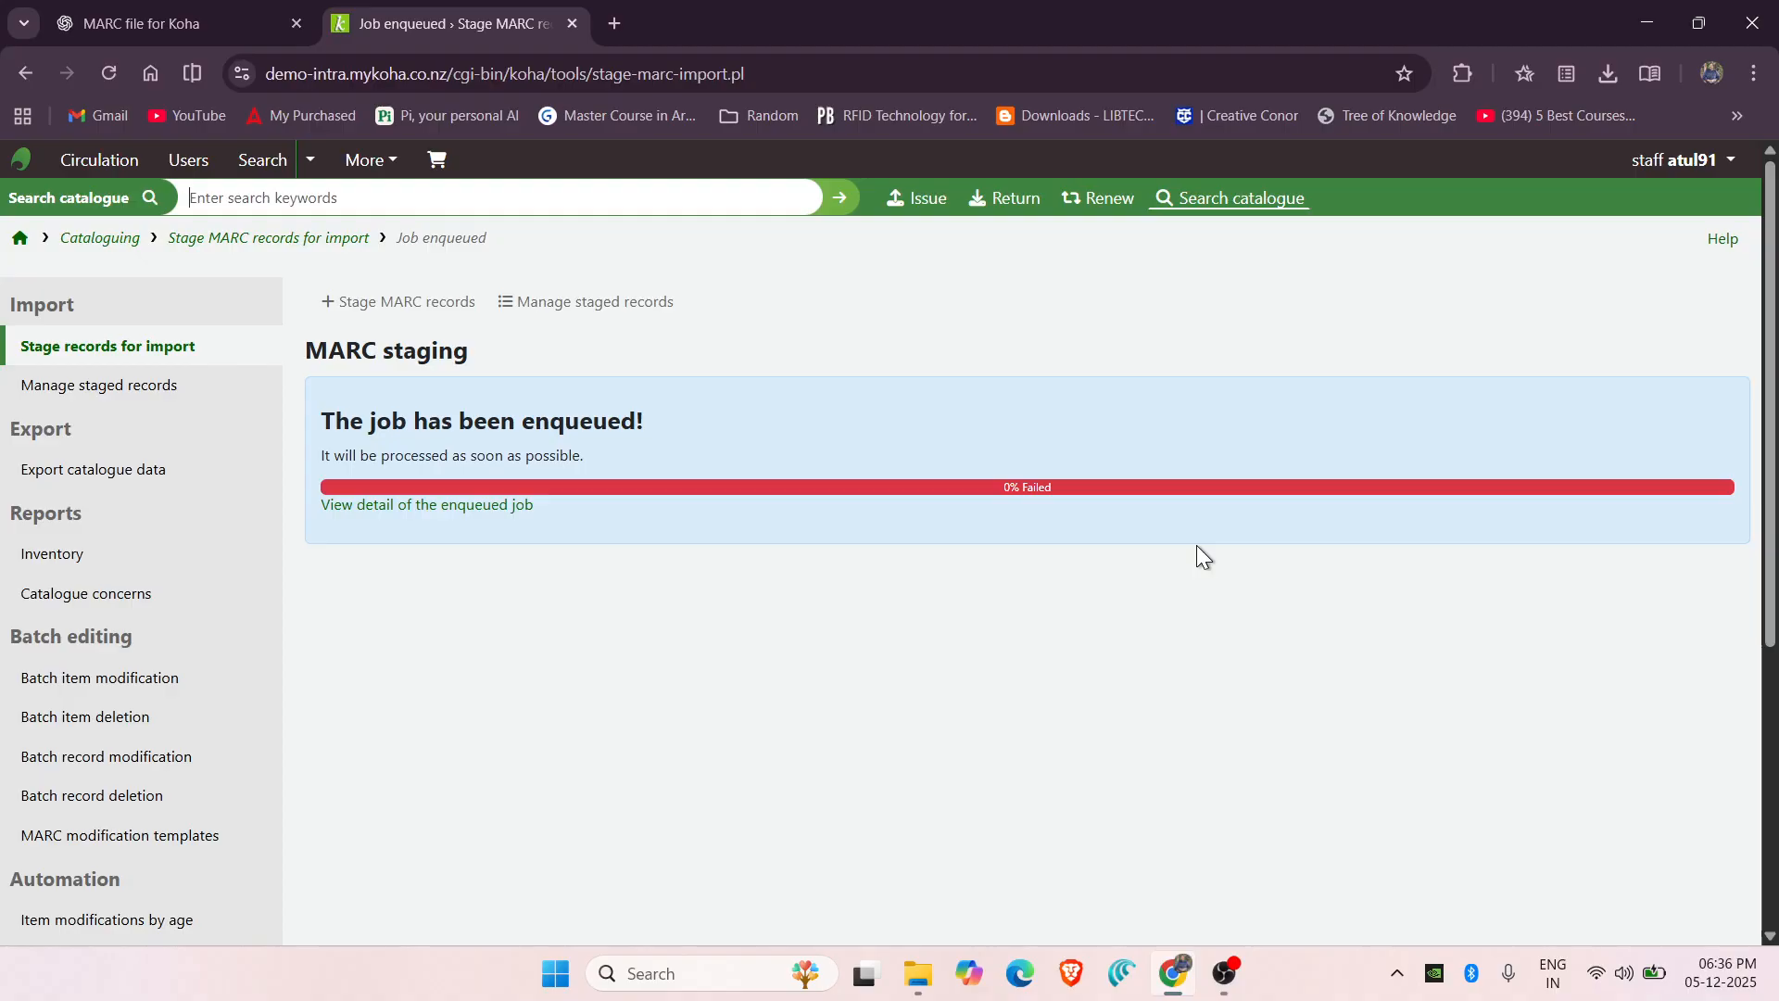
pyautogui.click(22, 76)
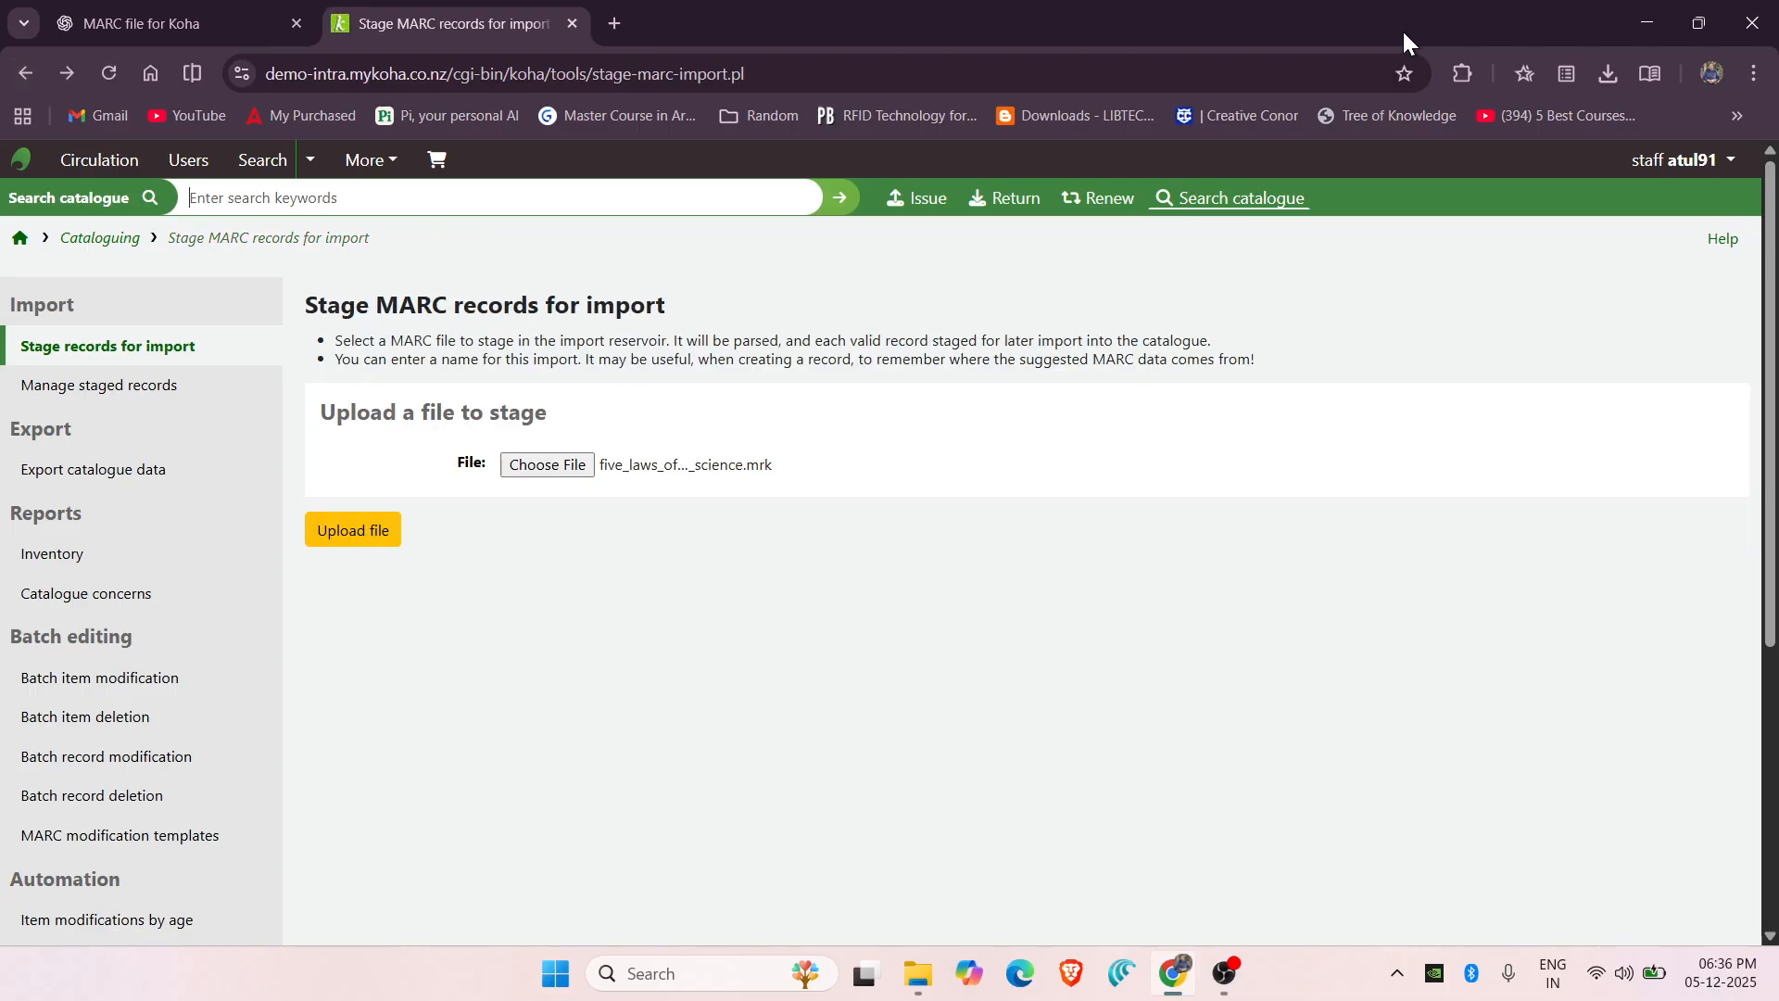
# Minimize the browser and the Downloads folder window to reveal the desktop.
pyautogui.click(1646, 22)
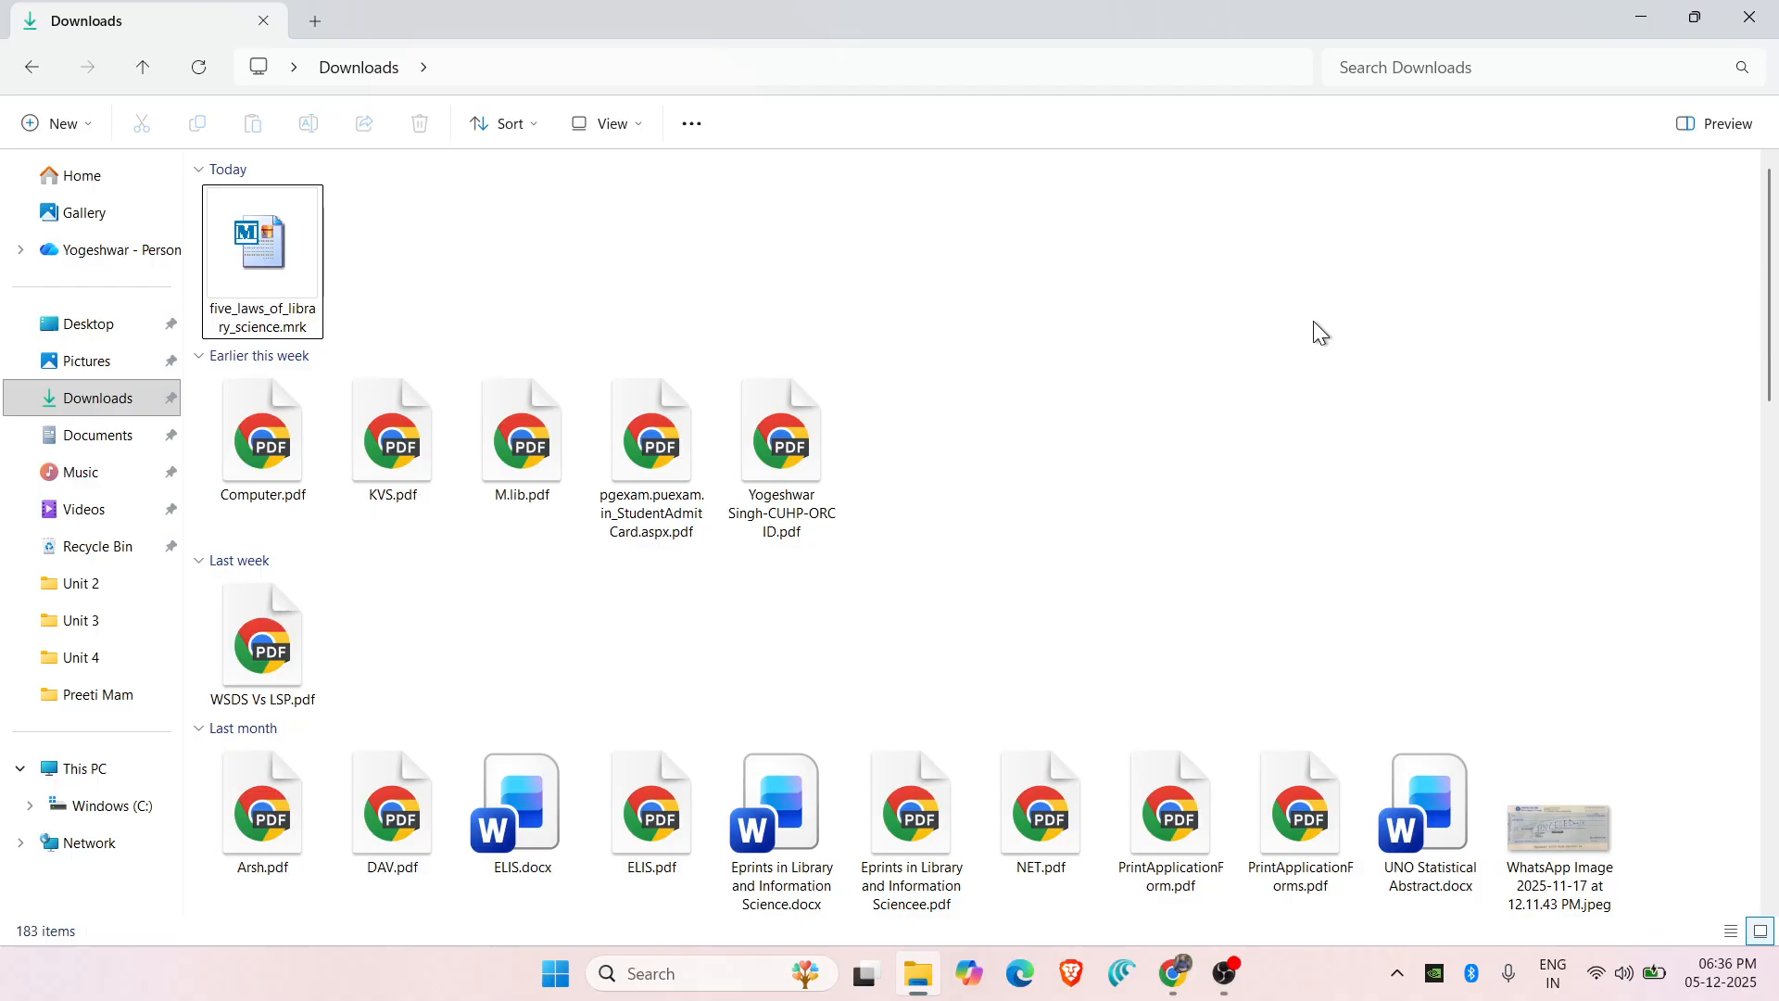
pyautogui.click(1623, 26)
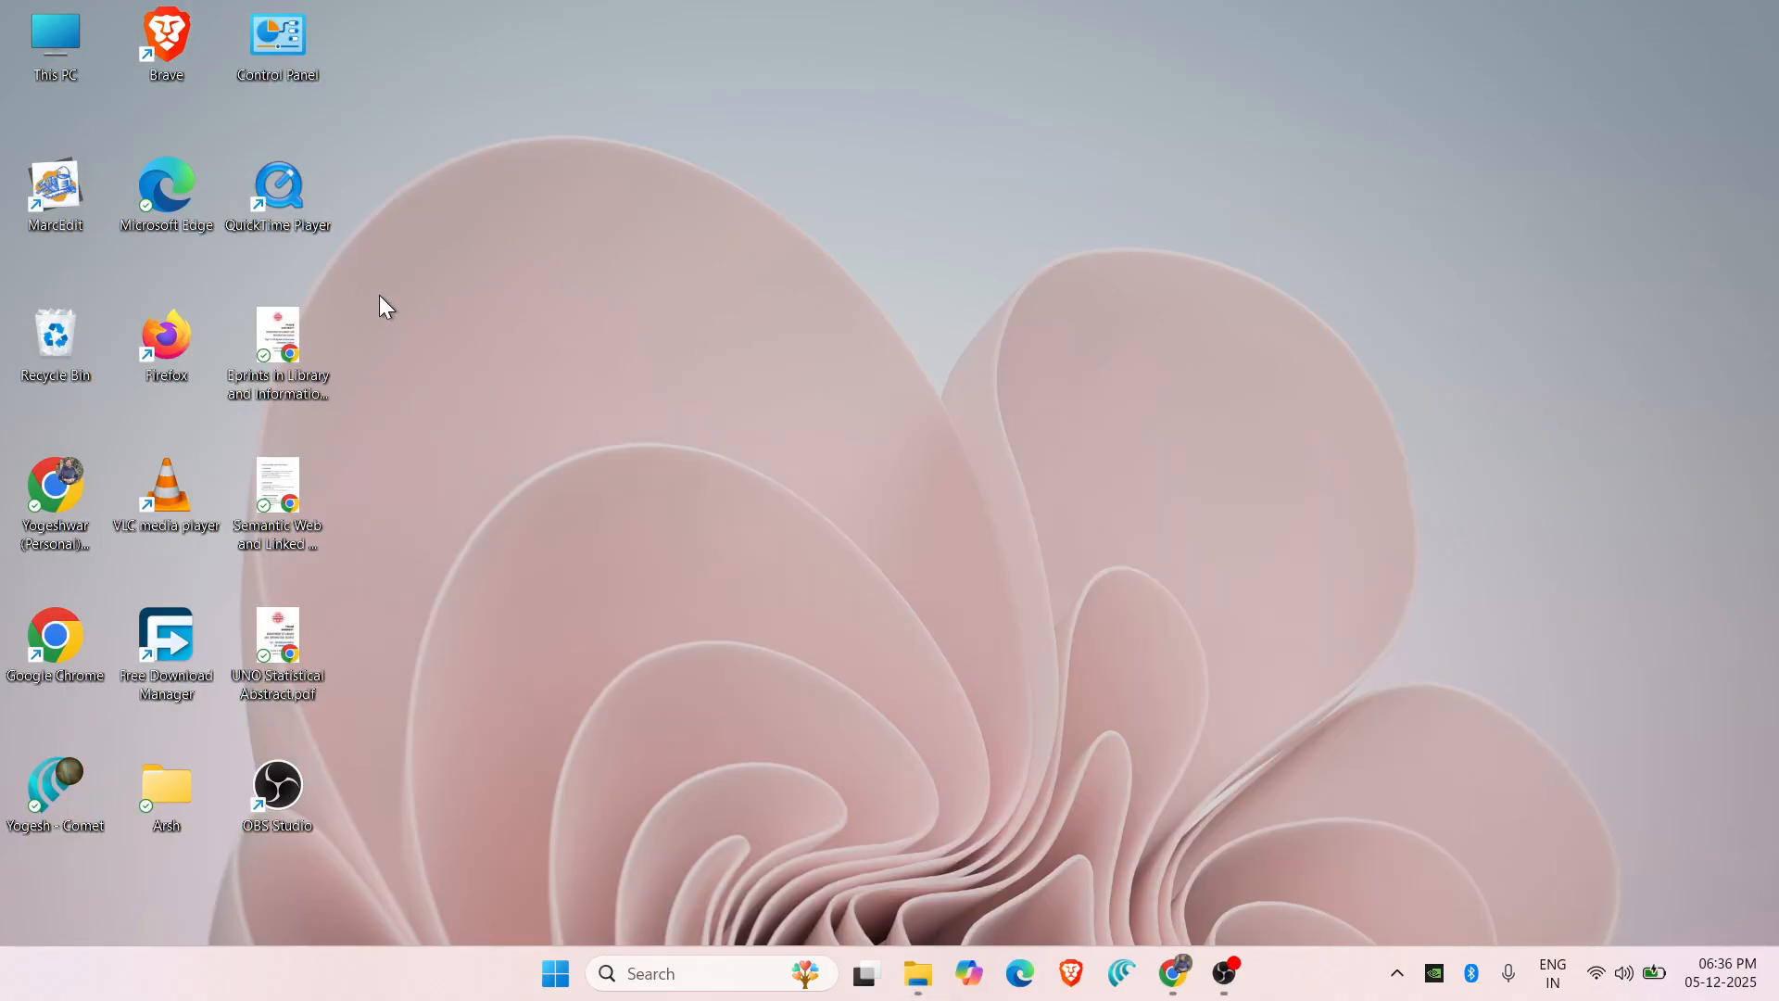
# Launch MarcEdit and select the MarcMaker conversion in MARC Tools.
pyautogui.doubleClick(74, 209)
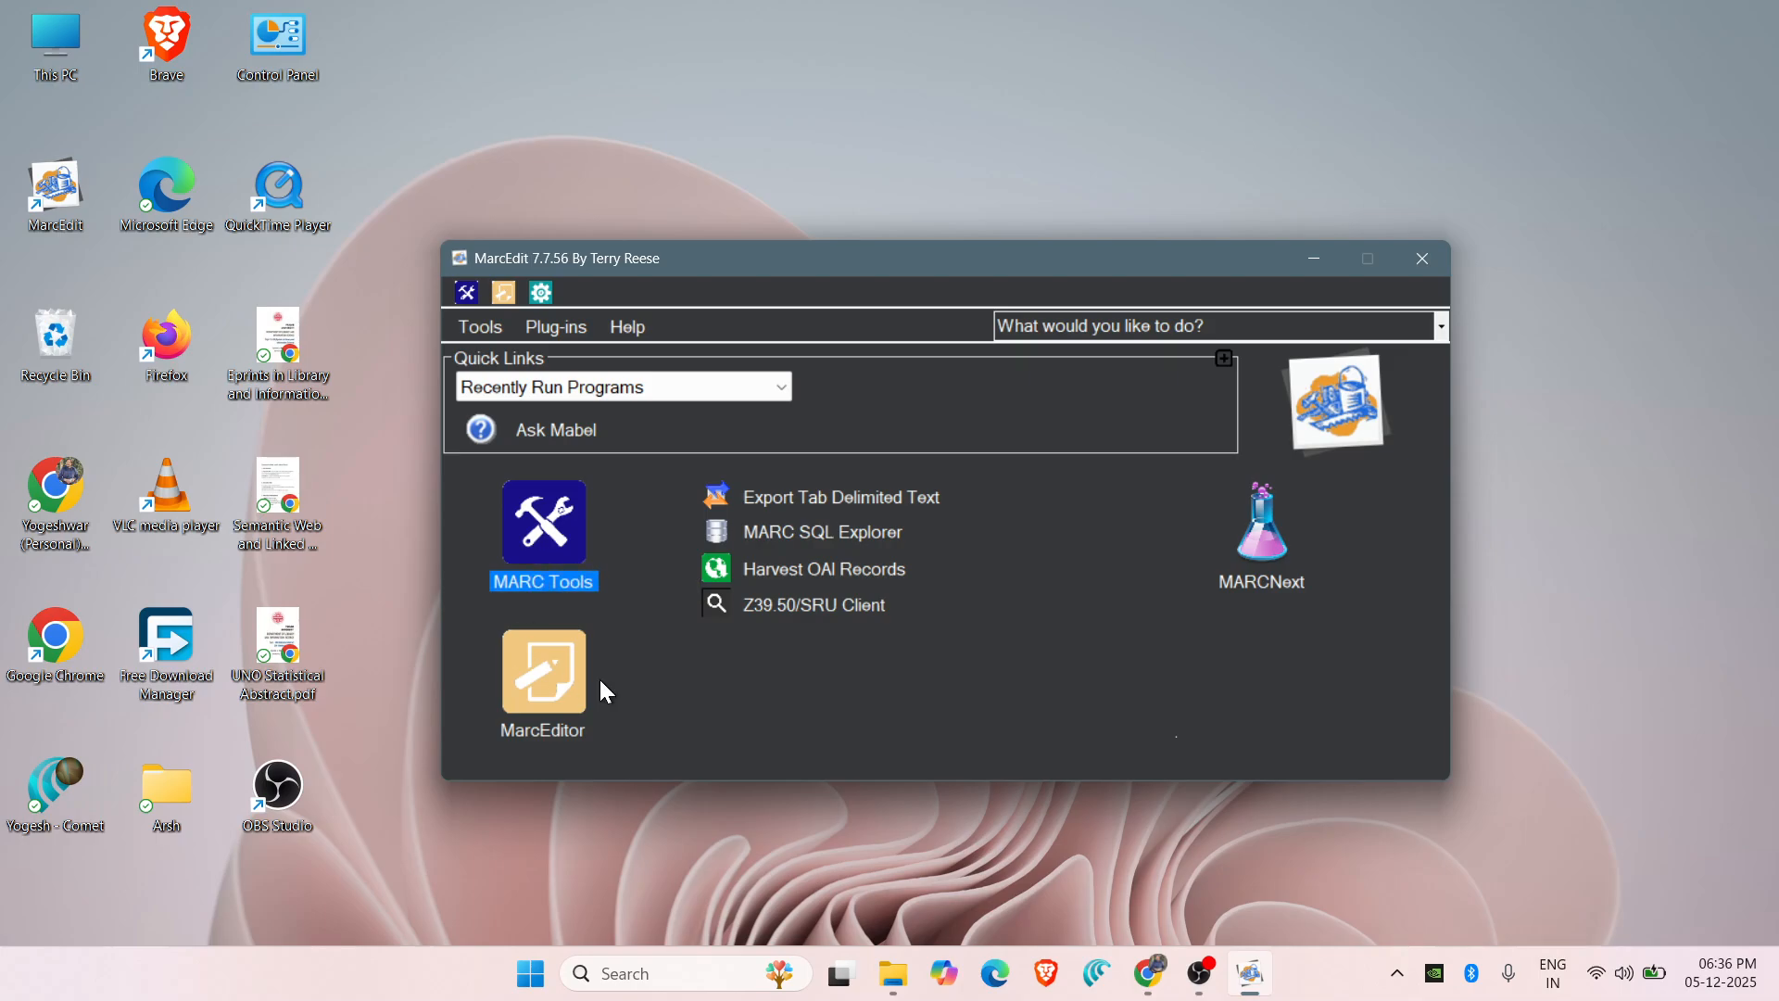
pyautogui.click(542, 567)
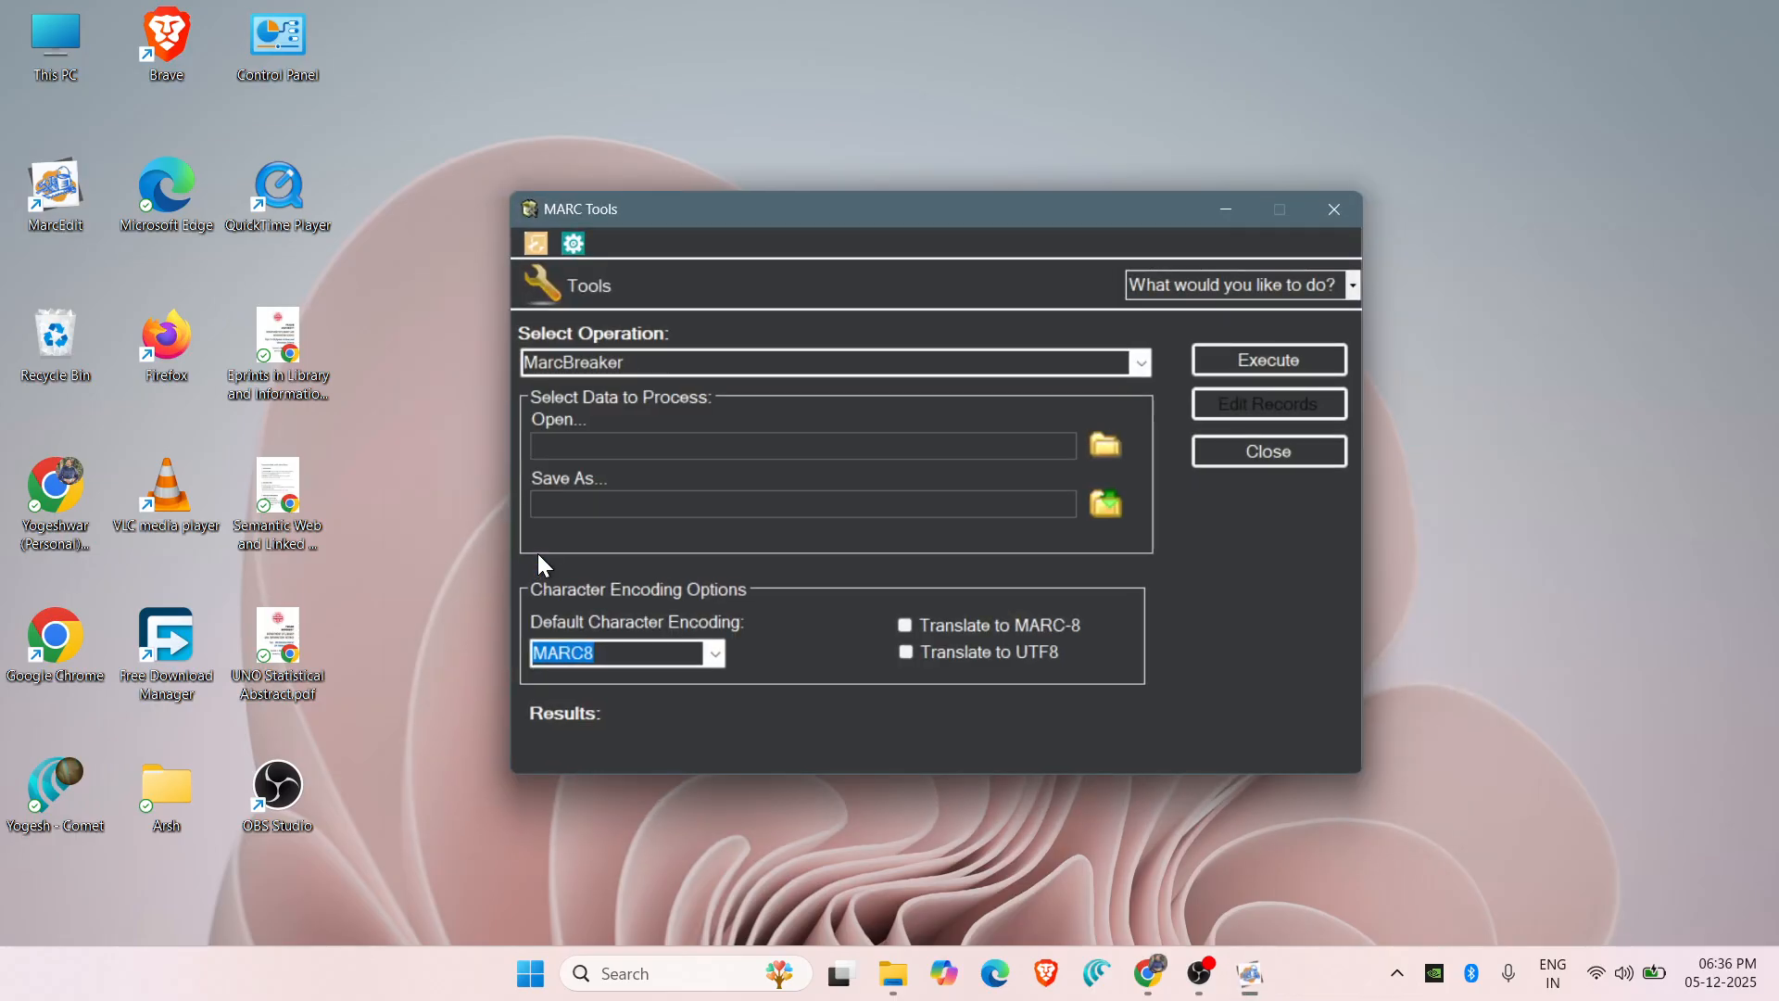
pyautogui.click(1142, 364)
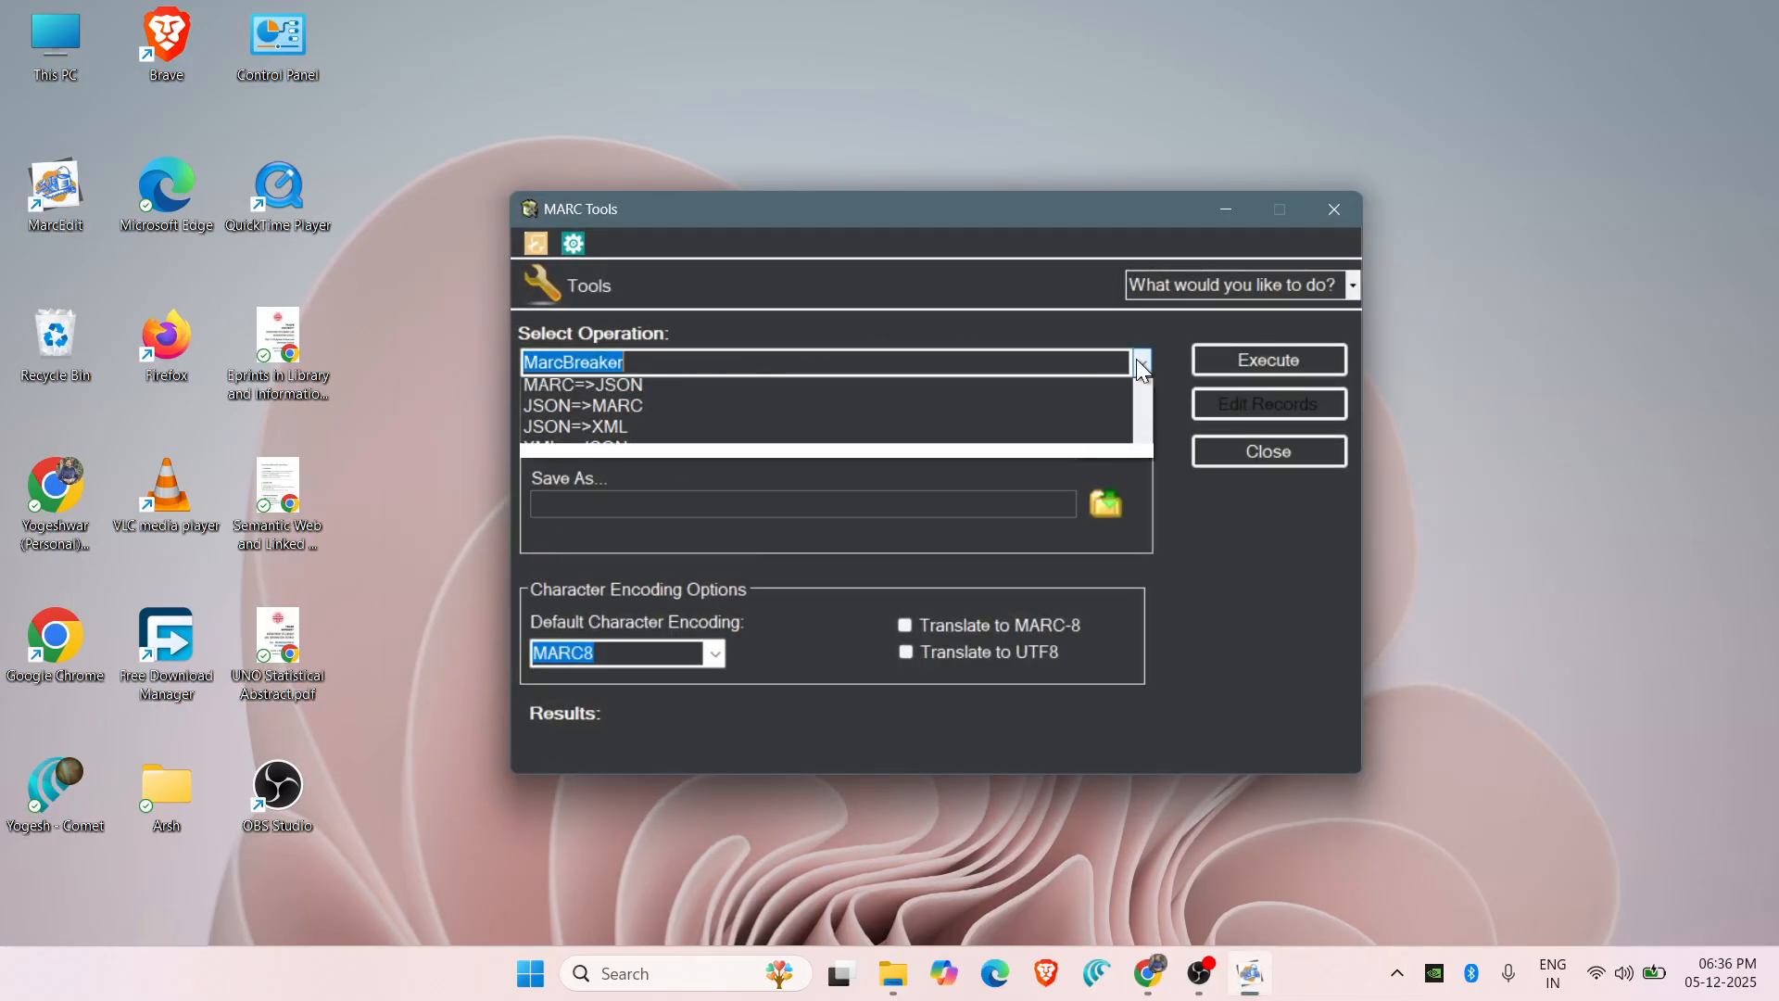
pyautogui.click(705, 412)
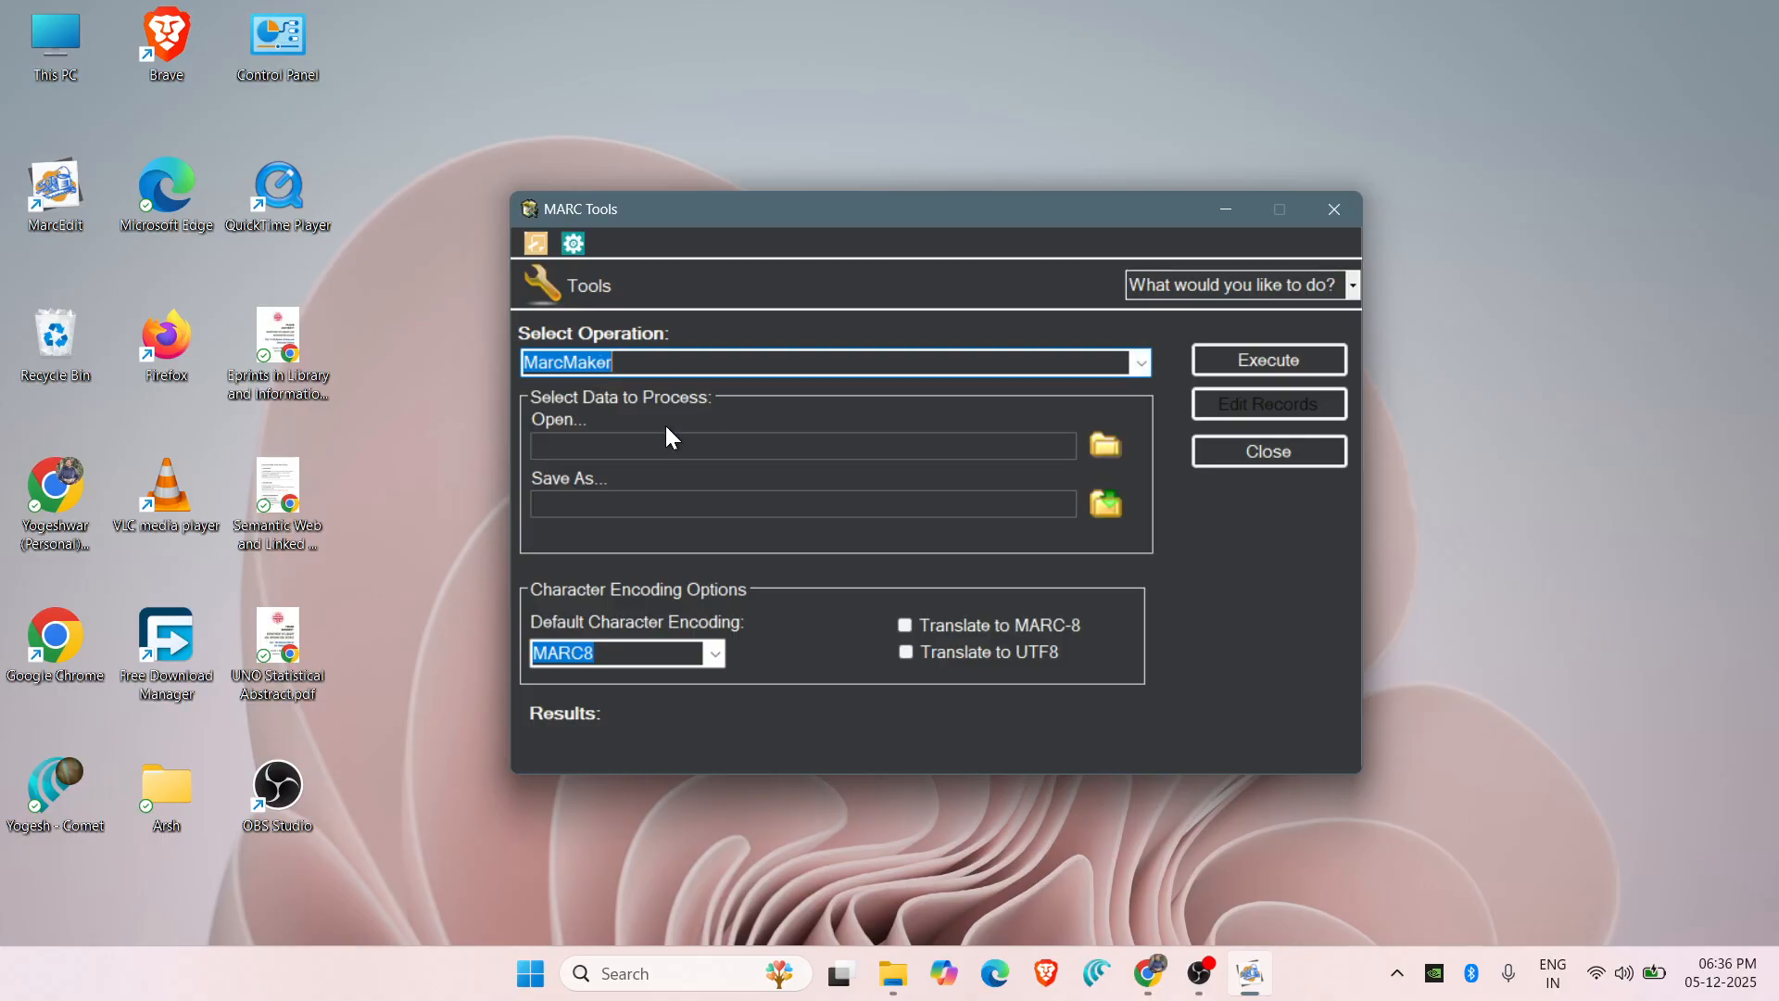
# Convert five_laws_of_library_science.mrk to five_laws_of_library_science.mrc, then close MarcEdit.
pyautogui.click(1097, 443)
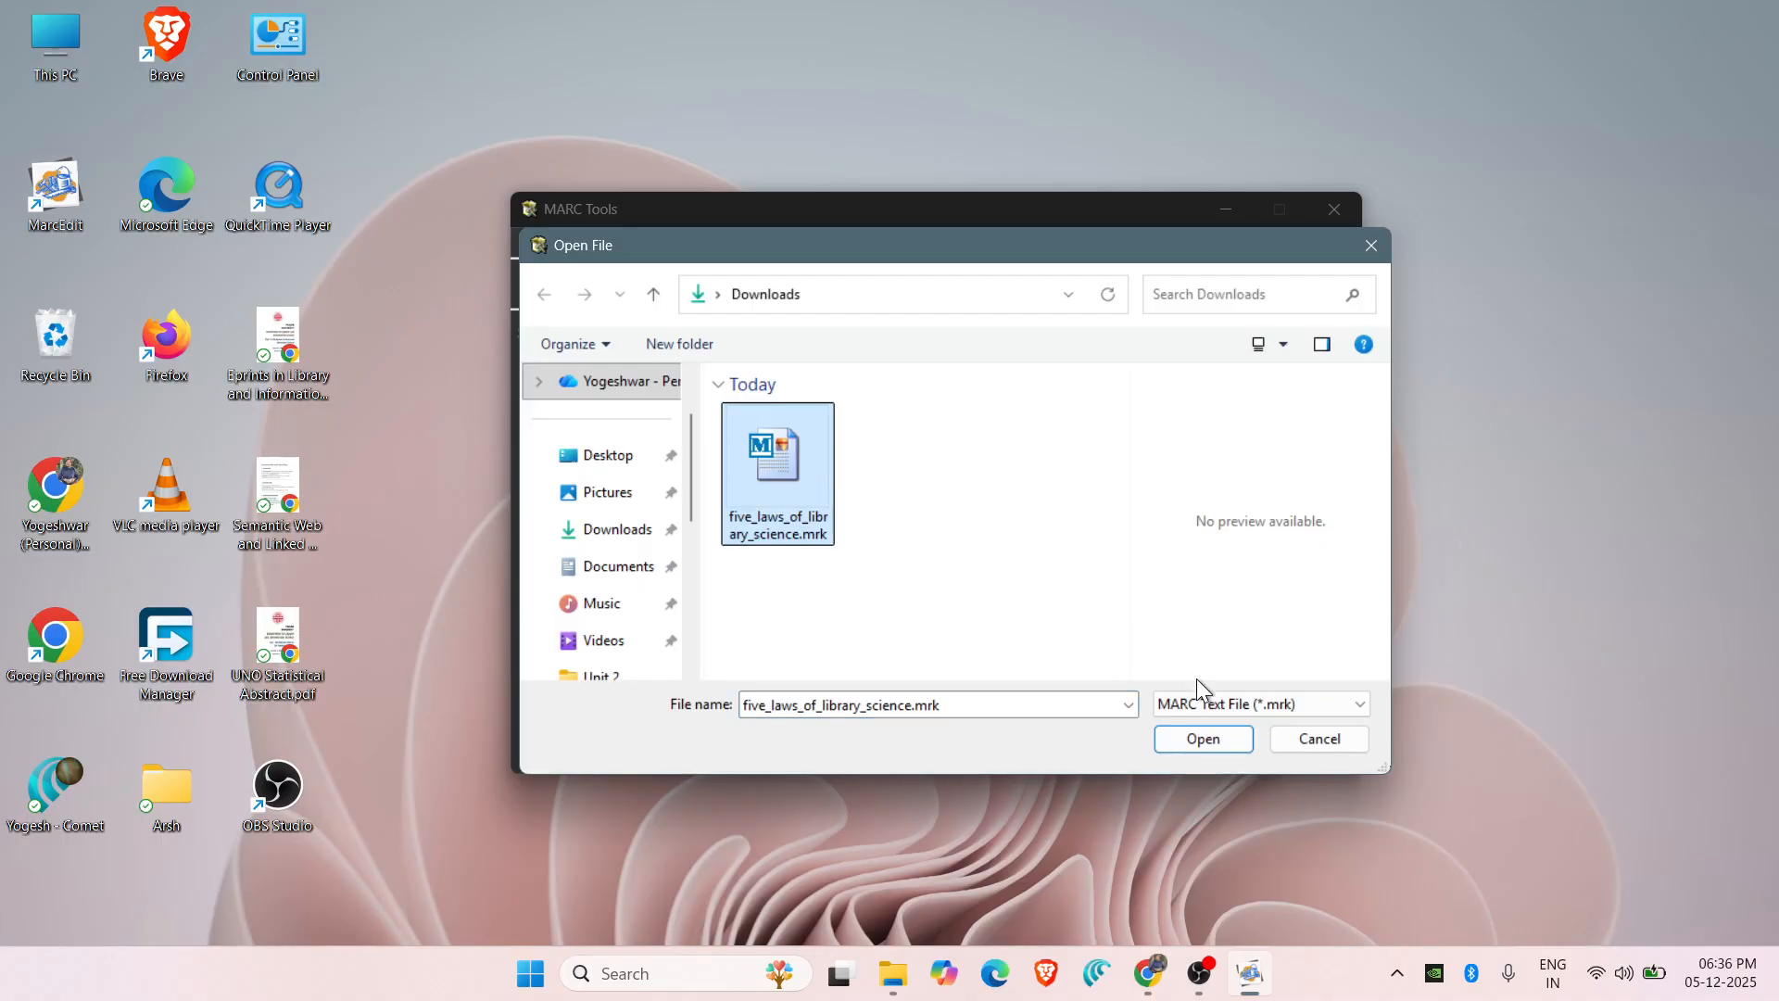
pyautogui.click(1204, 739)
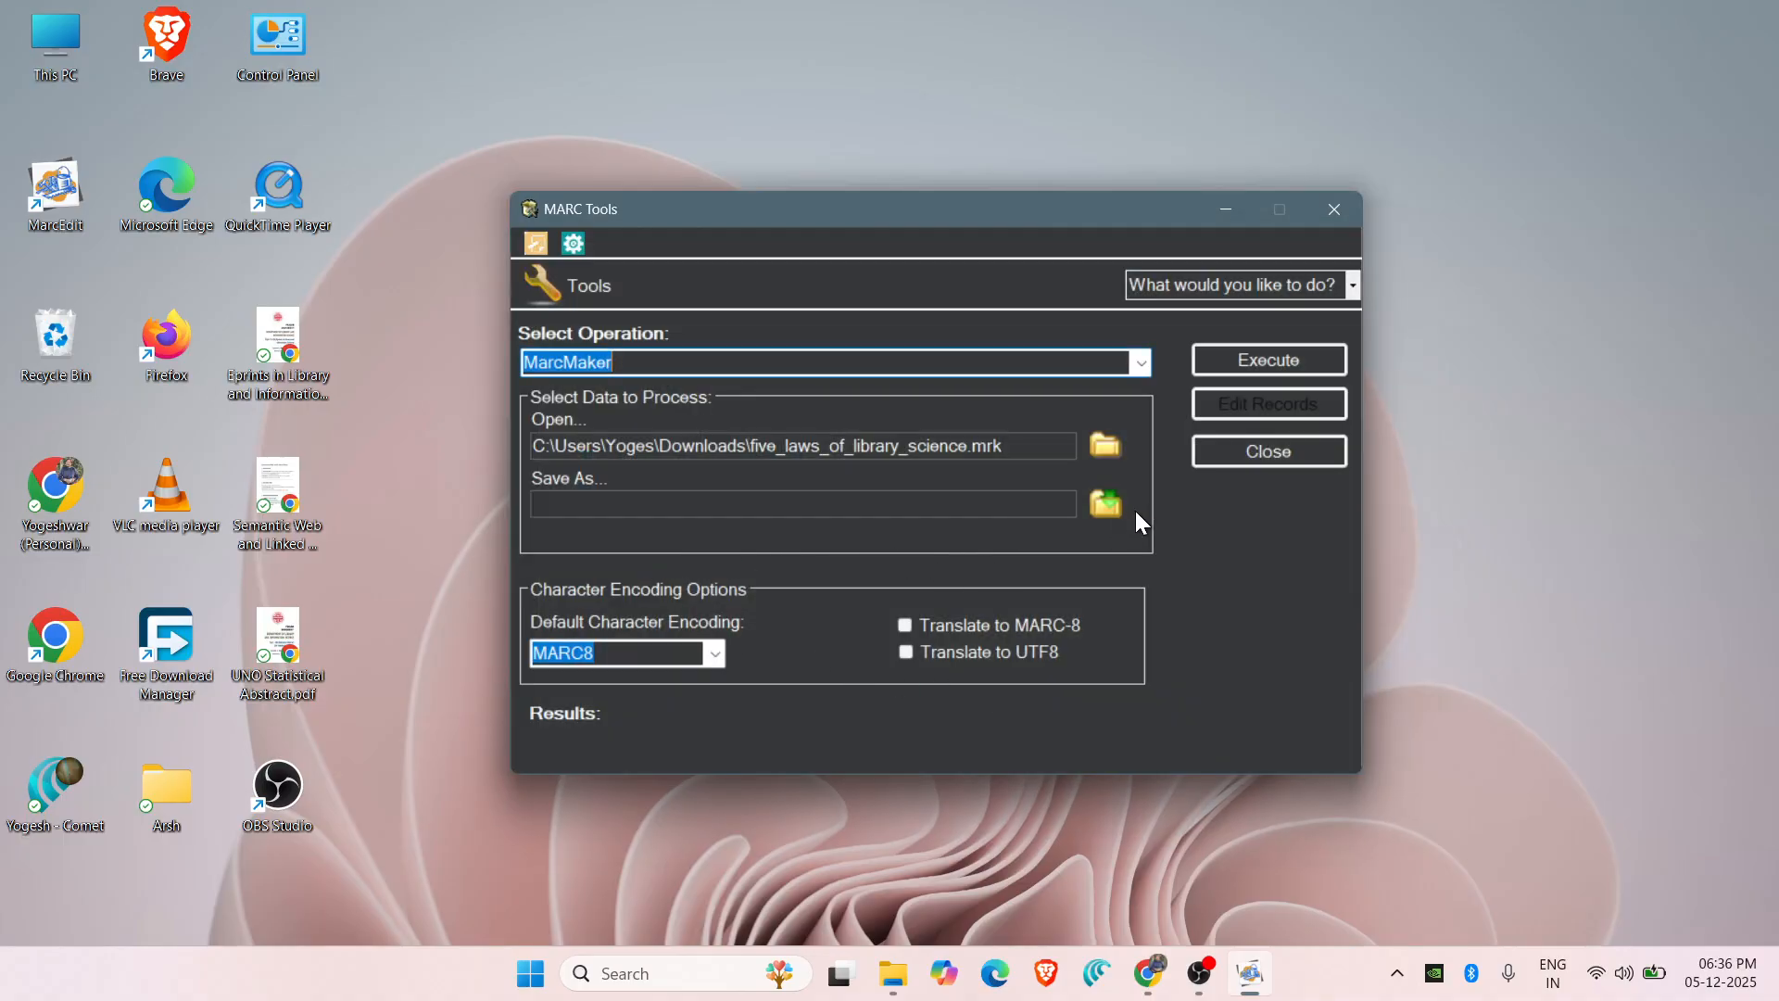
pyautogui.click(1109, 508)
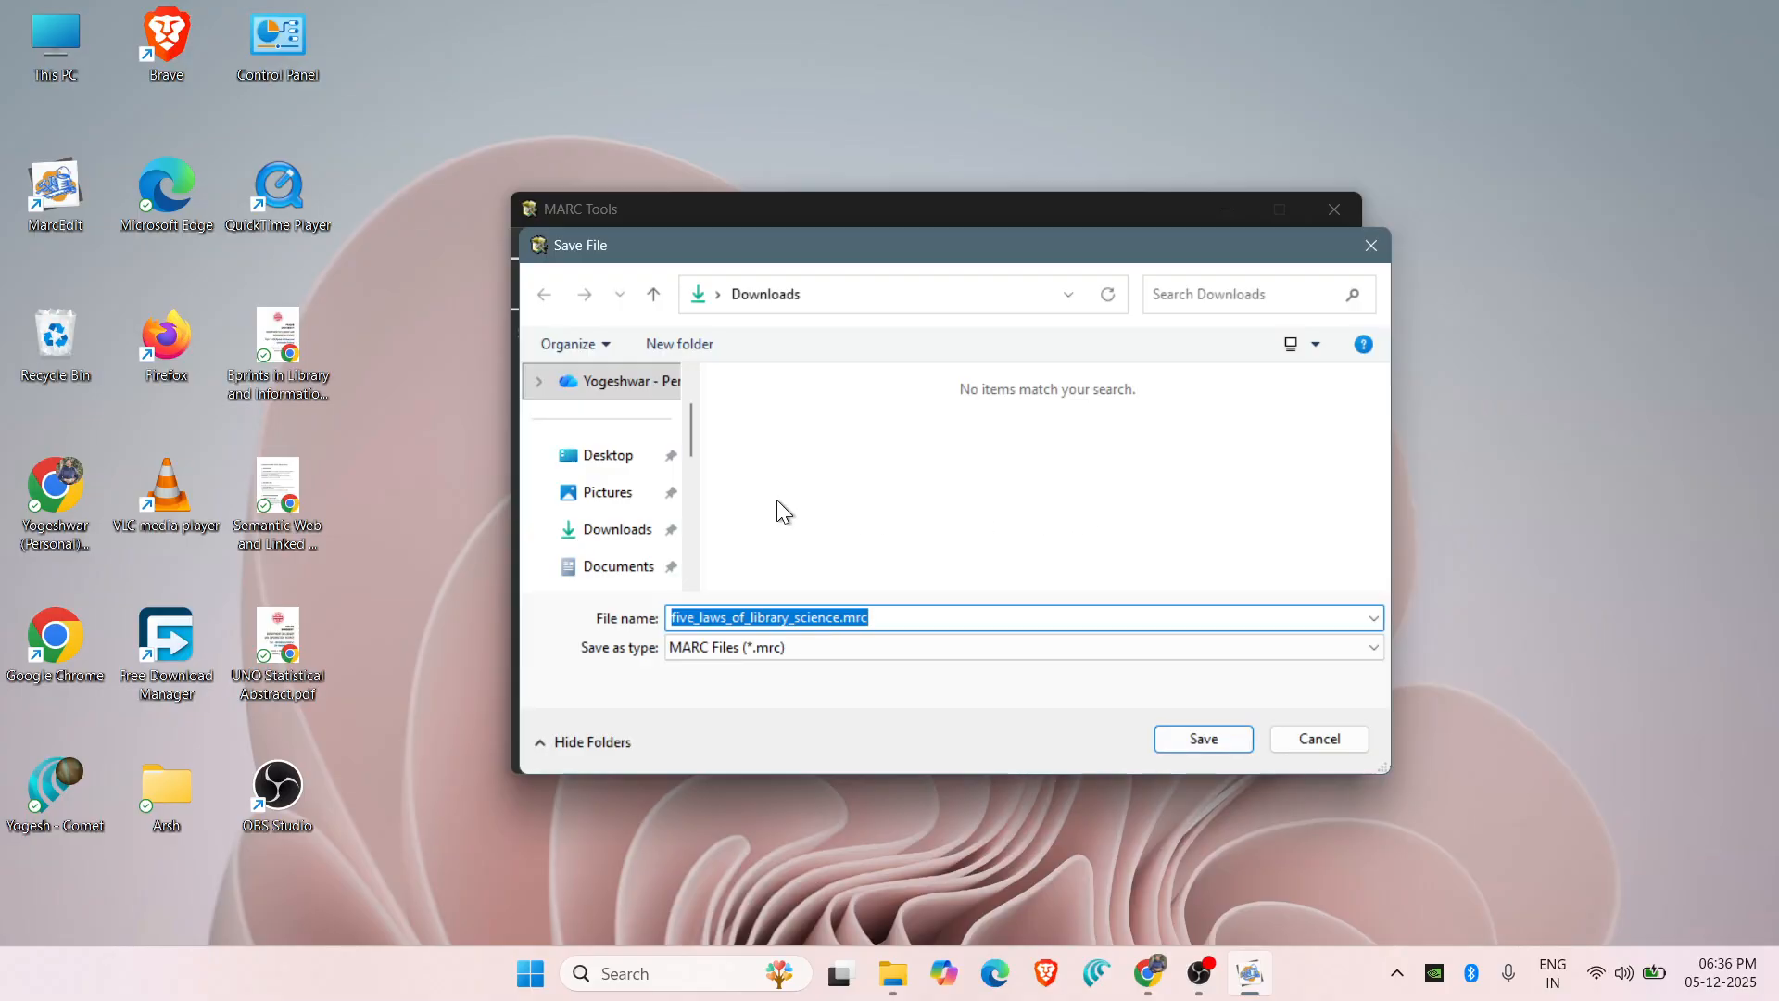
pyautogui.click(1175, 738)
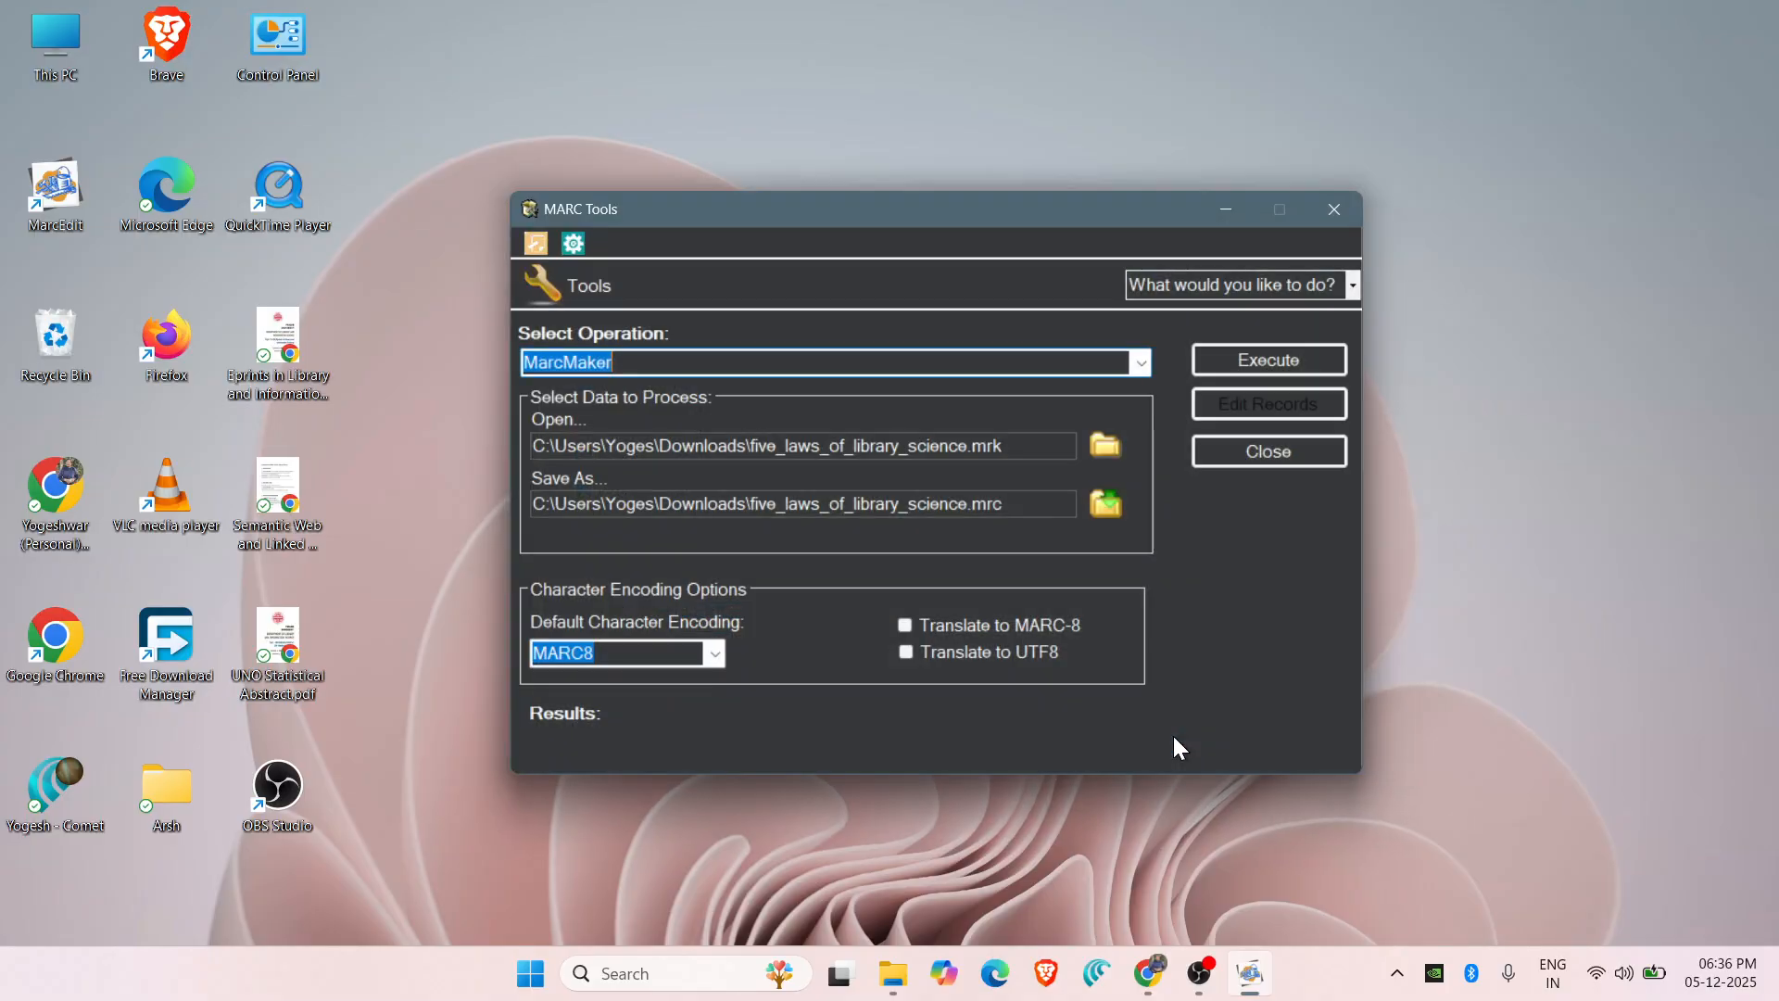
pyautogui.click(1277, 358)
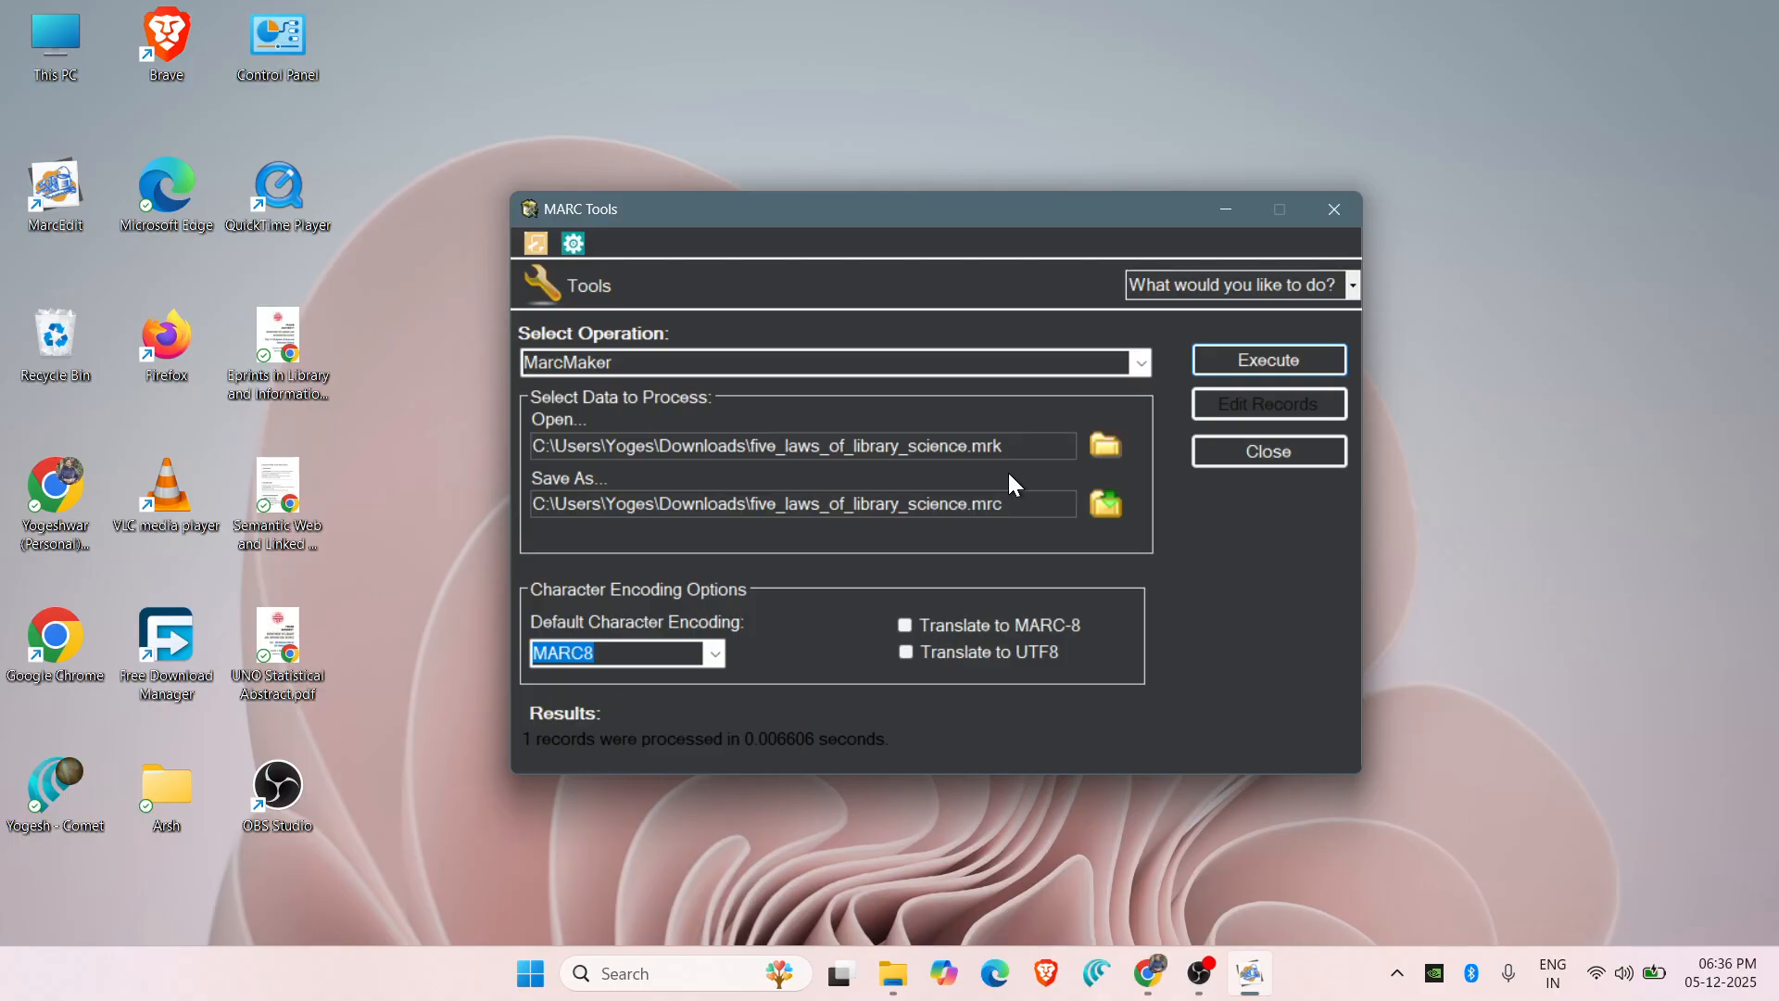
pyautogui.click(1334, 211)
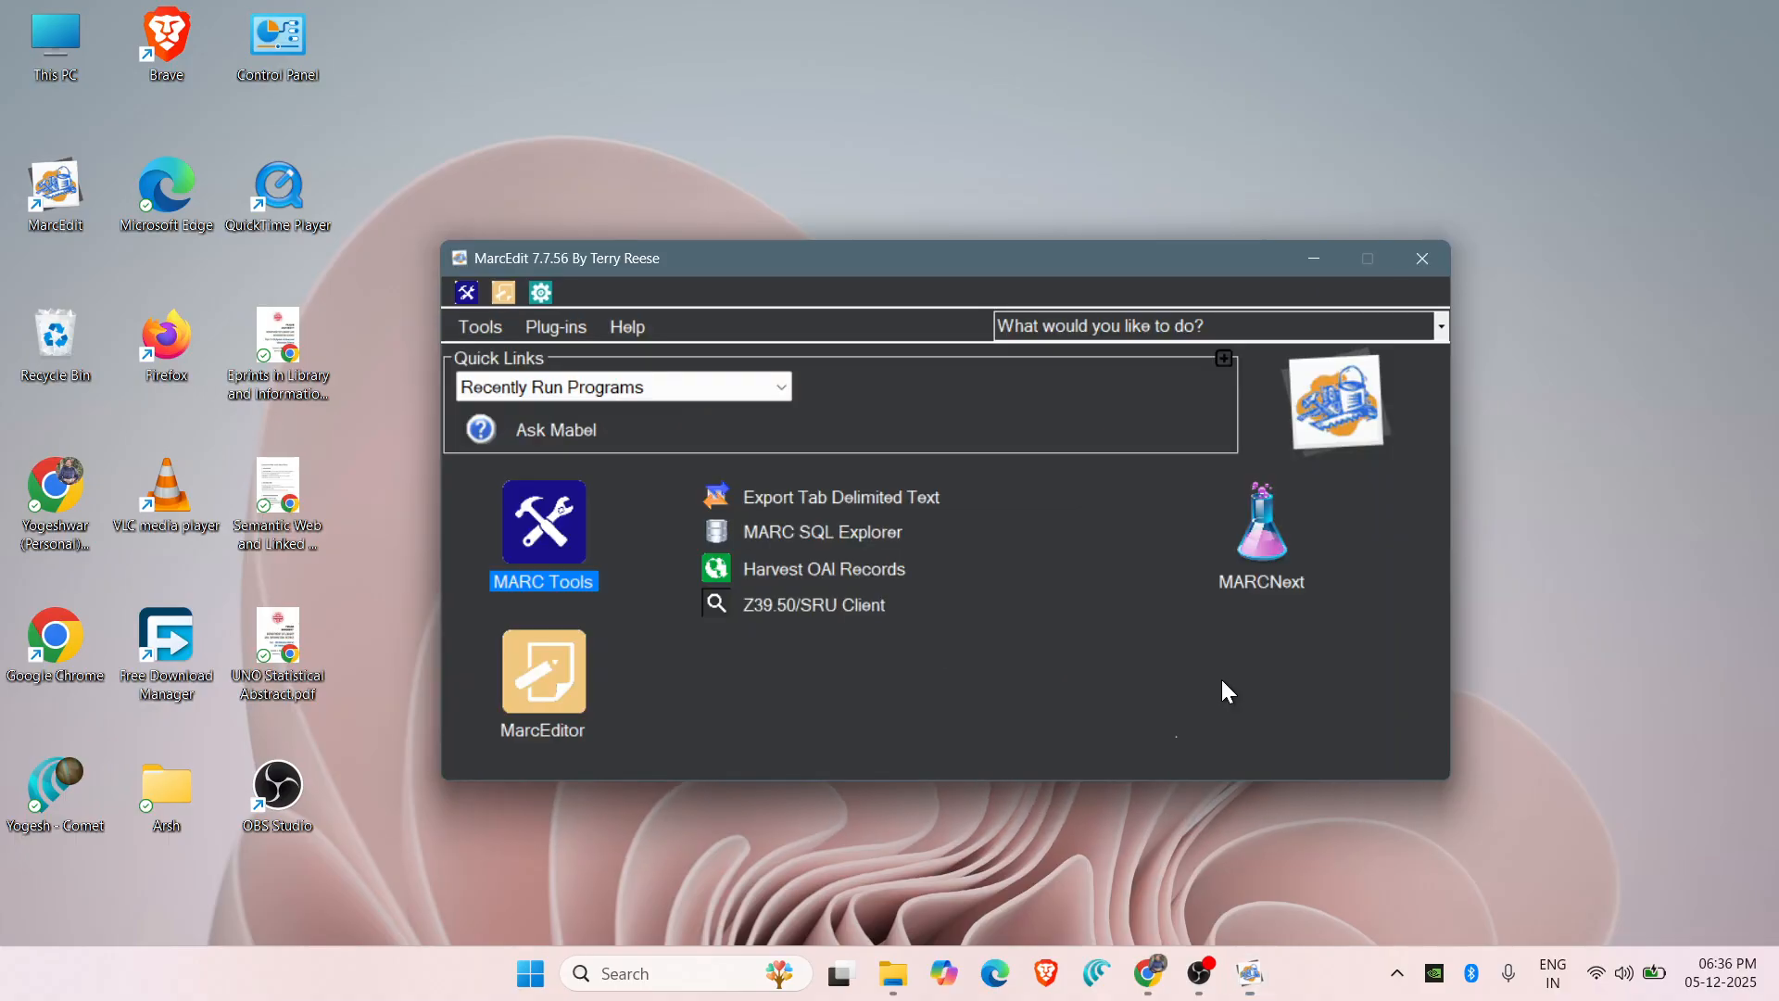
pyautogui.click(1425, 255)
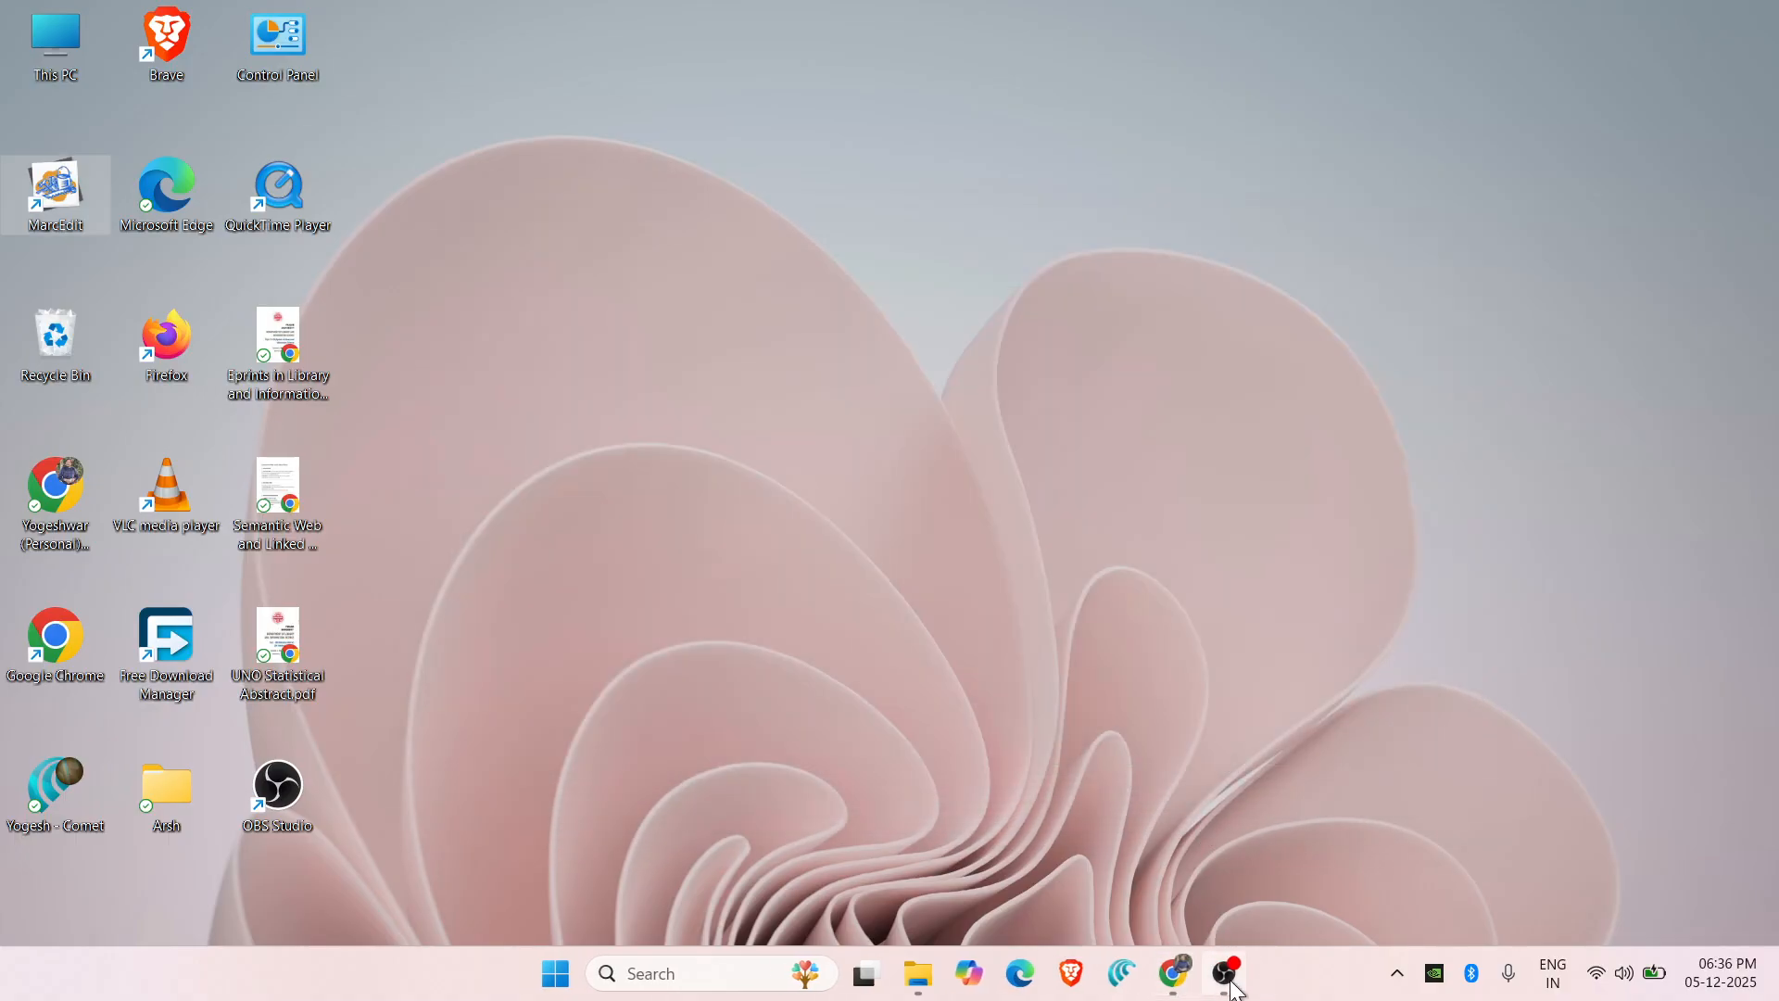
# Upload the converted five_laws_of_library_science.mrc in Koha and stage it for import.
pyautogui.click(1172, 972)
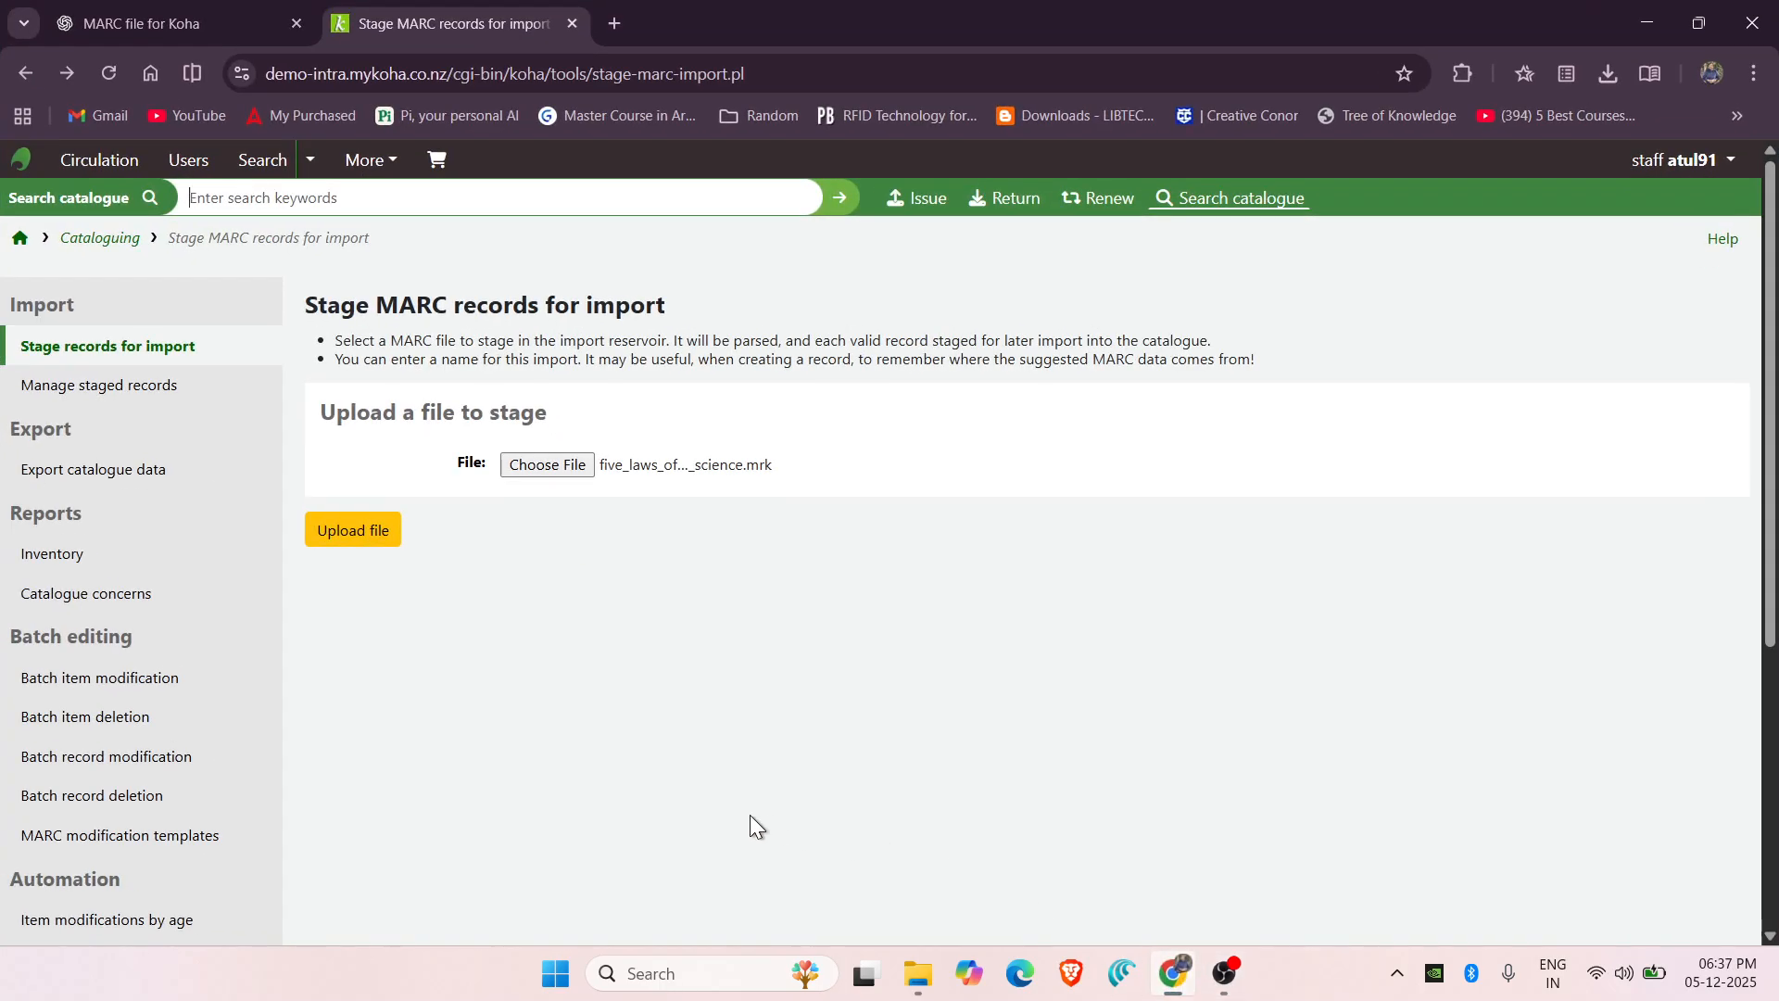
pyautogui.click(587, 462)
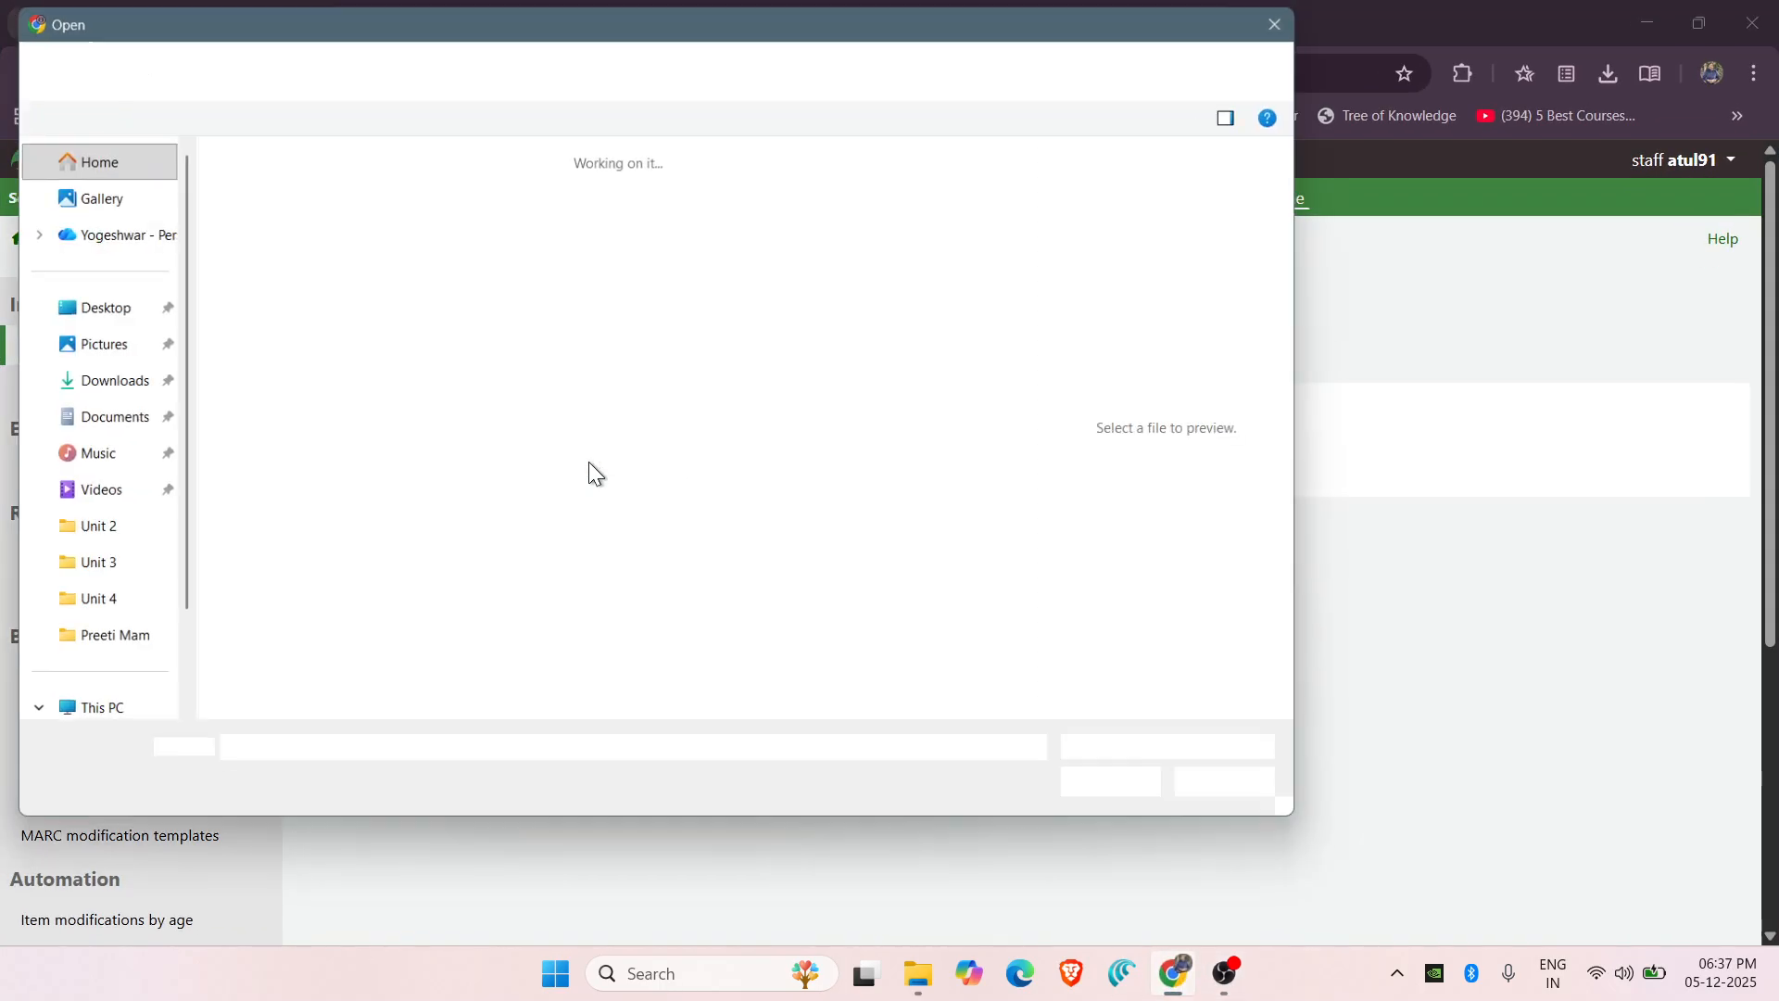
pyautogui.click(282, 302)
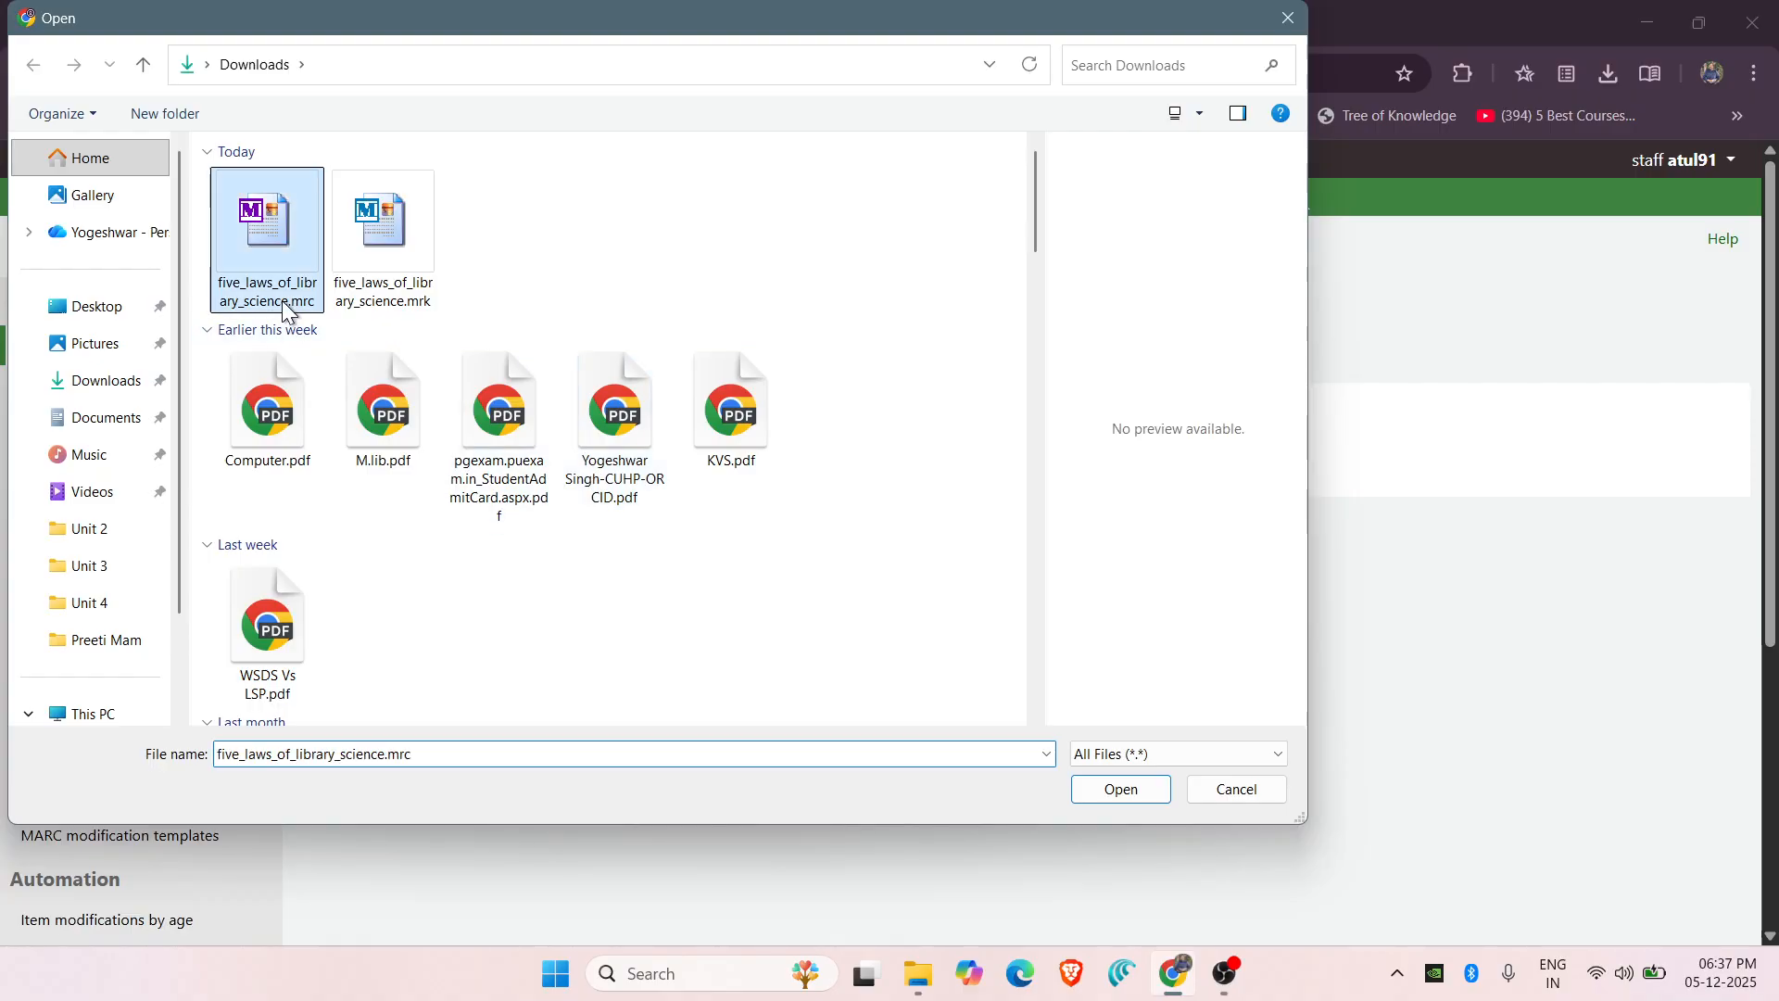
pyautogui.click(1099, 799)
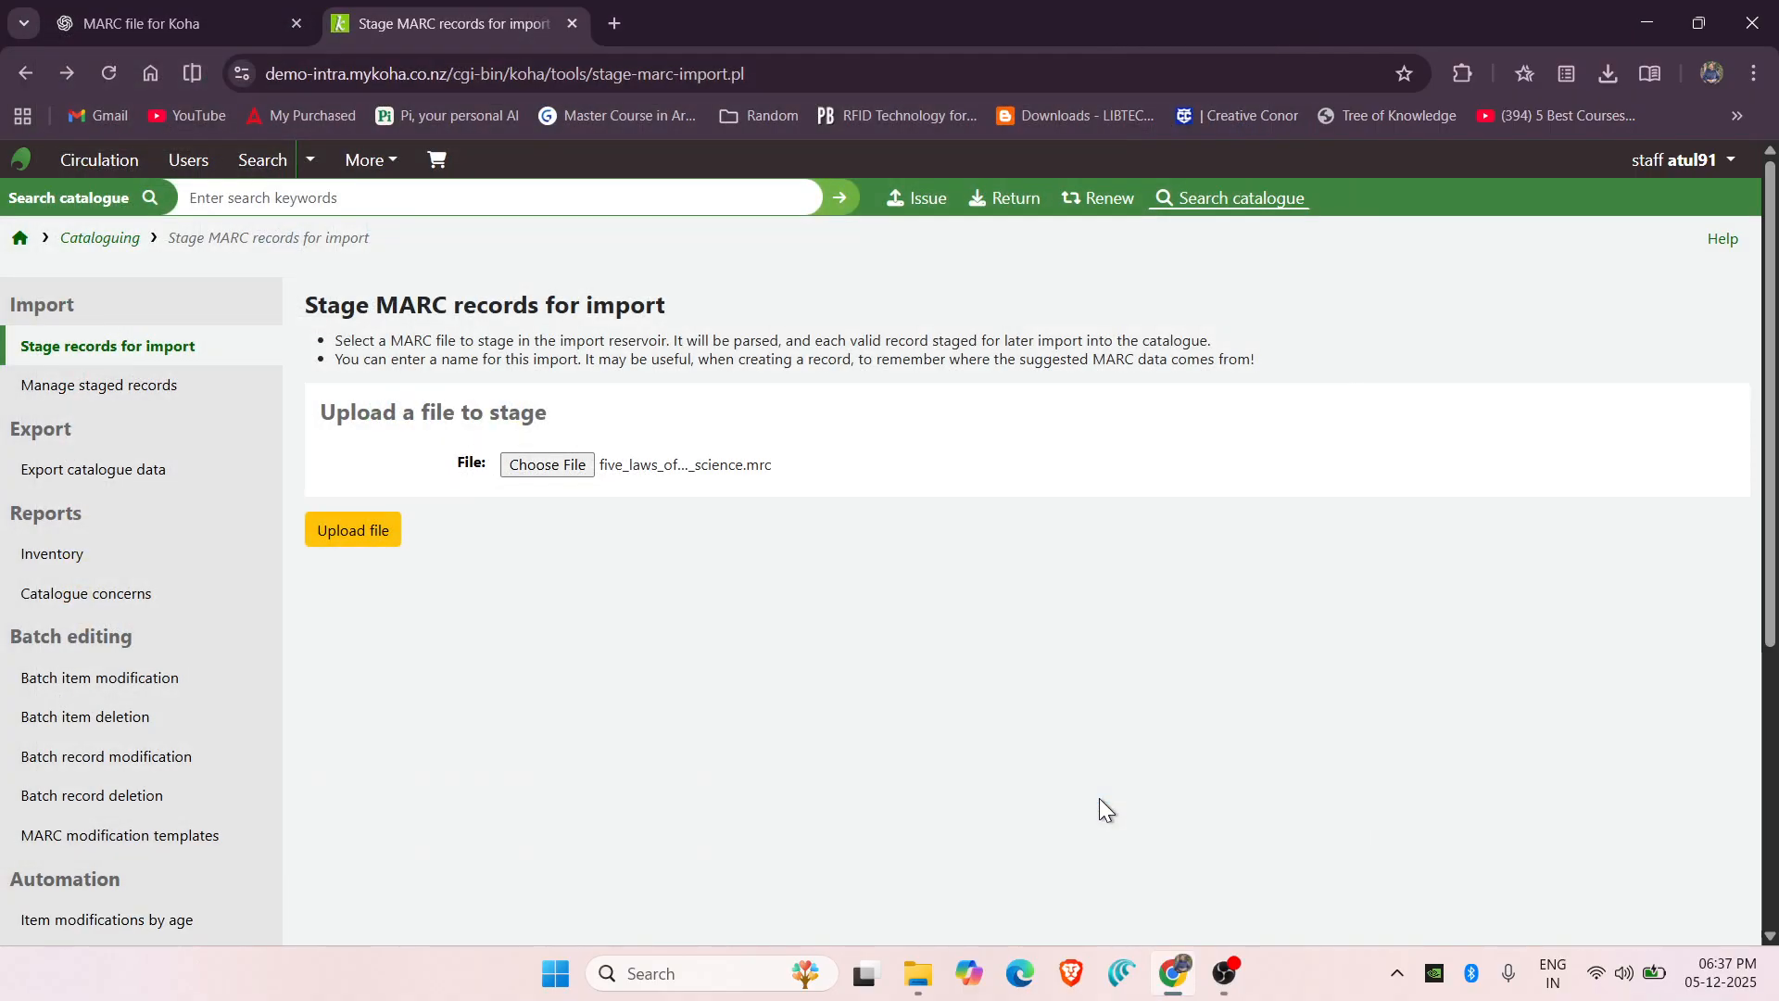
pyautogui.click(369, 531)
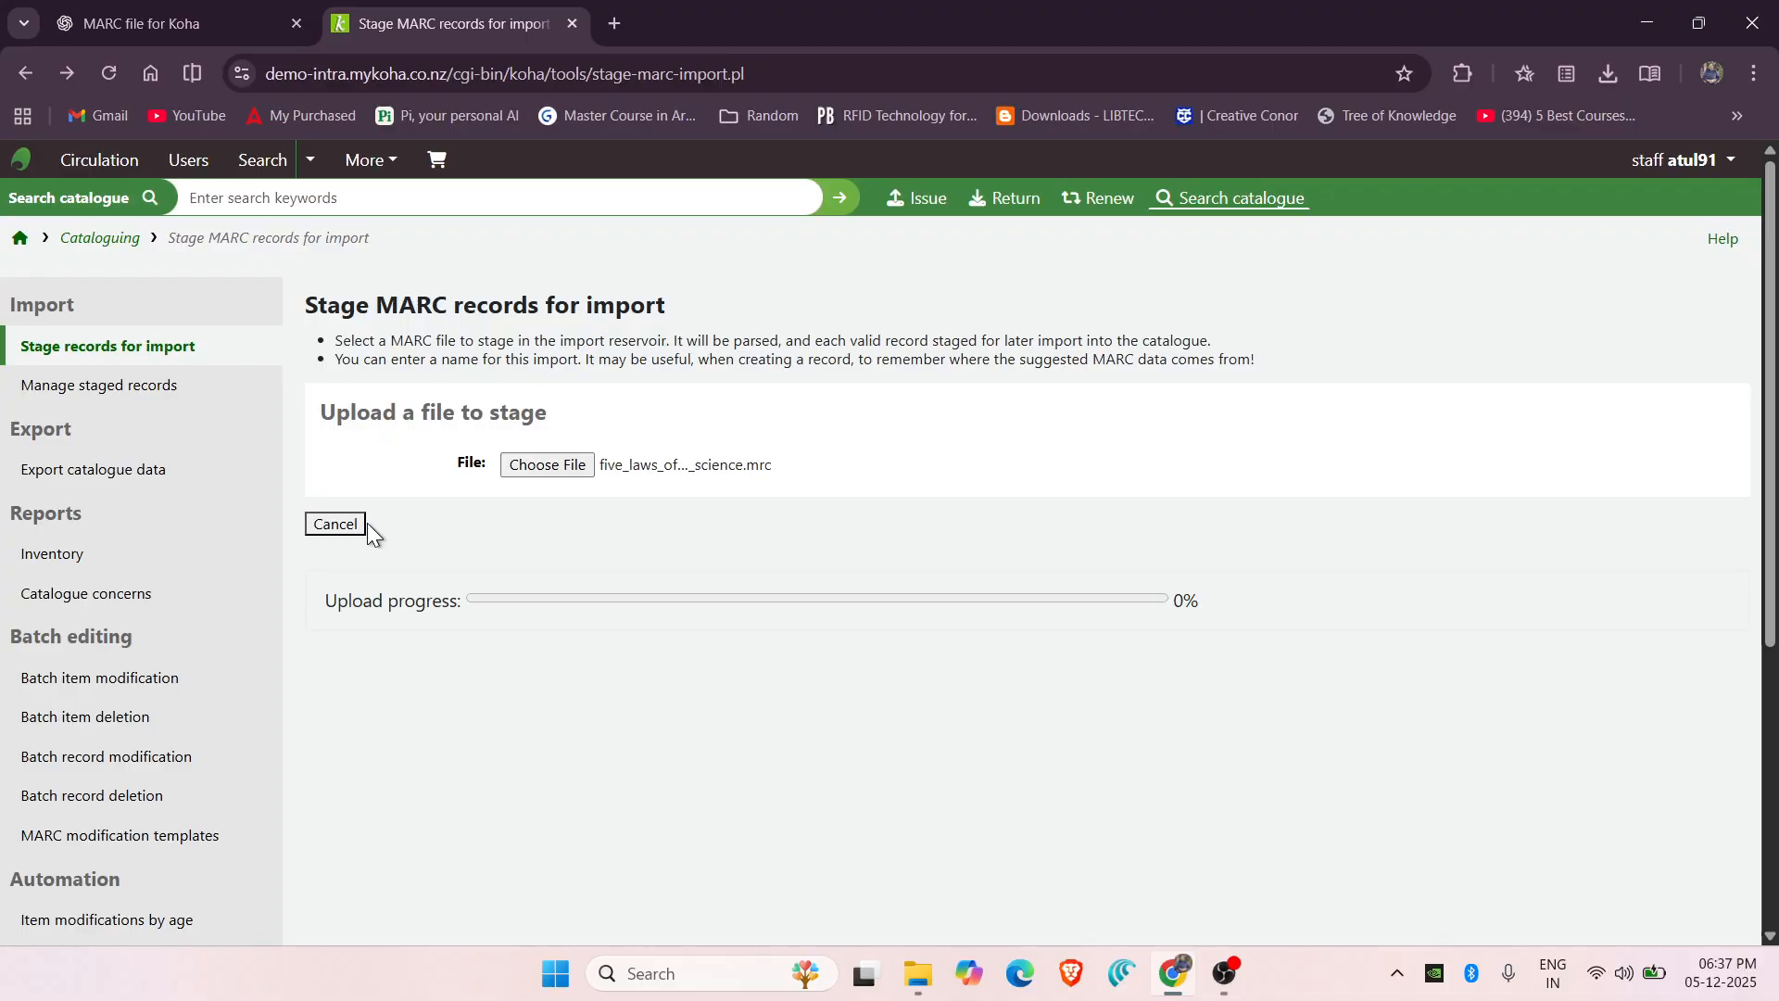
pyautogui.scroll(-10, 513, 658)
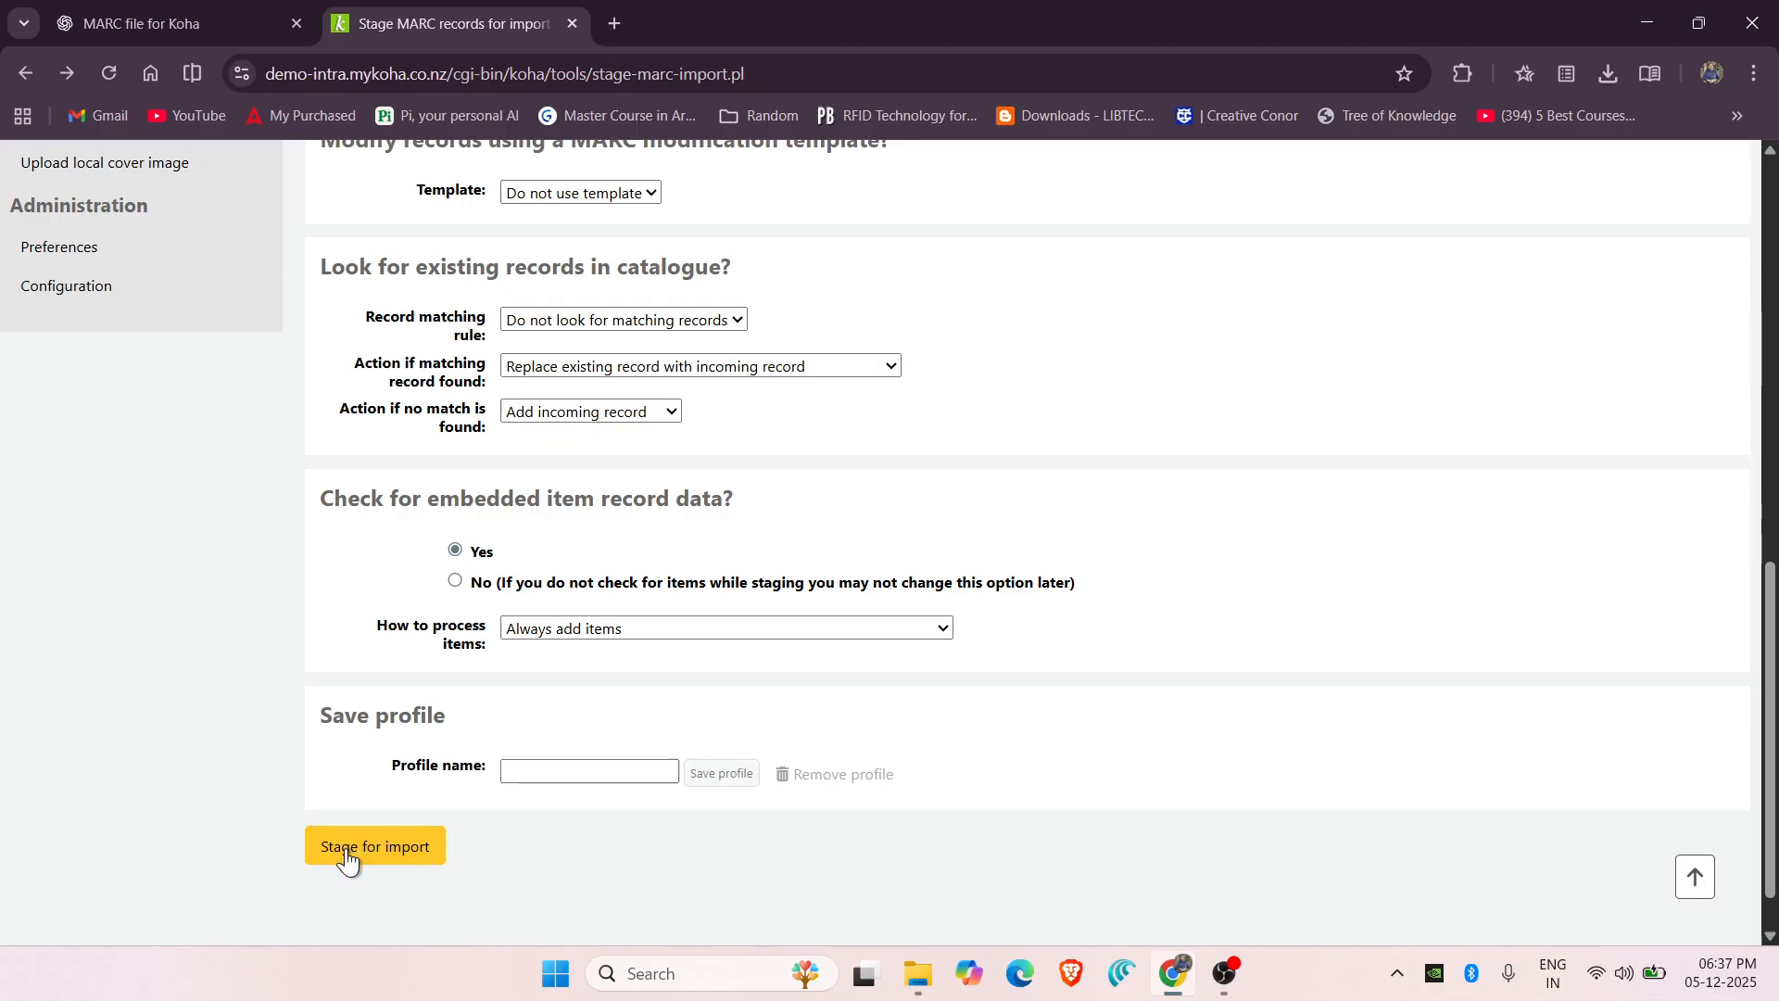
pyautogui.click(347, 851)
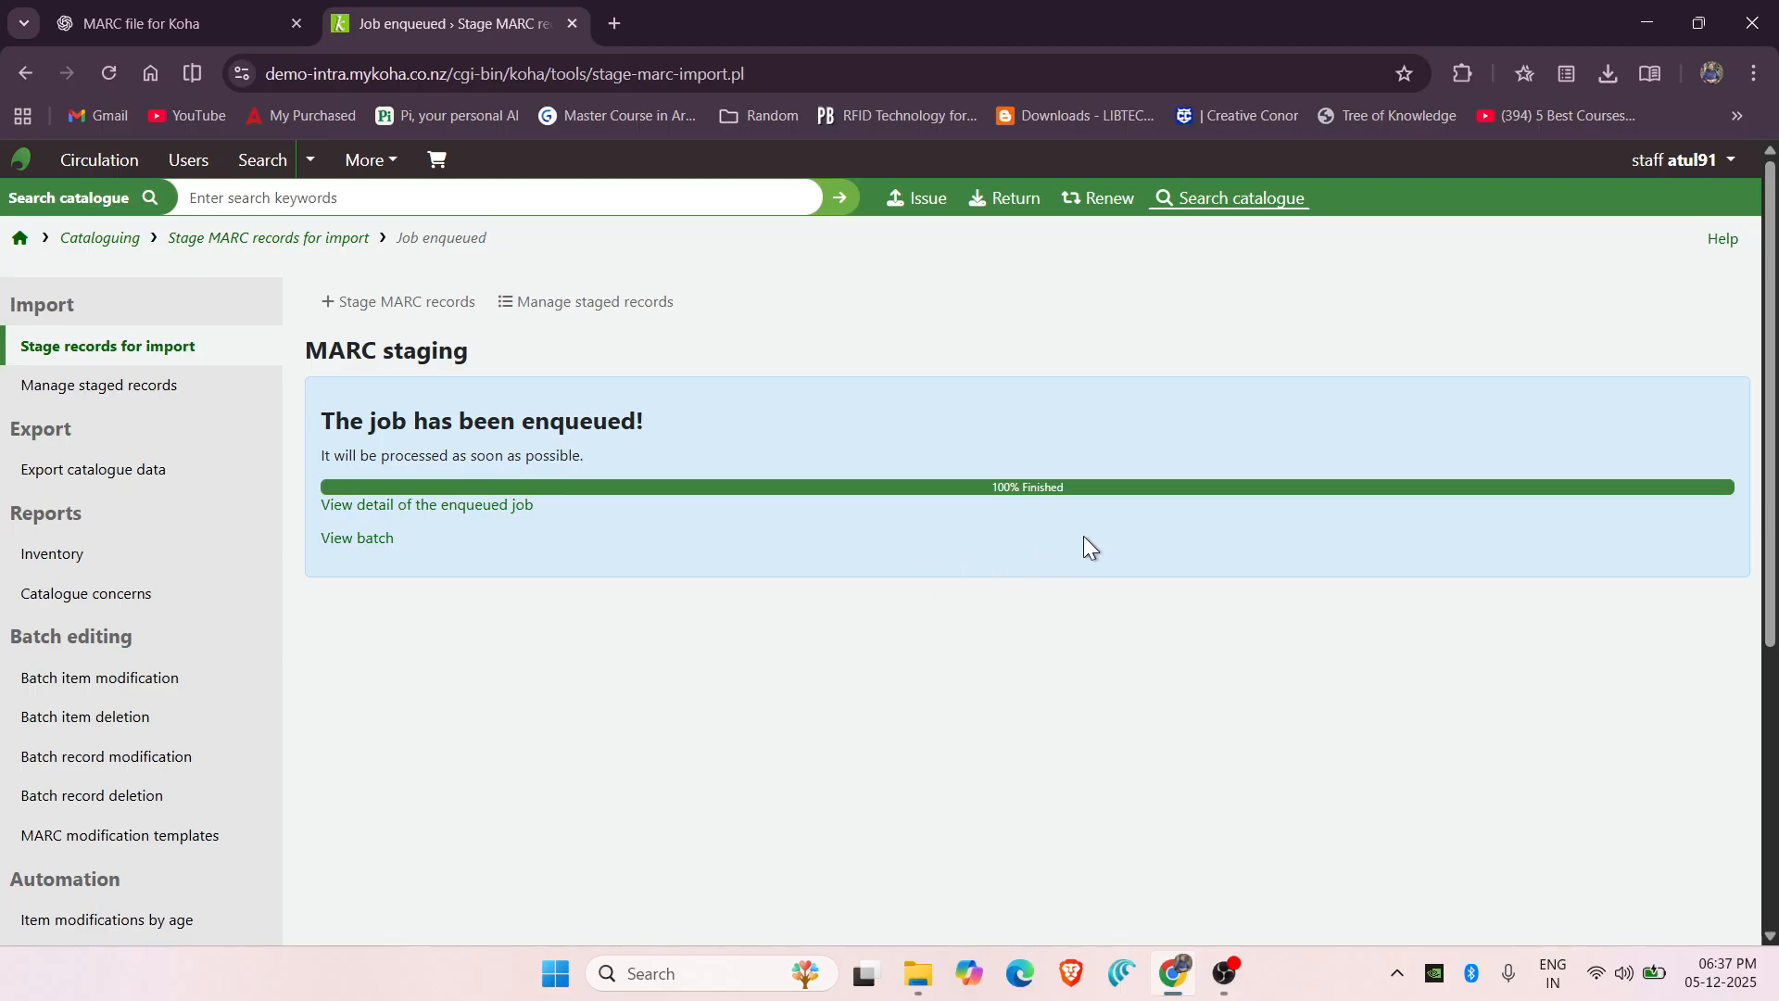
# Import staged Batch 59 into the catalogue and check the job reports 1 record added.
pyautogui.click(358, 539)
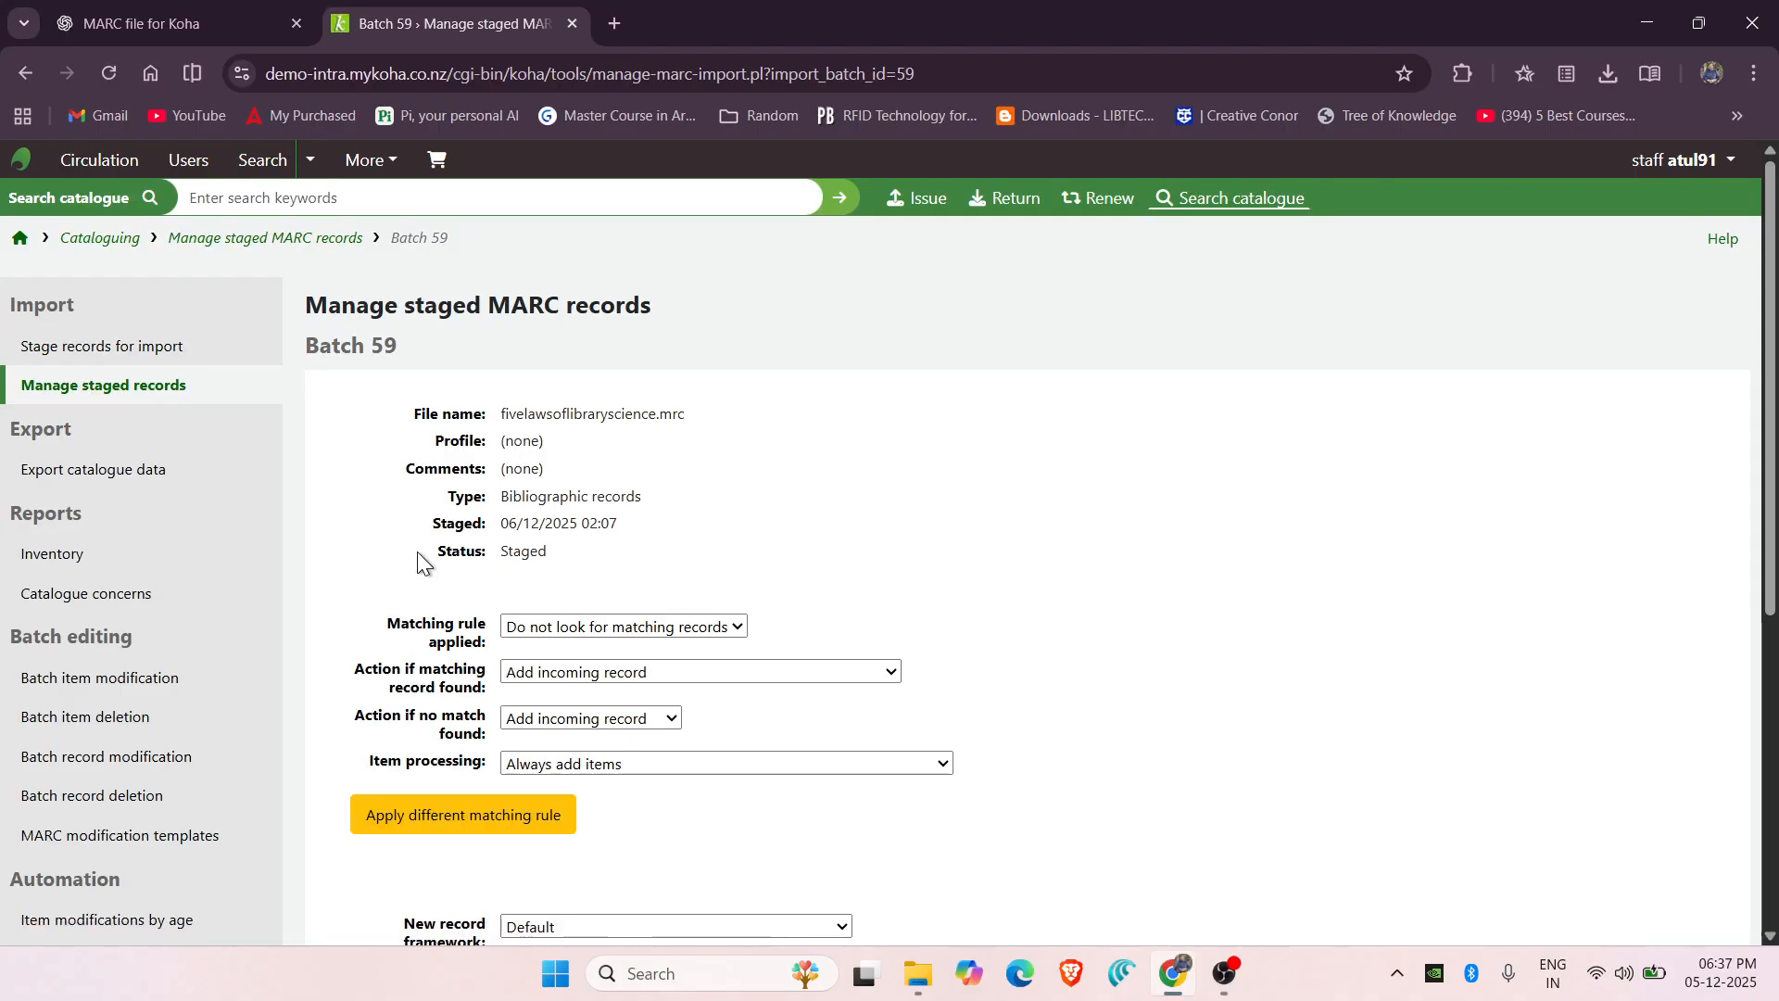
pyautogui.scroll(-5, 413, 553)
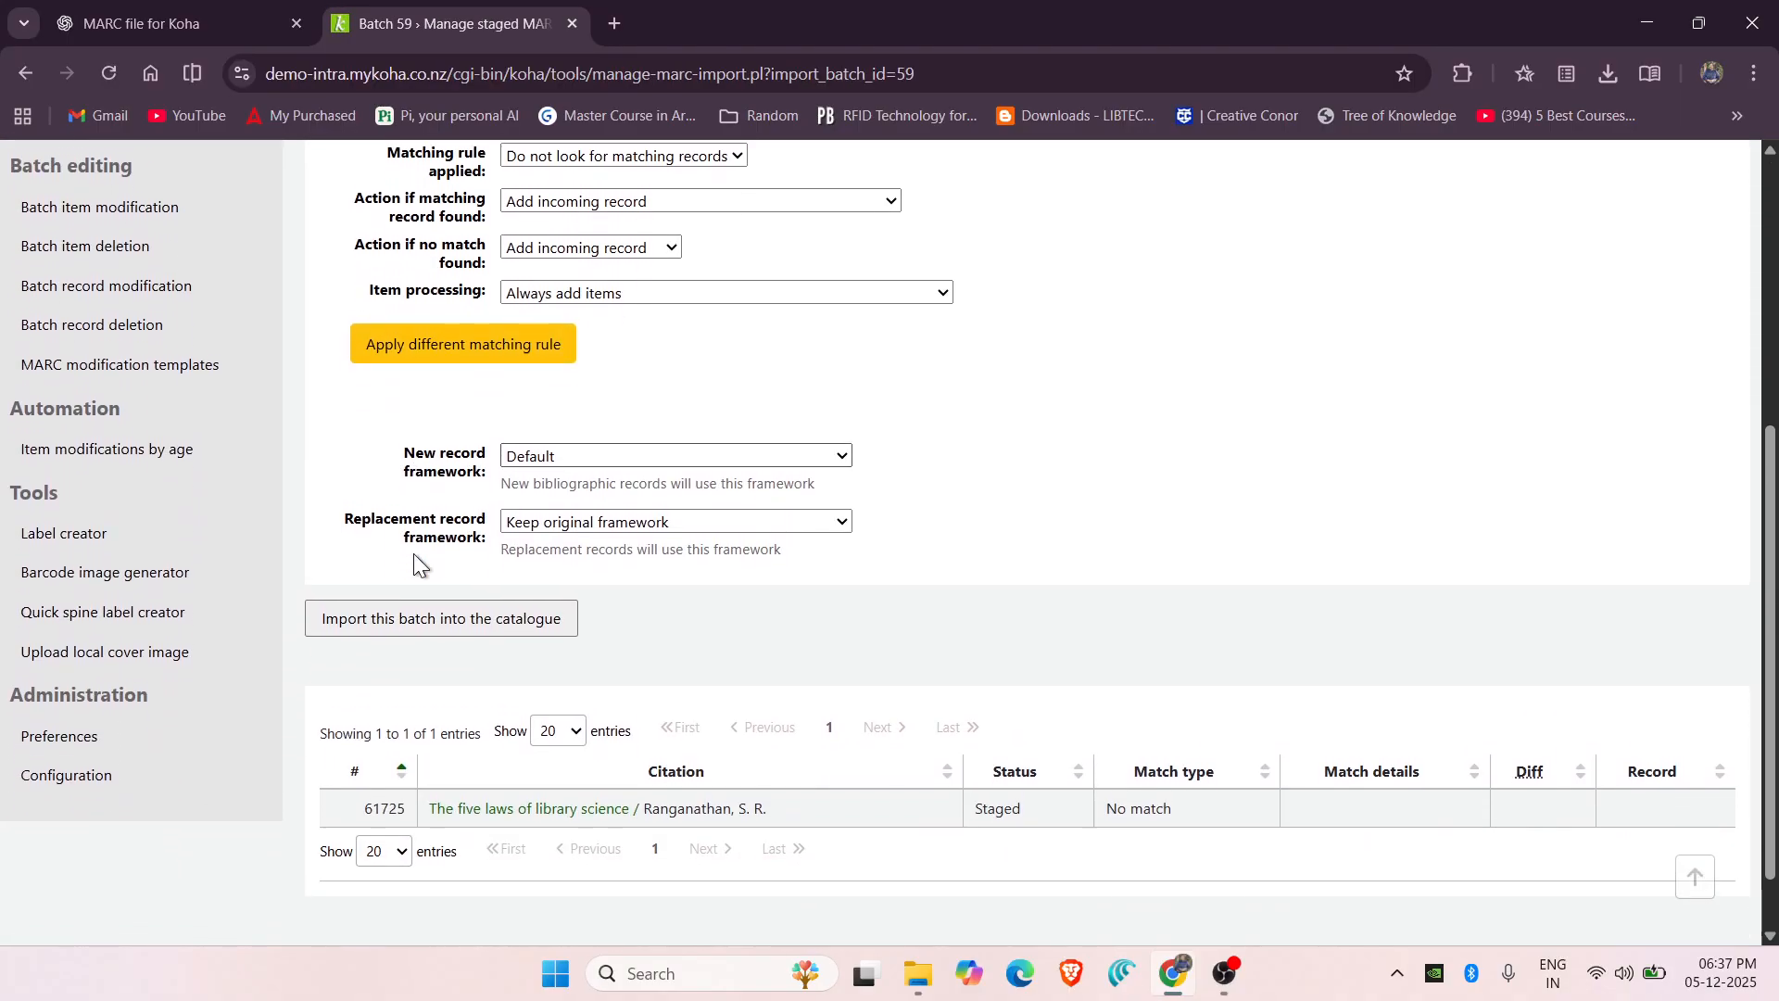
pyautogui.scroll(-1, 413, 553)
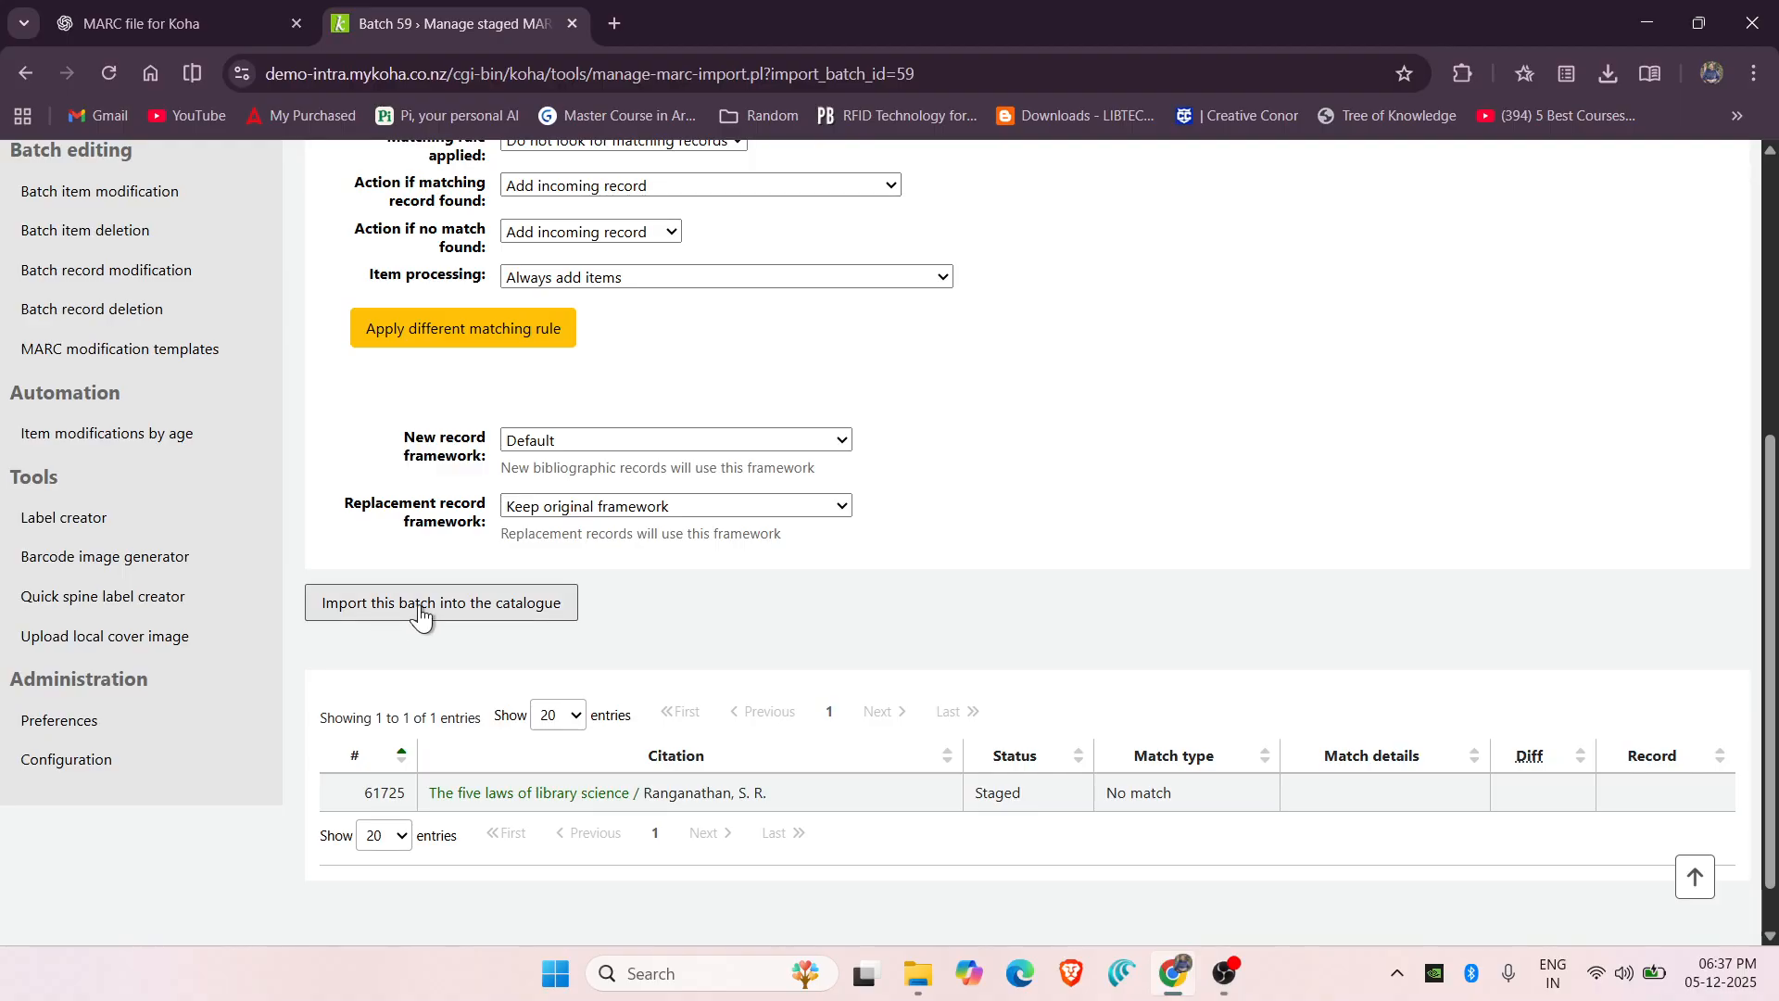
pyautogui.click(497, 616)
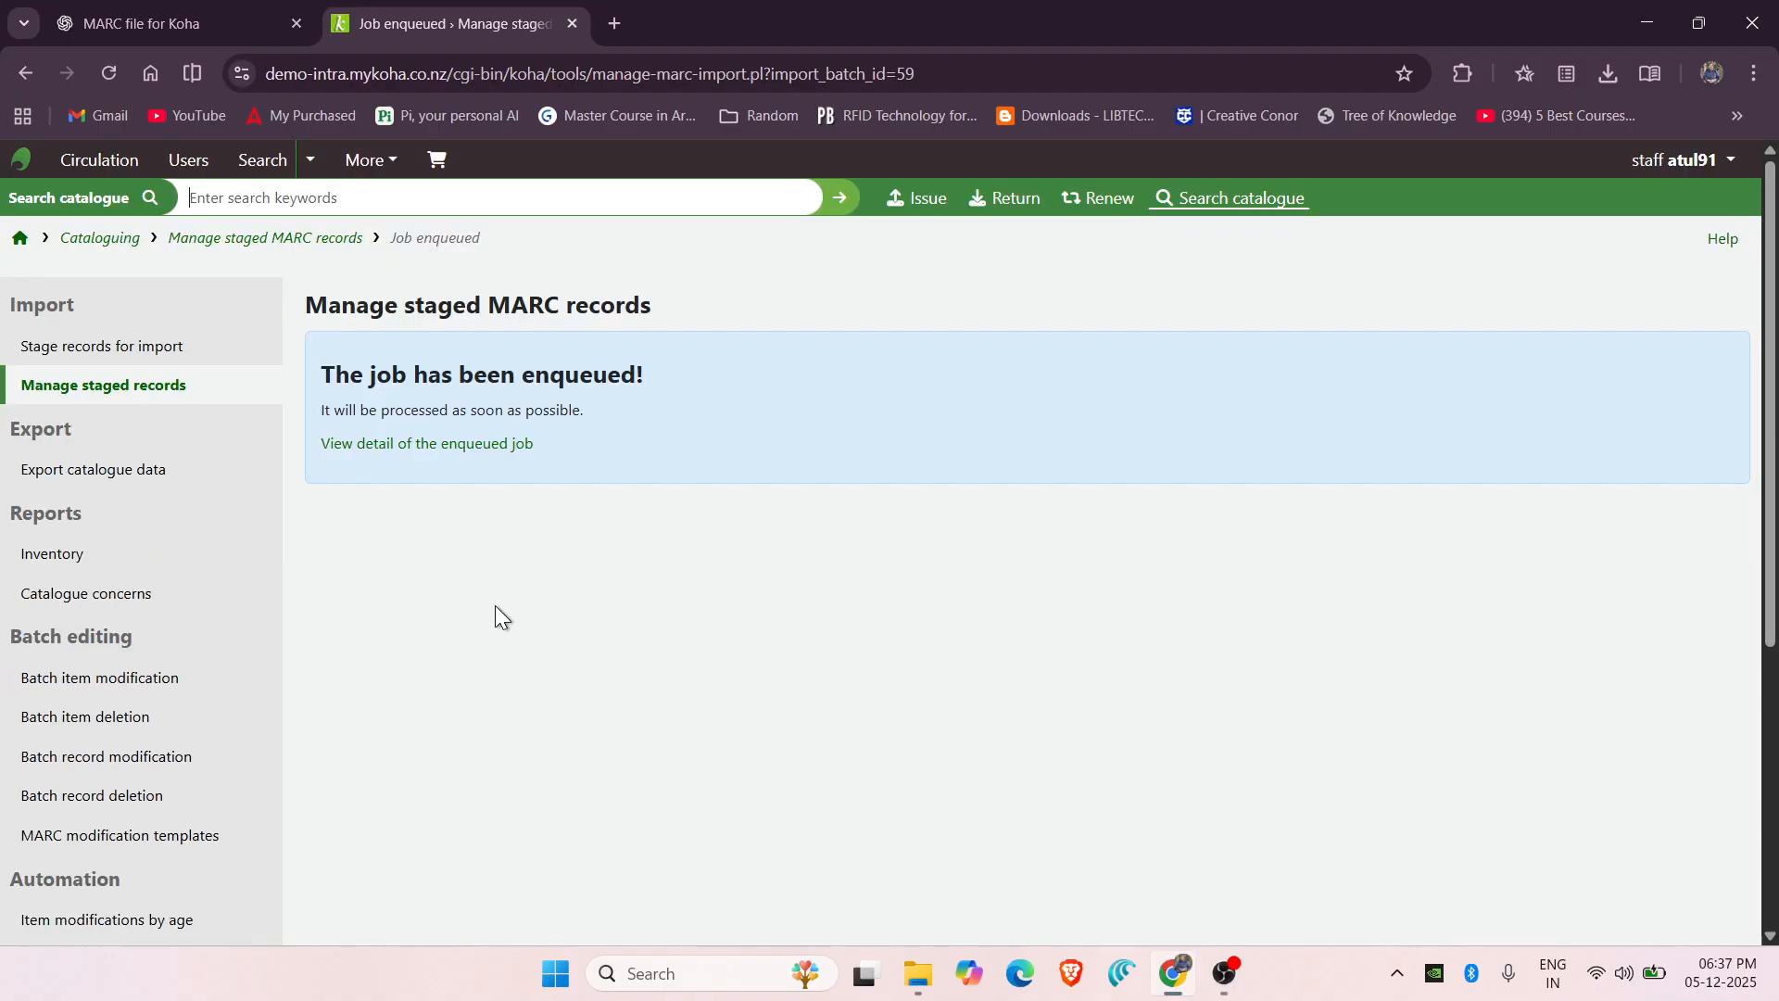
pyautogui.click(445, 454)
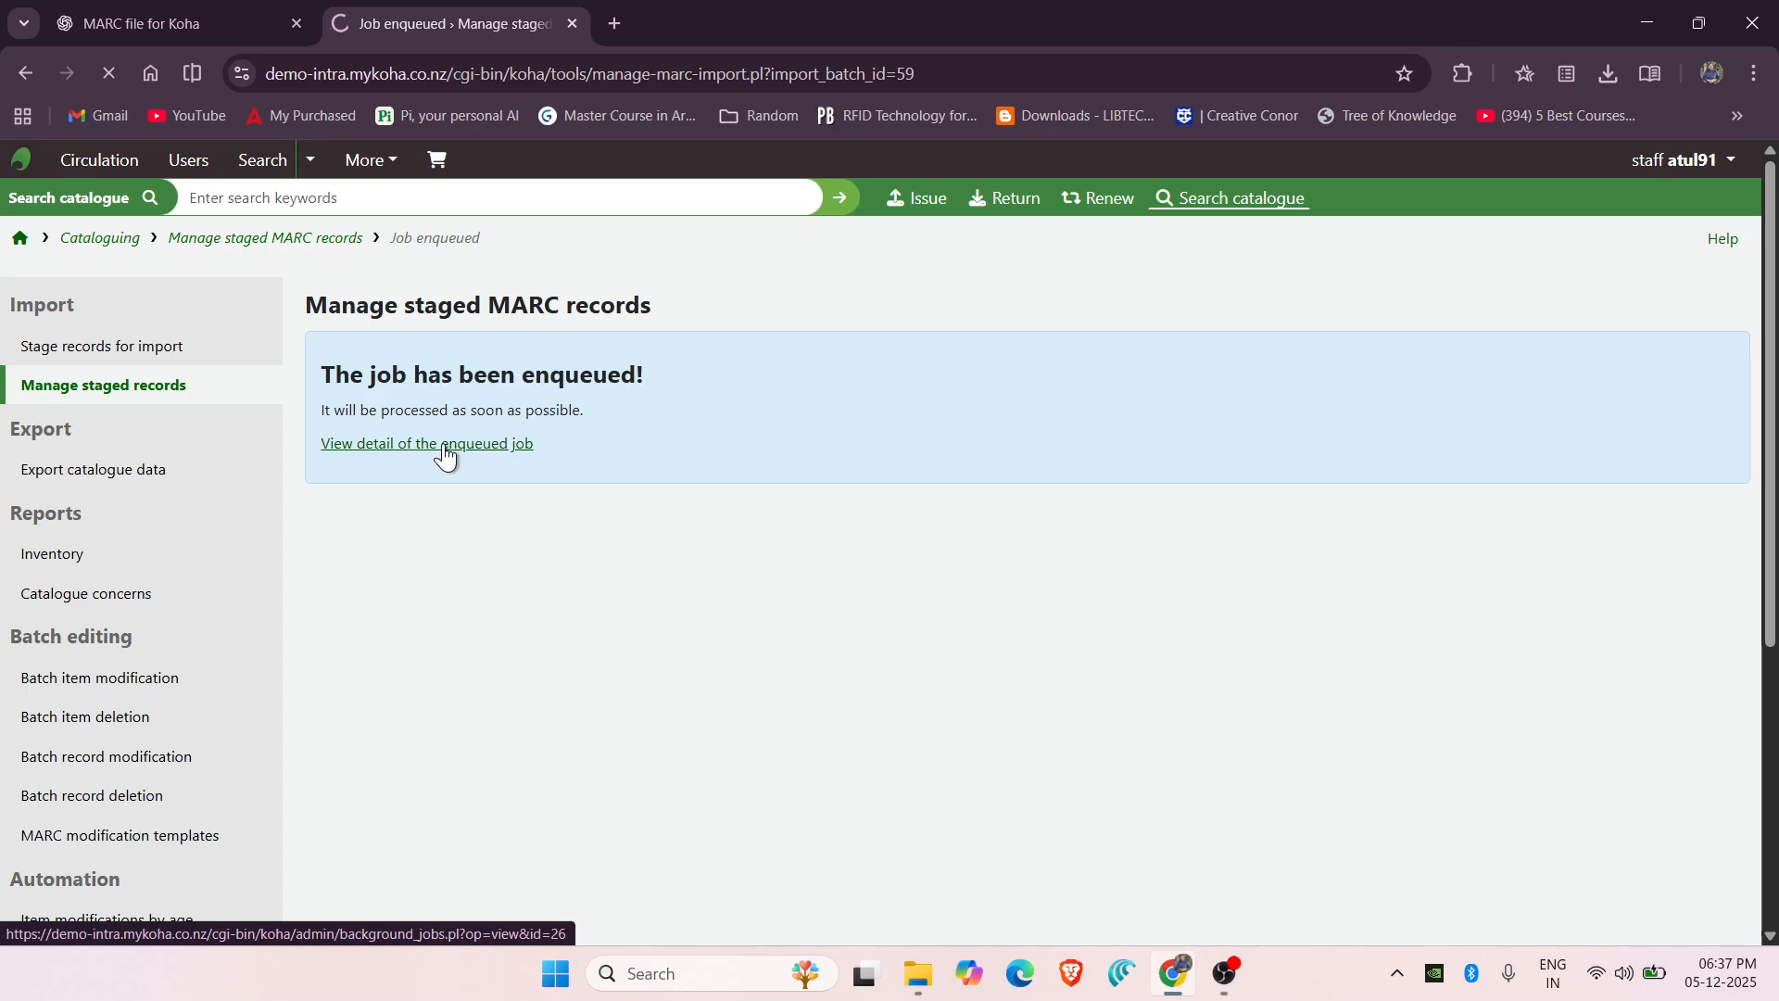
pyautogui.scroll(-2, 717, 515)
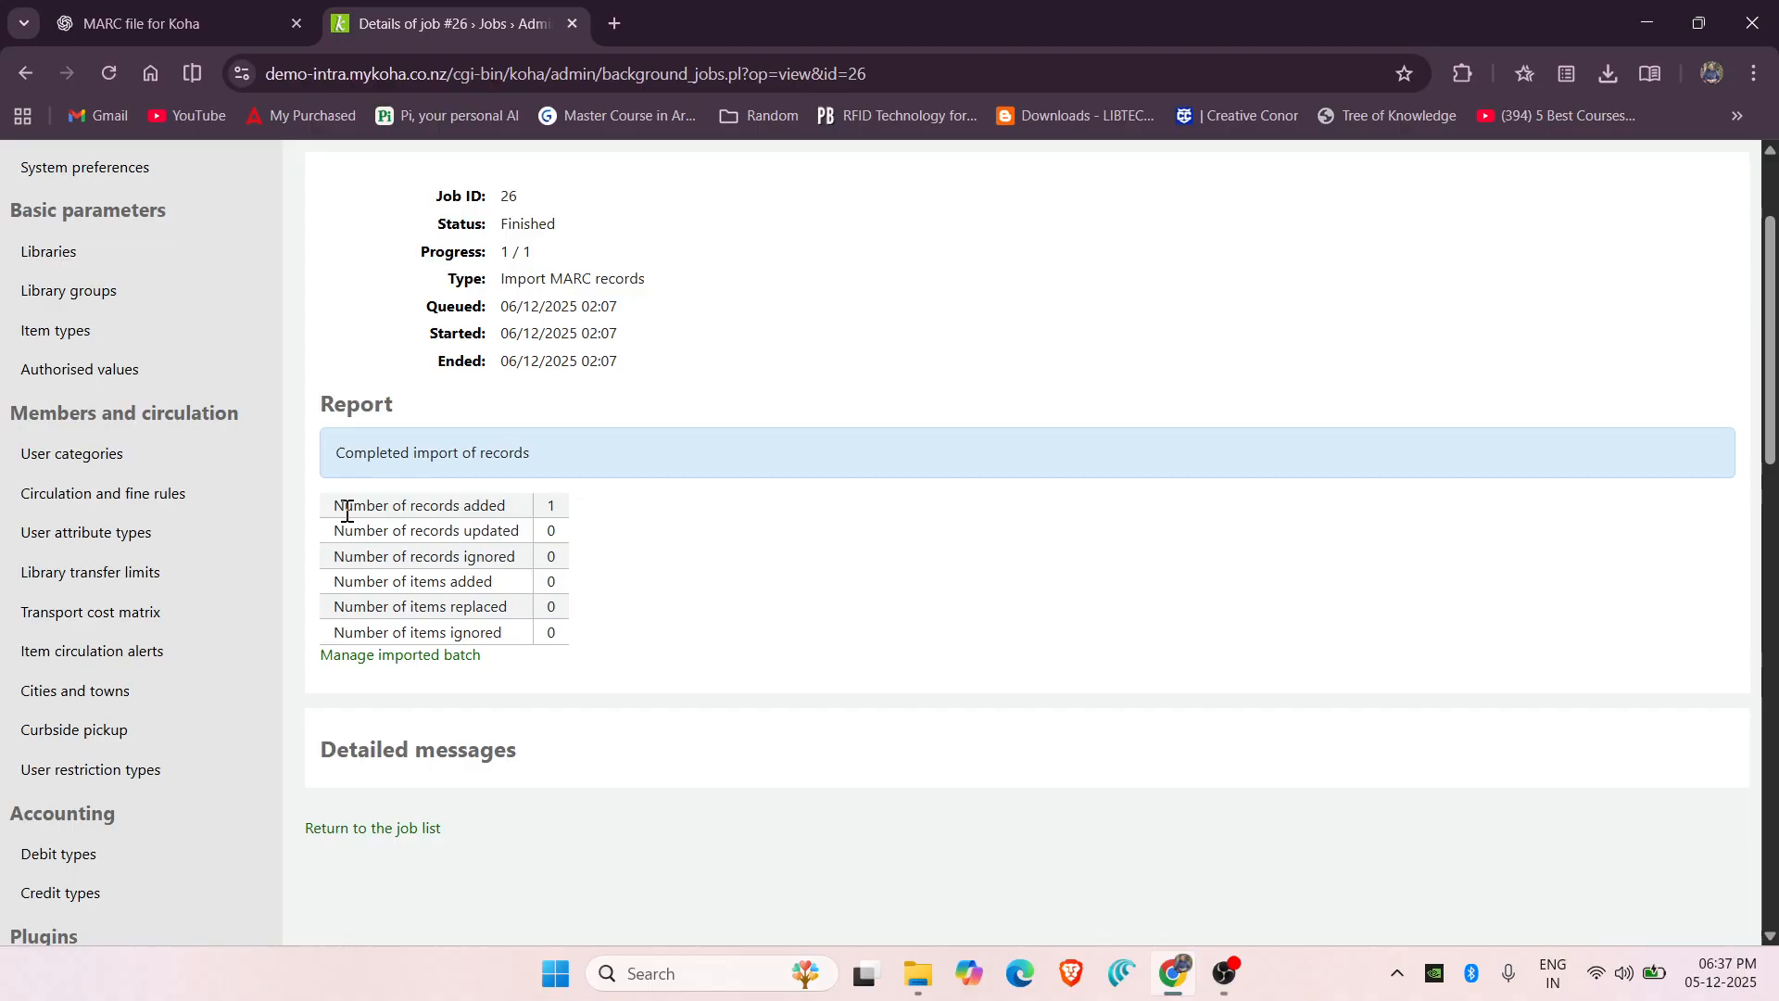
pyautogui.scroll(2, 580, 509)
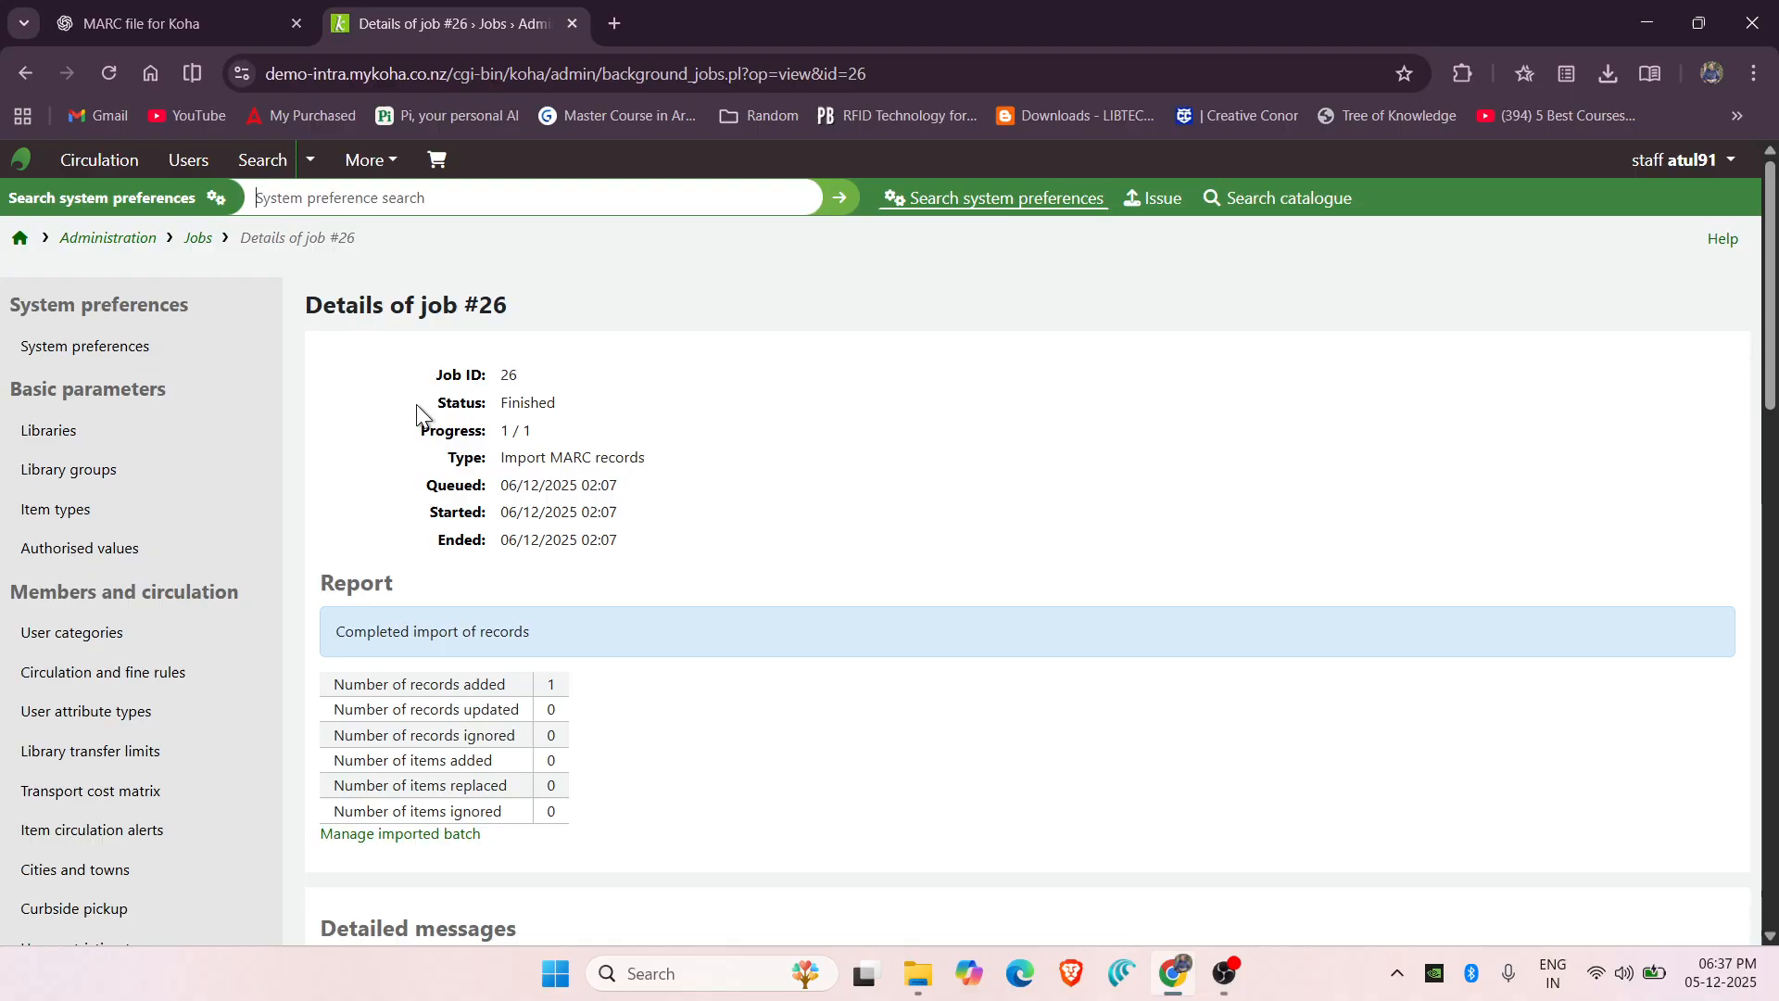
# From the home page, go to Users and start a New borrower in the Student category.
pyautogui.click(22, 243)
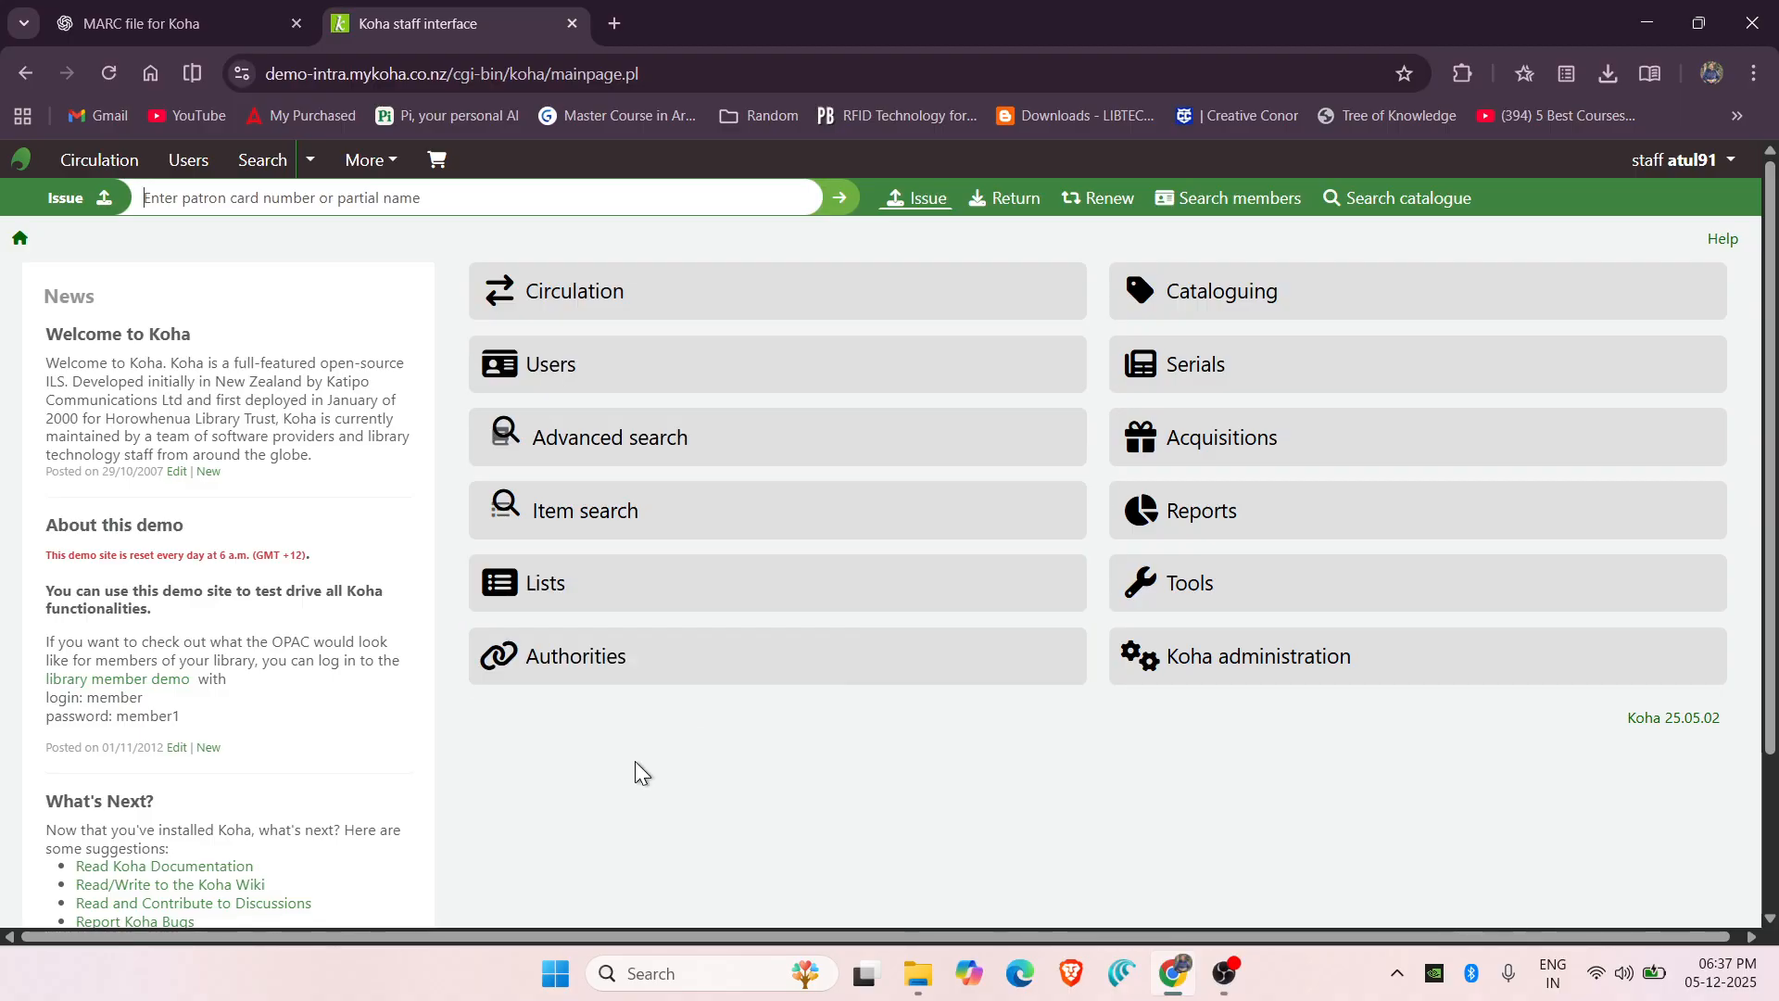
pyautogui.click(597, 374)
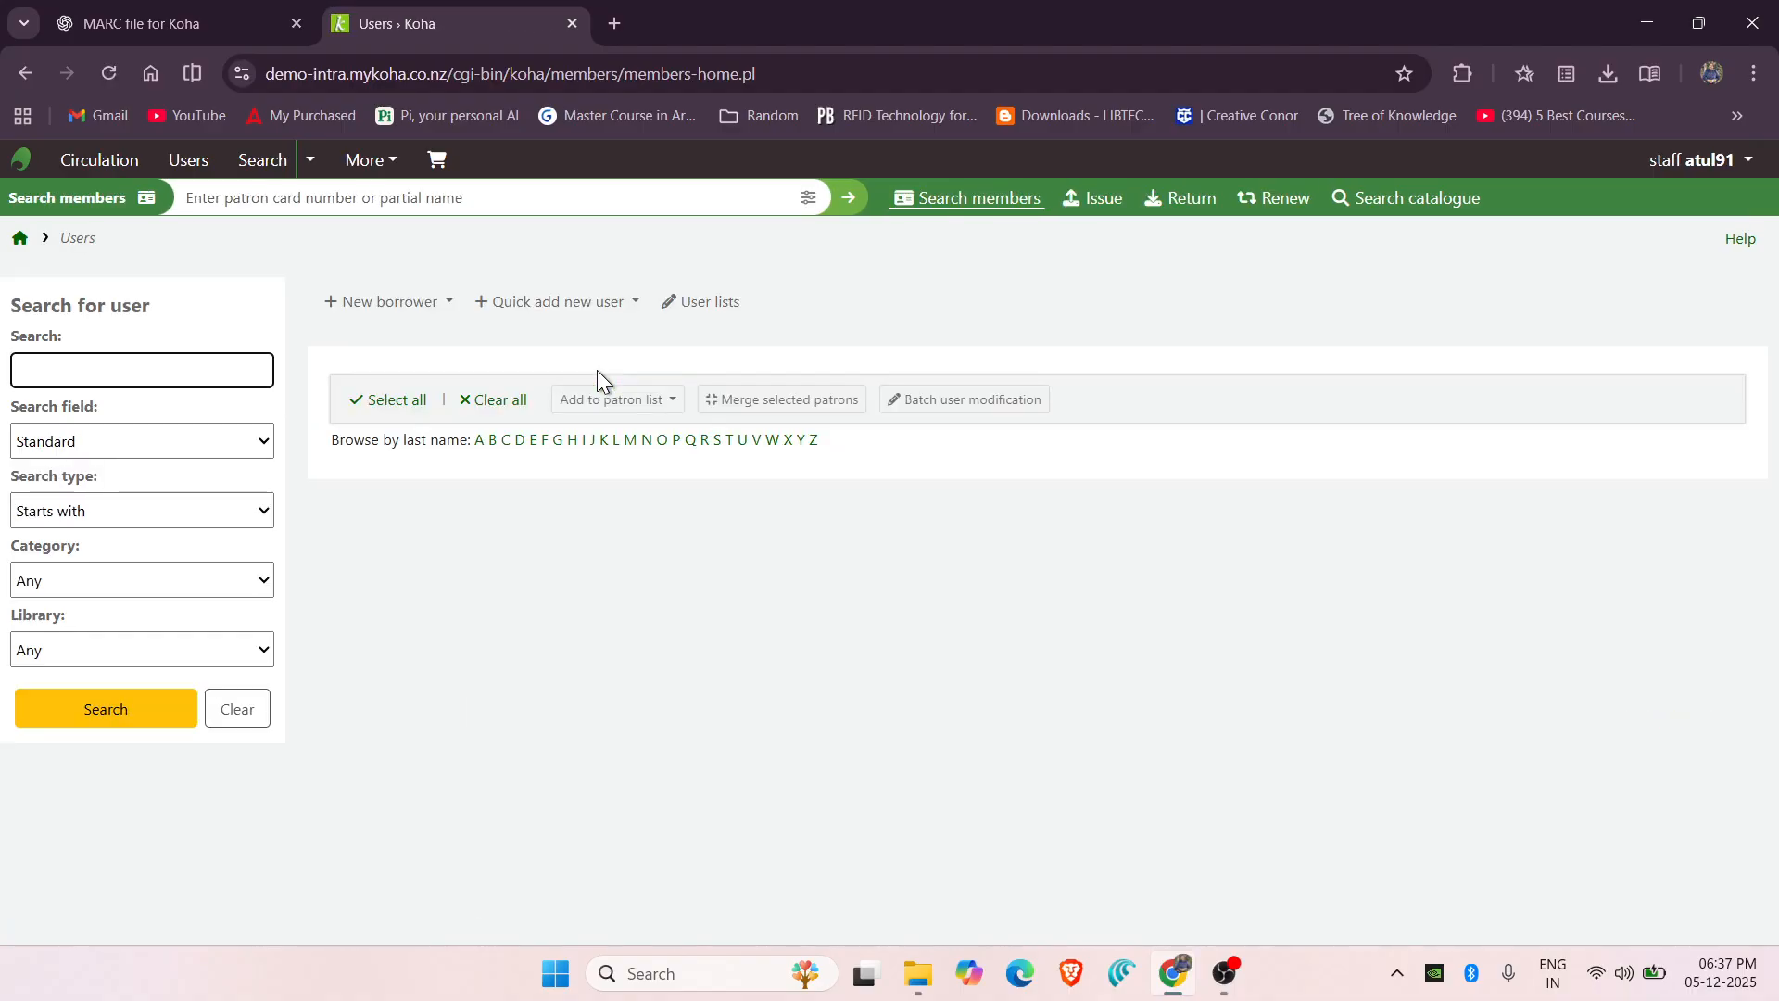
pyautogui.click(377, 314)
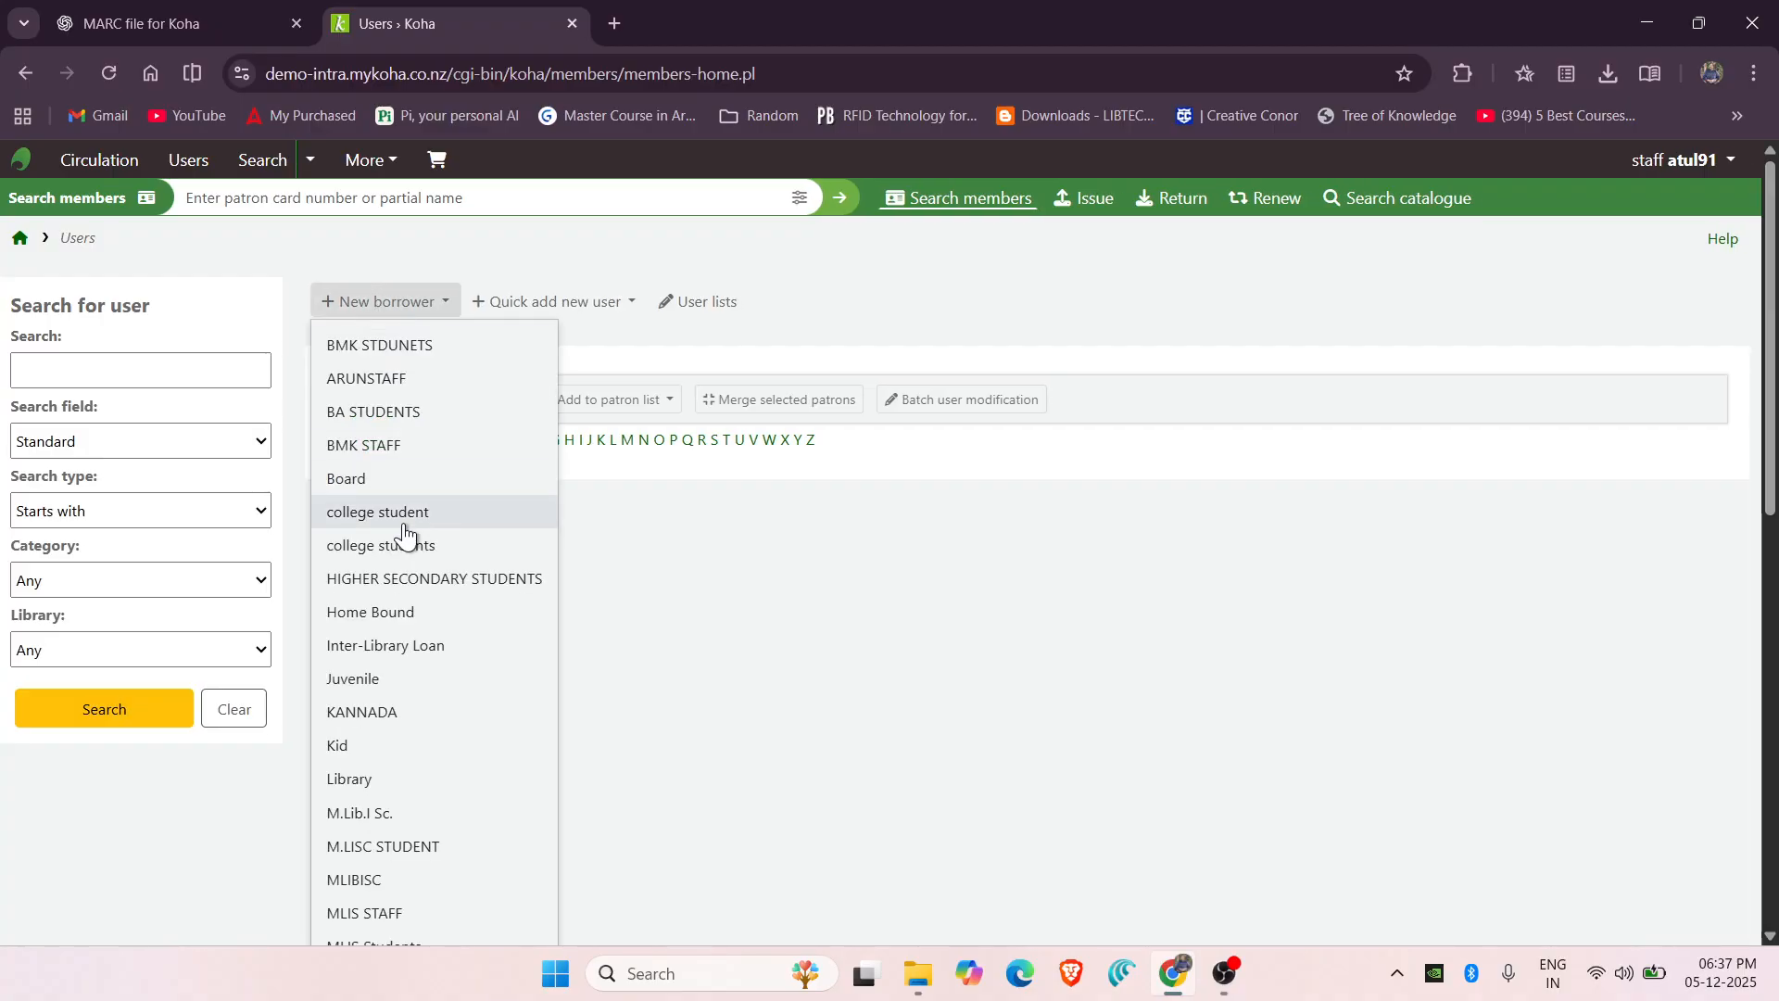
pyautogui.scroll(-5, 402, 536)
pyautogui.scroll(-4, 405, 537)
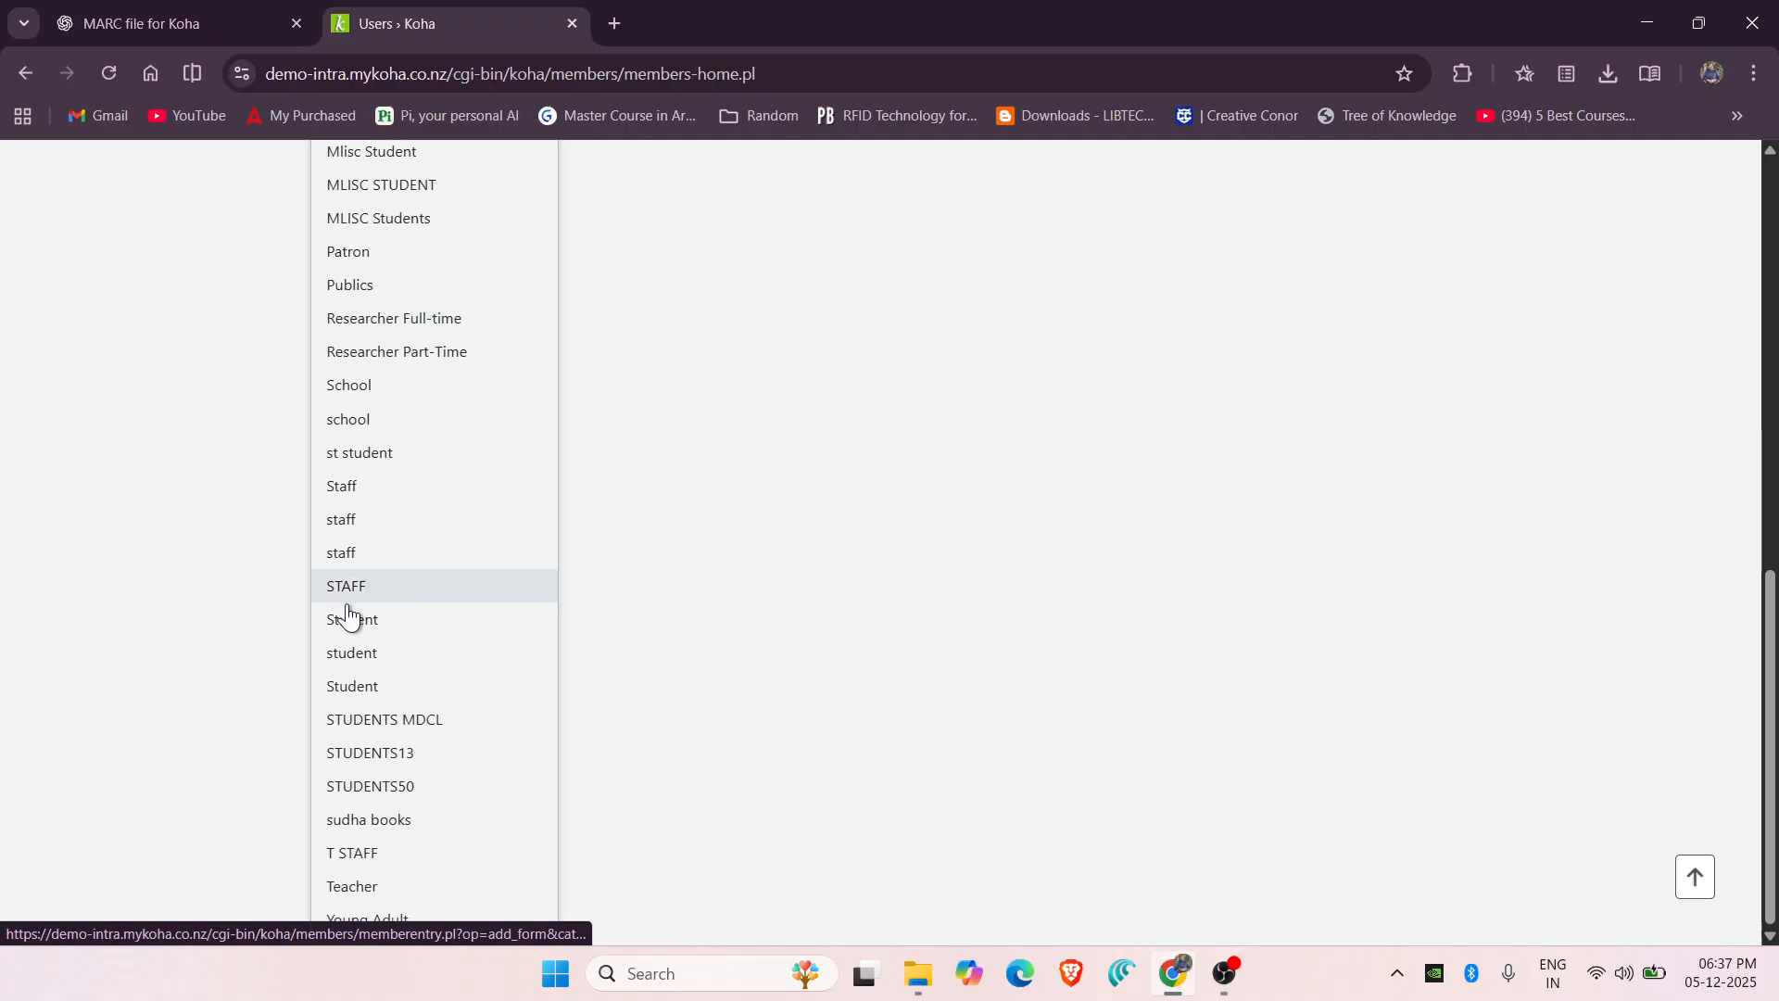
pyautogui.click(365, 621)
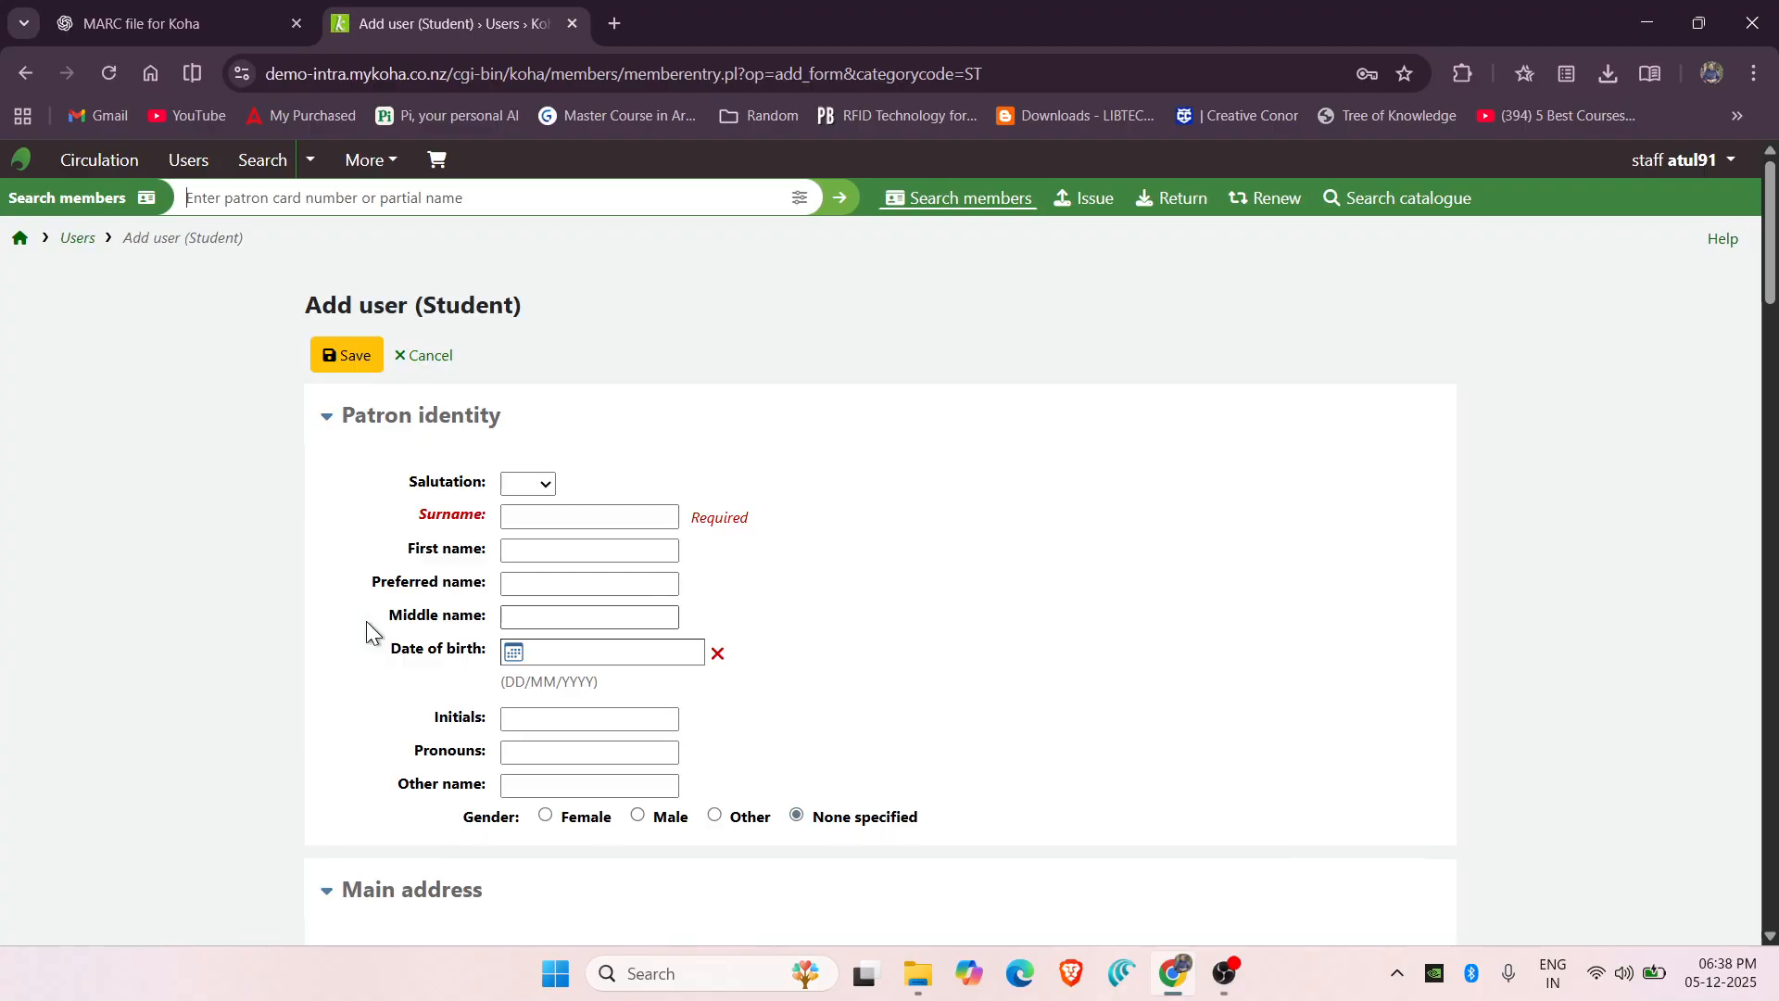
# Enter the student's surname and first name, correcting a typo in the first name.
pyautogui.click(581, 524)
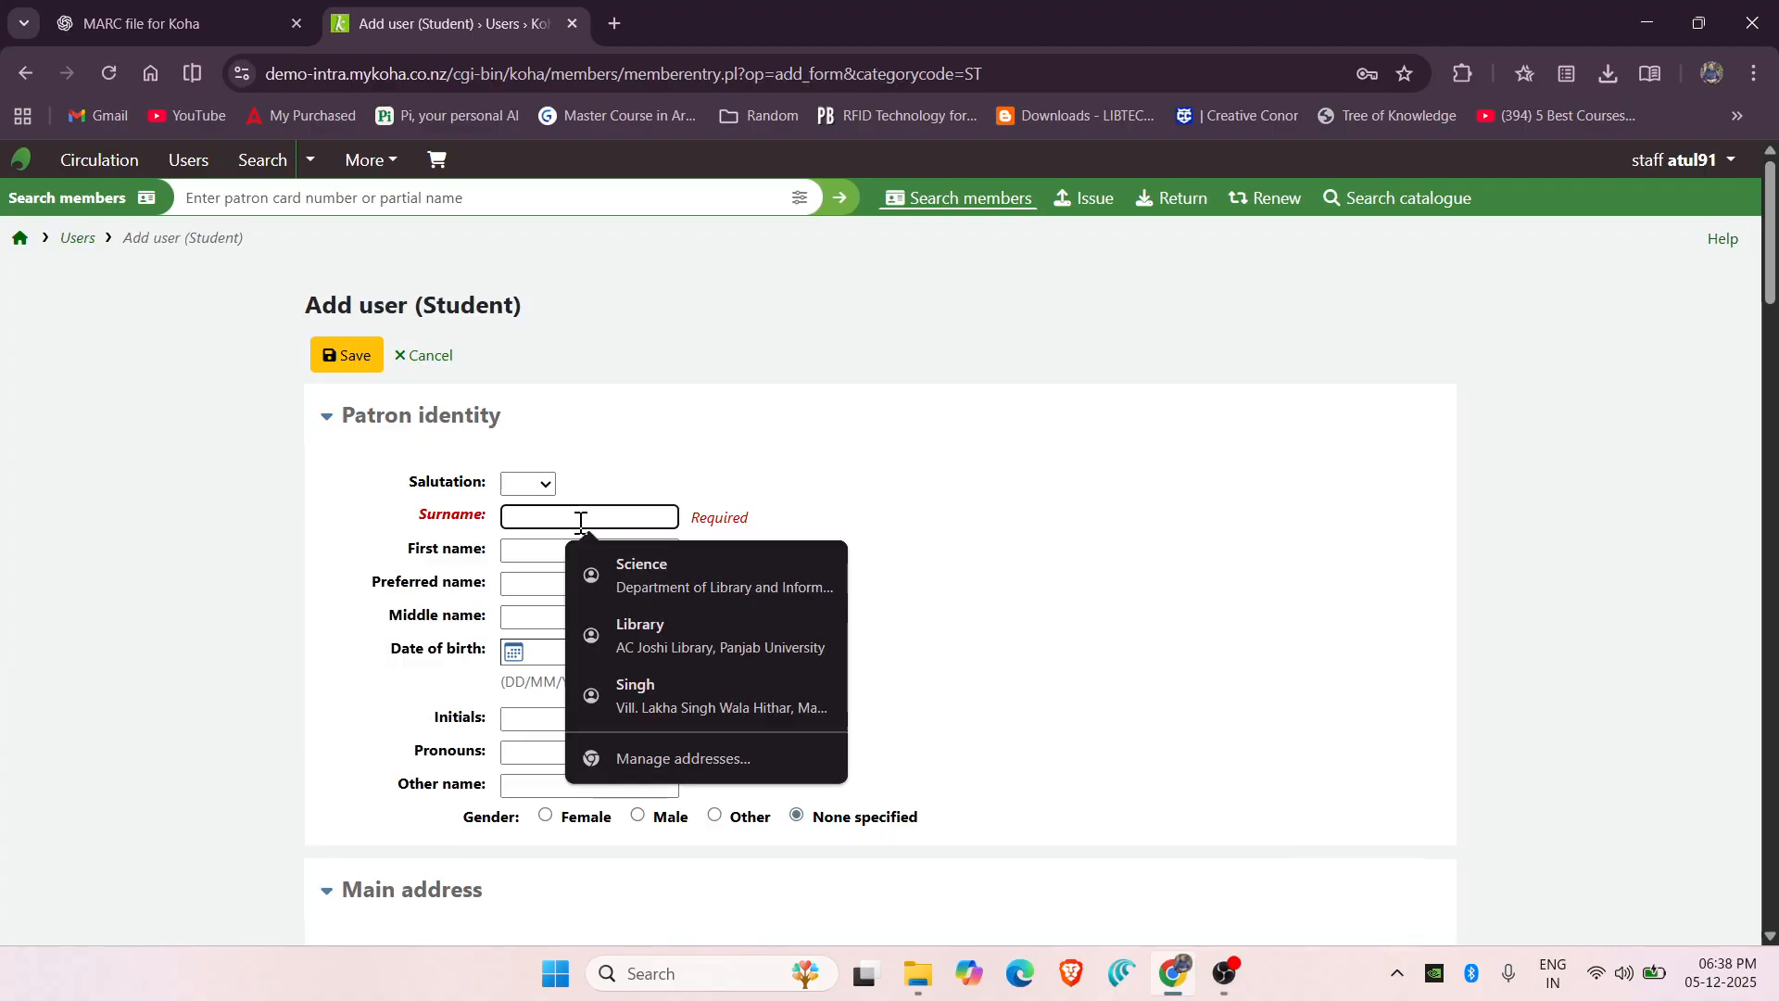
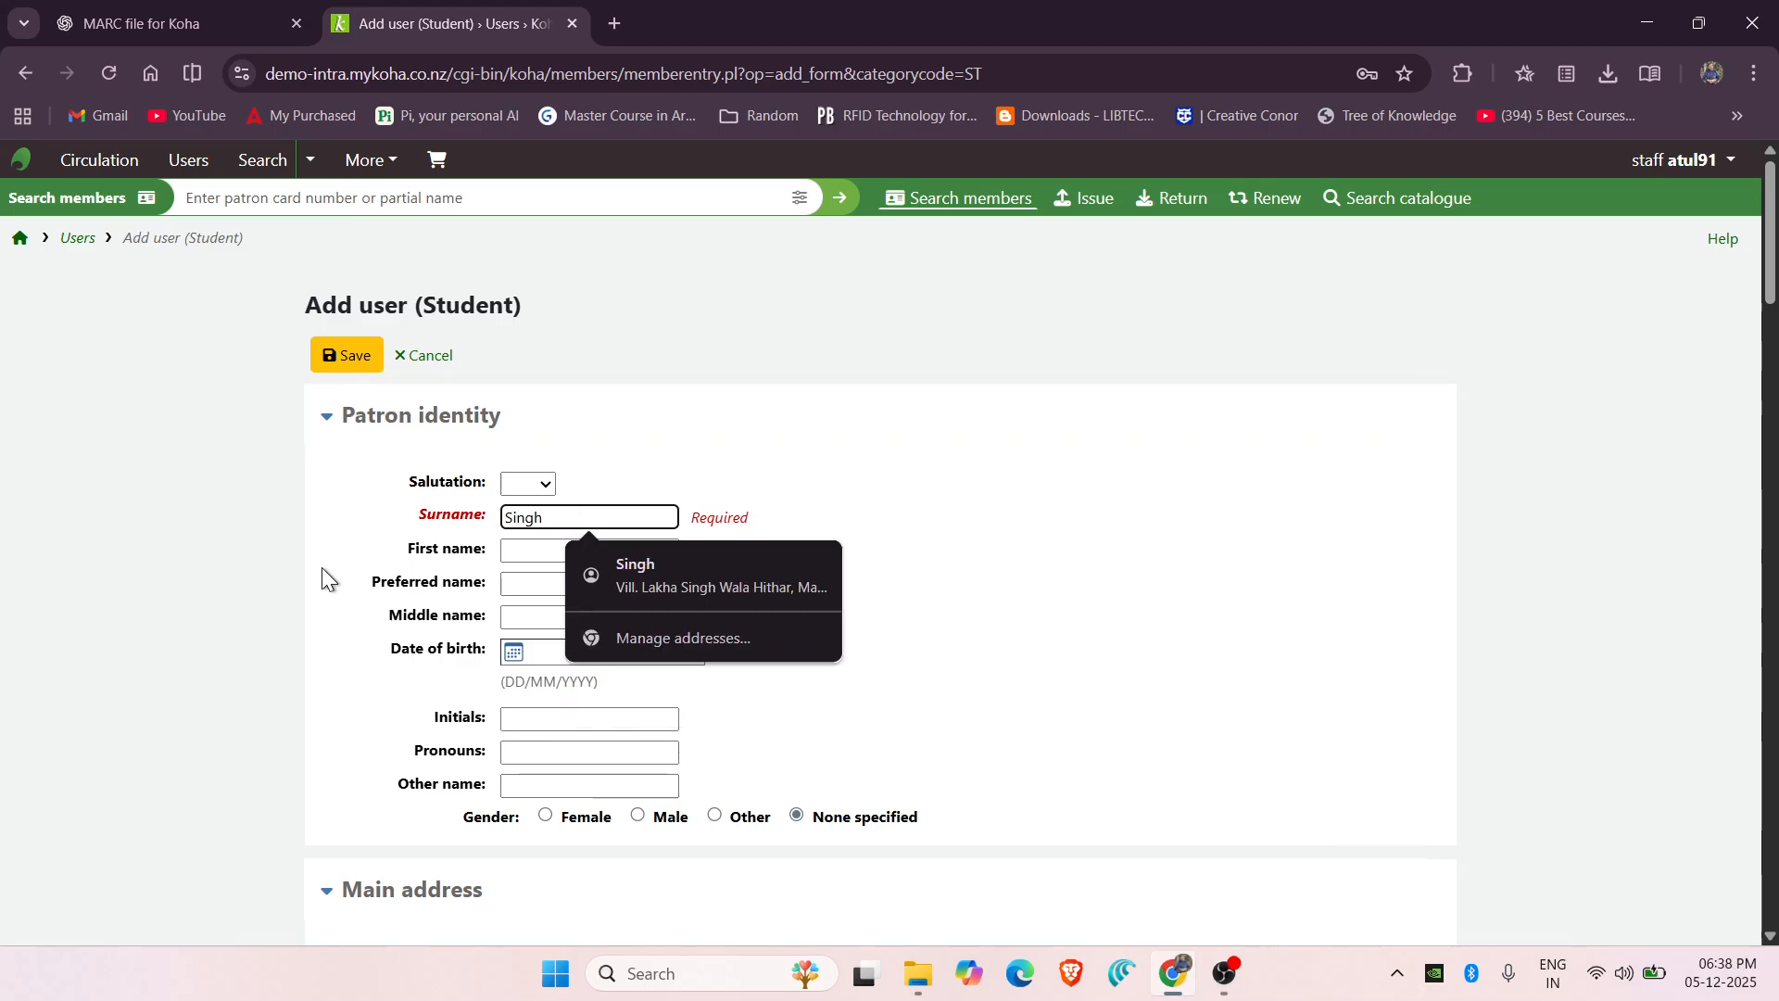
pyautogui.click(527, 554)
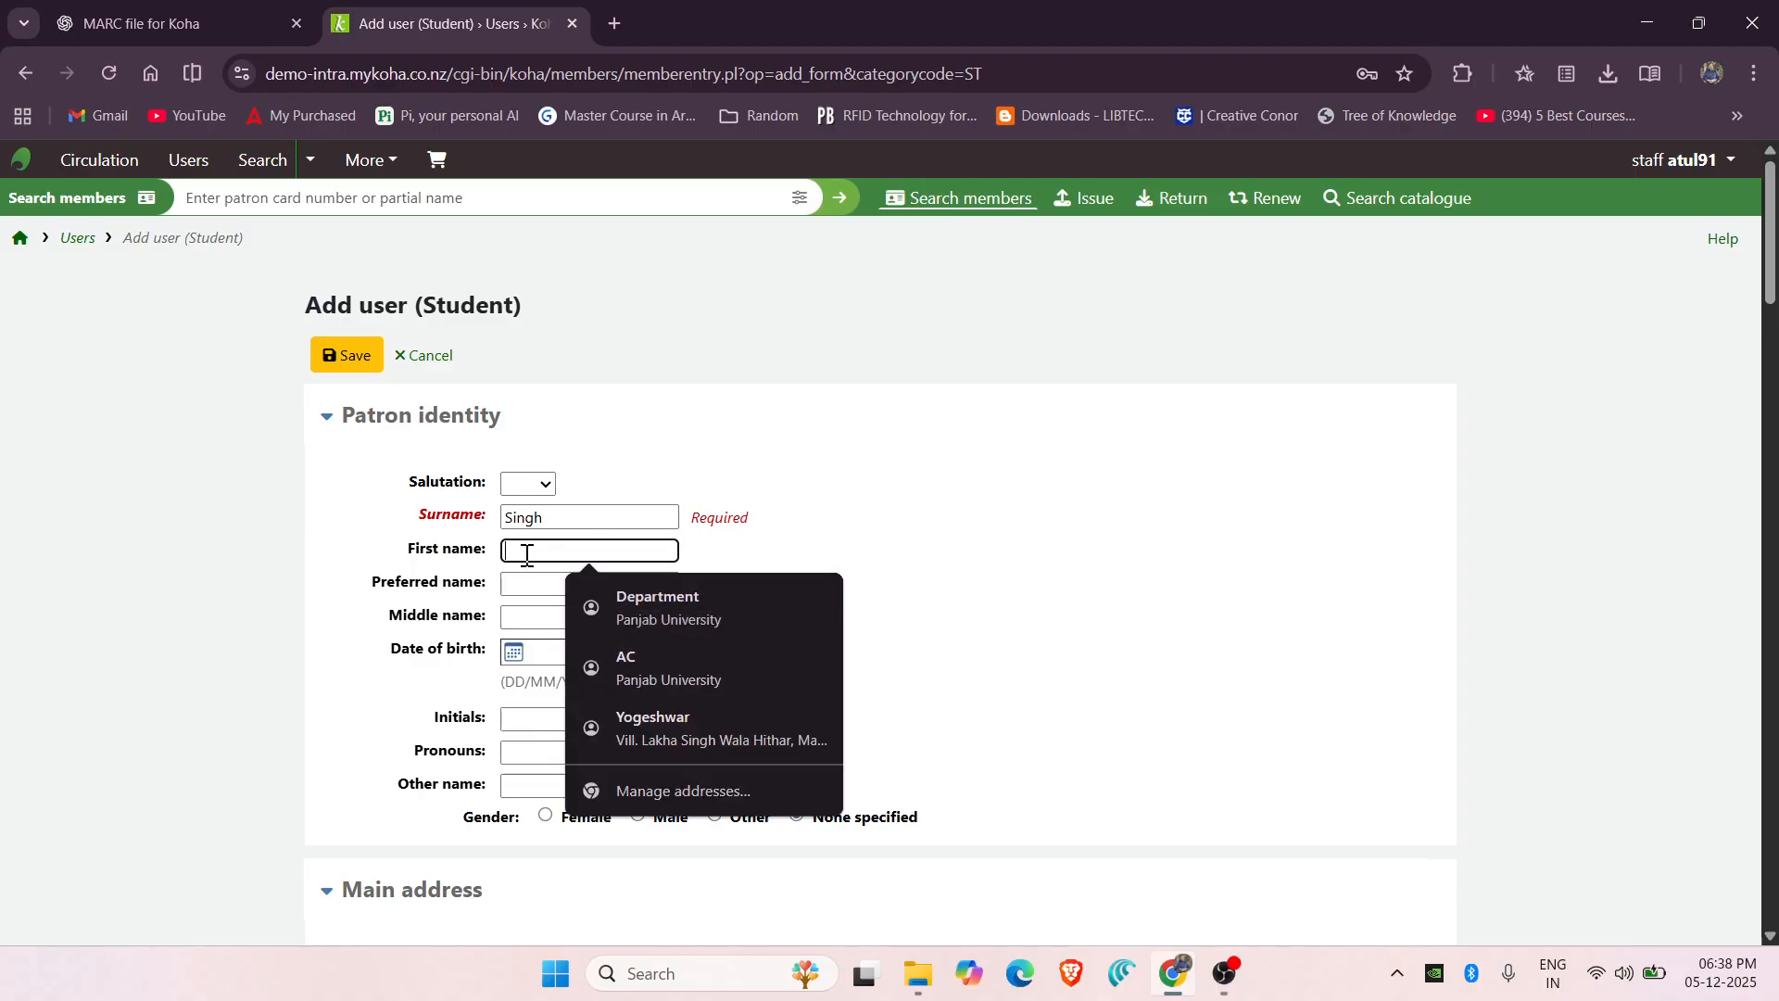
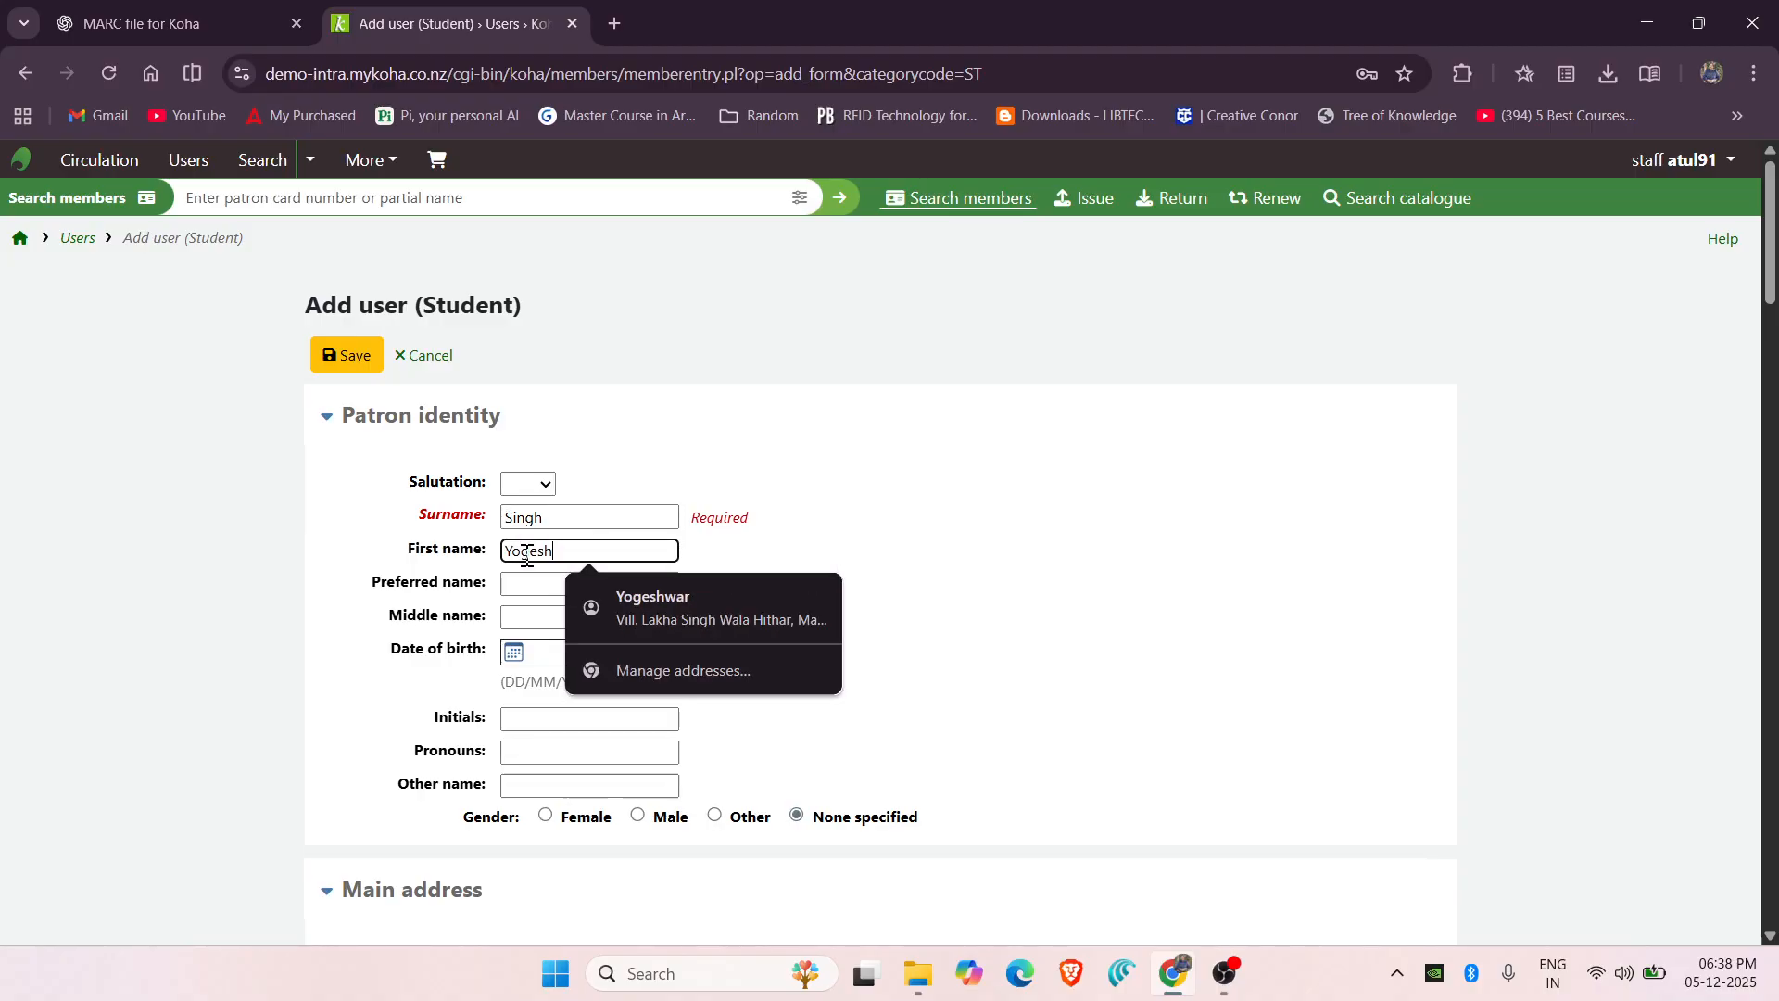
pyautogui.click(995, 592)
pyautogui.scroll(-6, 995, 592)
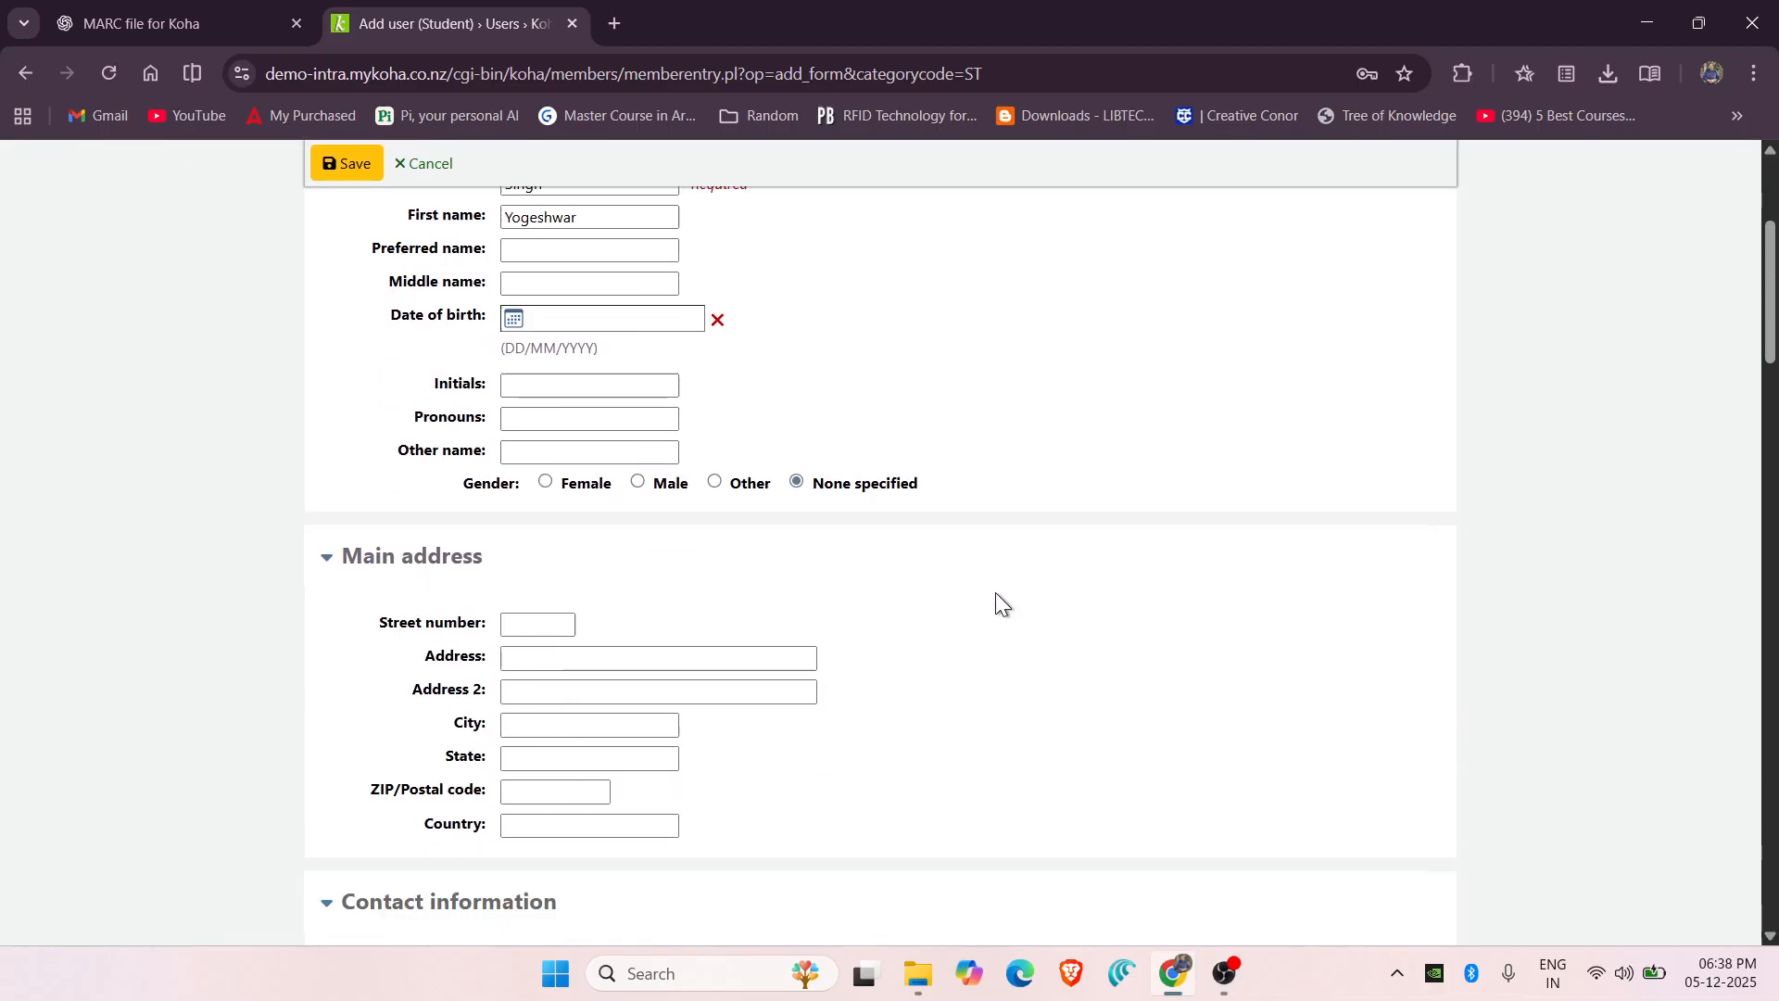
pyautogui.scroll(4, 995, 592)
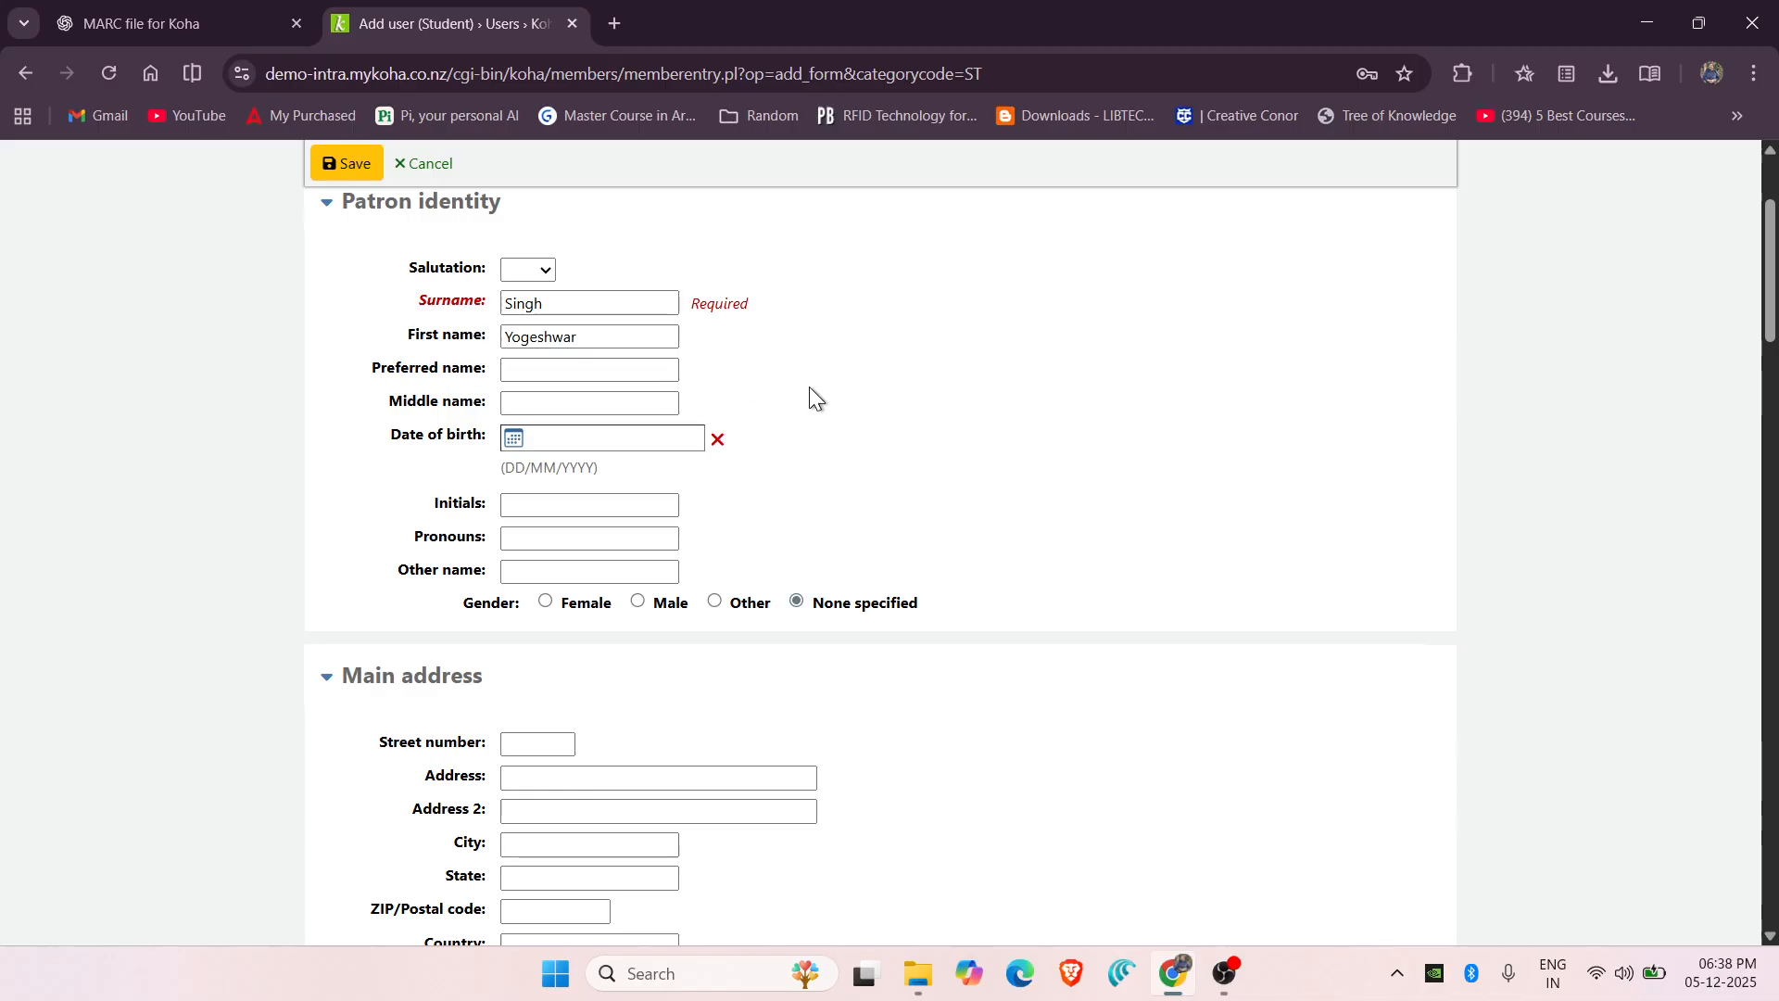
pyautogui.scroll(-15, 1076, 528)
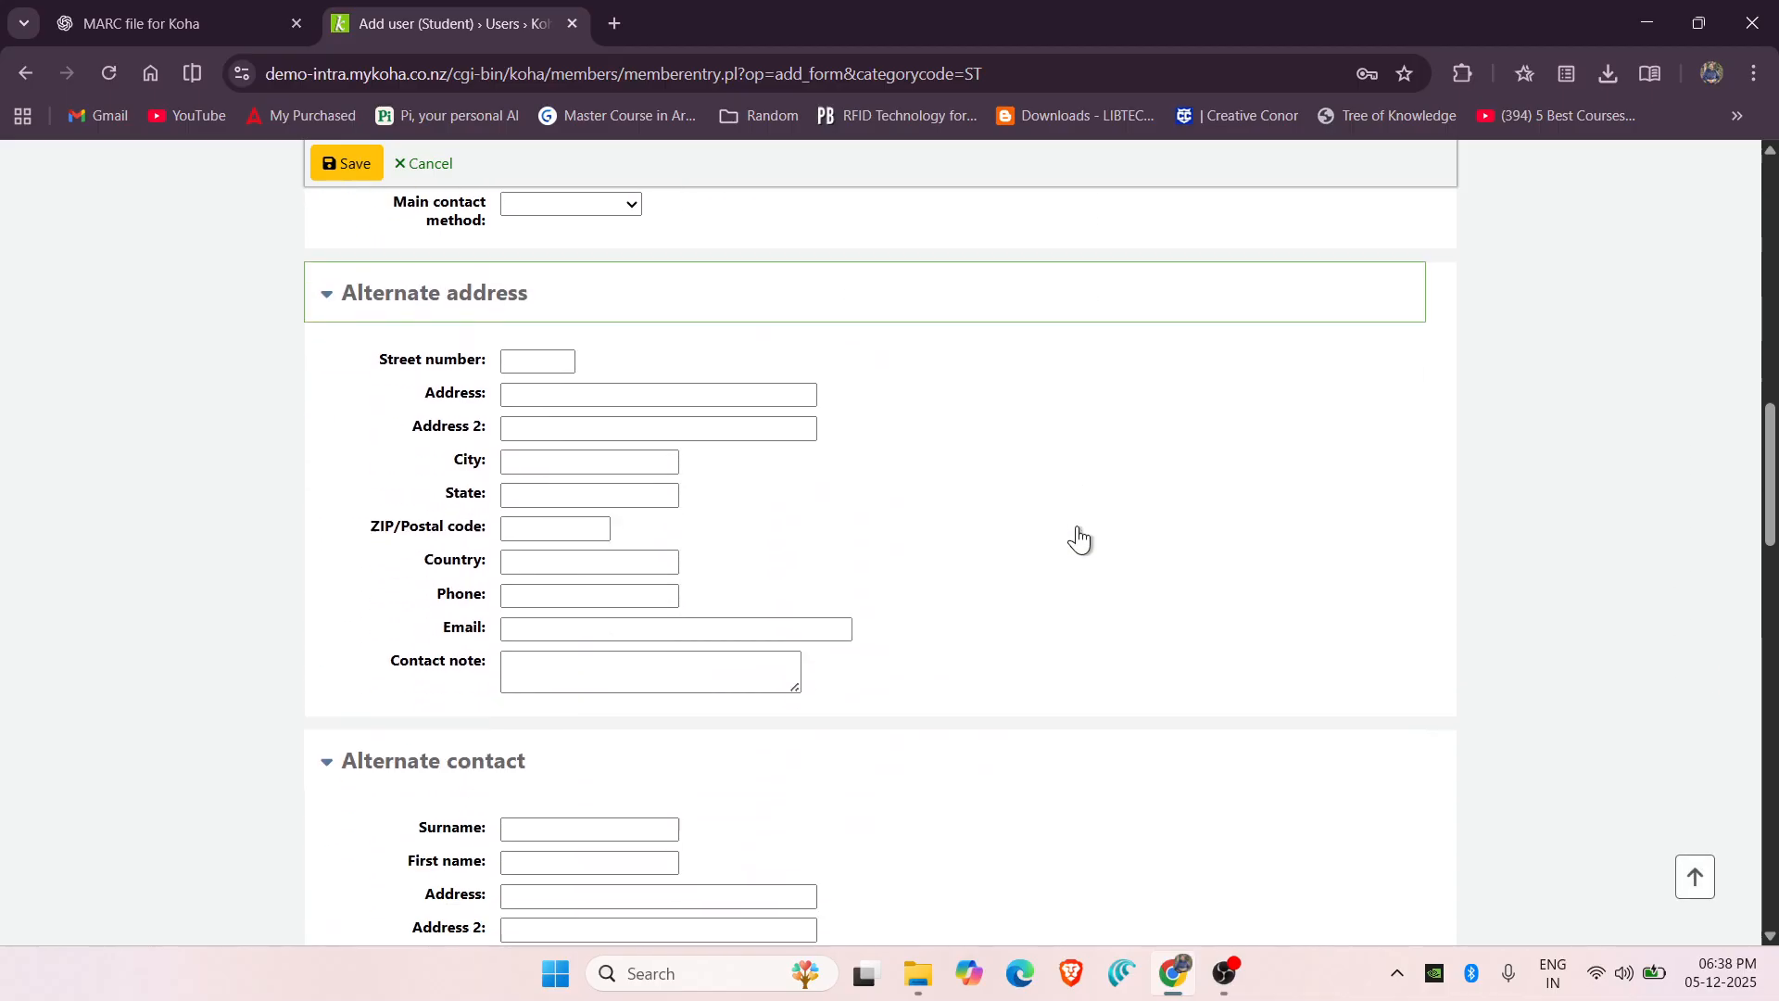
pyautogui.scroll(-6, 1083, 537)
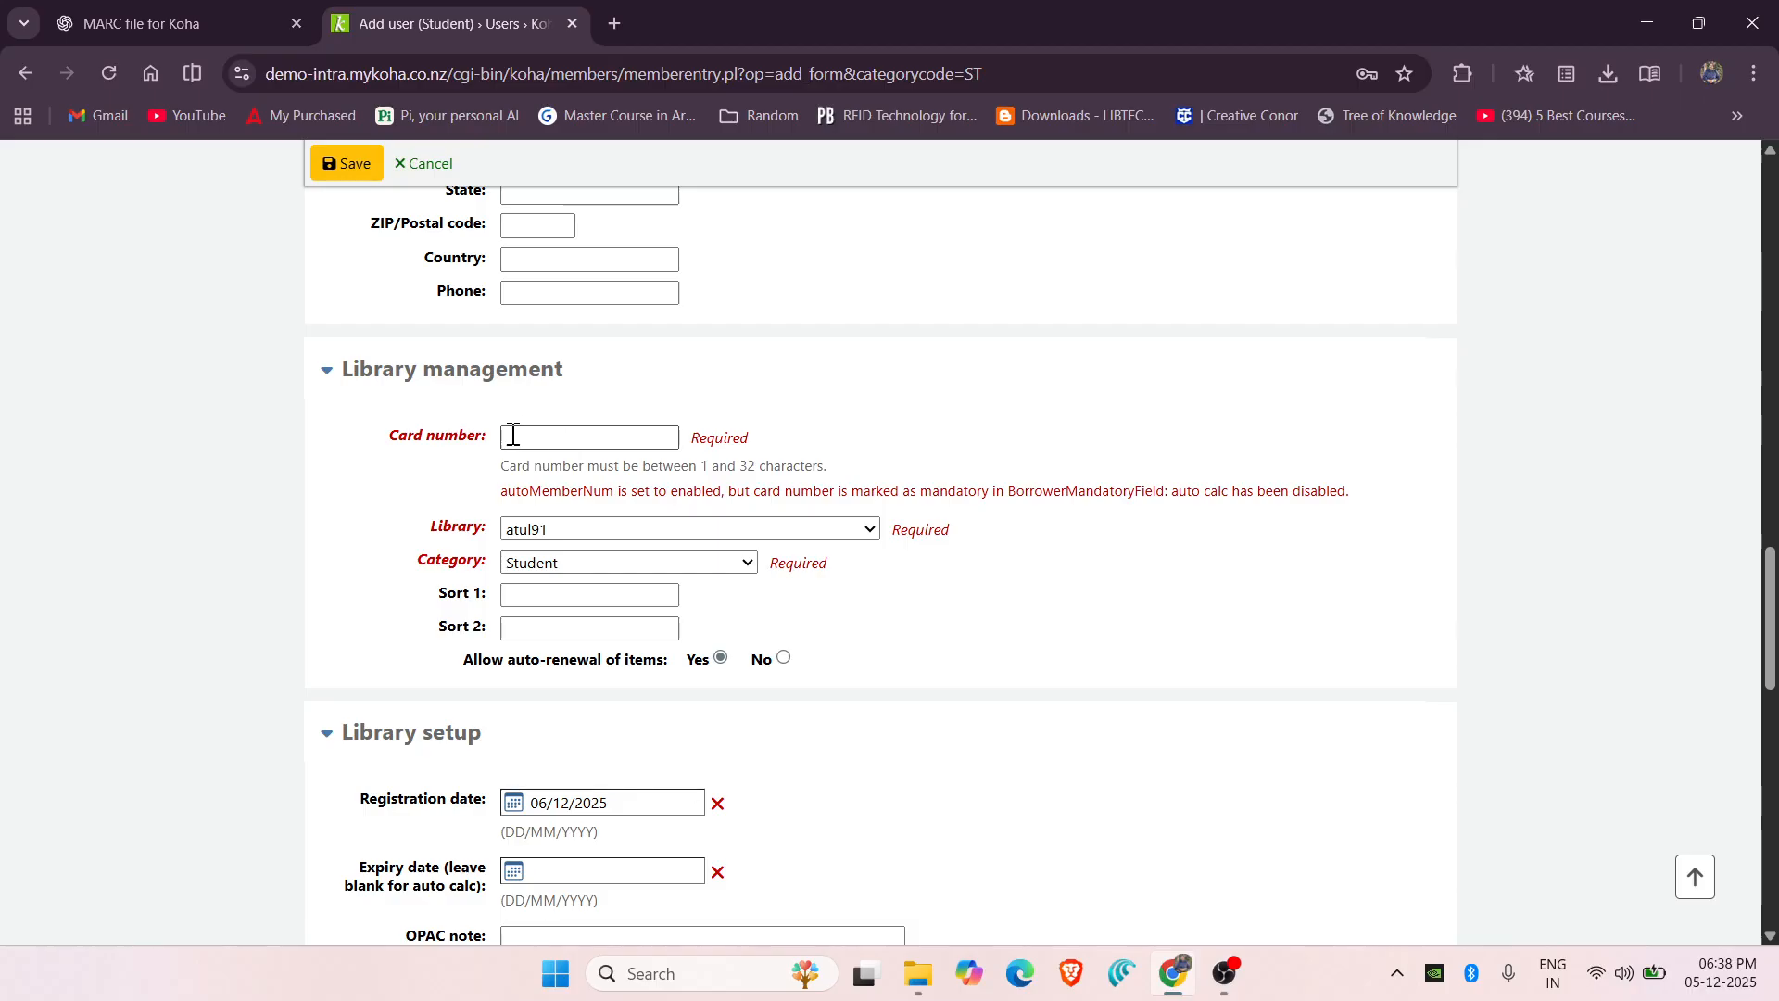
# Fill in the card number and set the library to Department of Library and Information Science.
pyautogui.click(513, 444)
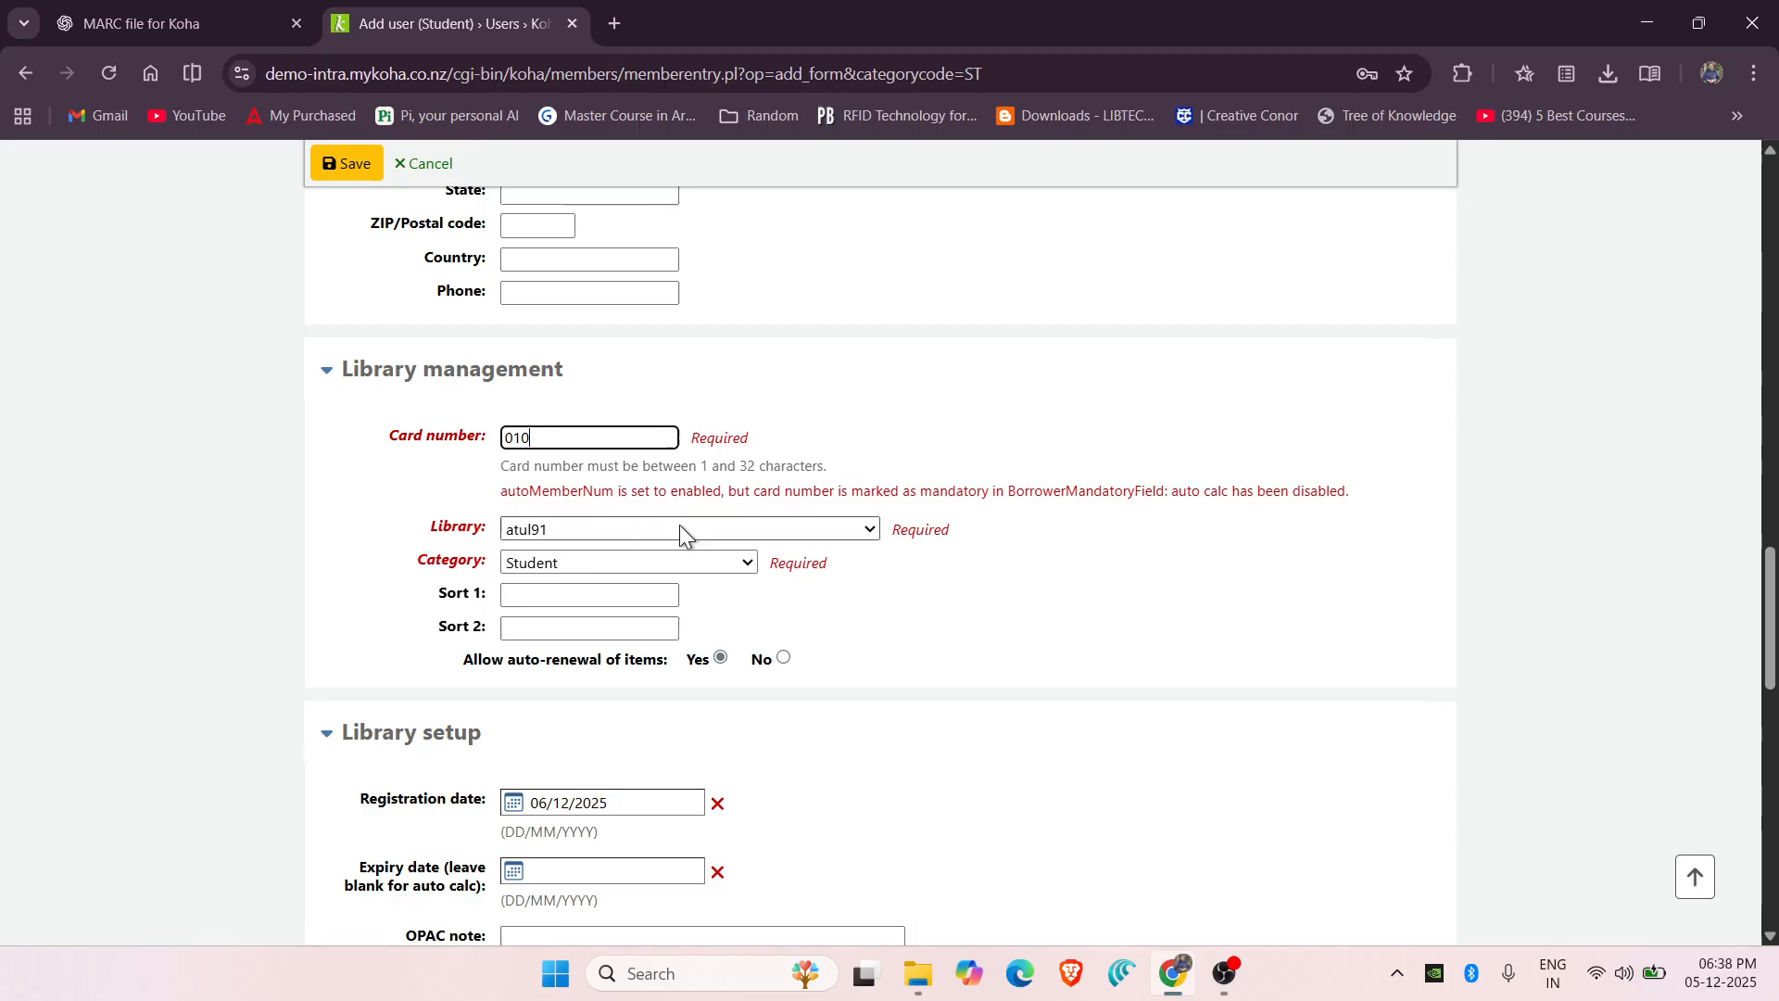
pyautogui.click(784, 537)
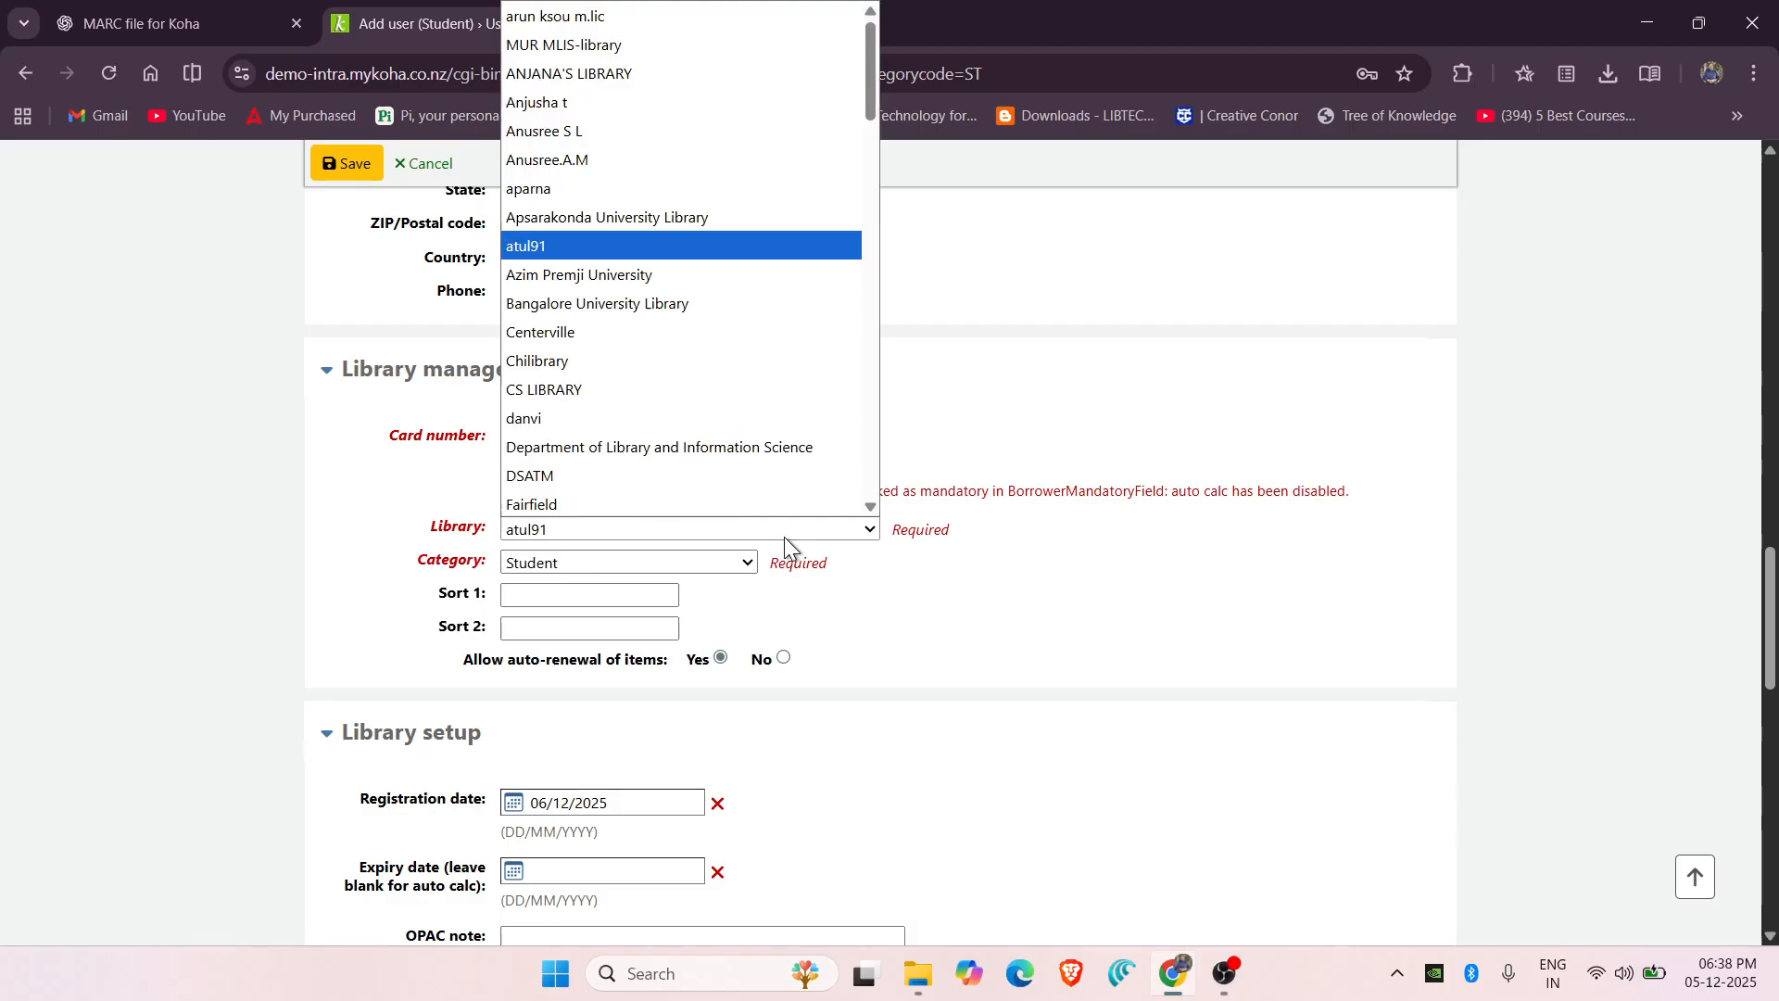
pyautogui.click(580, 448)
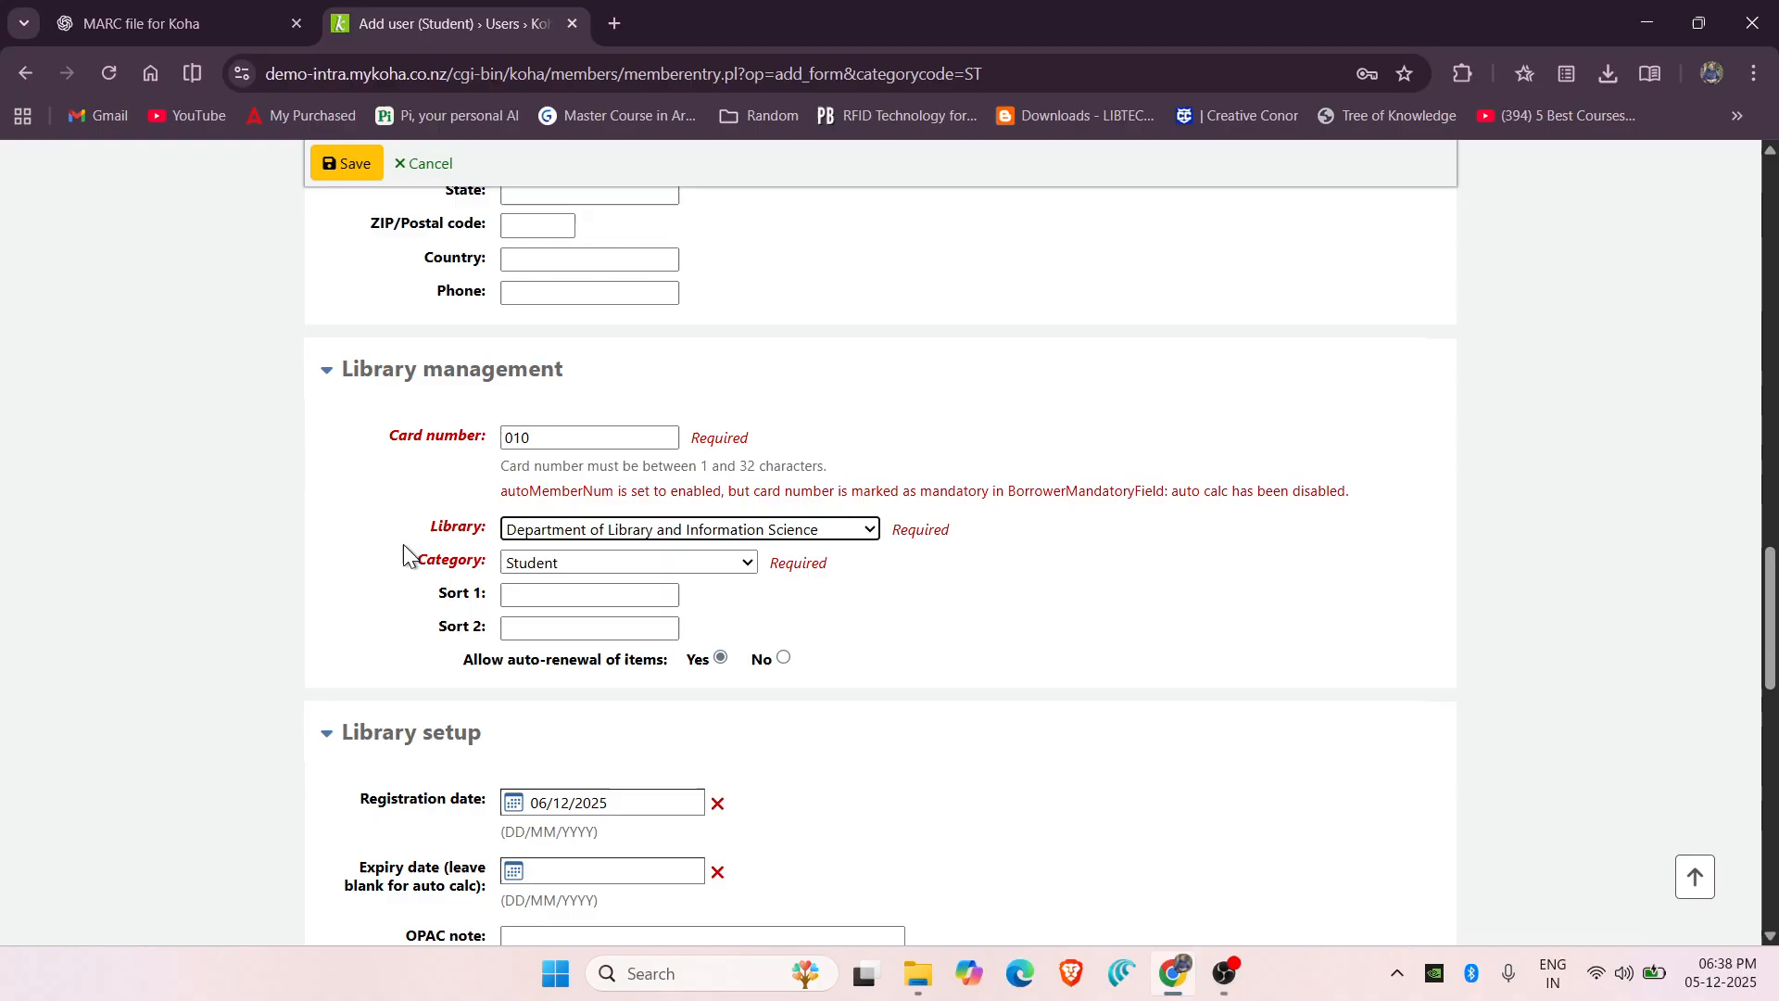
pyautogui.scroll(-1, 403, 542)
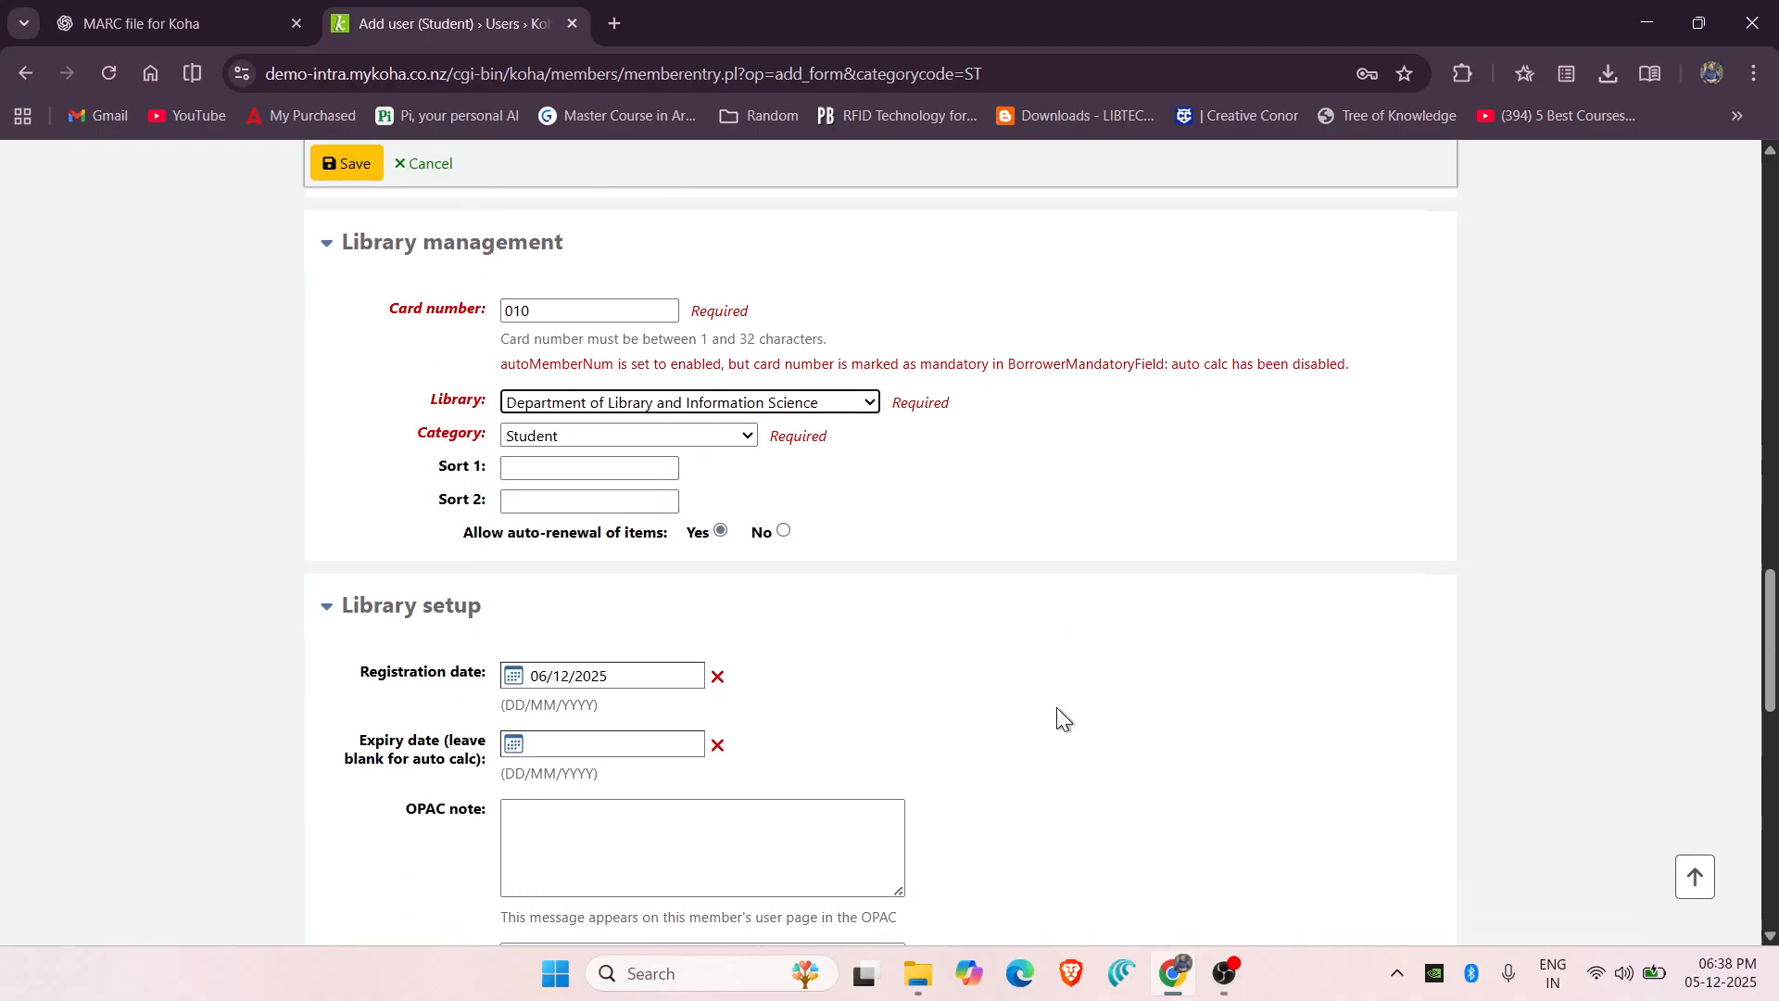
# Enter the student's login username, then type and confirm the account password.
pyautogui.scroll(-3, 1056, 713)
pyautogui.scroll(-6, 1056, 713)
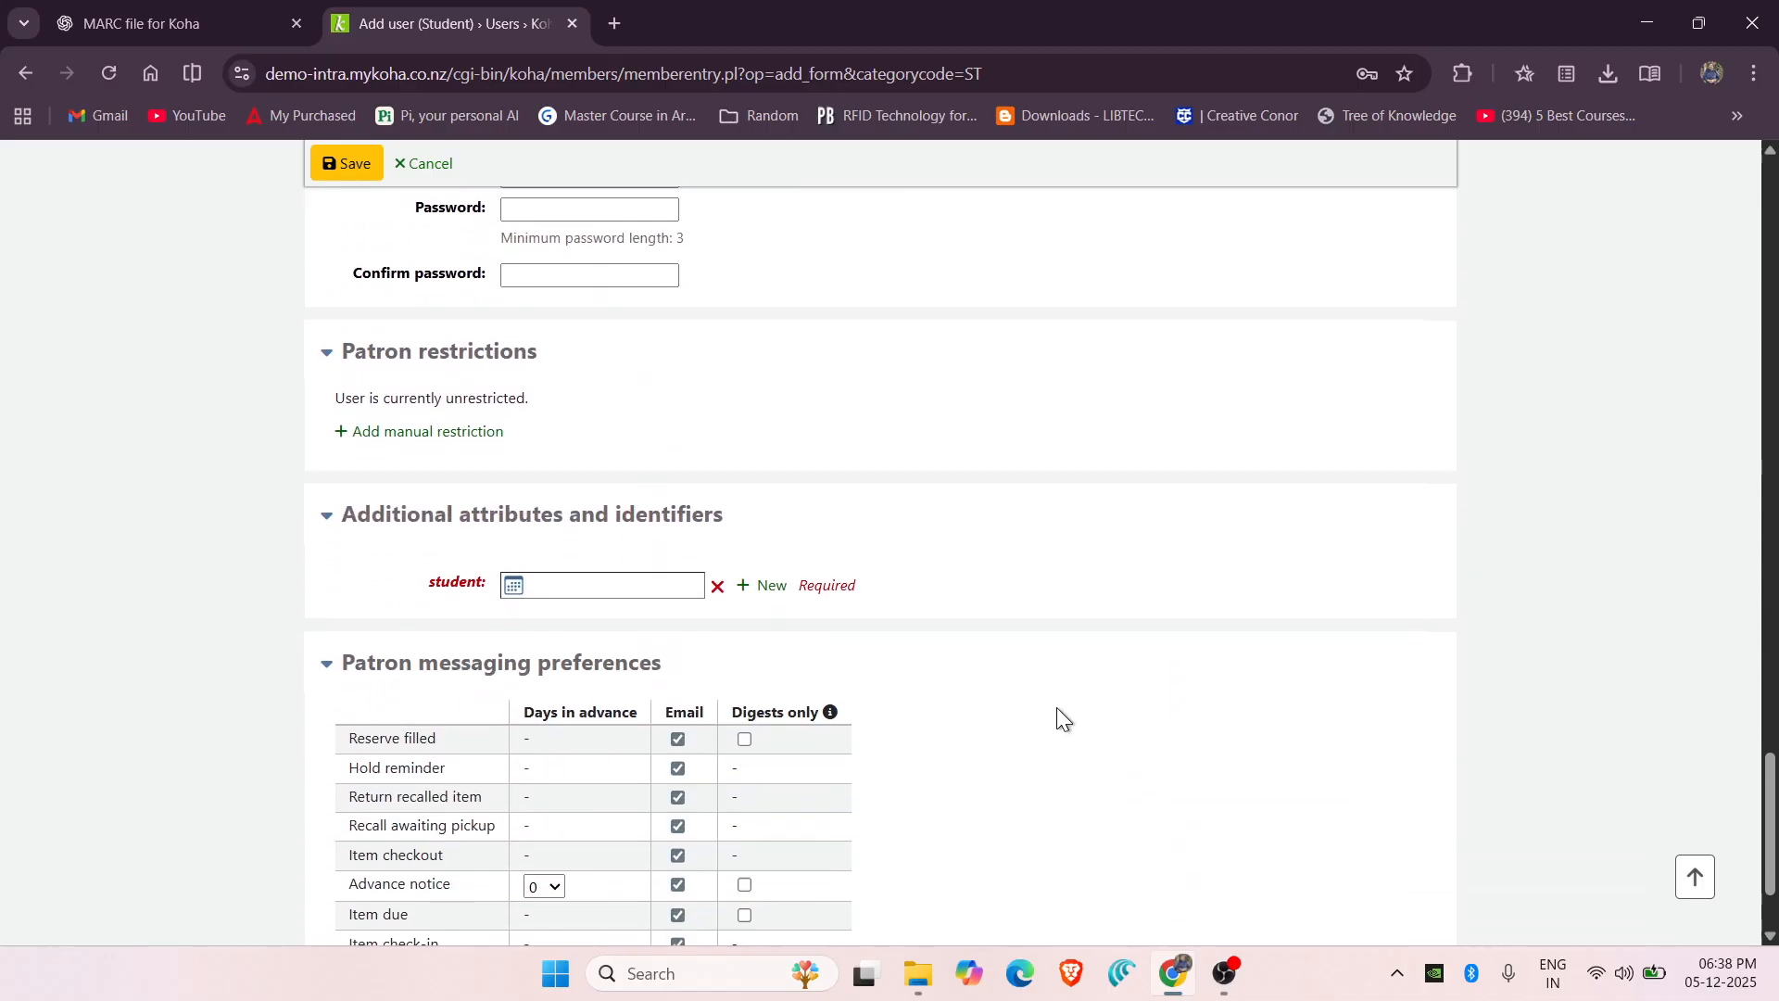
pyautogui.scroll(1, 656, 526)
pyautogui.scroll(1, 655, 528)
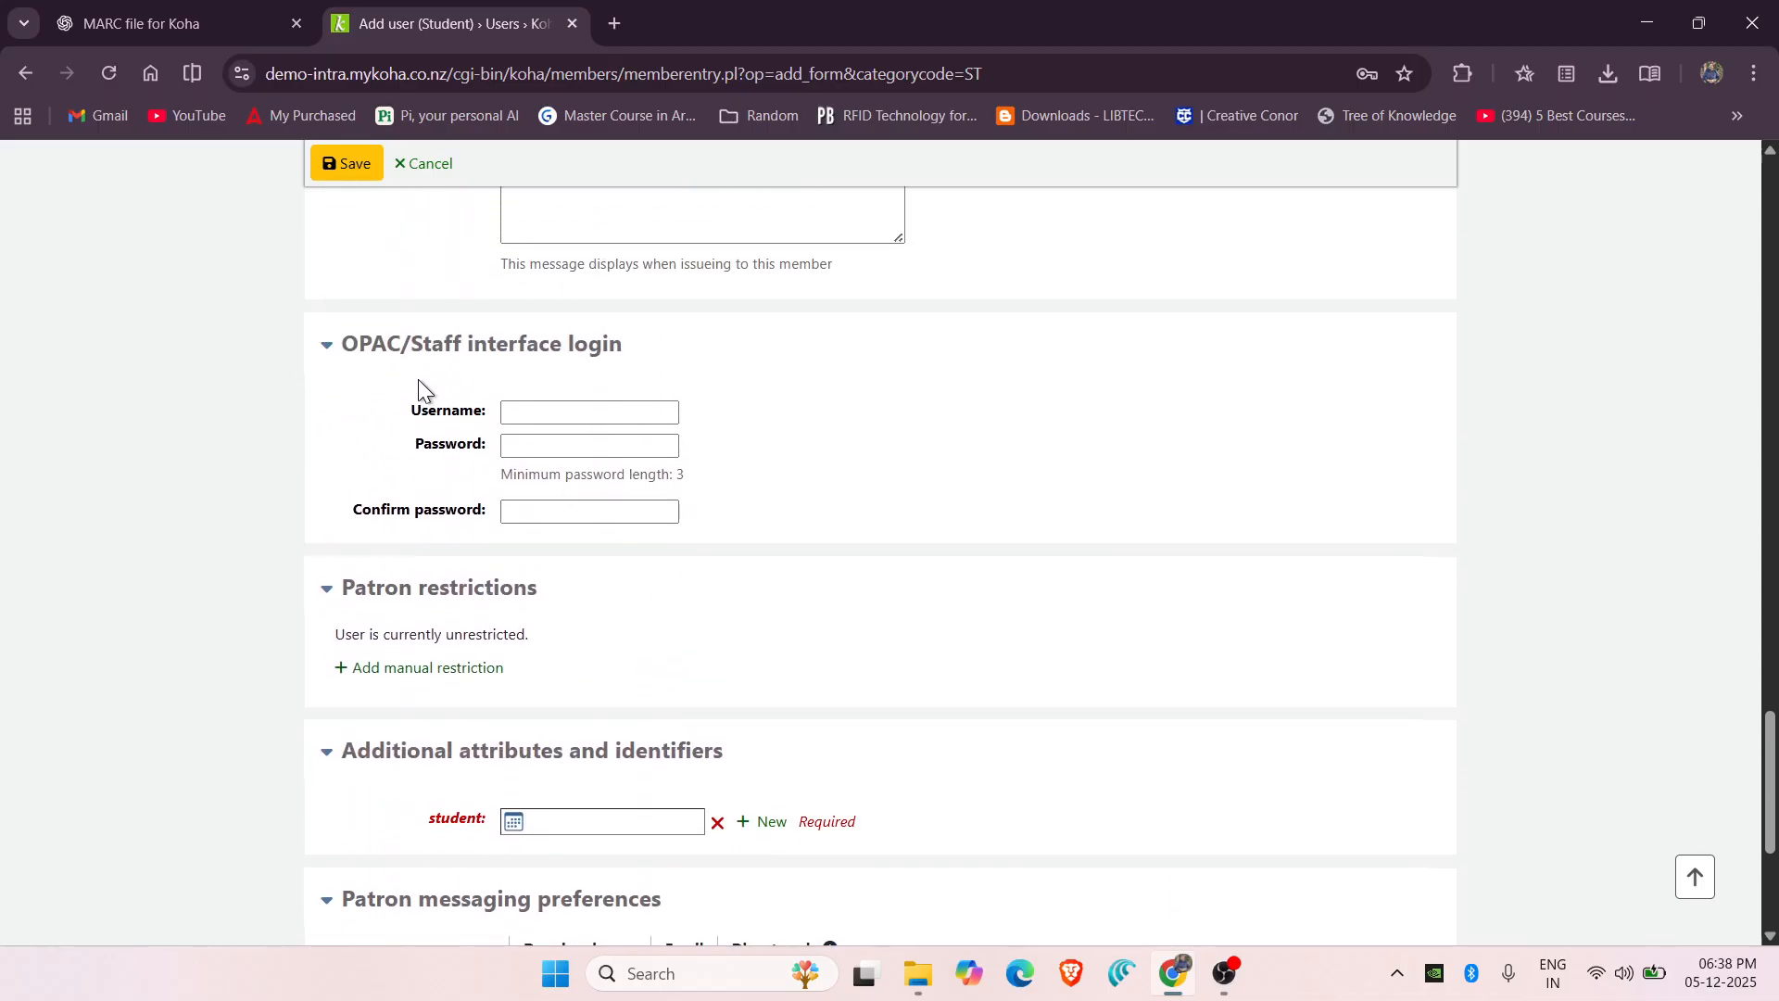
pyautogui.click(547, 421)
pyautogui.write('y')
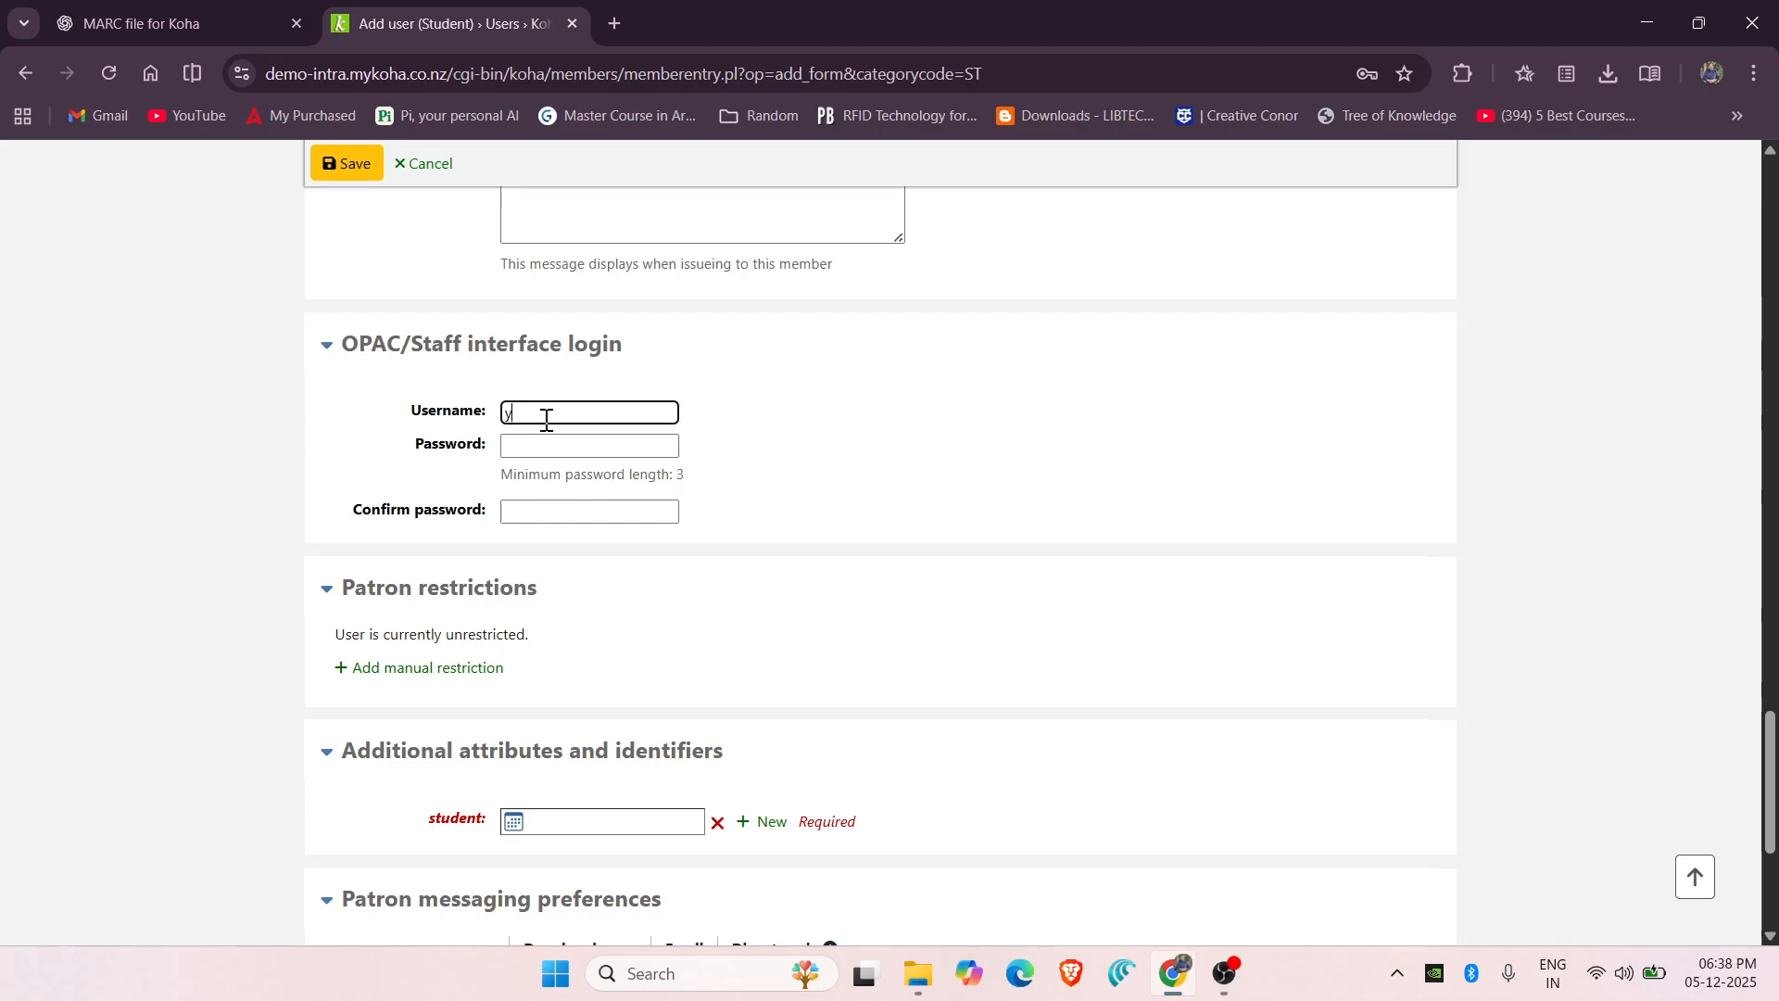
pyautogui.write('ogesh')
pyautogui.click(557, 447)
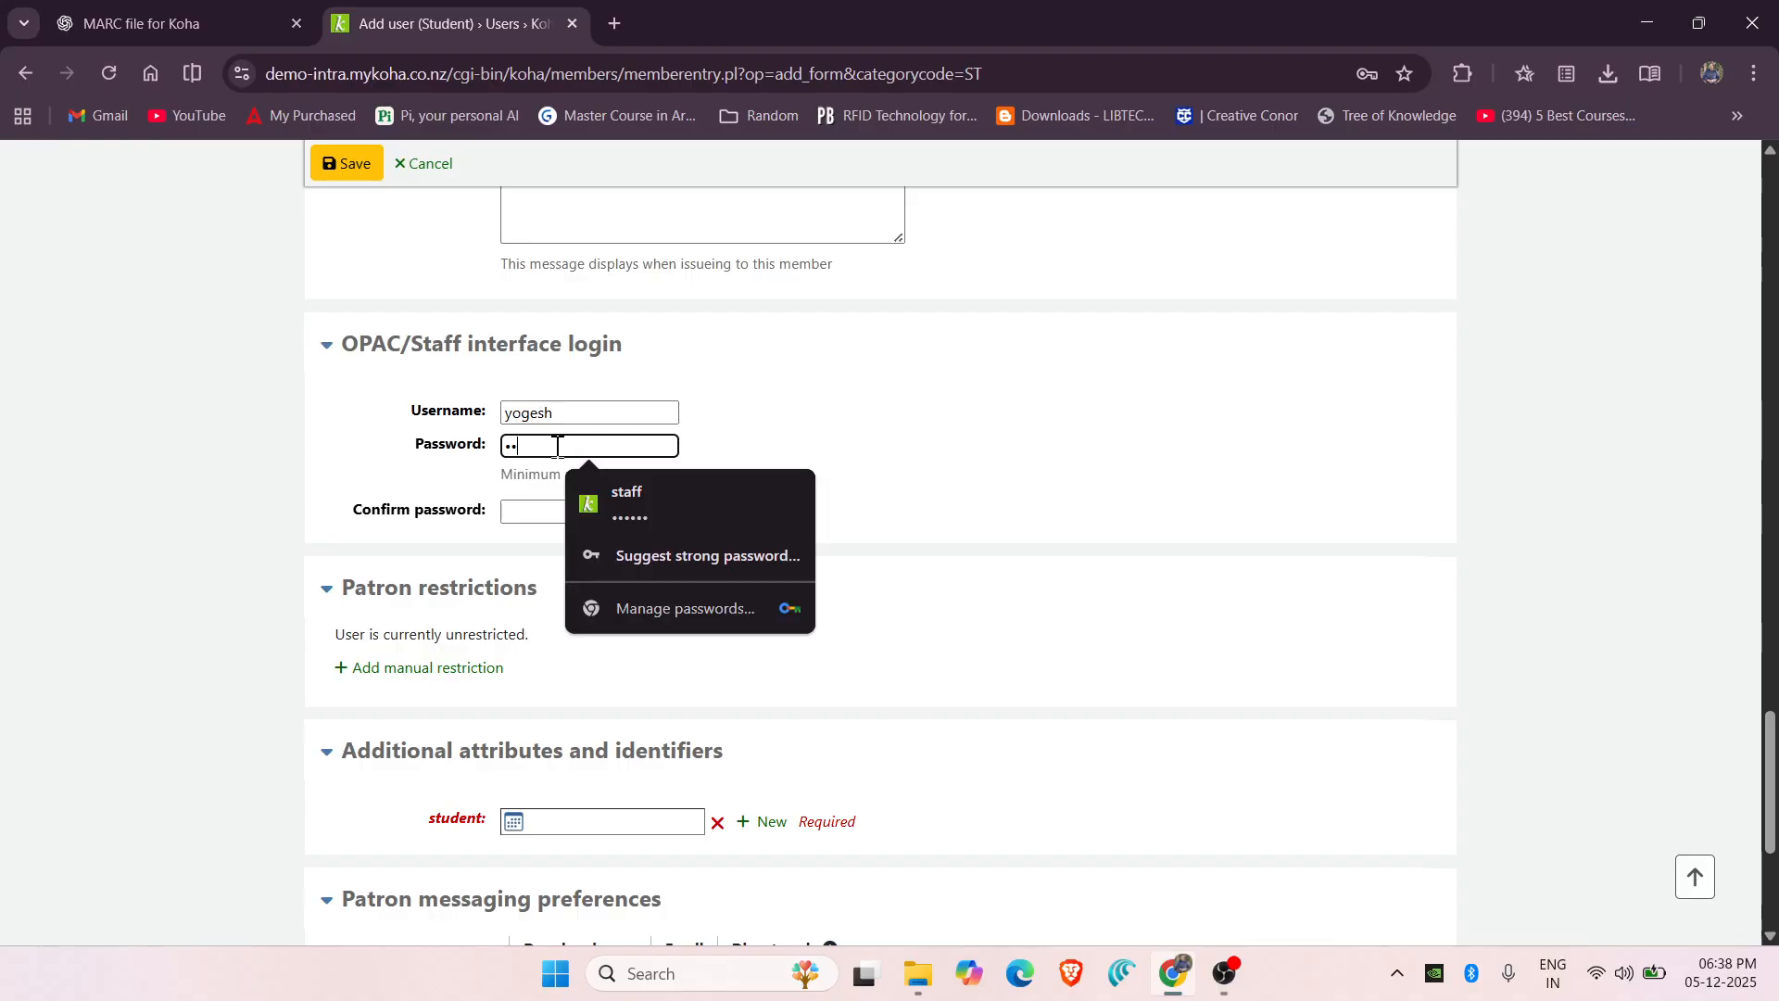
pyautogui.write('••••••')
pyautogui.click(549, 515)
pyautogui.write('••••••')
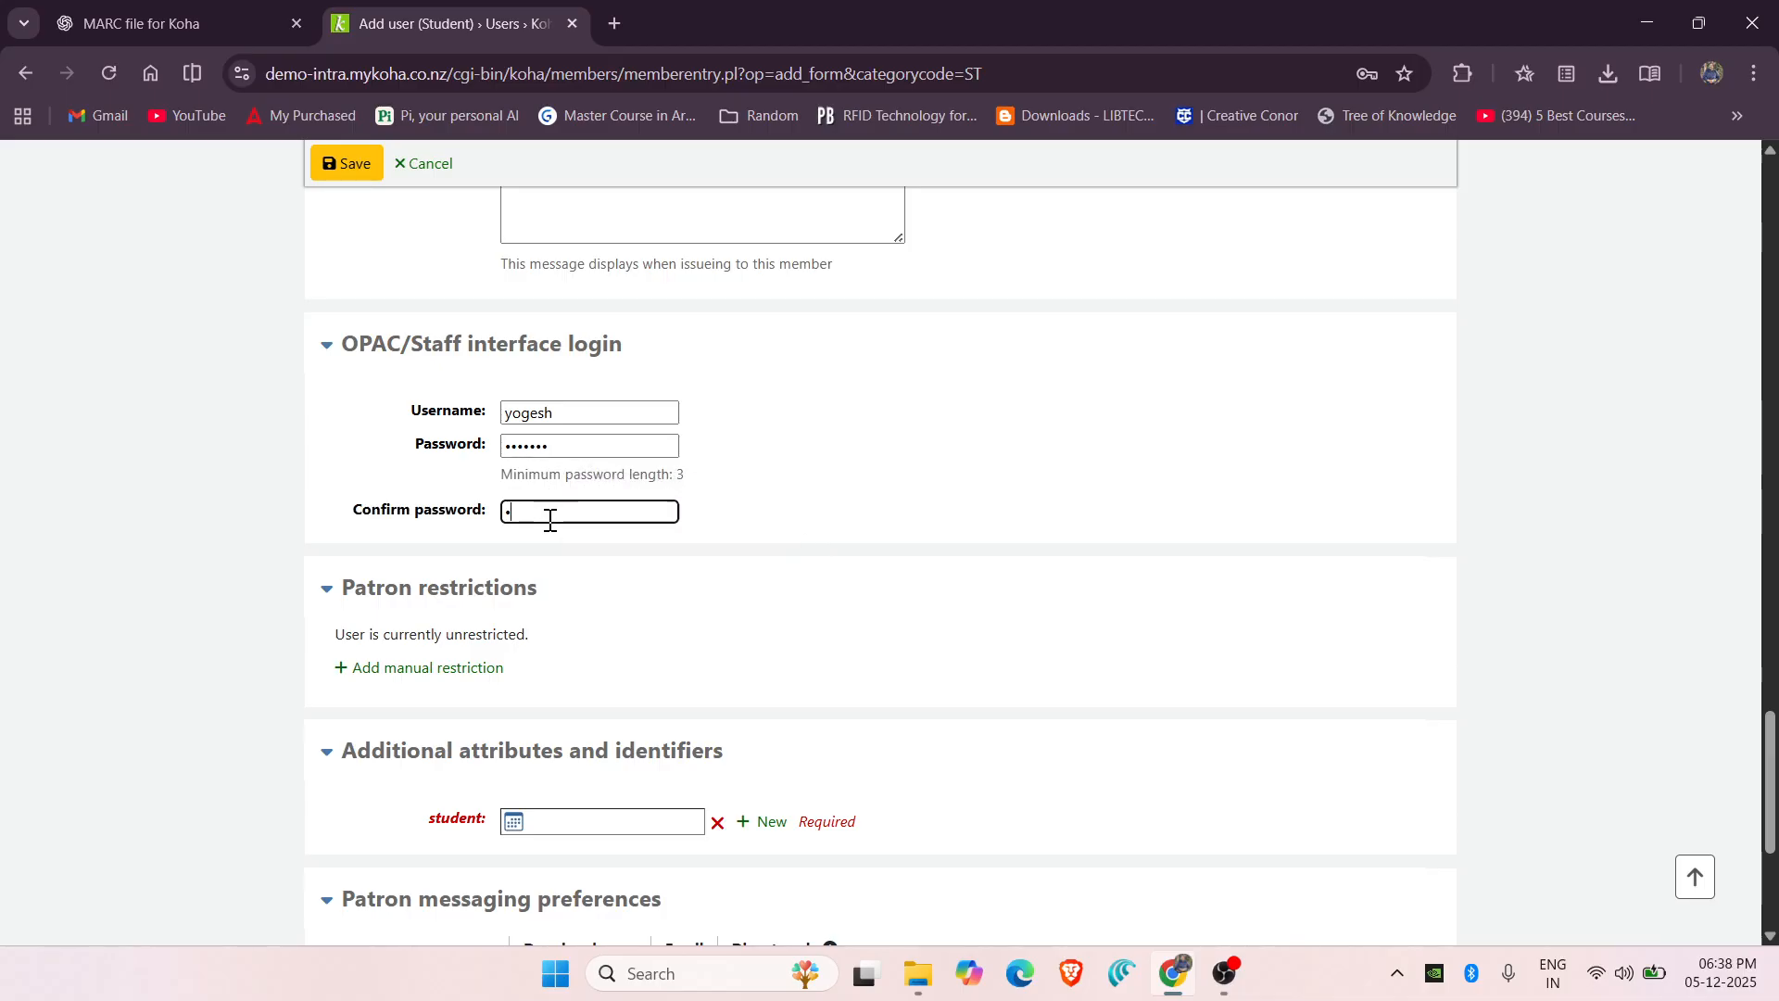
pyautogui.write('•')
# Set the student attribute date to 06/12/2025 and save the new patron record.
pyautogui.scroll(-2, 743, 653)
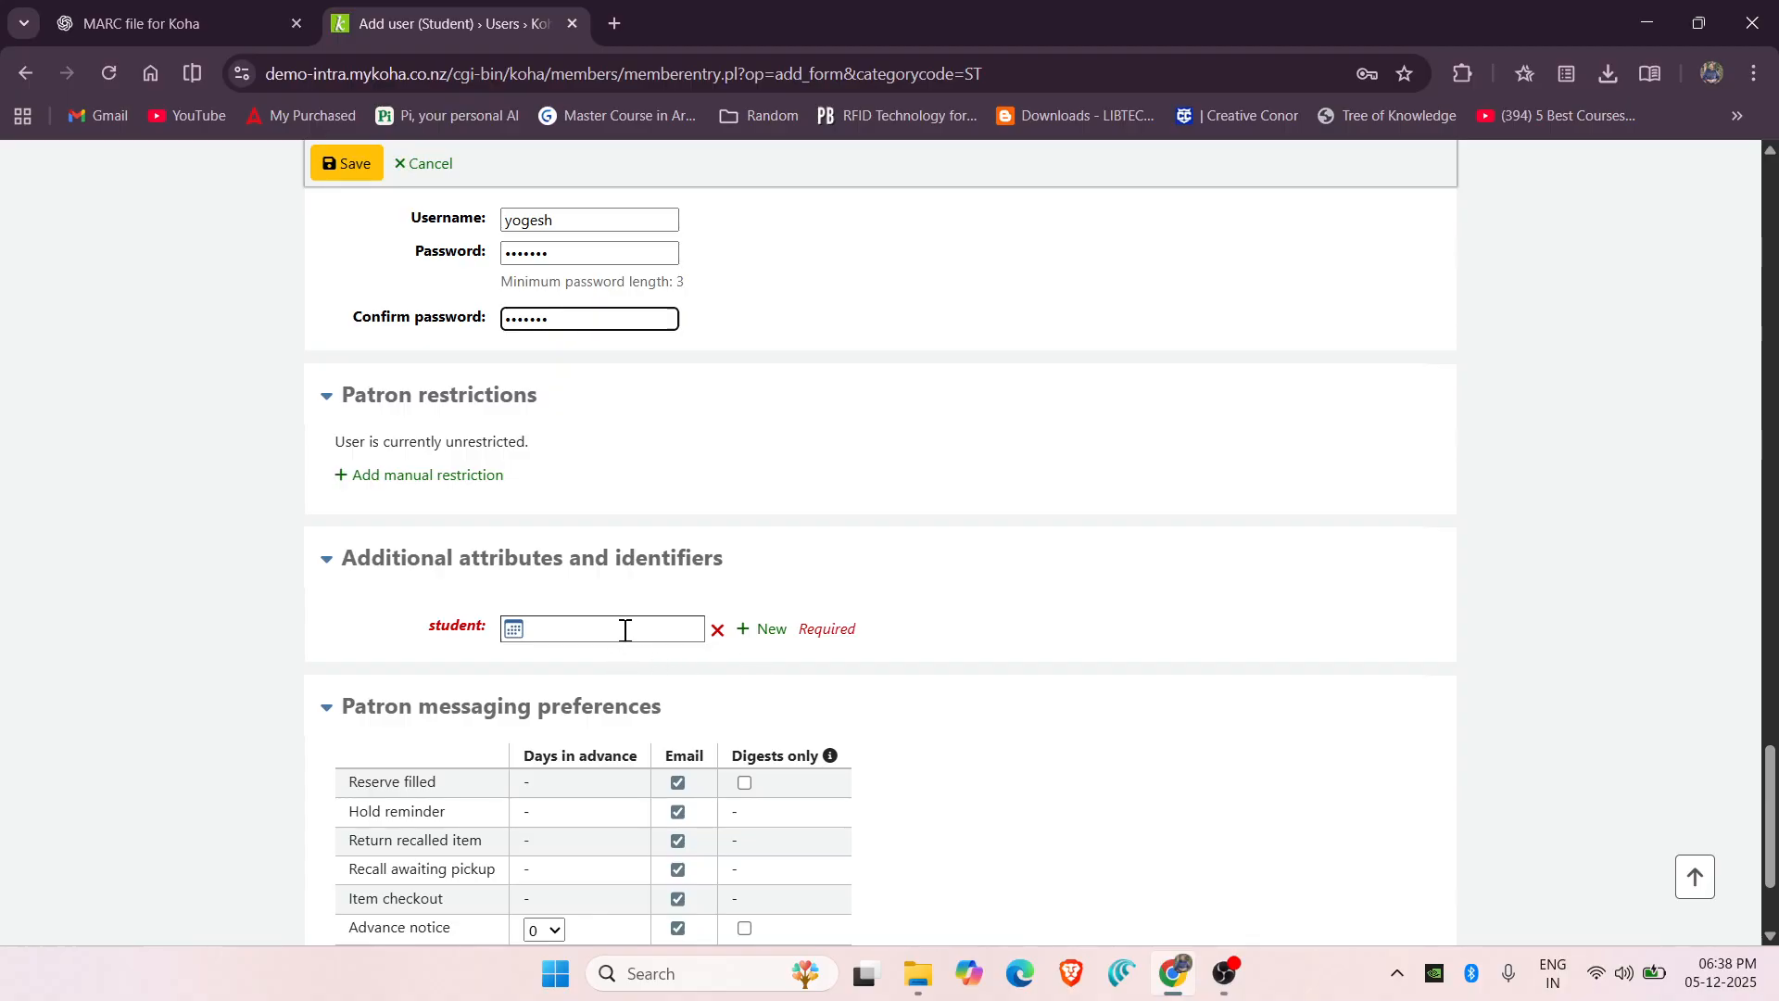
pyautogui.click(626, 630)
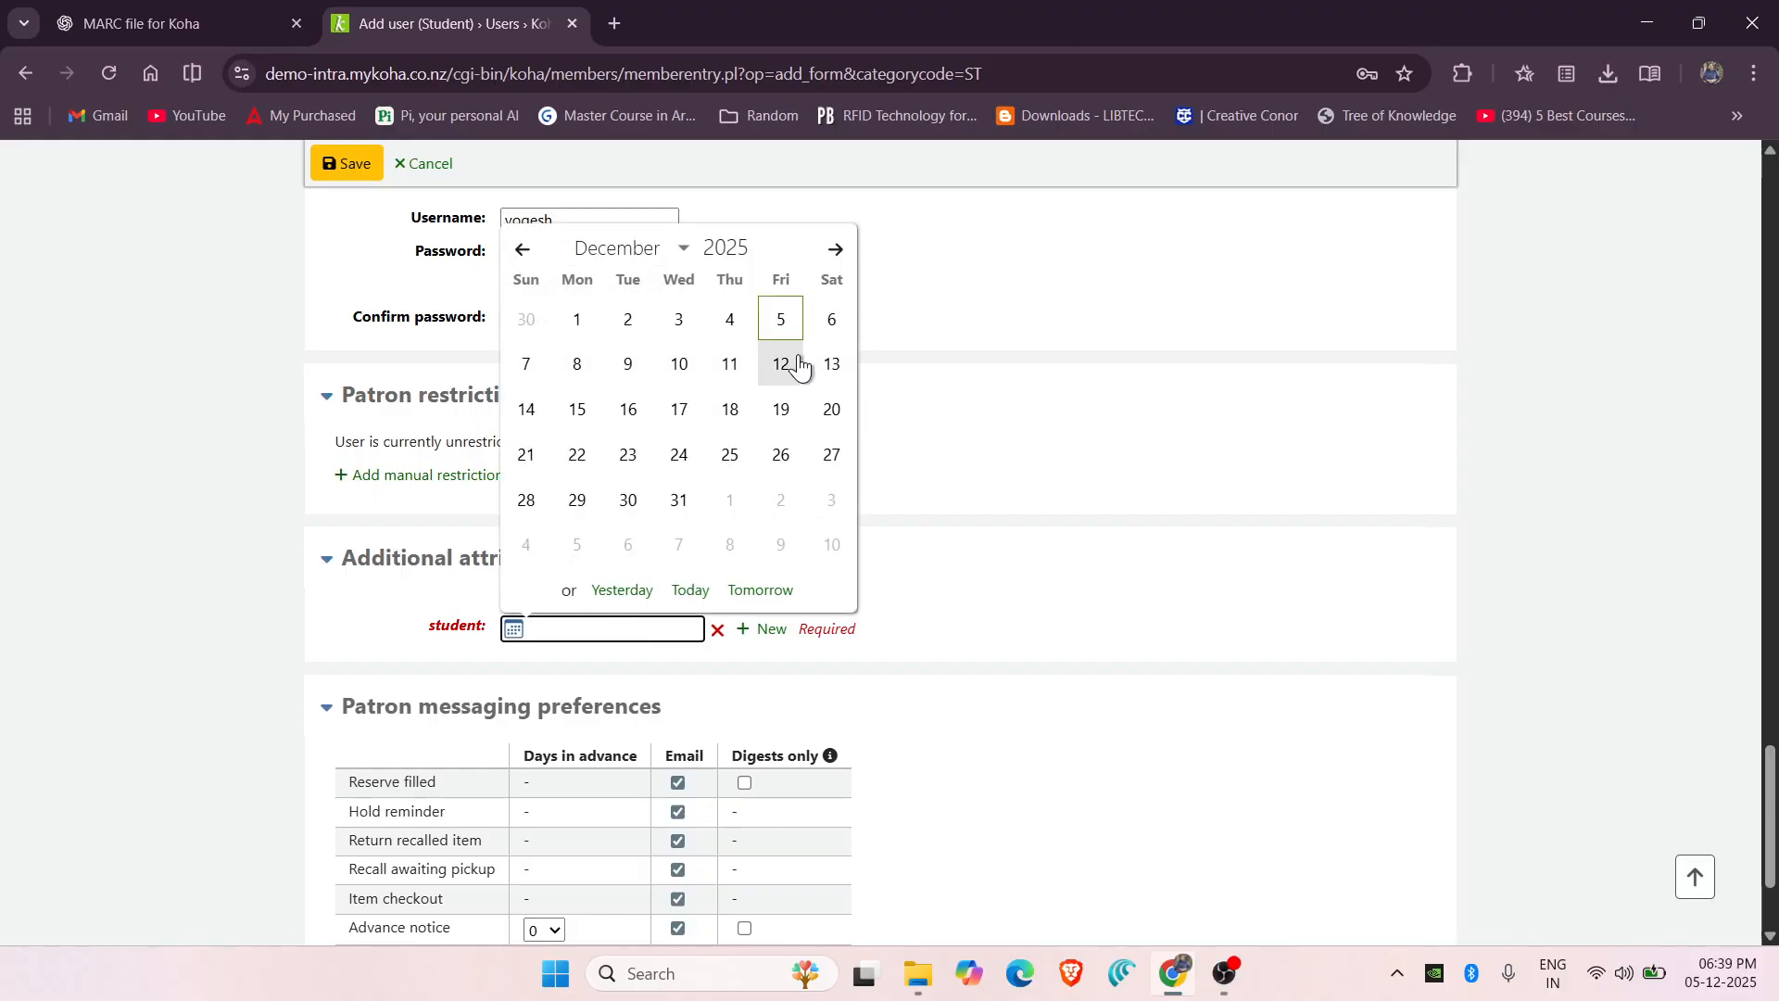
pyautogui.click(832, 321)
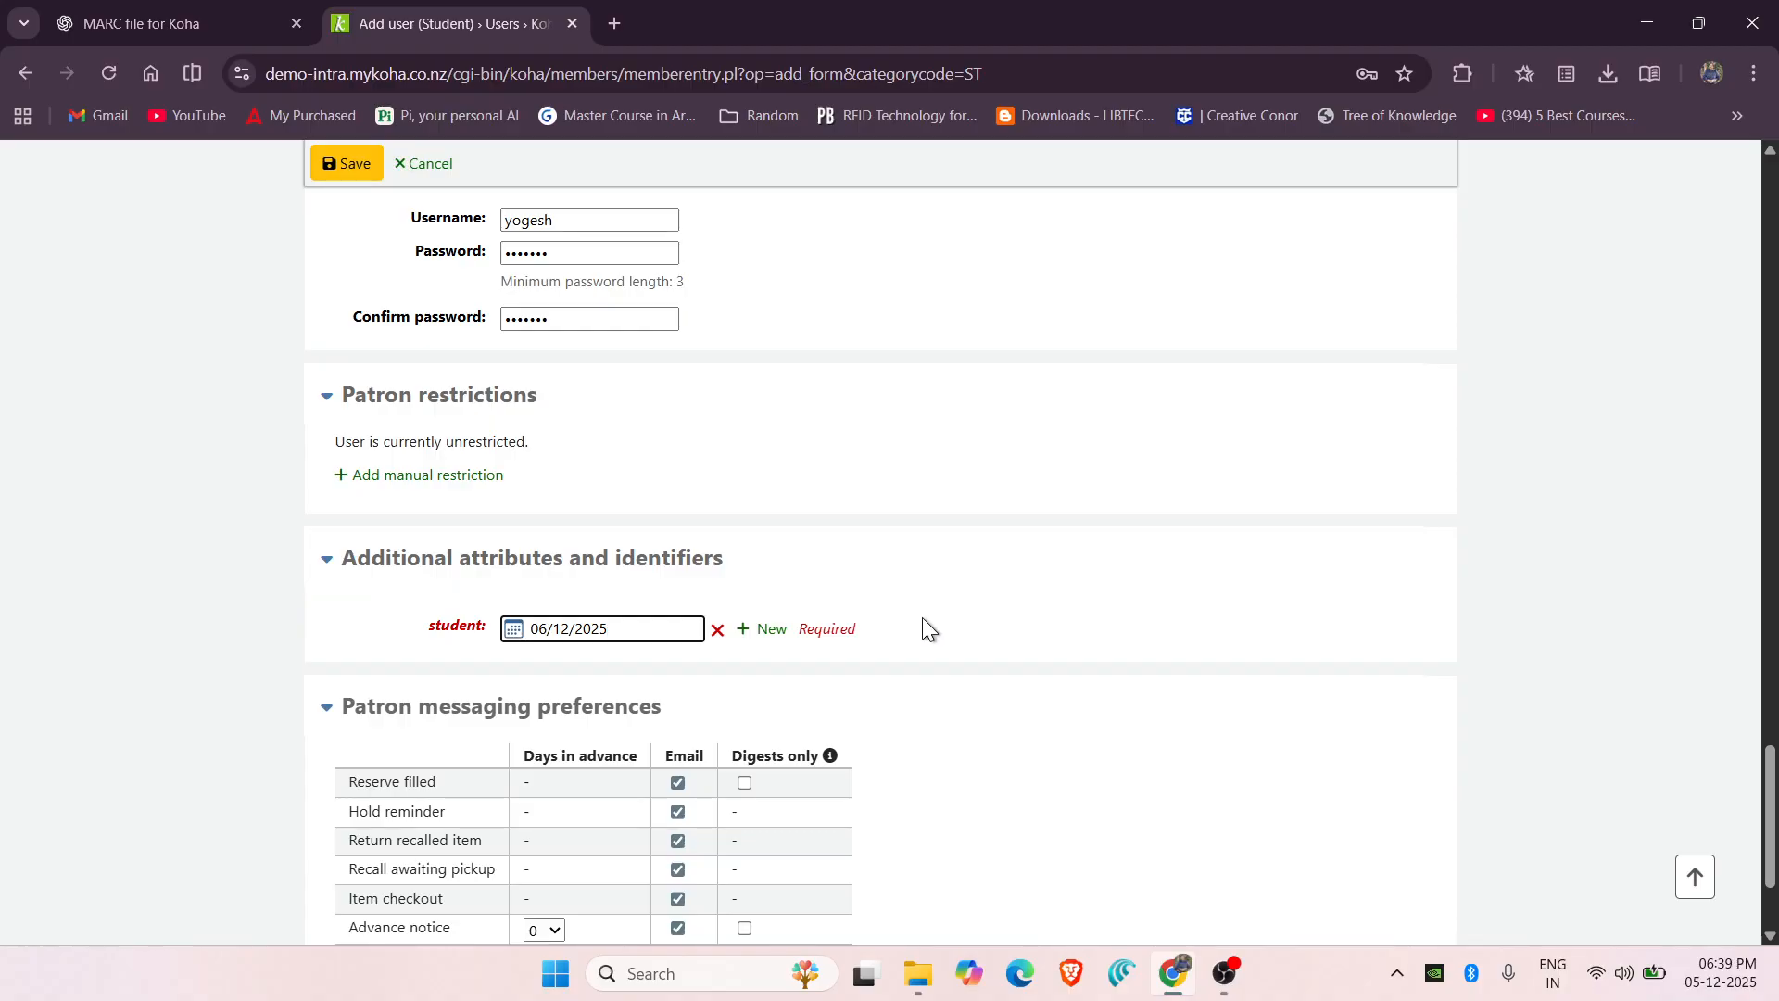
pyautogui.scroll(-2, 924, 623)
pyautogui.scroll(8, 925, 622)
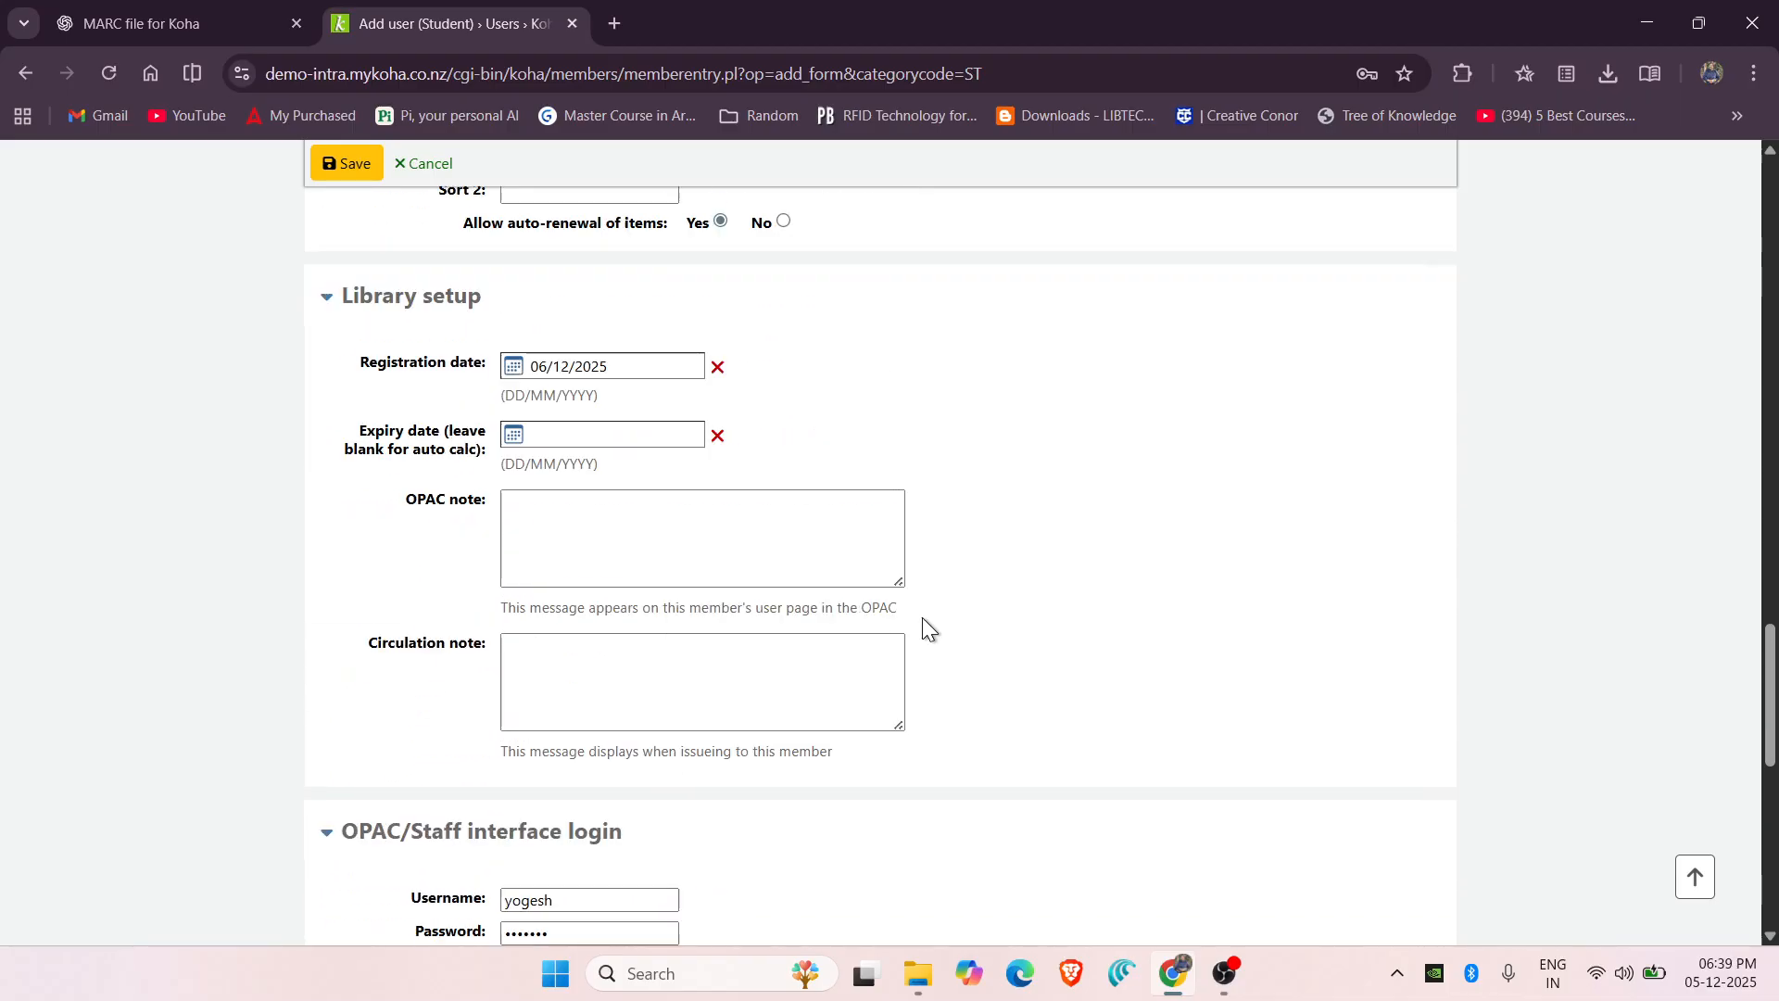
pyautogui.scroll(20, 921, 617)
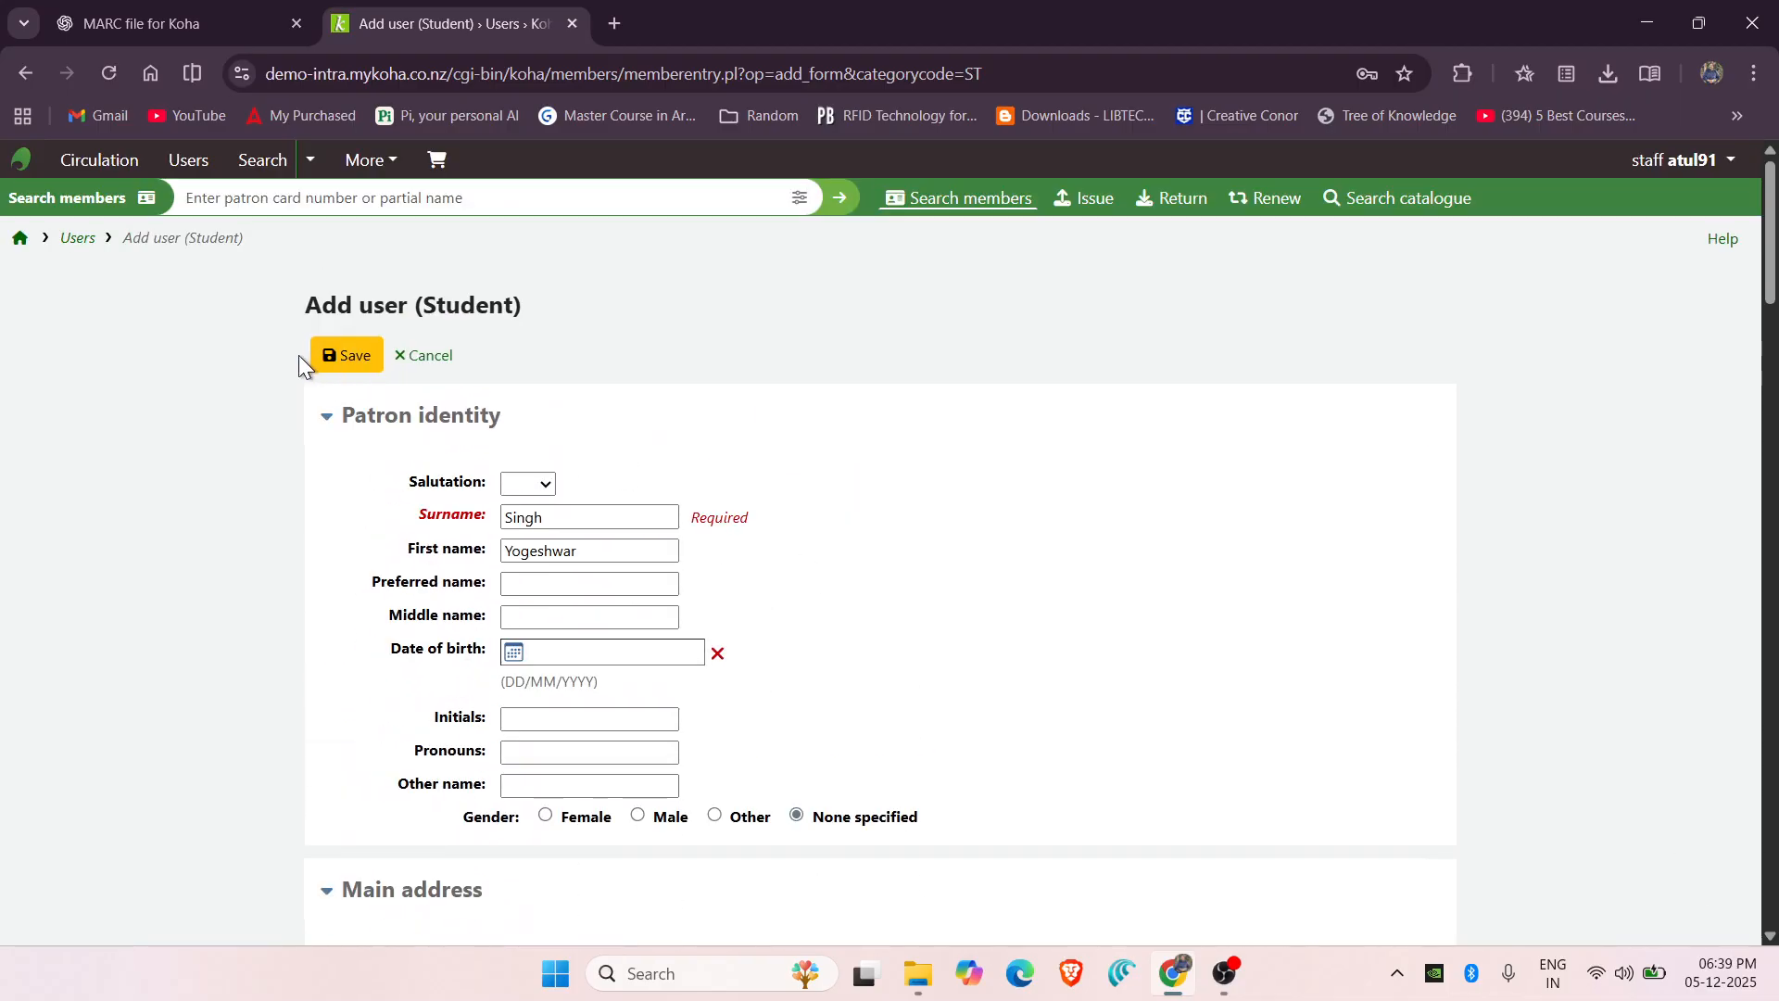
pyautogui.click(335, 369)
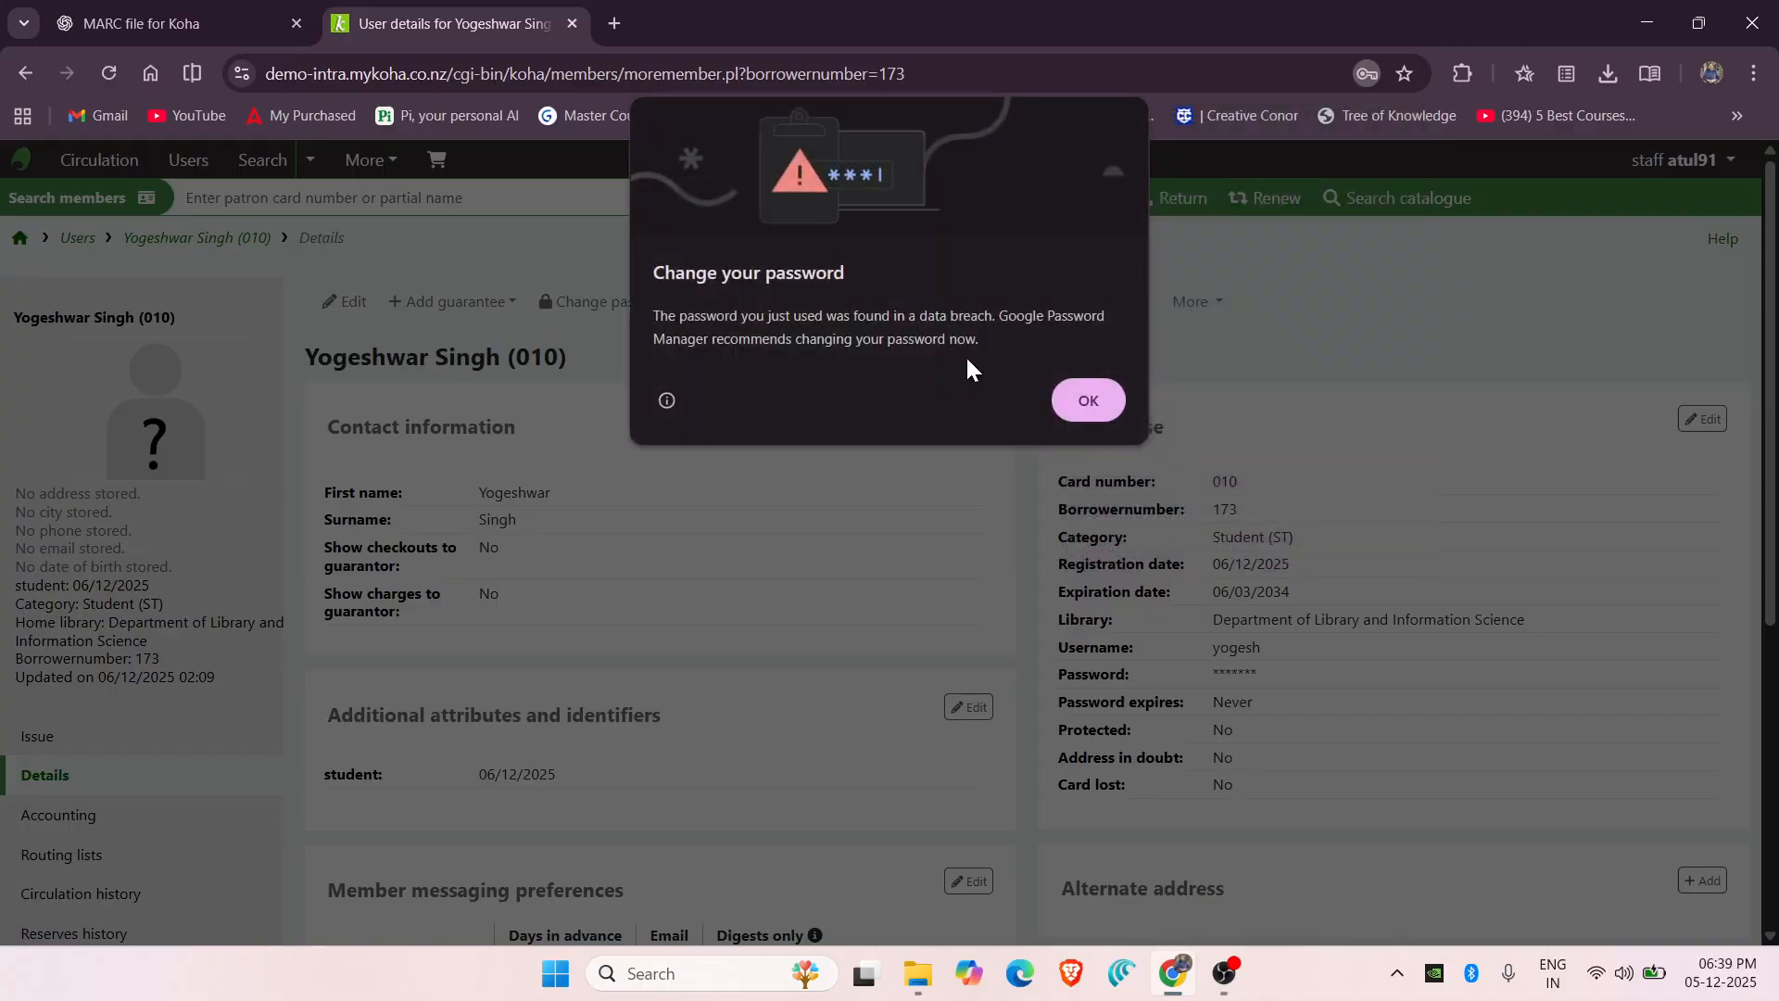
# Dismiss the password breach warning, choose Never for saving the password, and go home.
pyautogui.click(1102, 415)
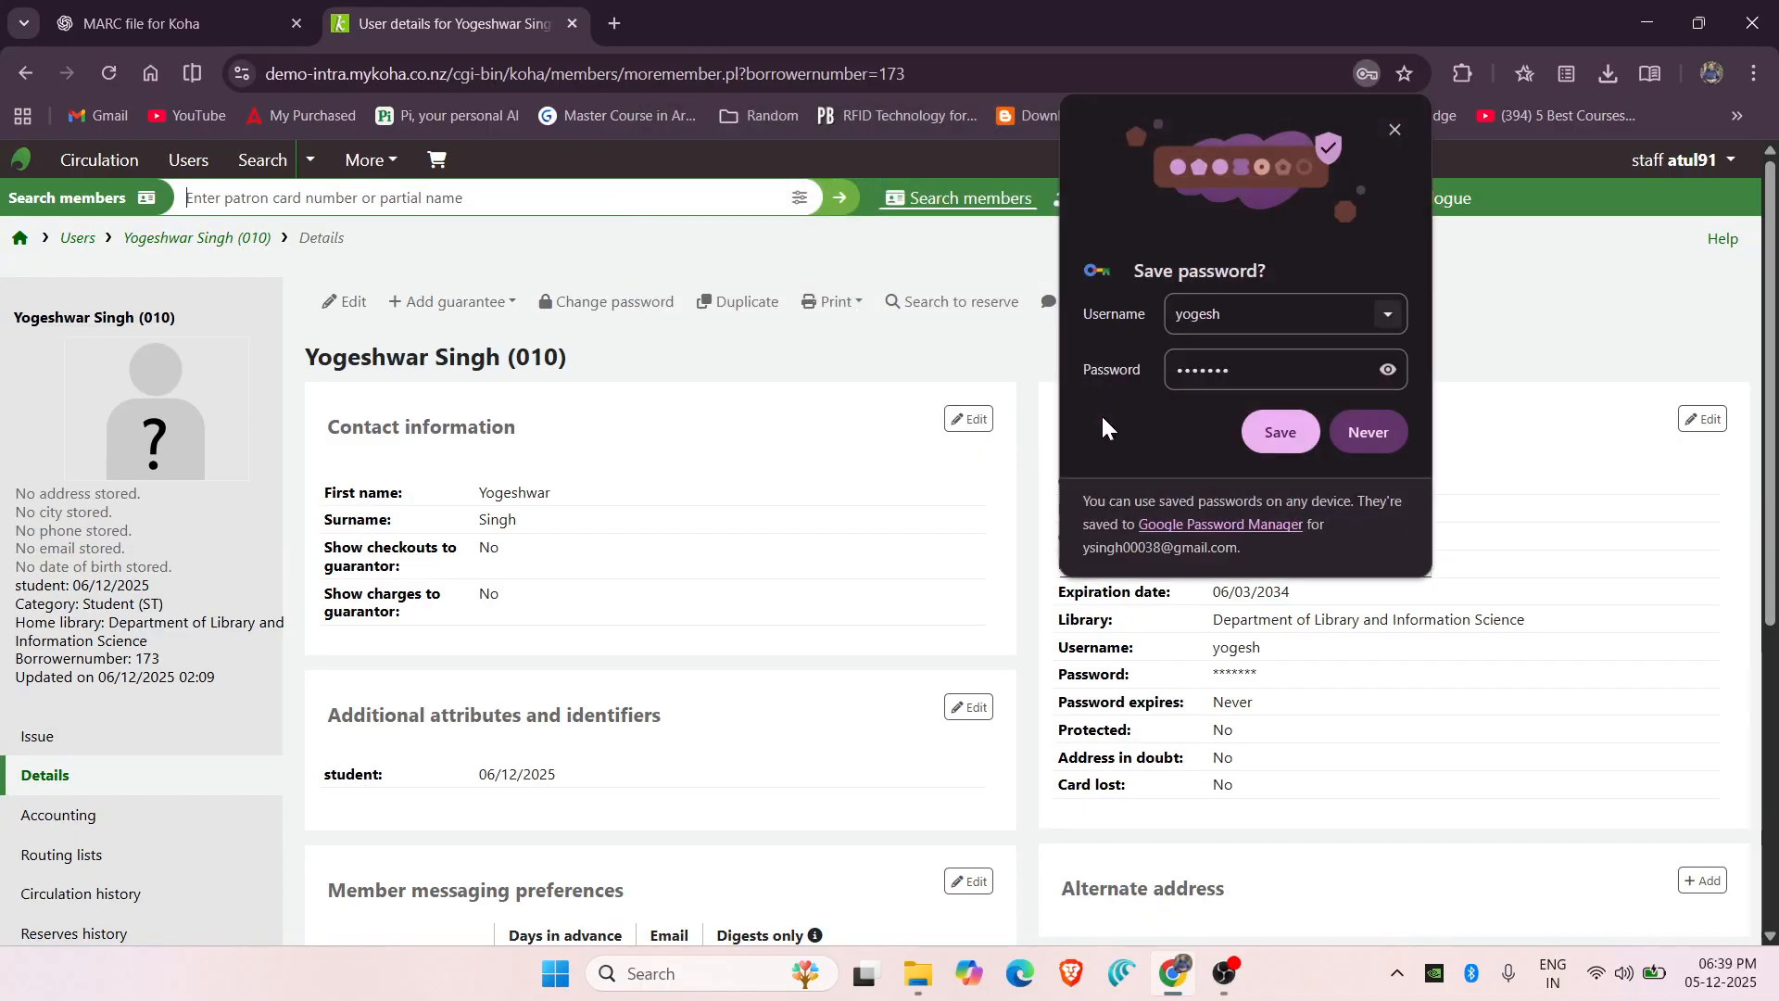
pyautogui.click(1377, 436)
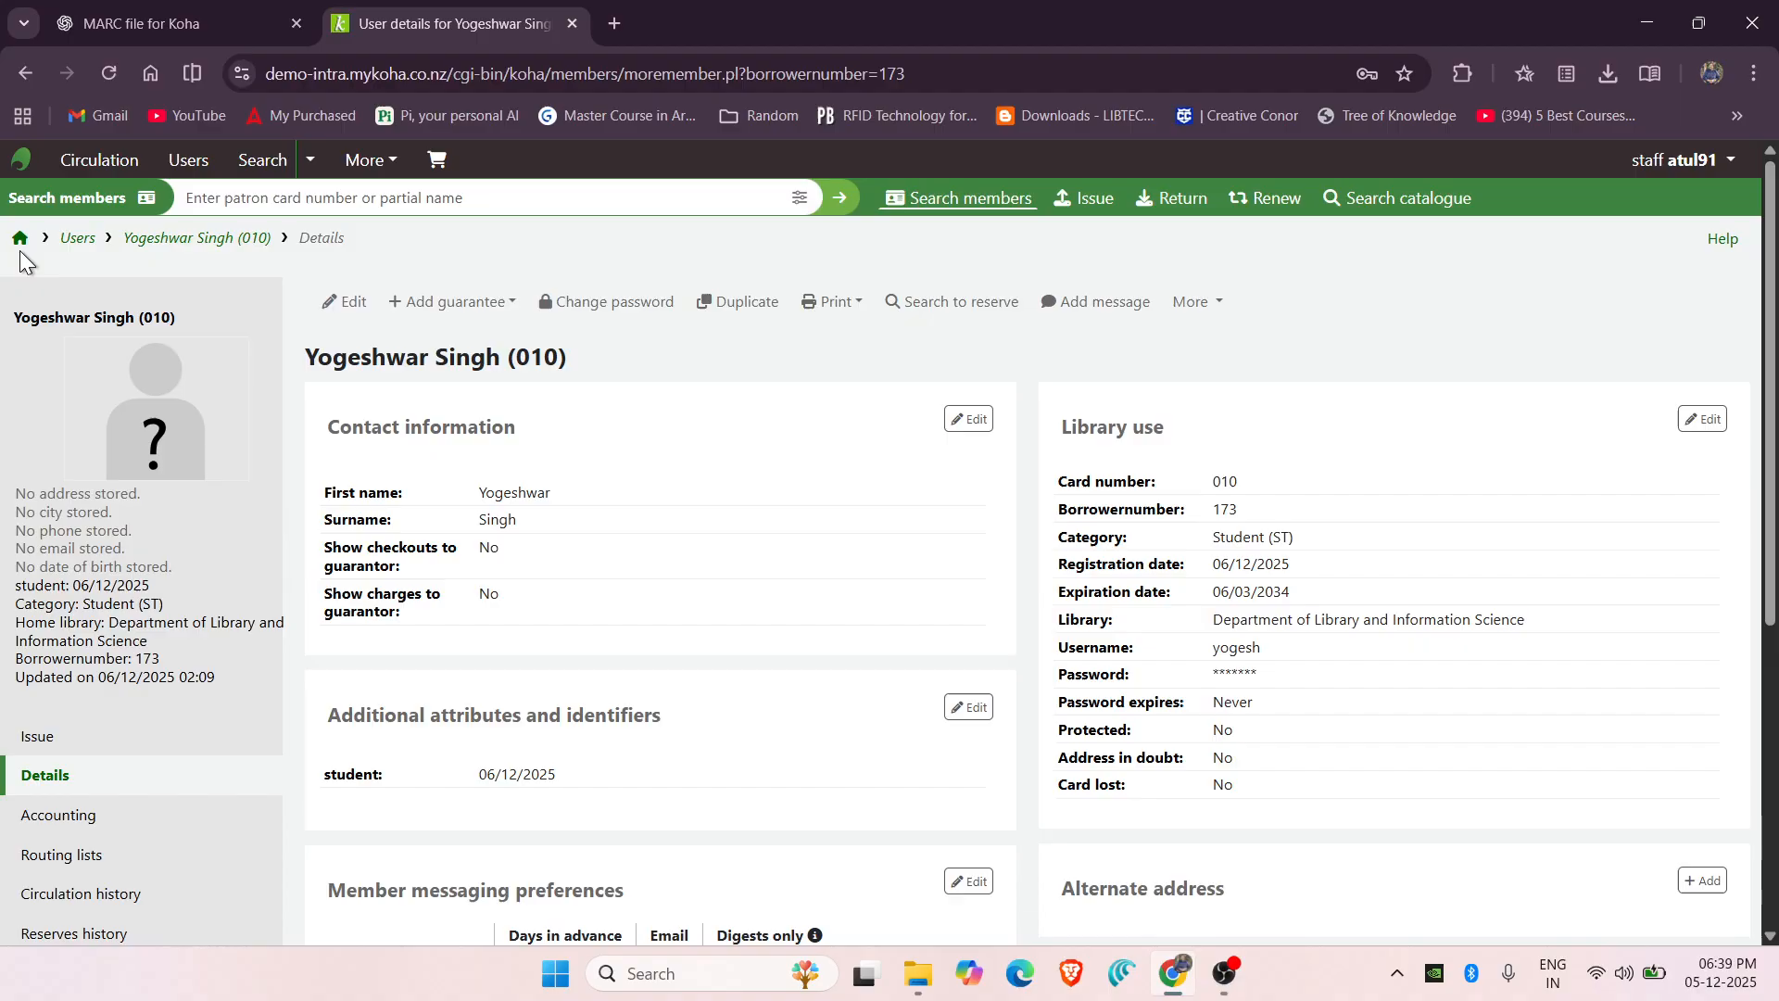
pyautogui.click(21, 242)
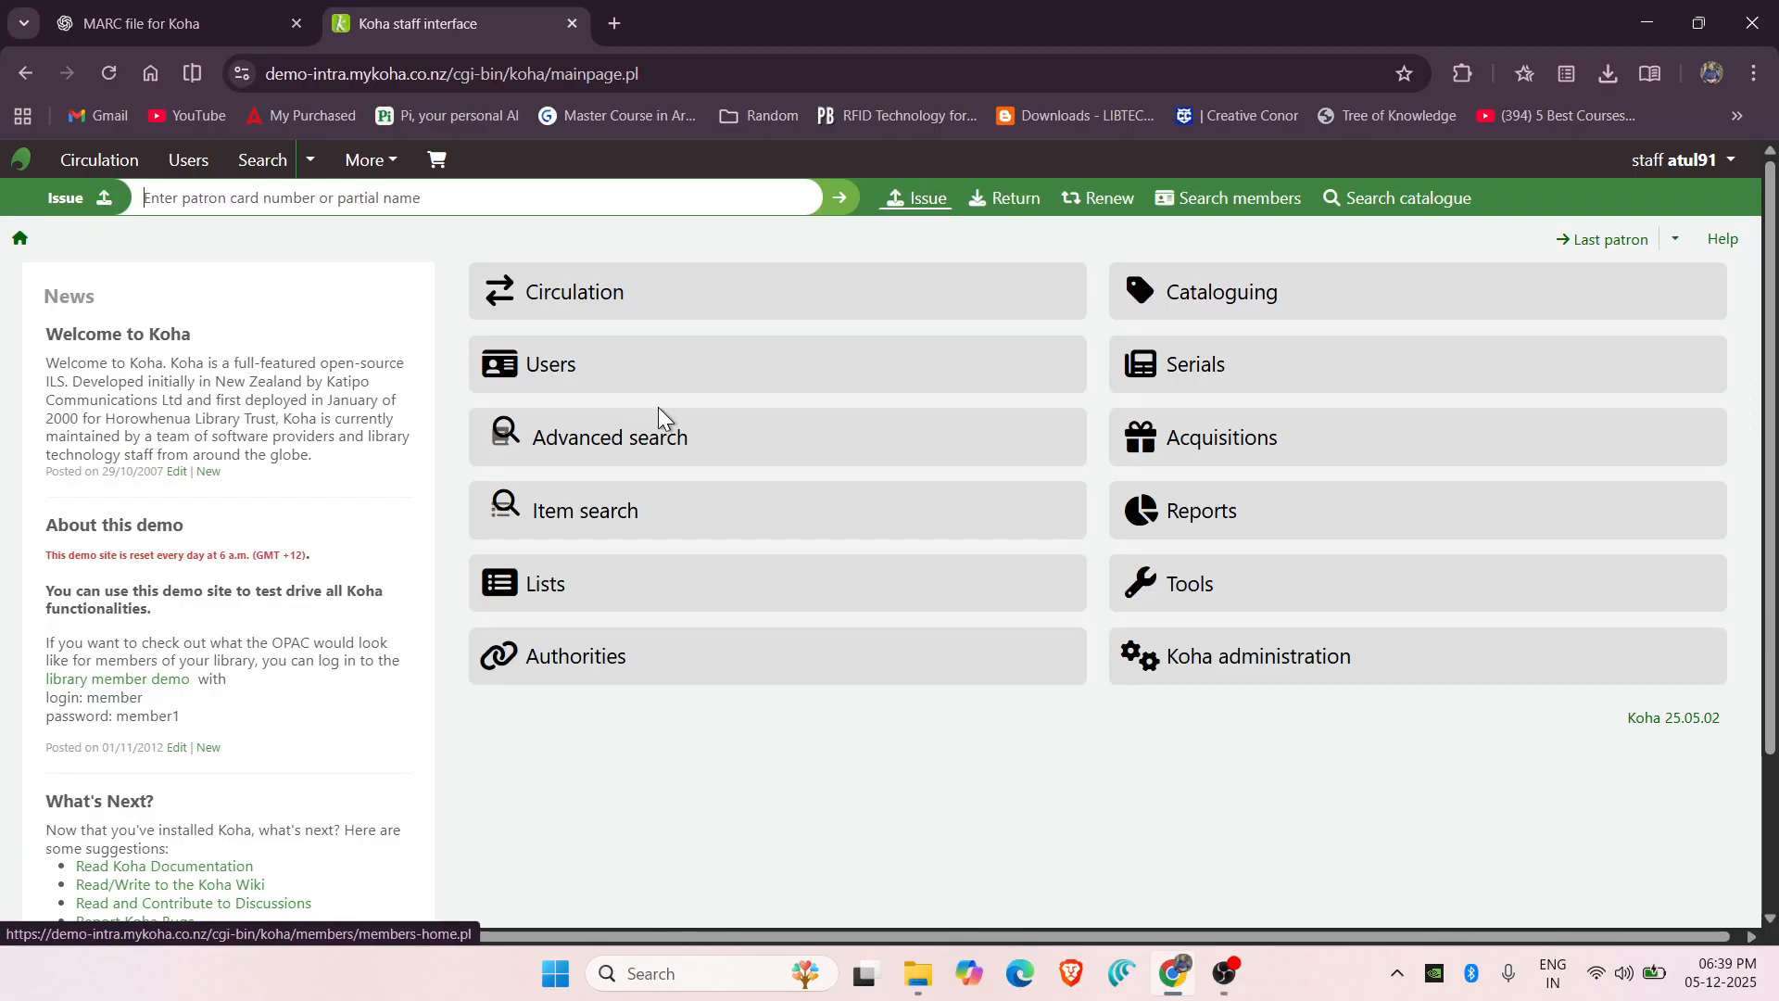
pyautogui.click(655, 305)
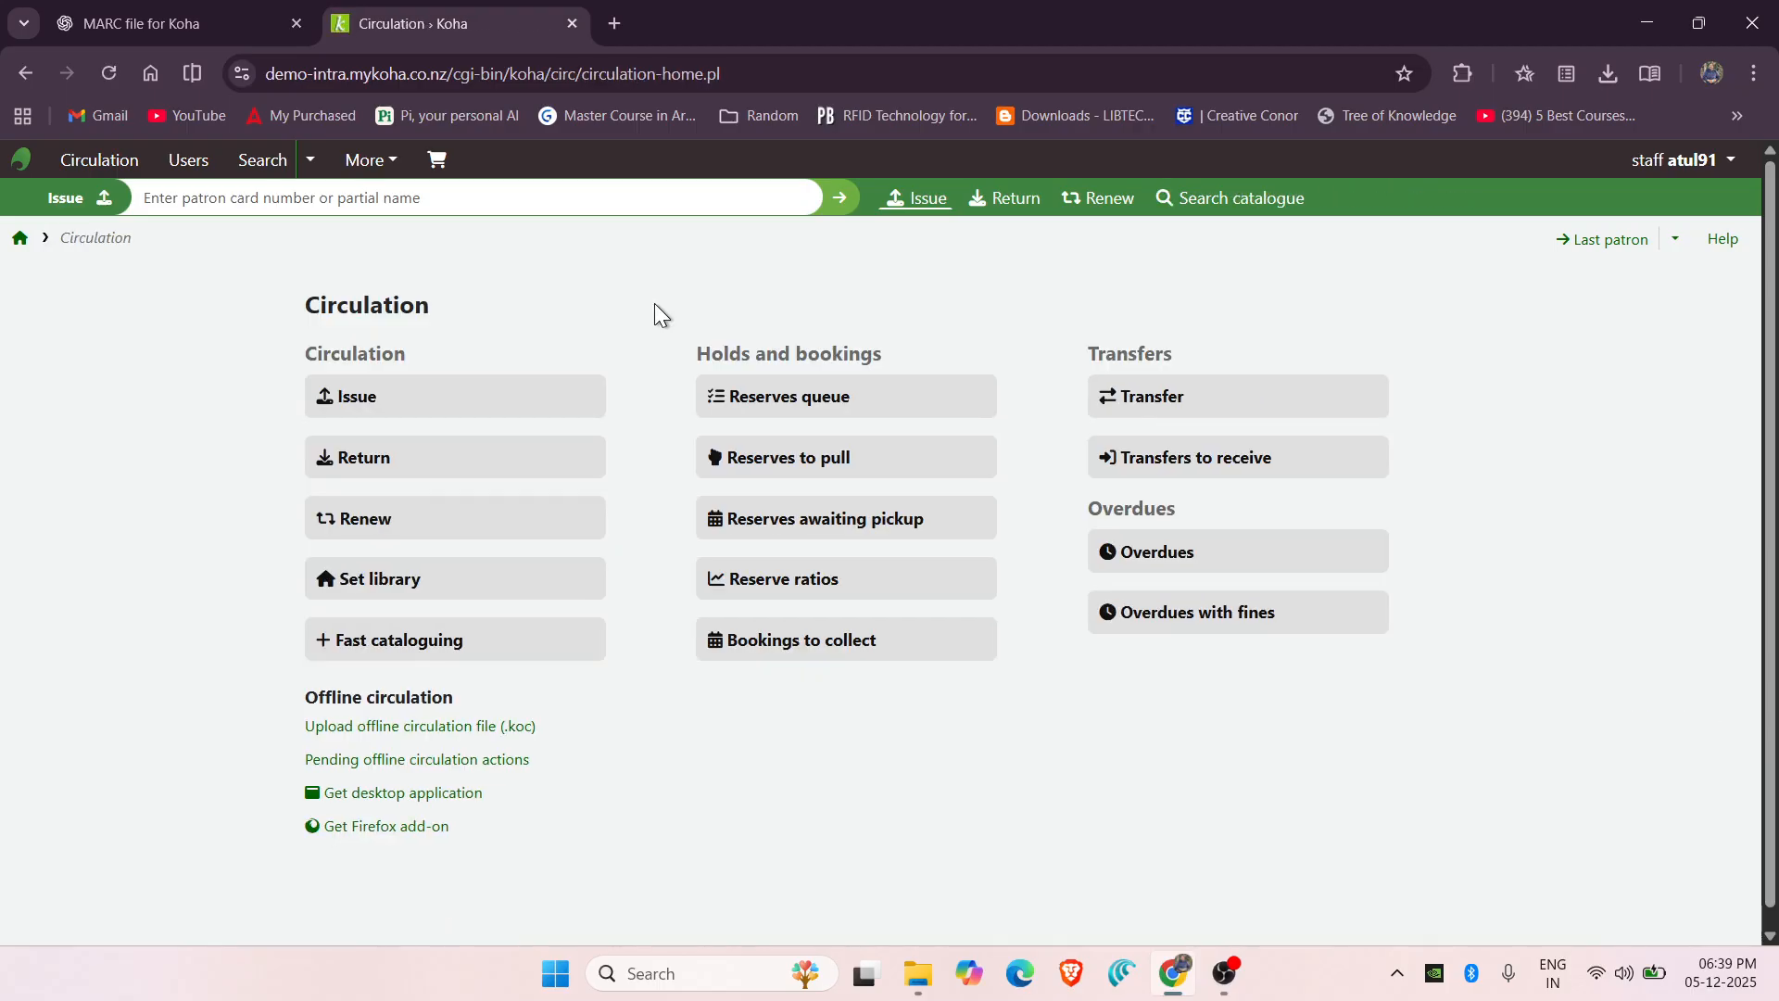
pyautogui.click(391, 401)
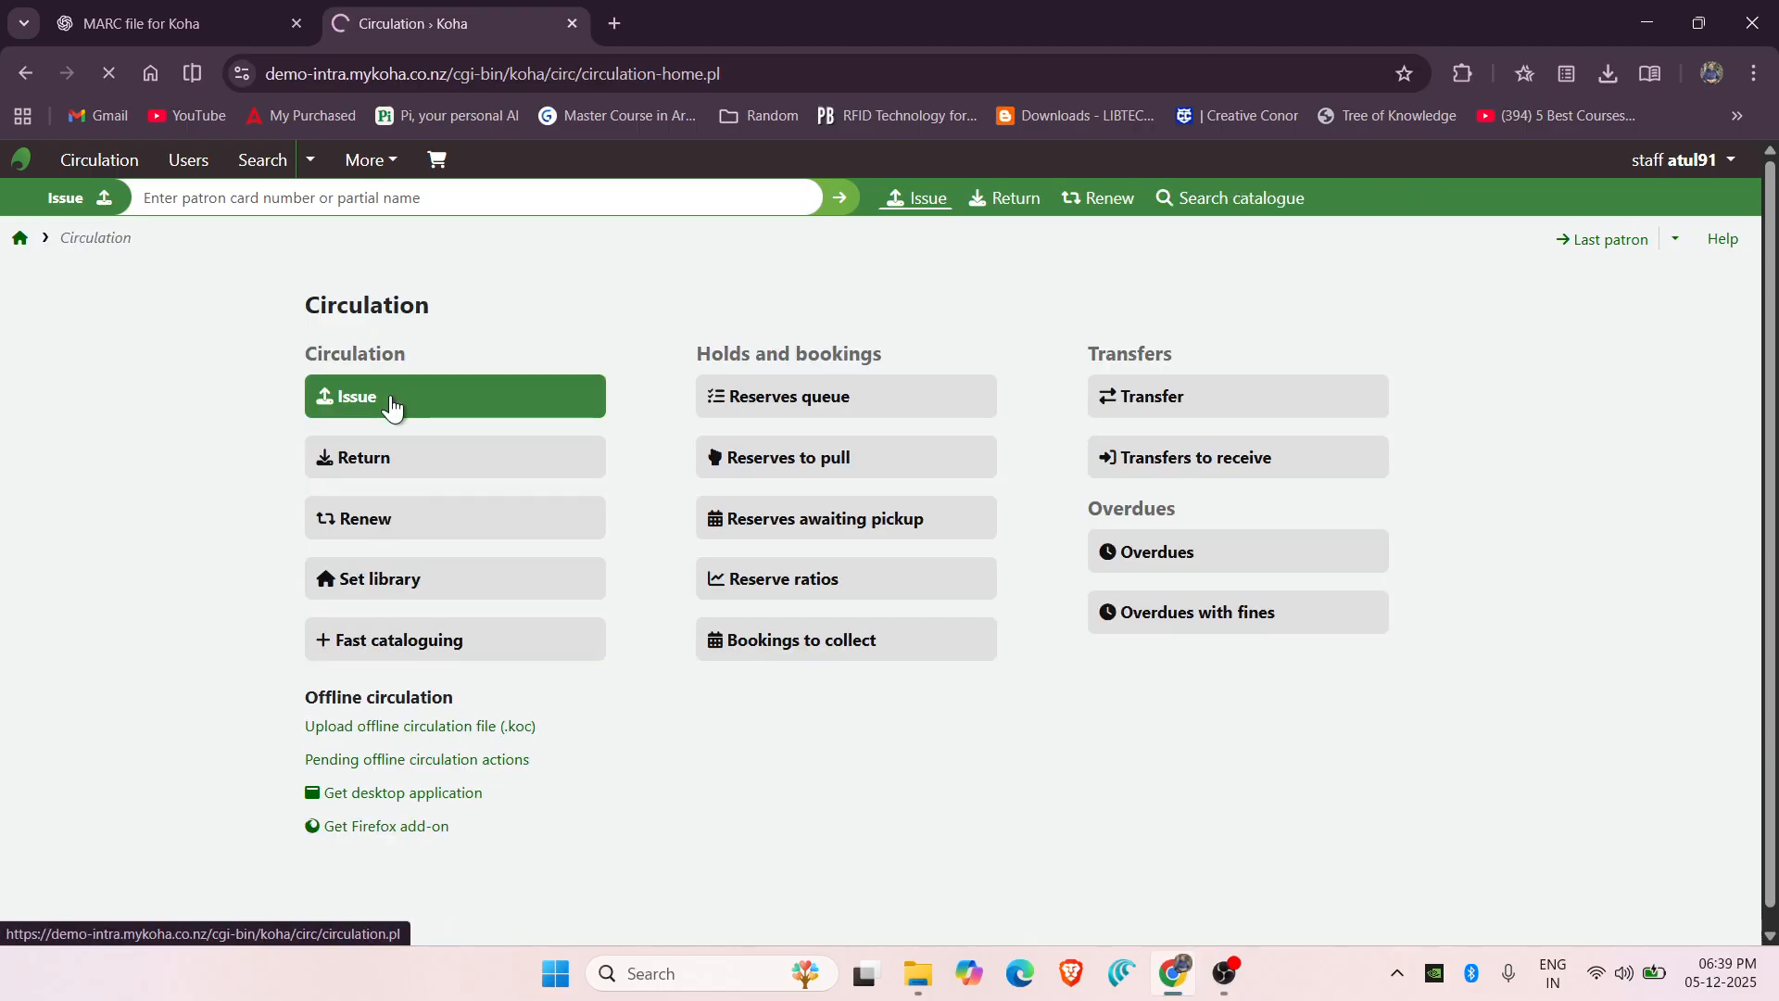
pyautogui.click(482, 370)
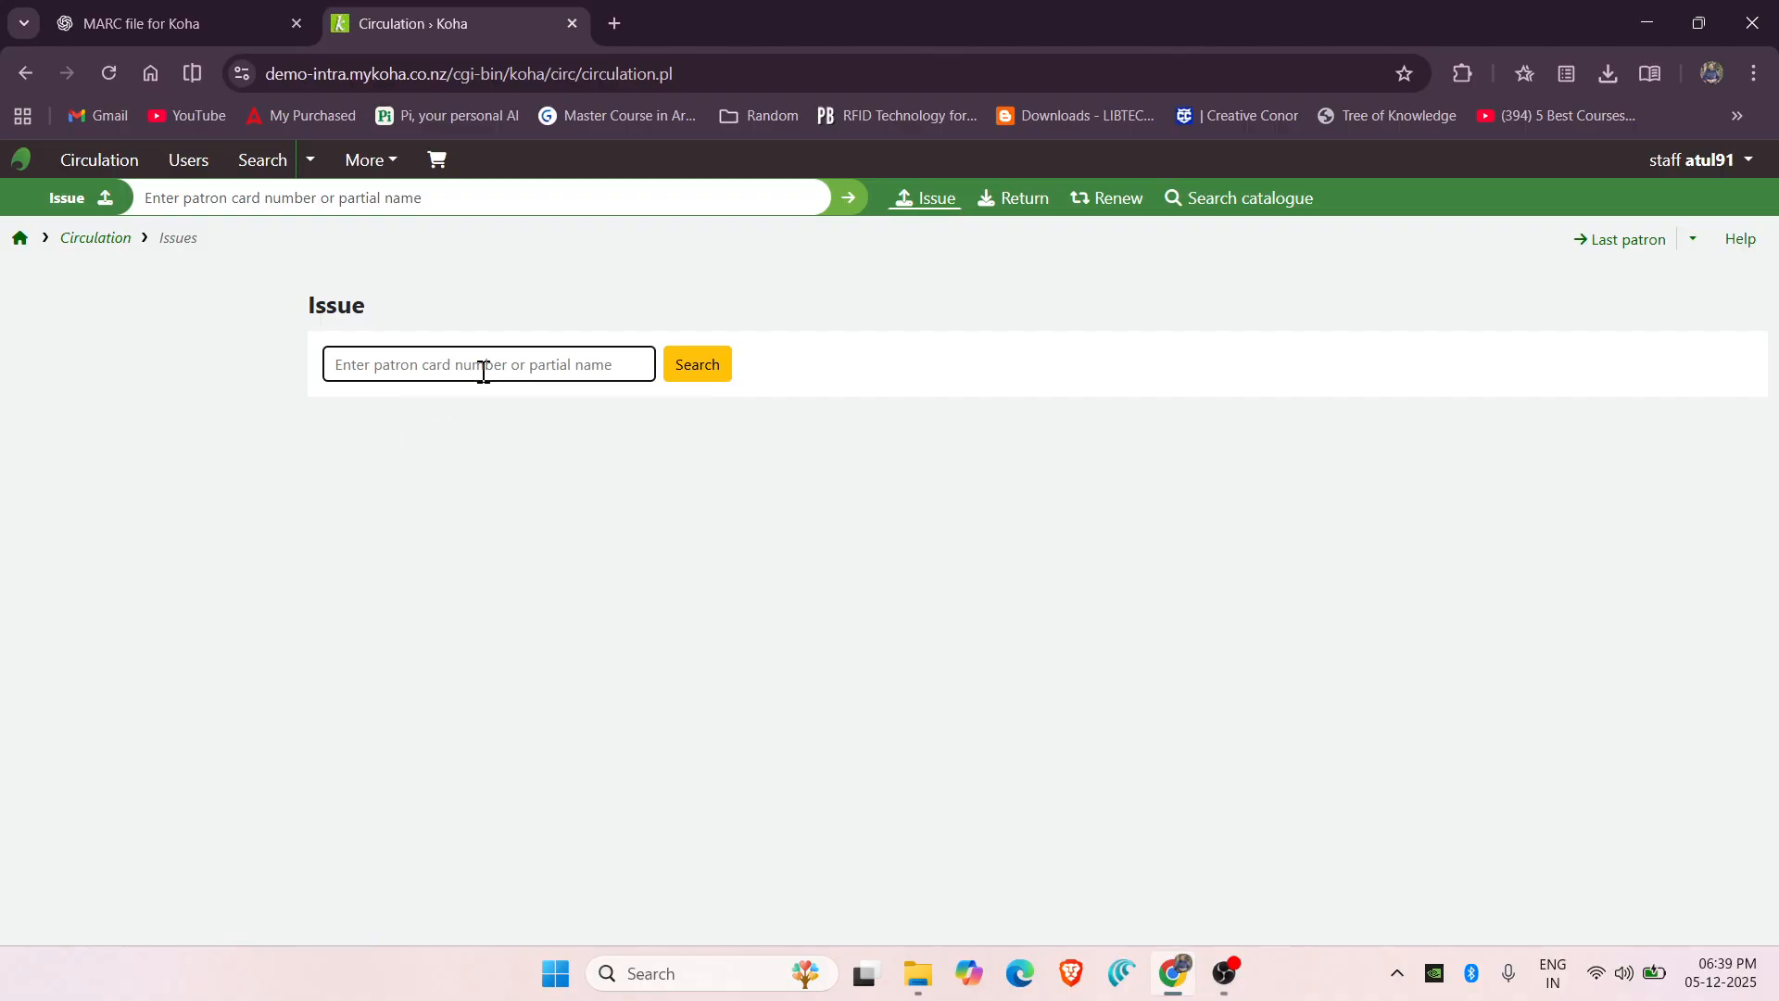
pyautogui.write('010')
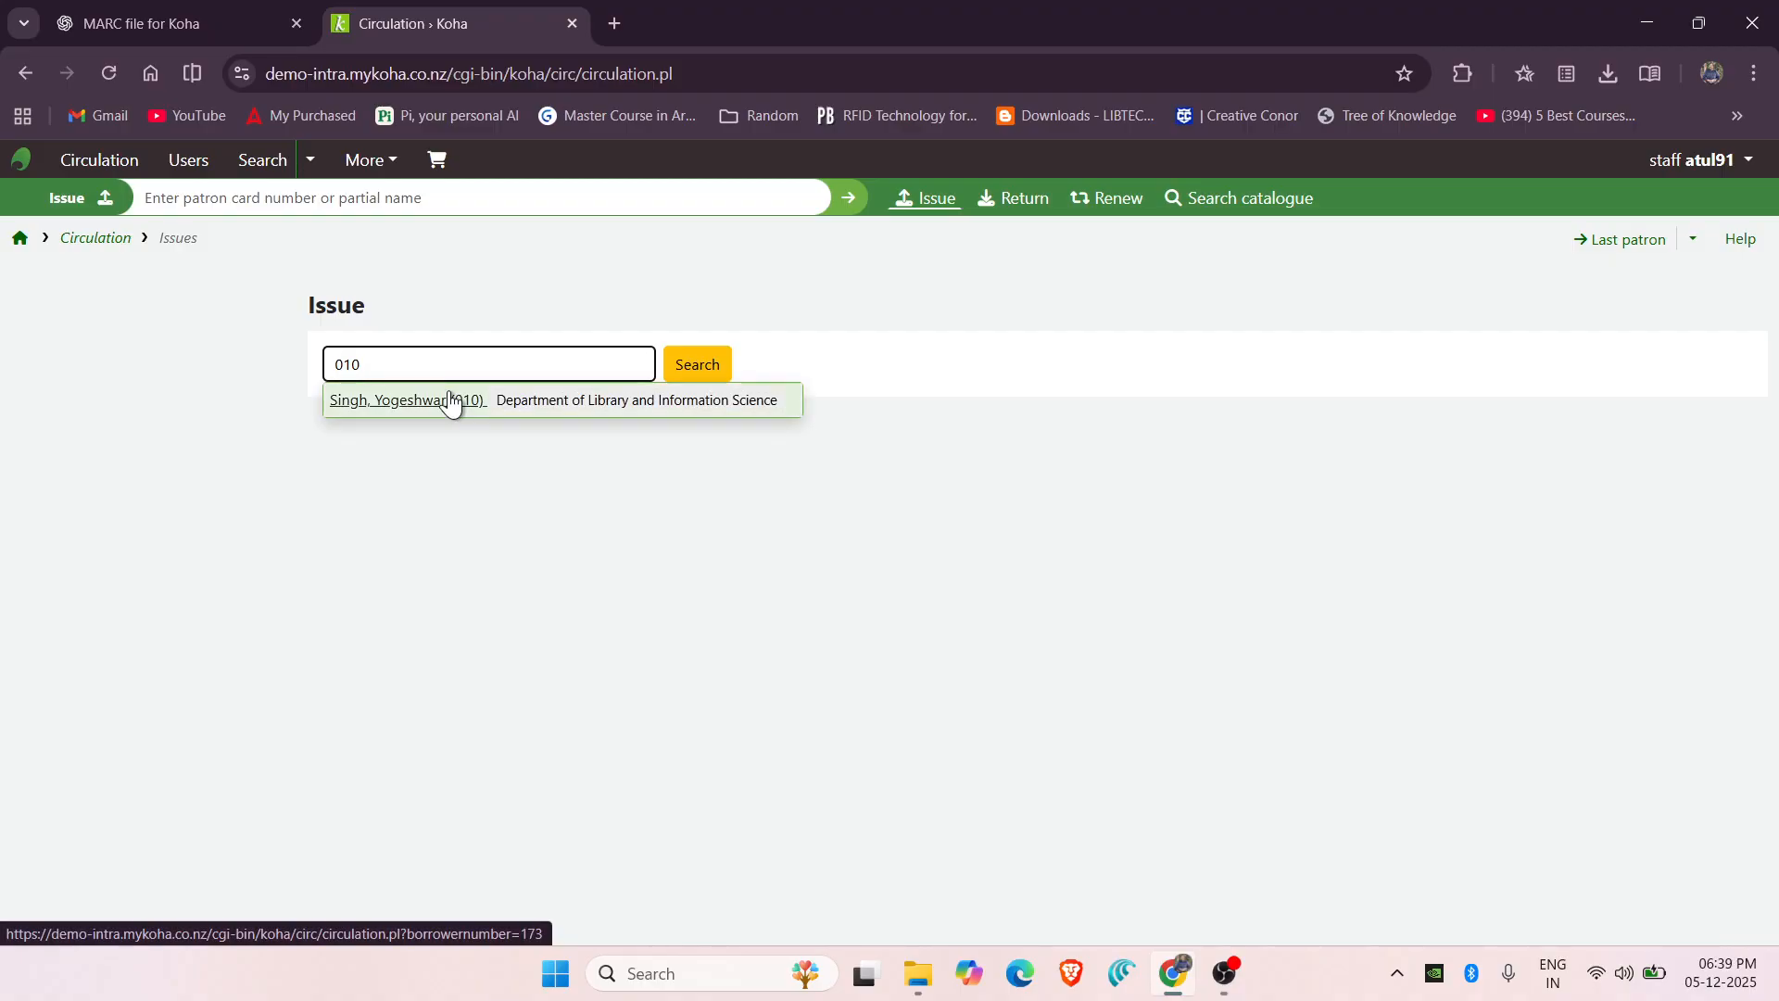
pyautogui.click(691, 384)
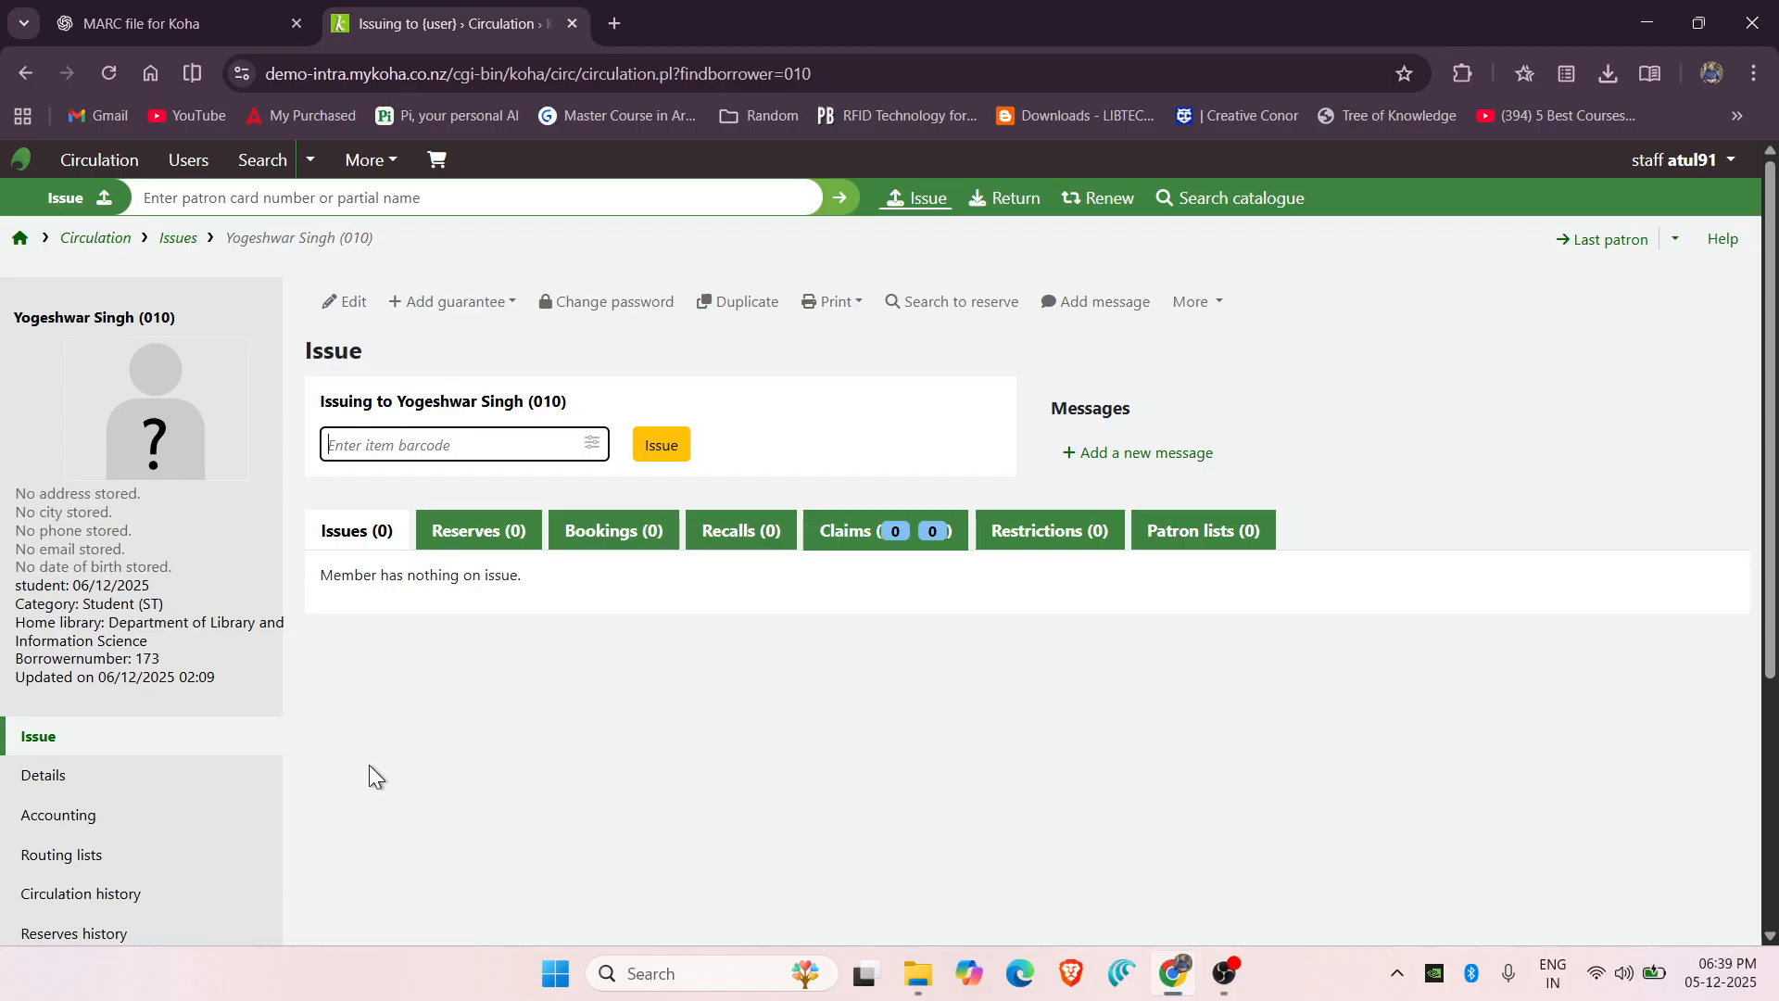
pyautogui.scroll(-1, 369, 764)
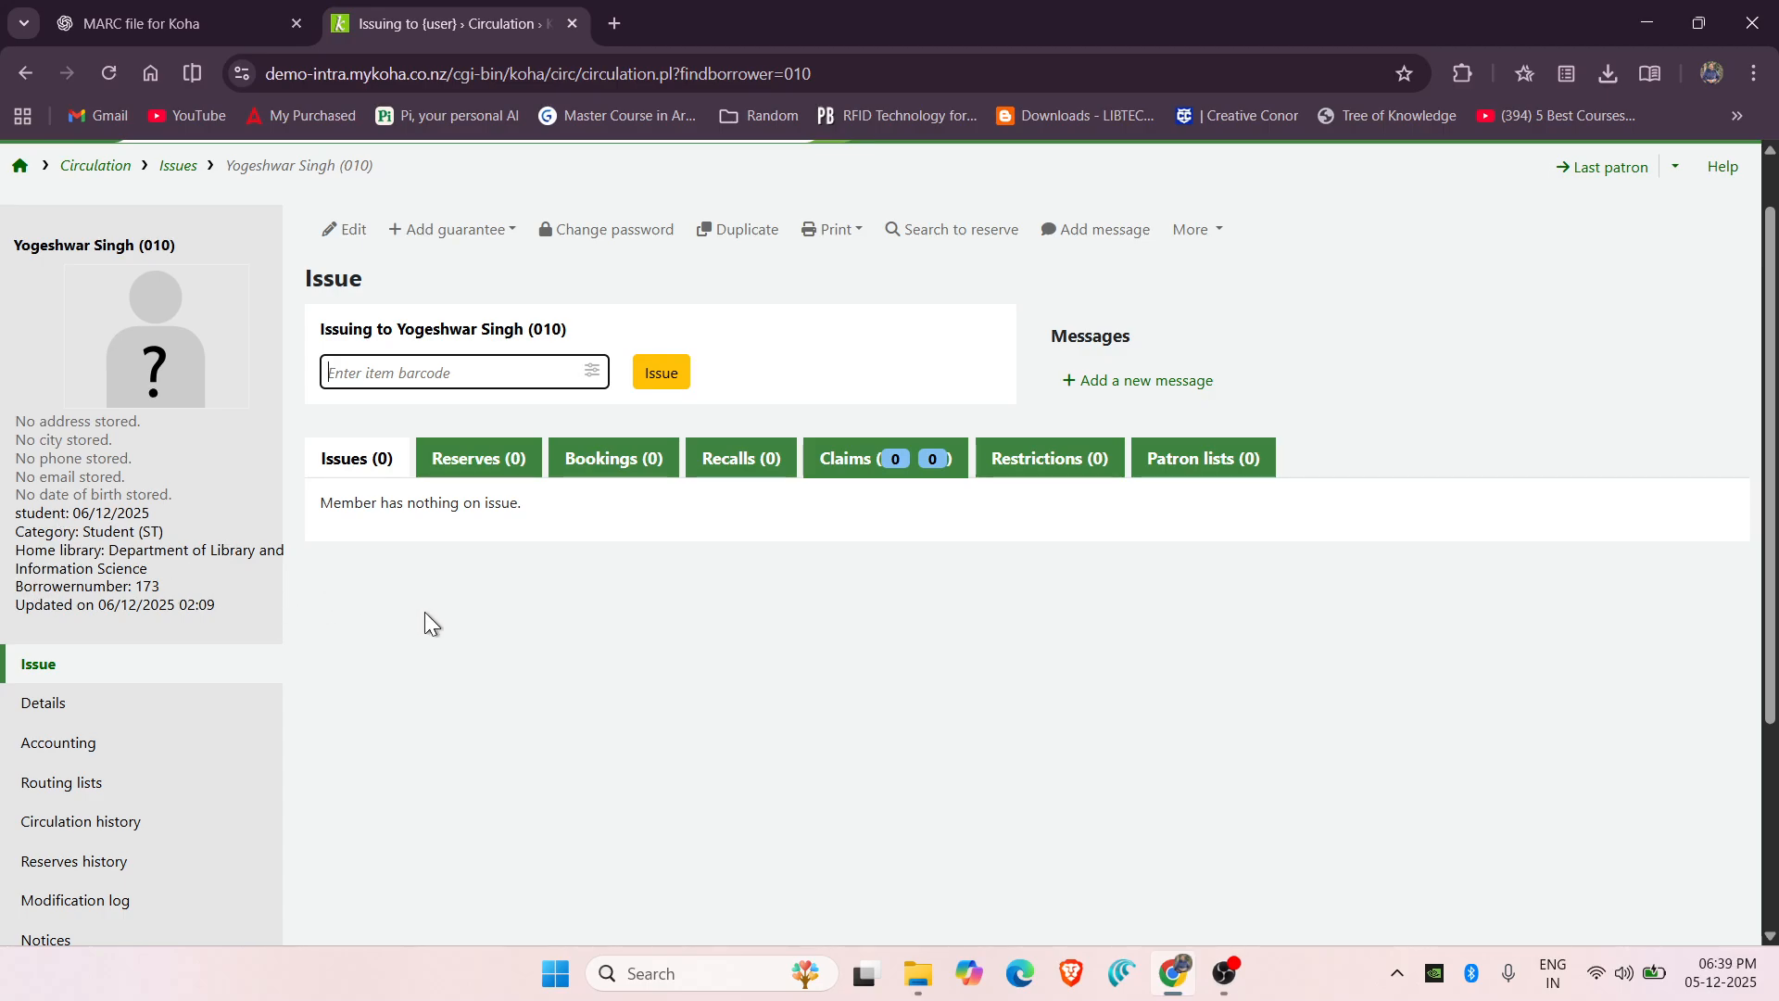
pyautogui.scroll(1, 424, 612)
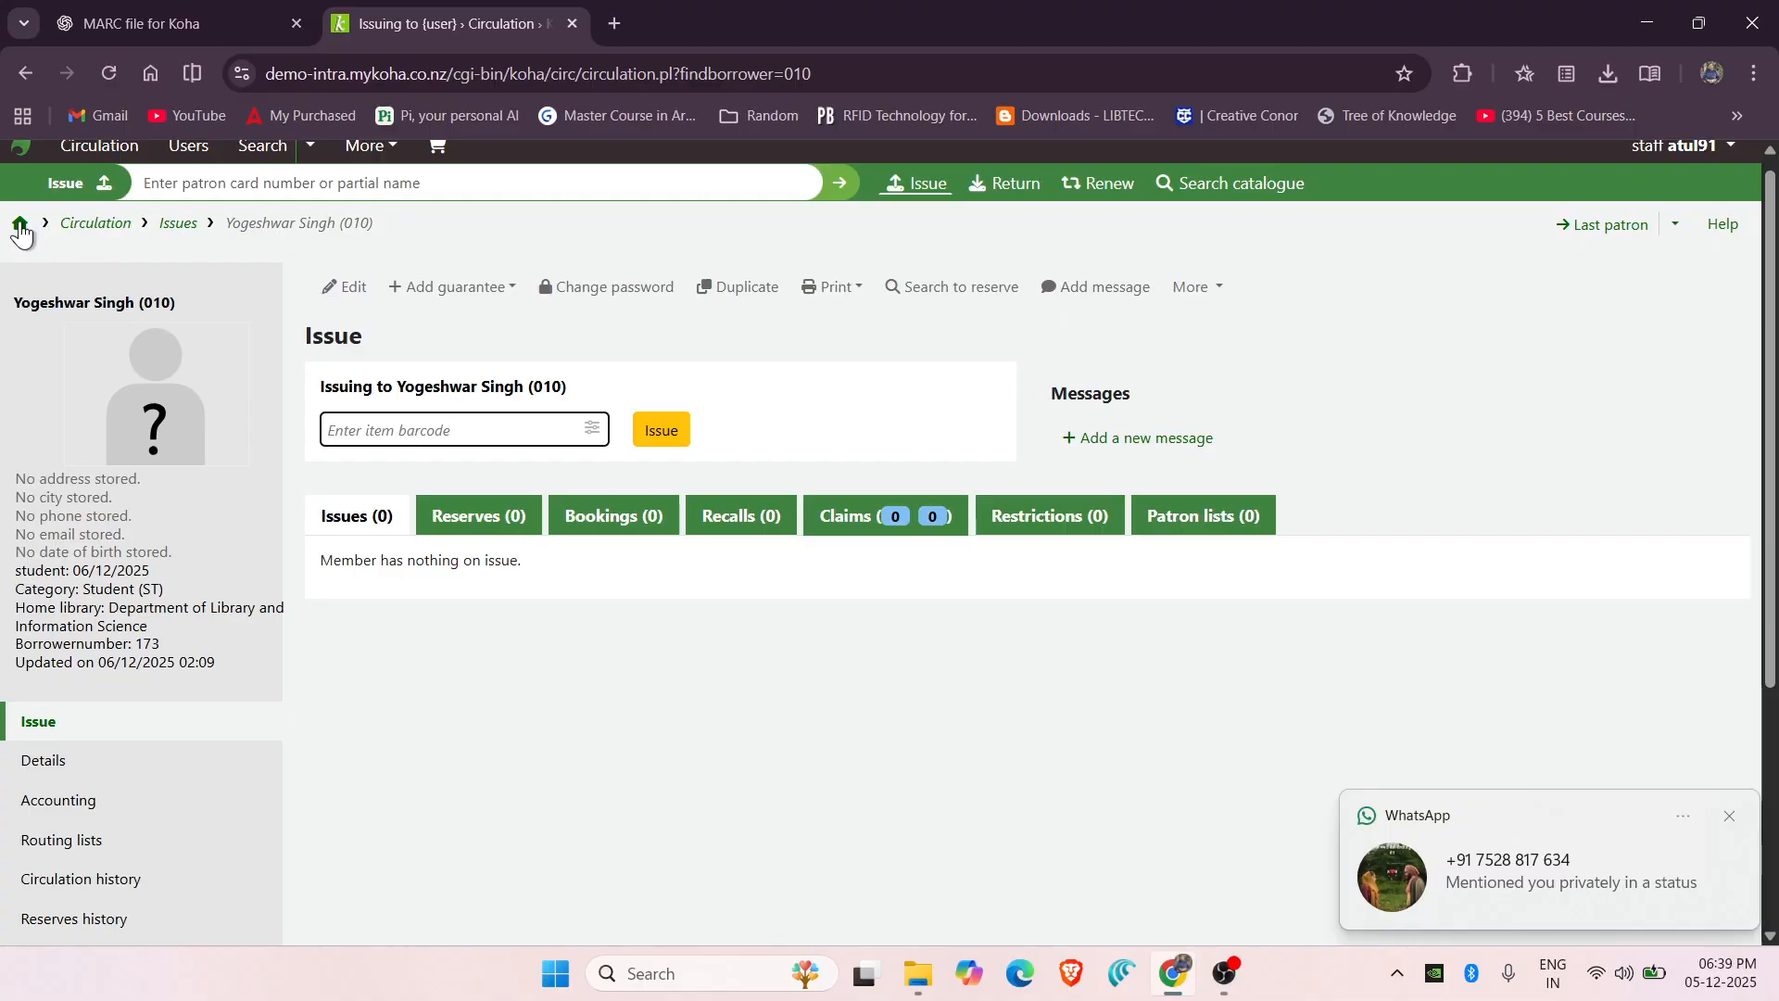
pyautogui.click(1725, 818)
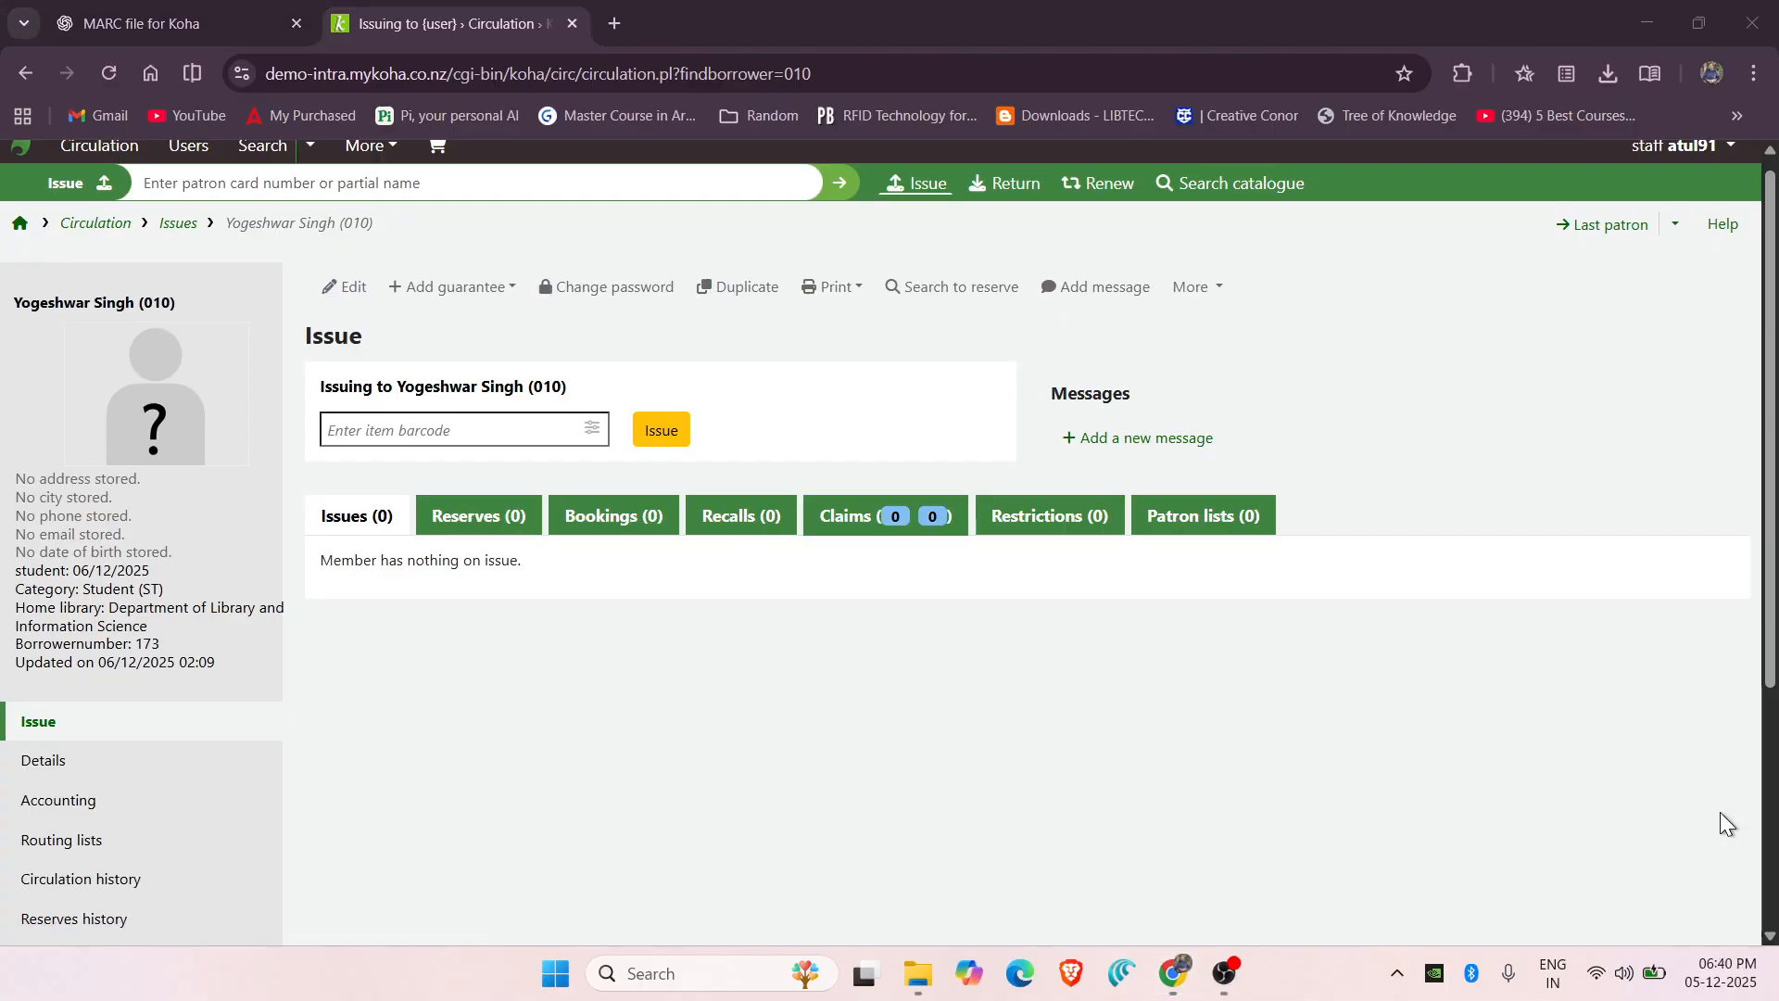
pyautogui.click(20, 223)
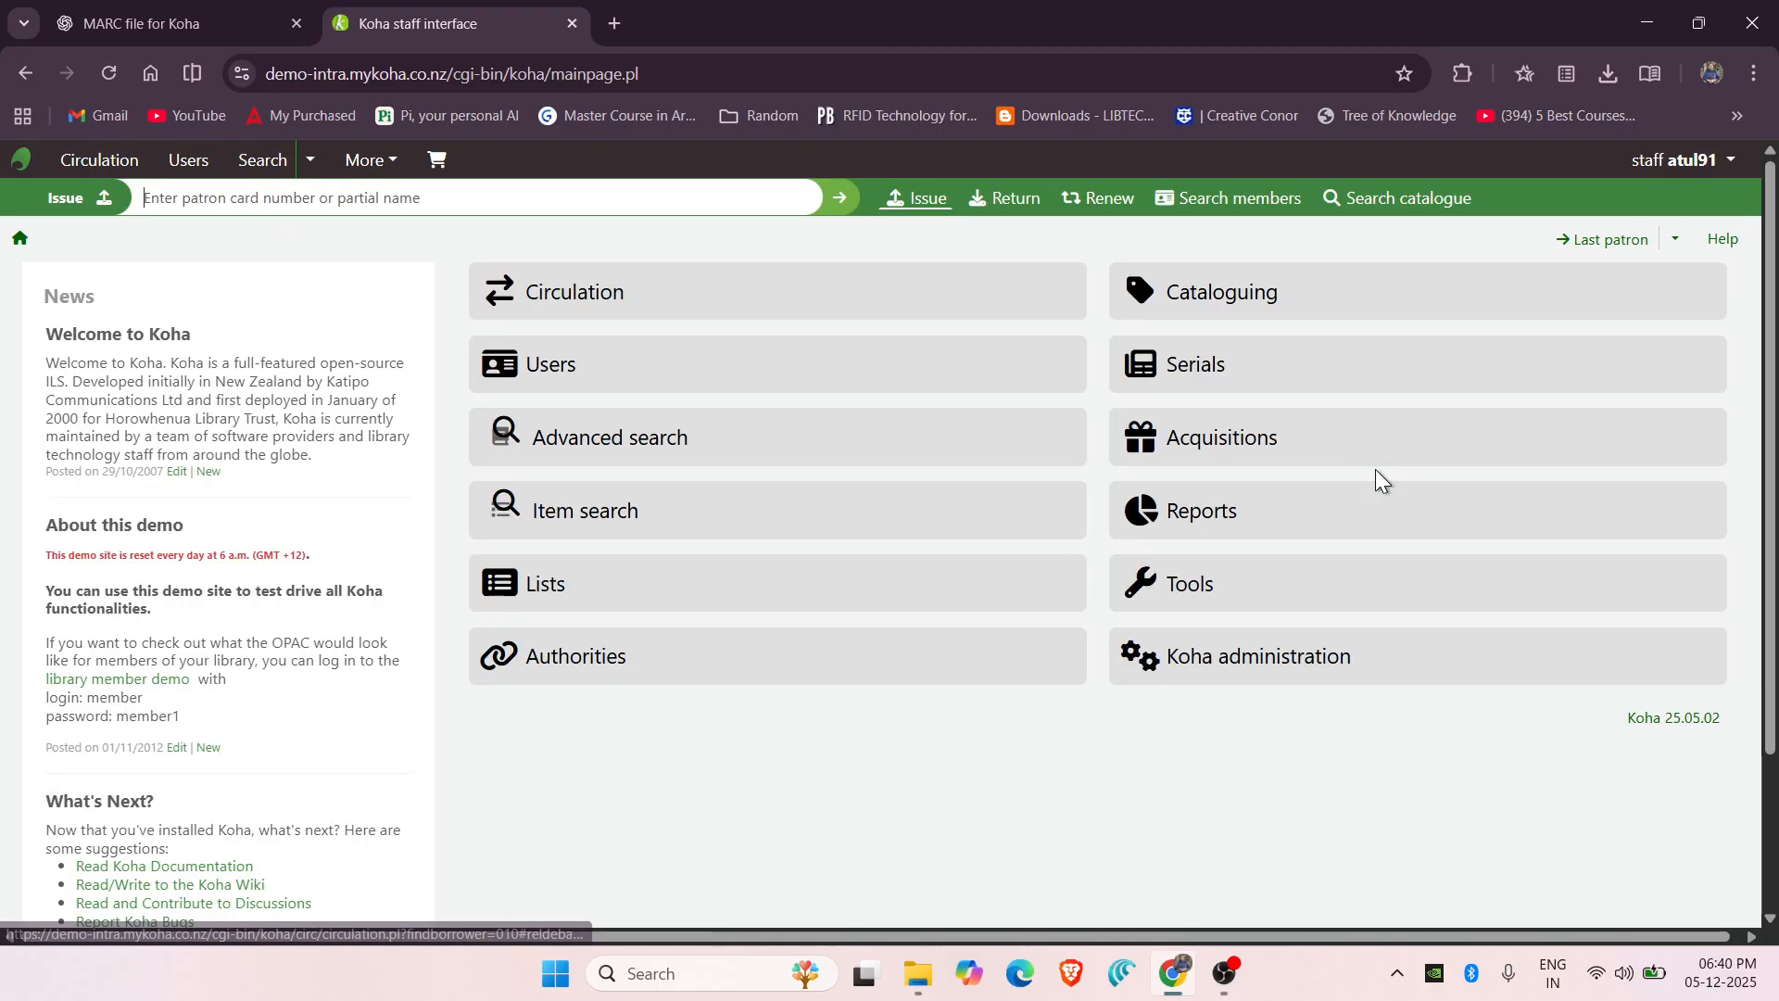
# Search Cataloguing for 'Five Laws of Library Science' and choose Add or edit items on the result.
pyautogui.click(1289, 301)
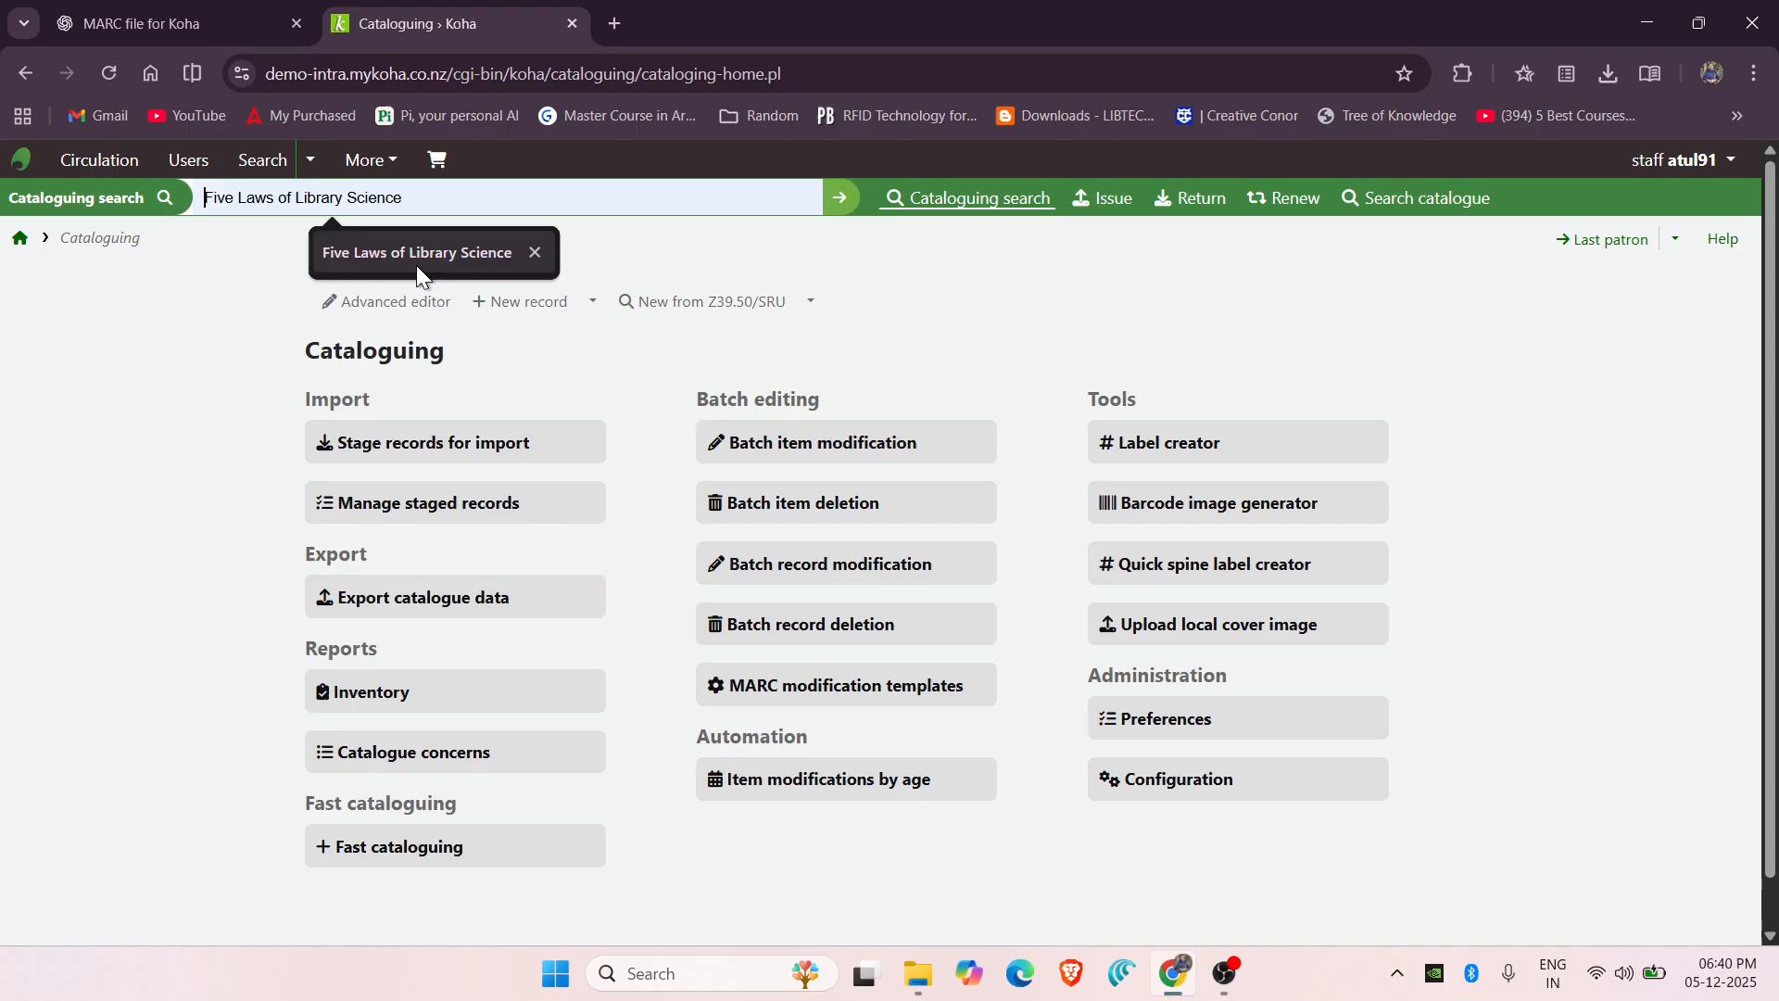
pyautogui.click(415, 265)
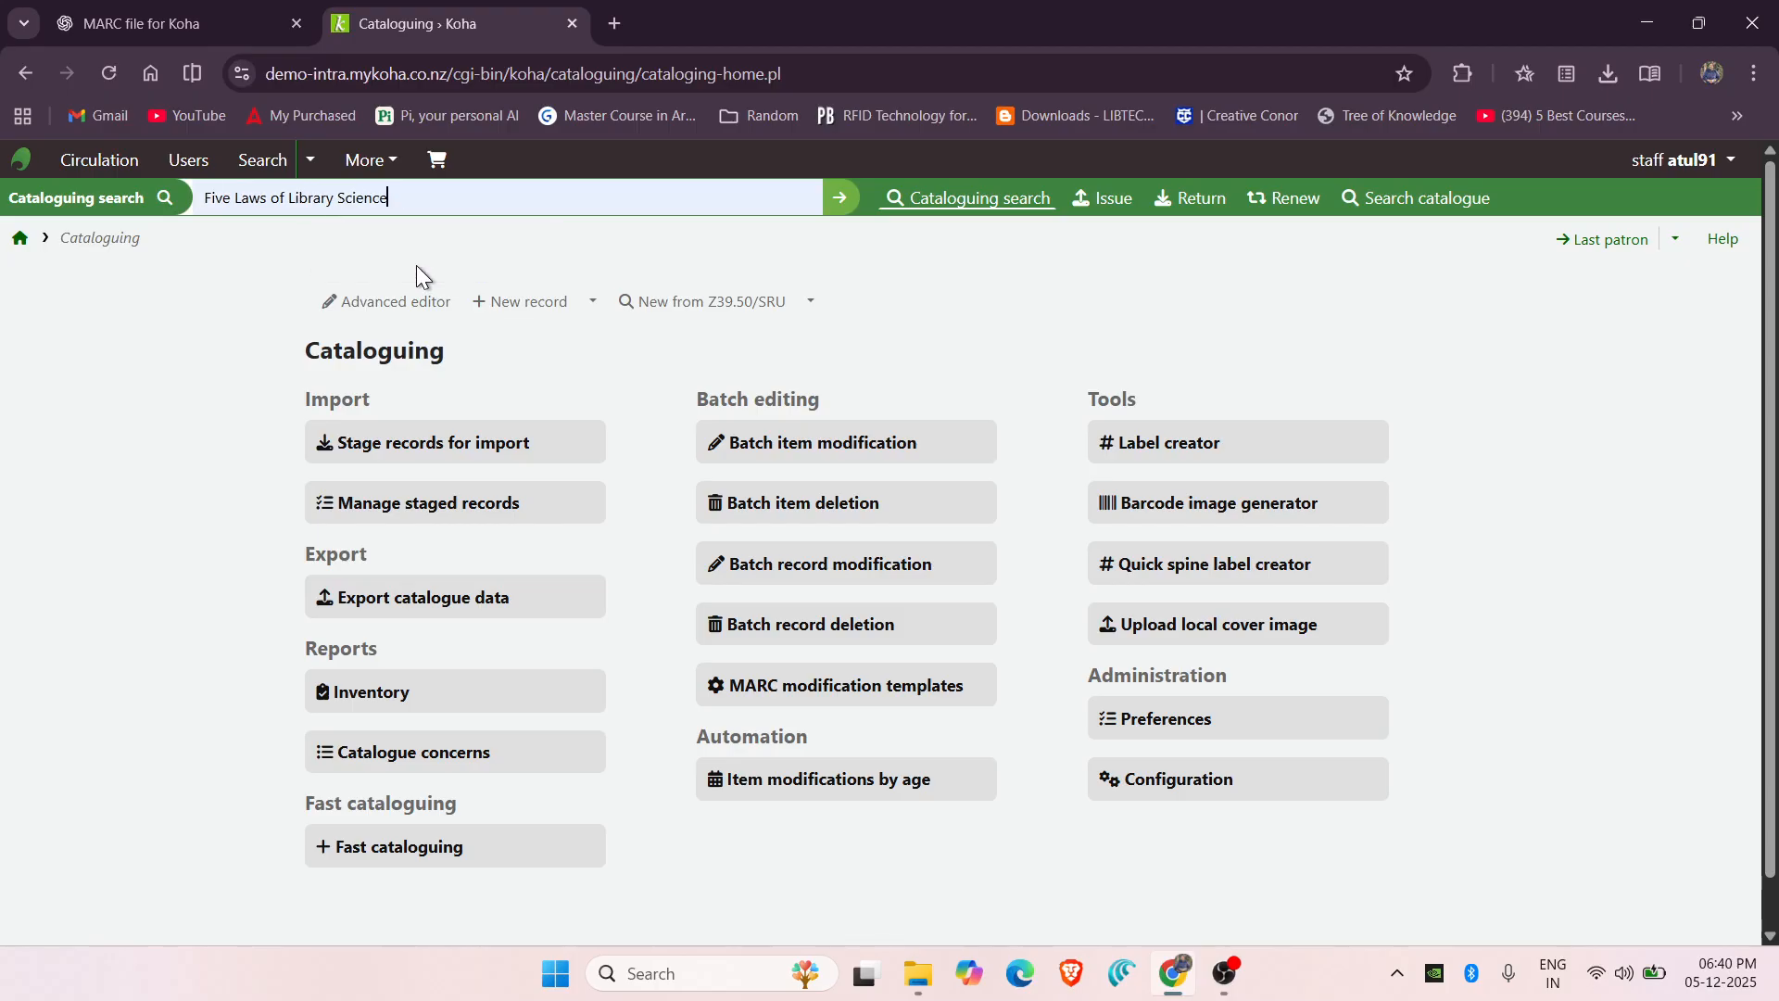
pyautogui.press('Return')
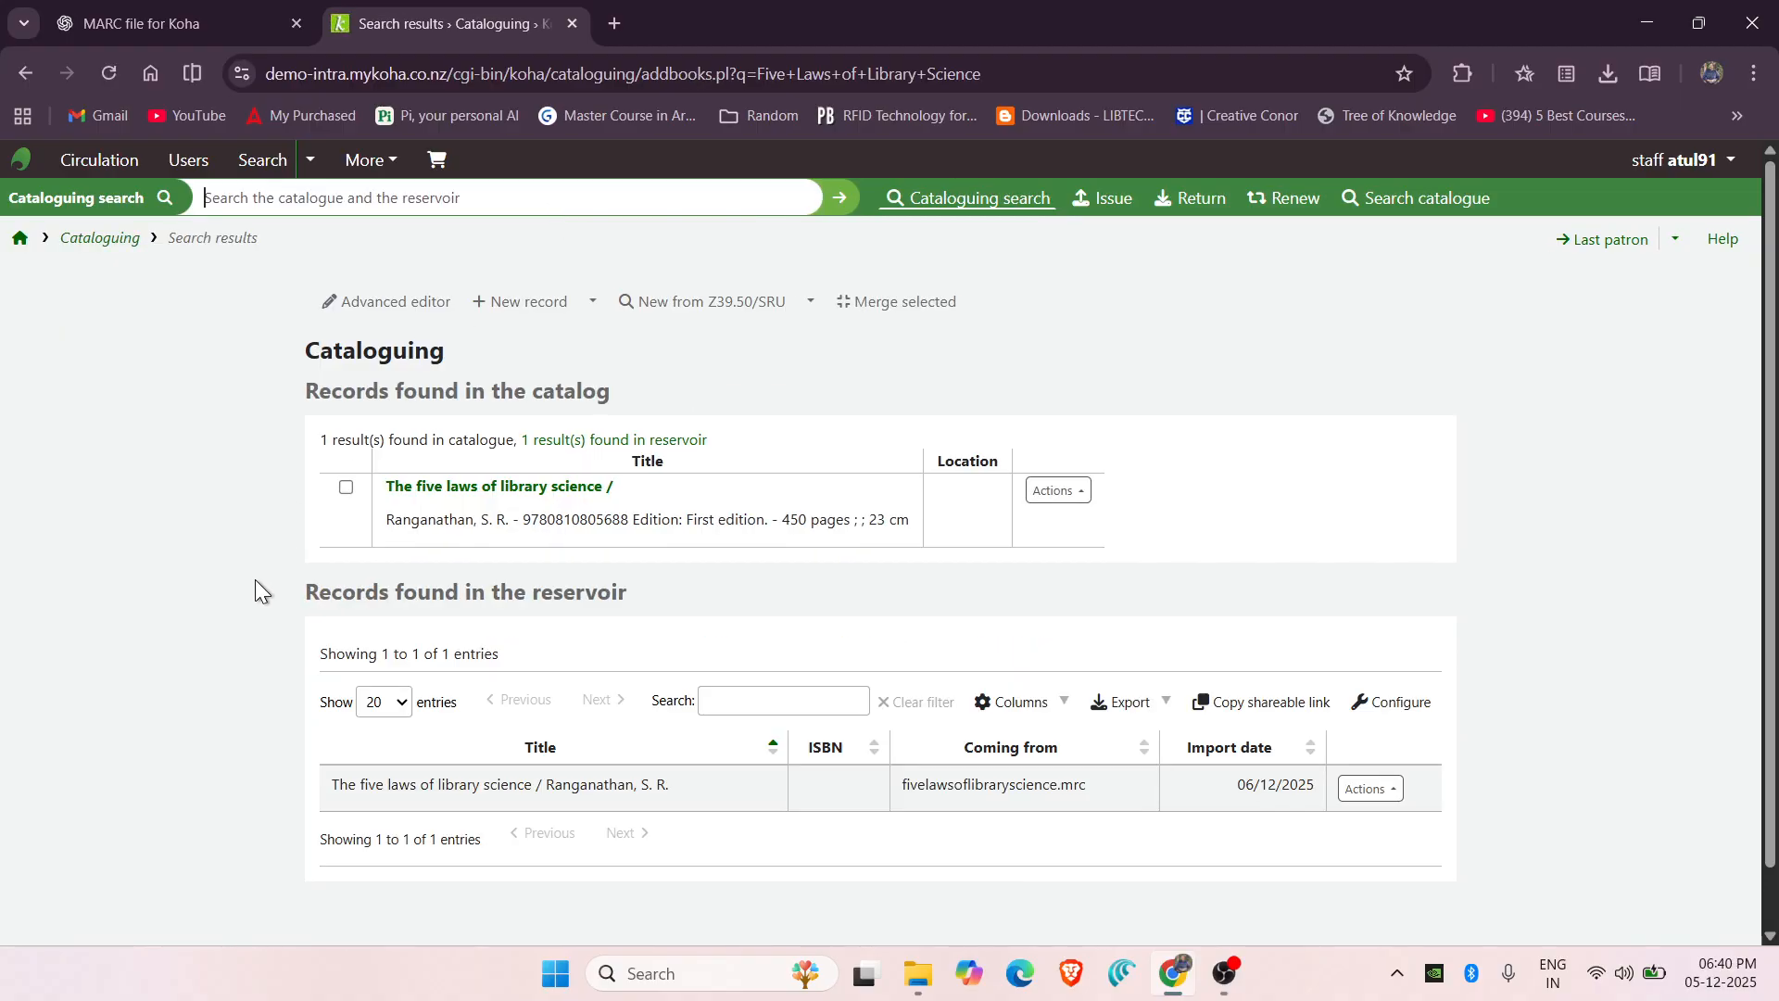
pyautogui.scroll(-1, 254, 580)
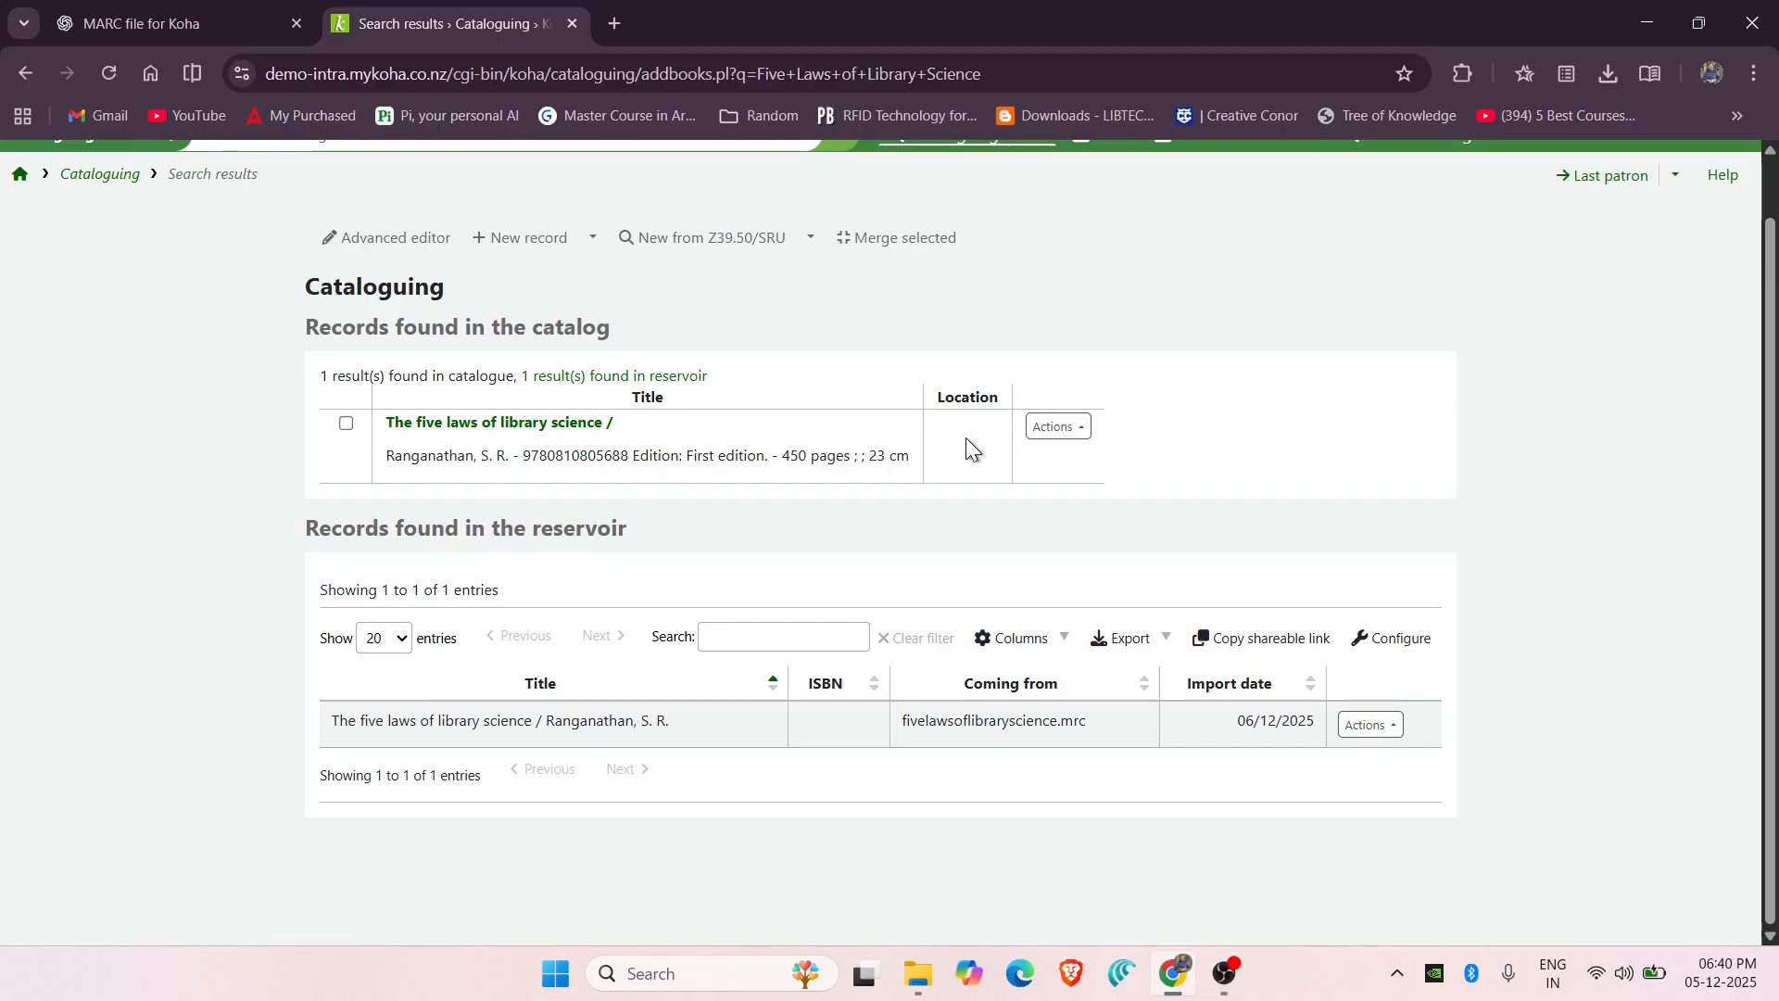
pyautogui.click(1056, 427)
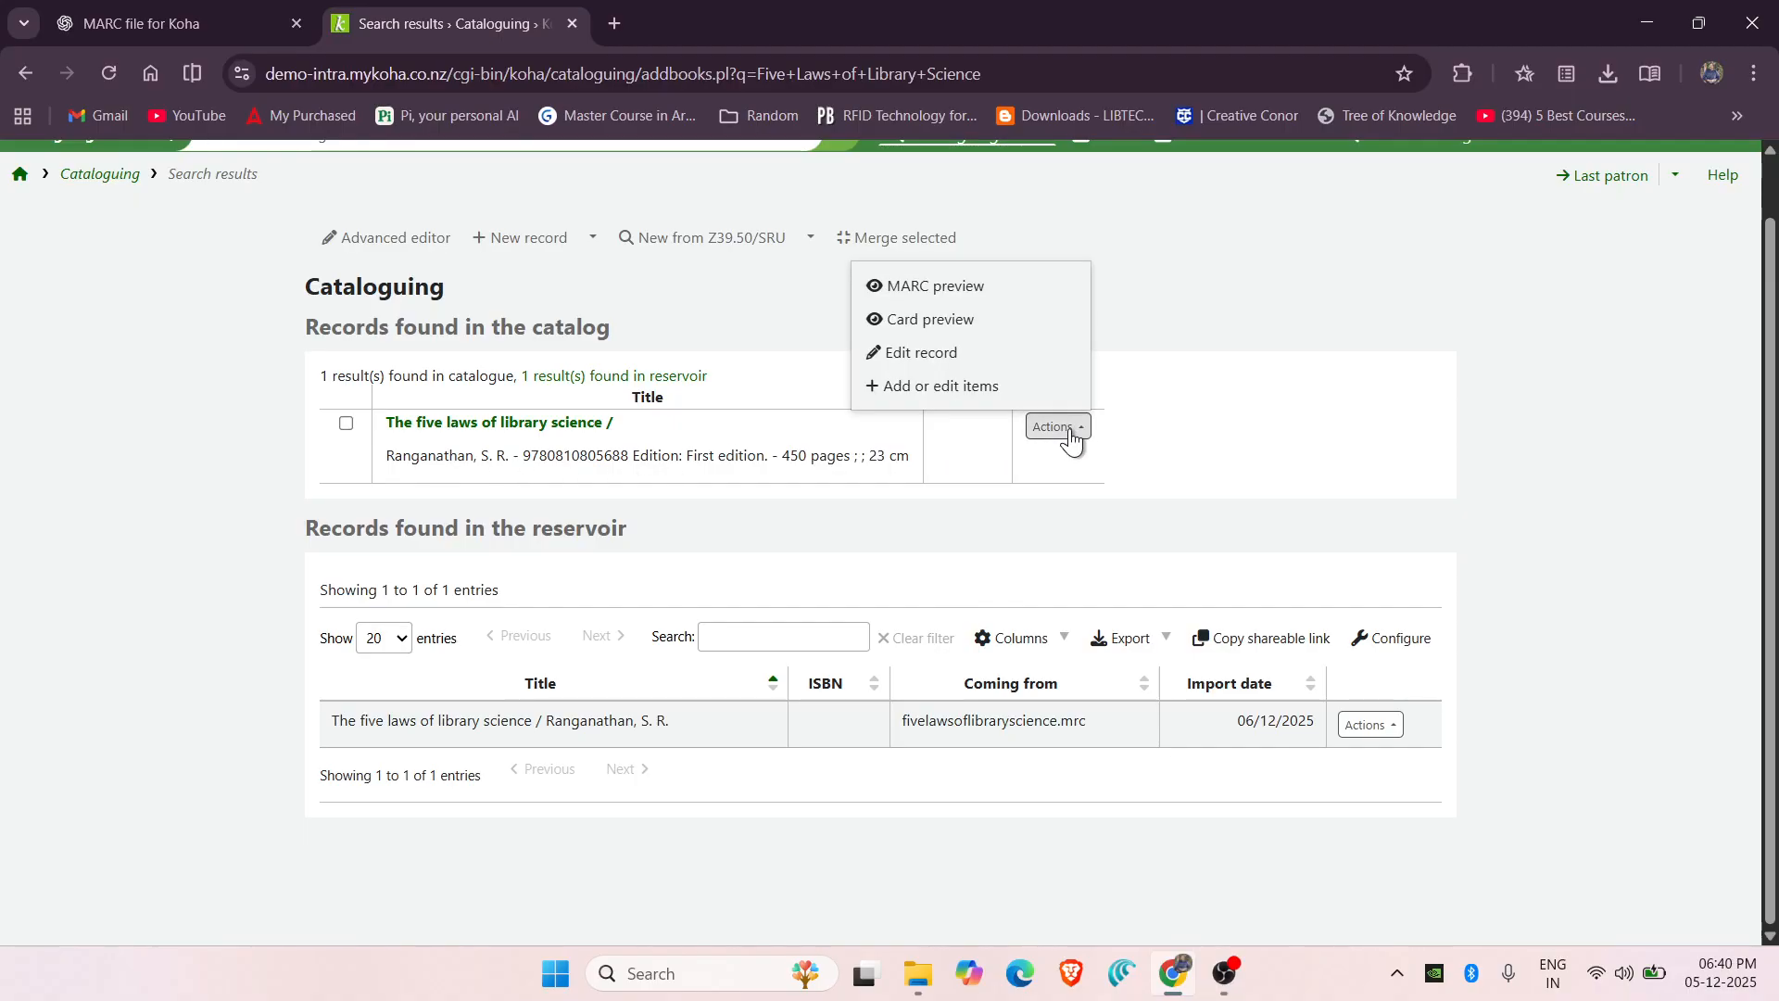
pyautogui.click(937, 397)
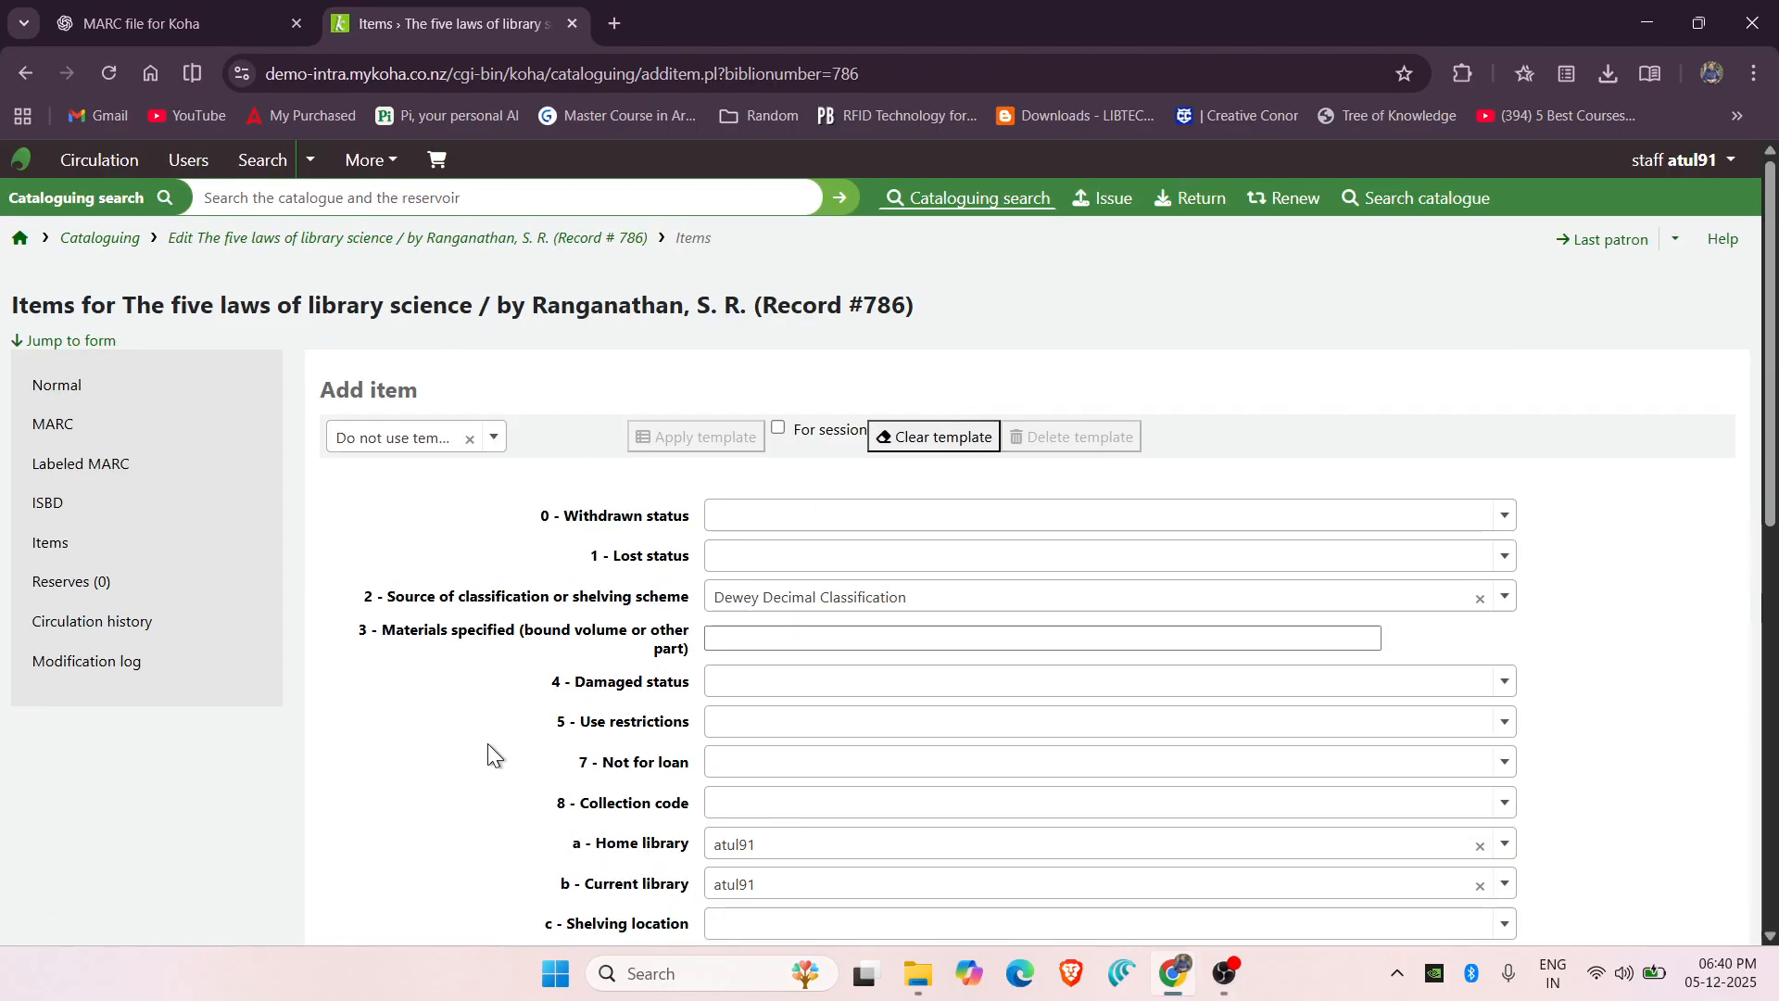
# Set both home and current library to Department of Library and Information Science.
pyautogui.scroll(-4, 488, 747)
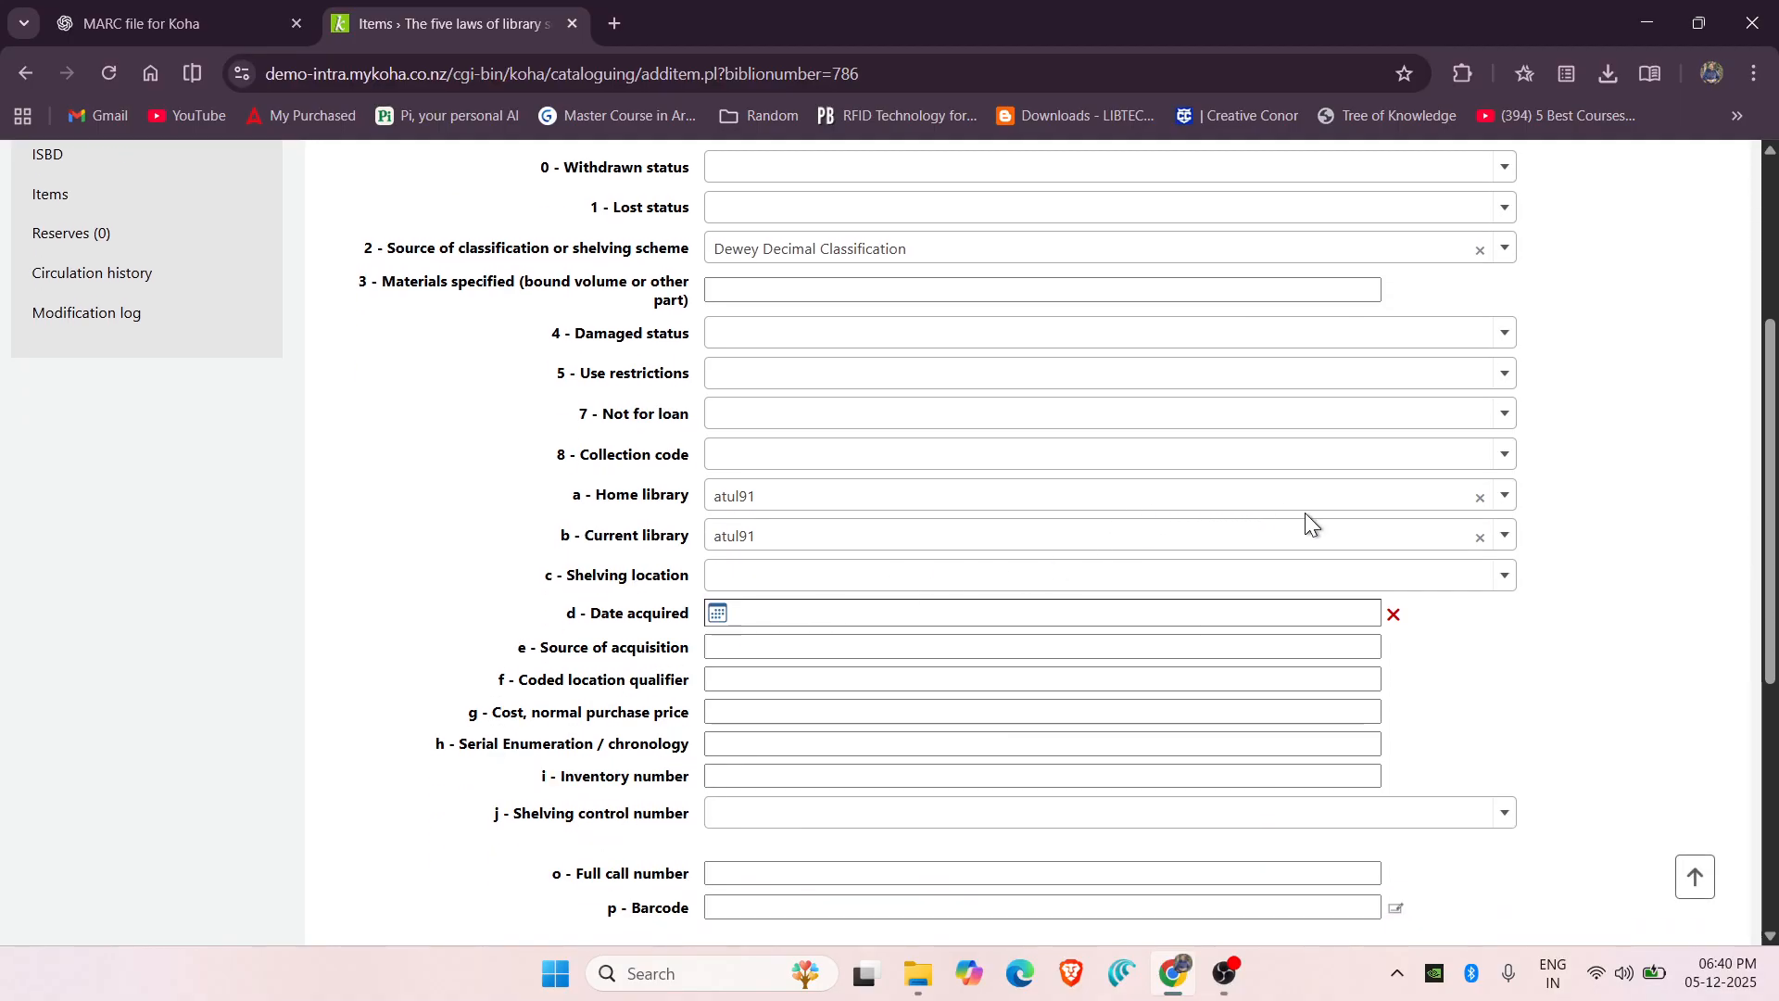
pyautogui.click(1505, 503)
pyautogui.scroll(-1, 1077, 685)
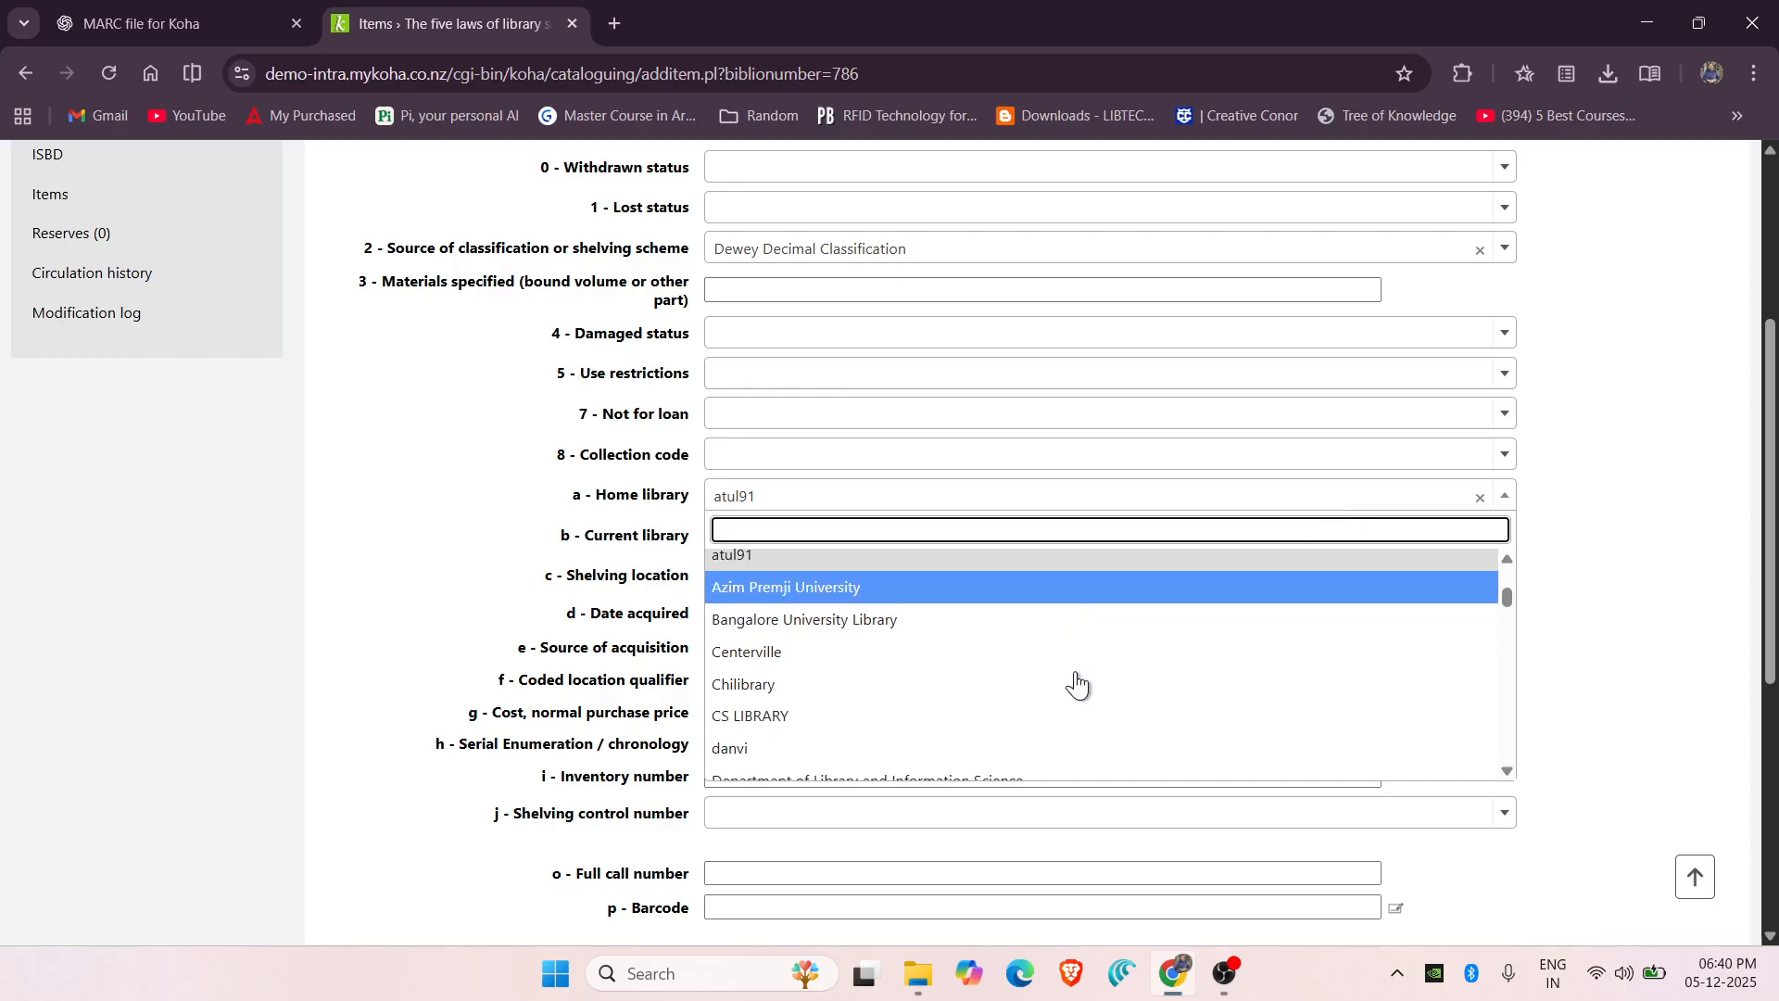
pyautogui.scroll(-2, 1077, 686)
pyautogui.click(905, 619)
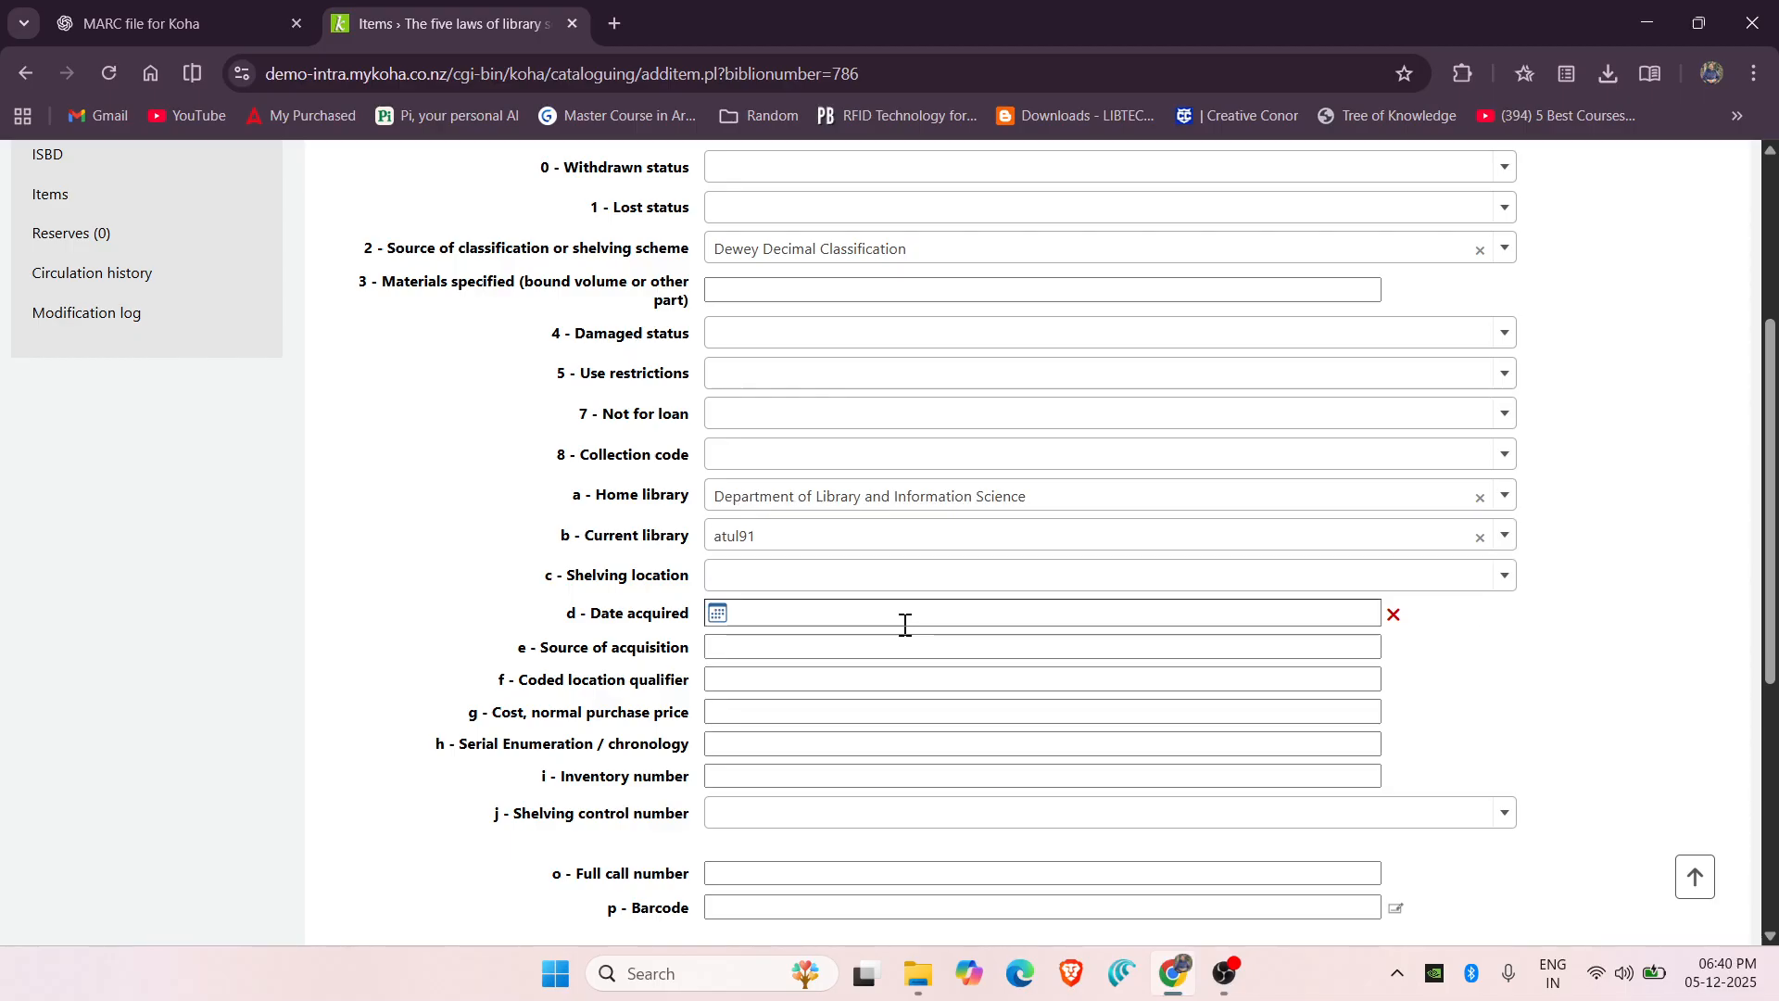
pyautogui.click(1504, 535)
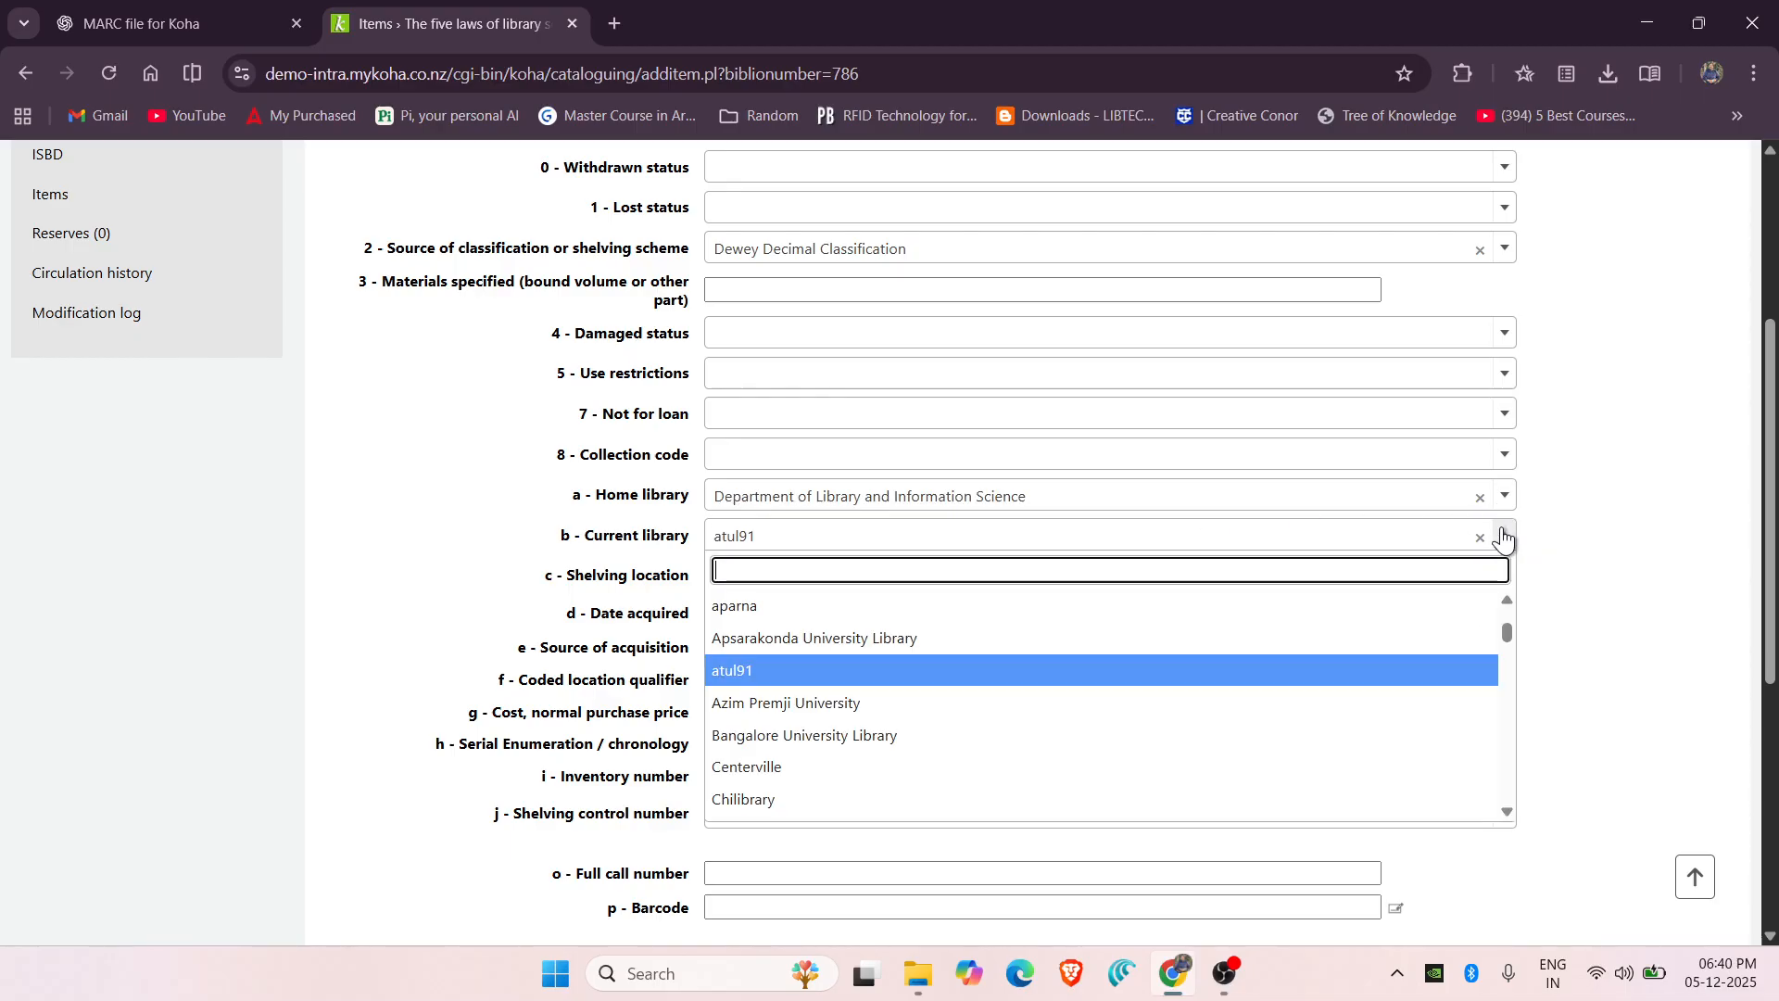
pyautogui.scroll(-2, 877, 711)
pyautogui.click(865, 706)
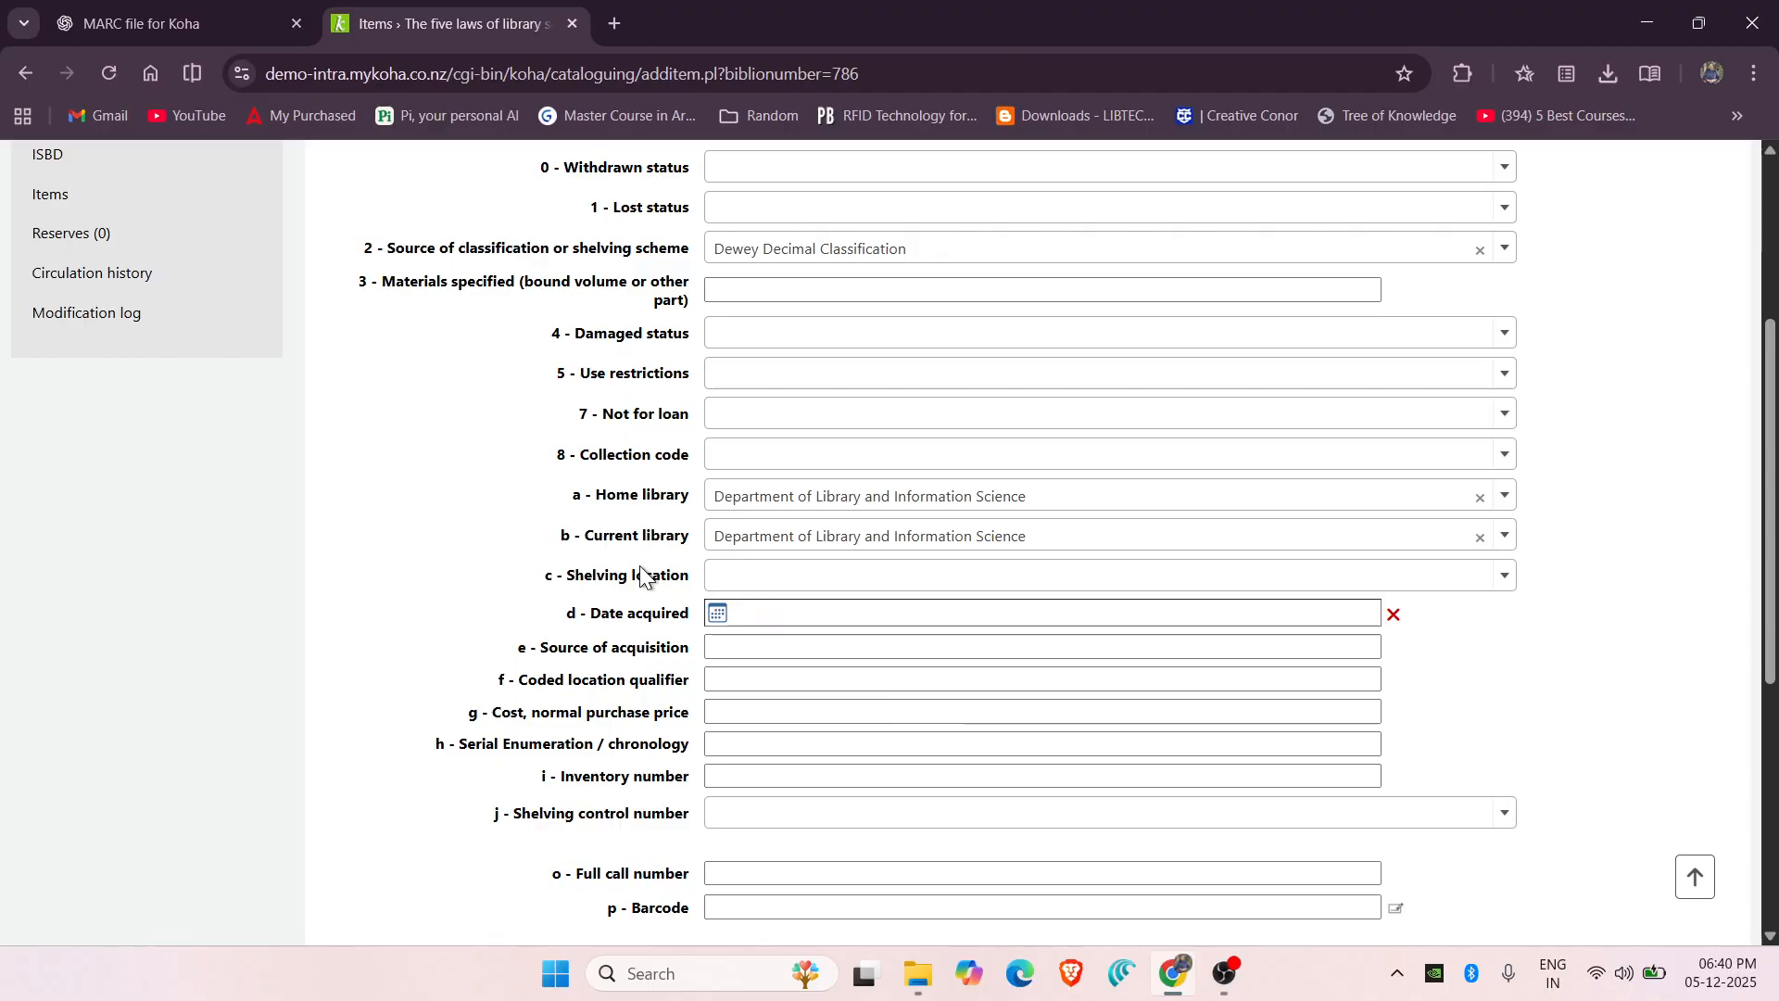
# Set shelving location to Staff Office, enter barcode FIVE01, and add the item.
pyautogui.click(1428, 601)
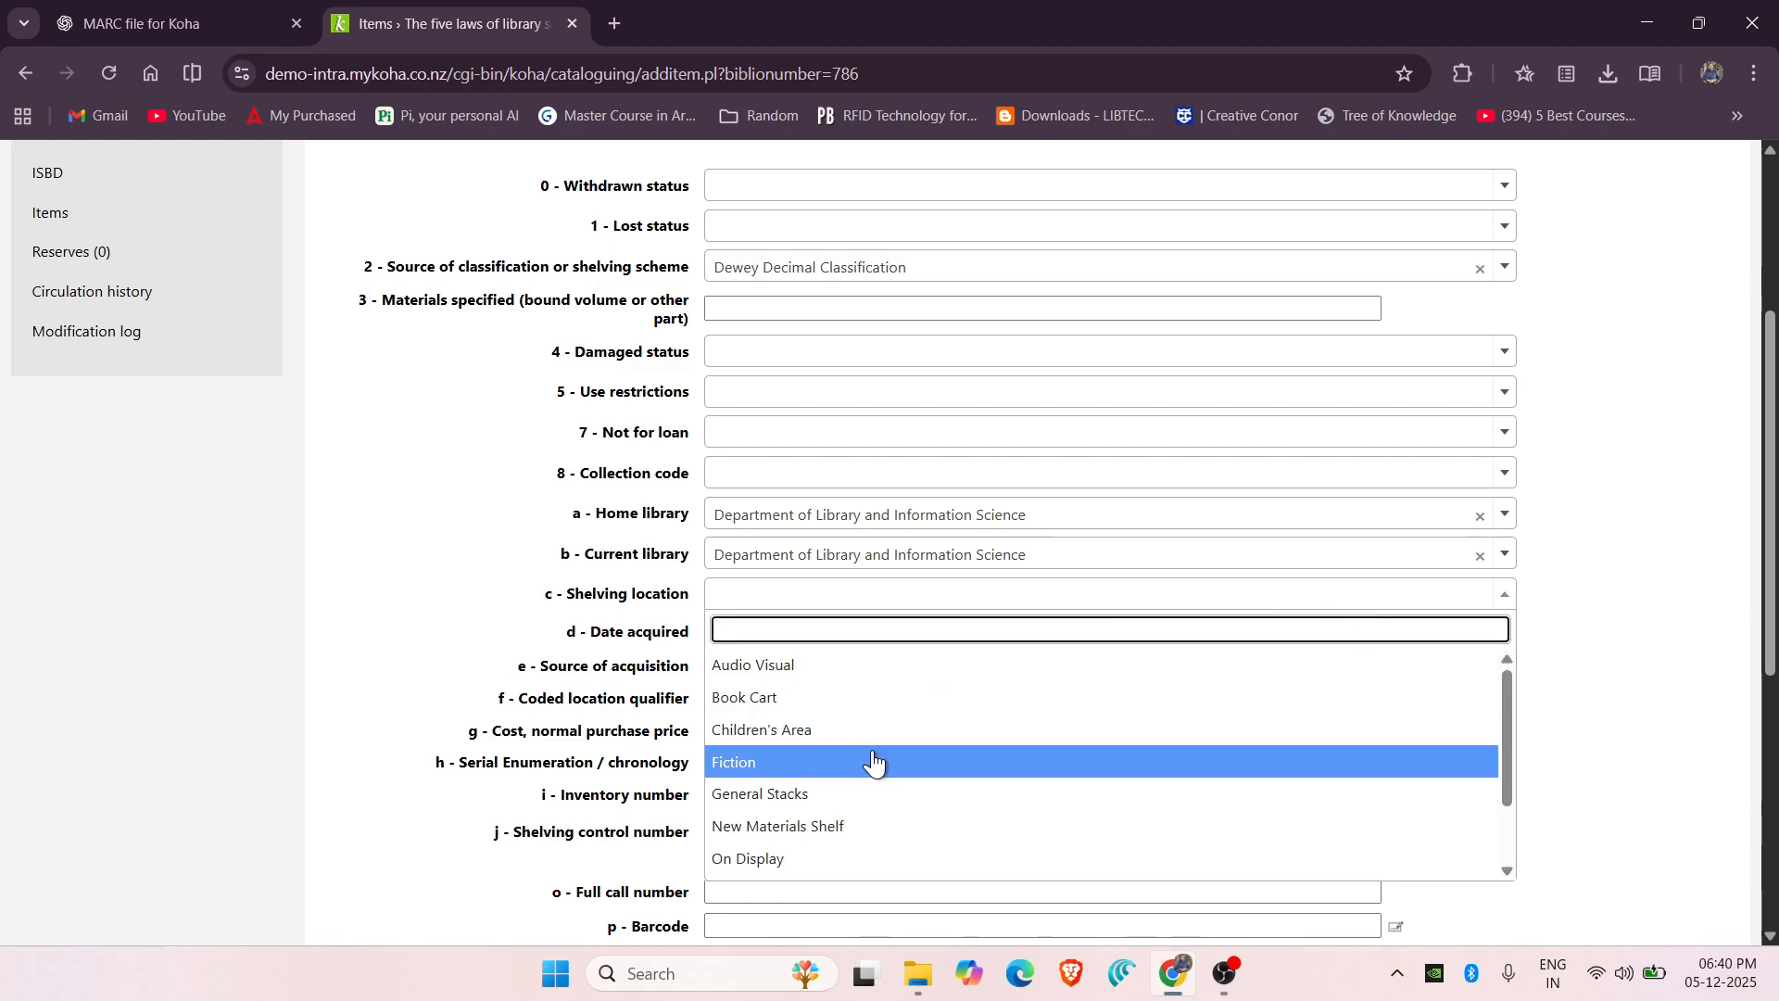
pyautogui.scroll(-4, 873, 763)
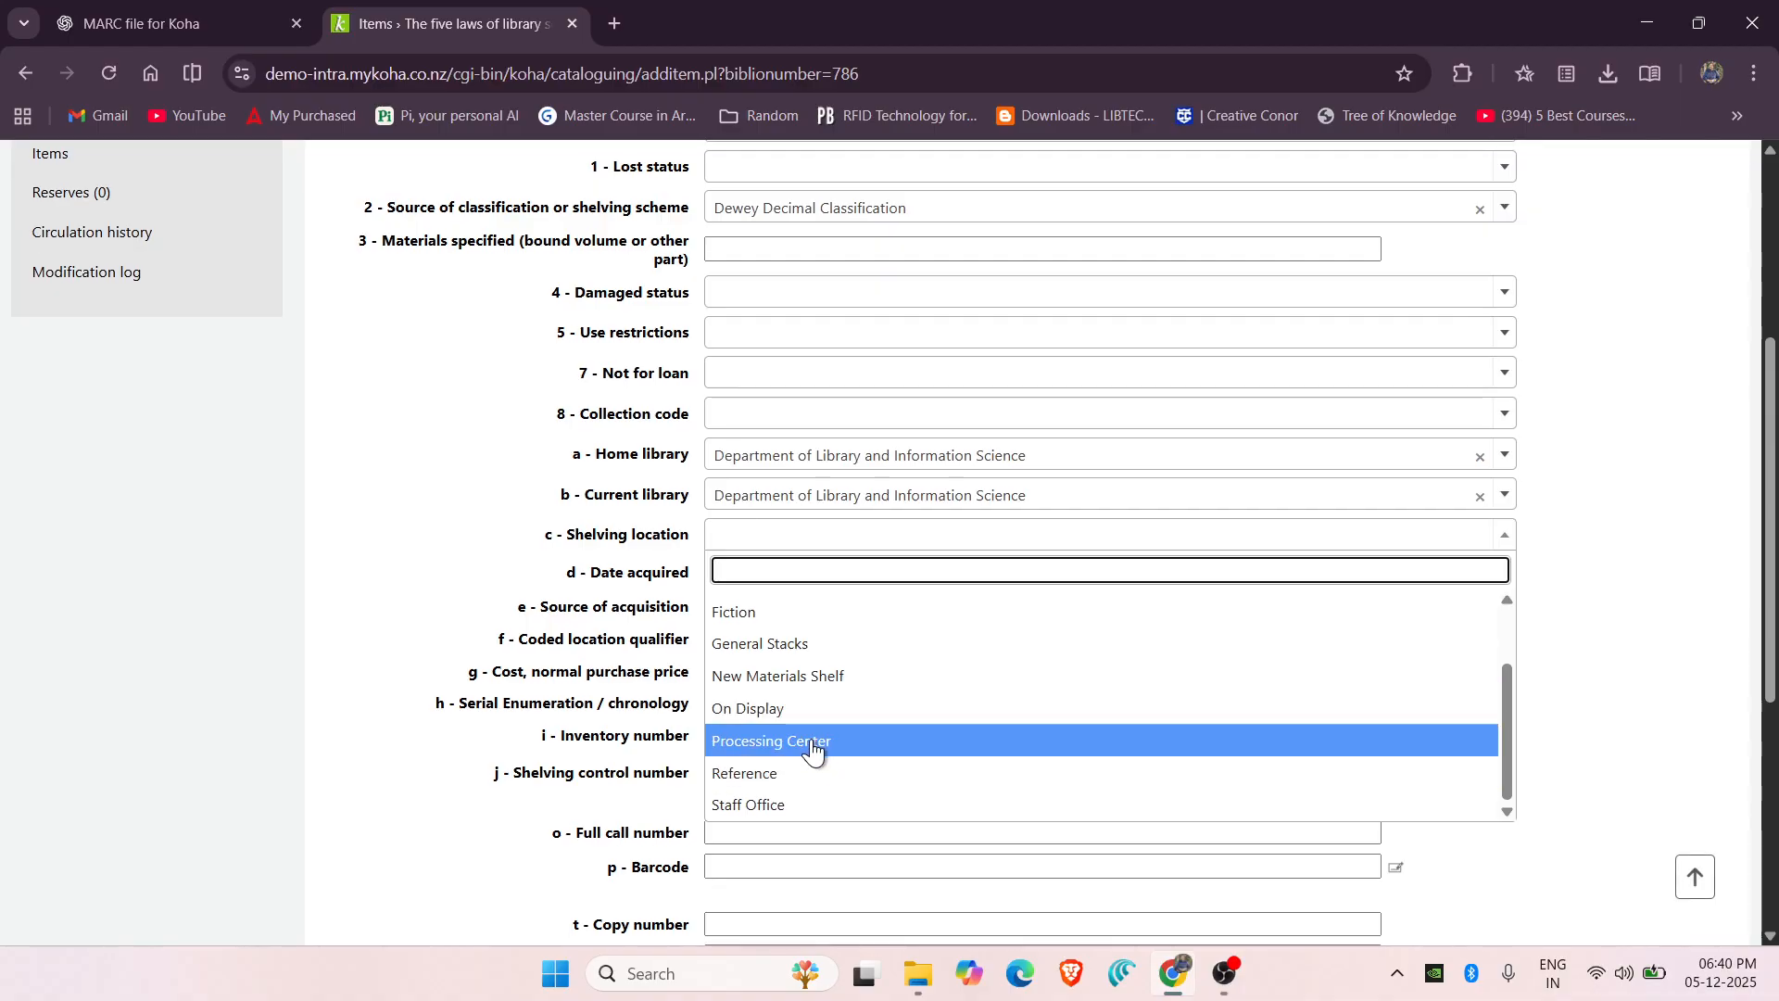
pyautogui.scroll(3, 733, 741)
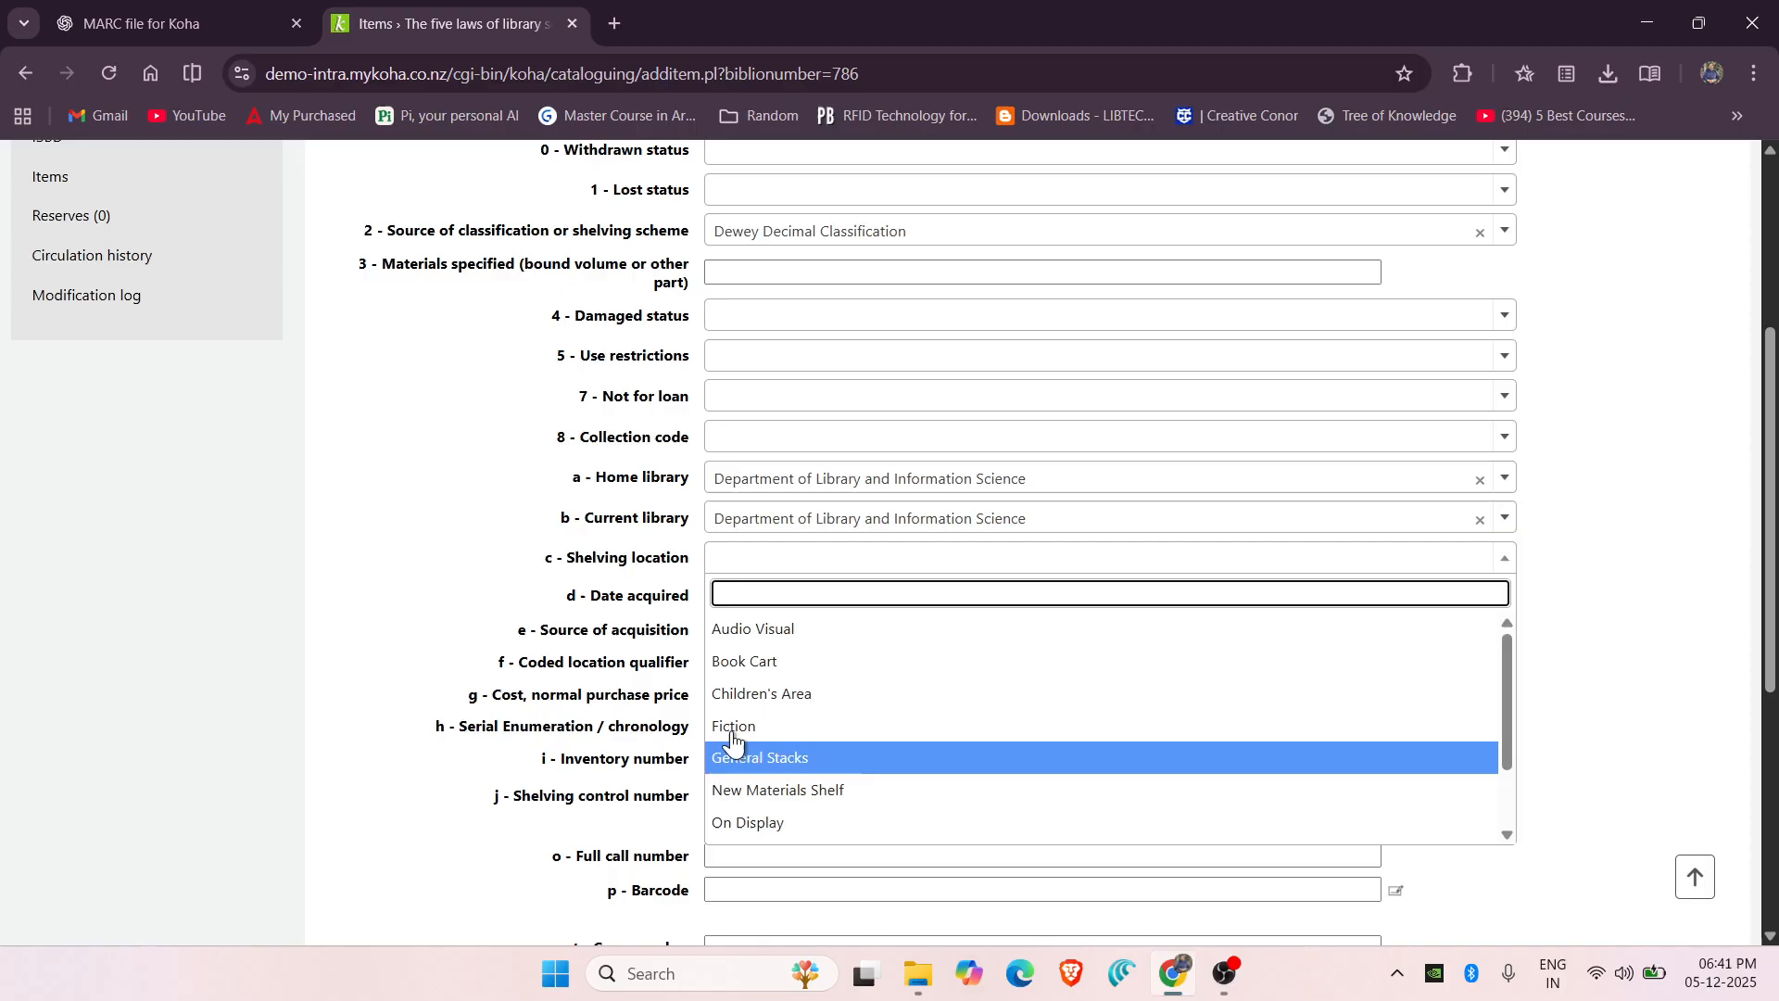
pyautogui.scroll(-2, 811, 690)
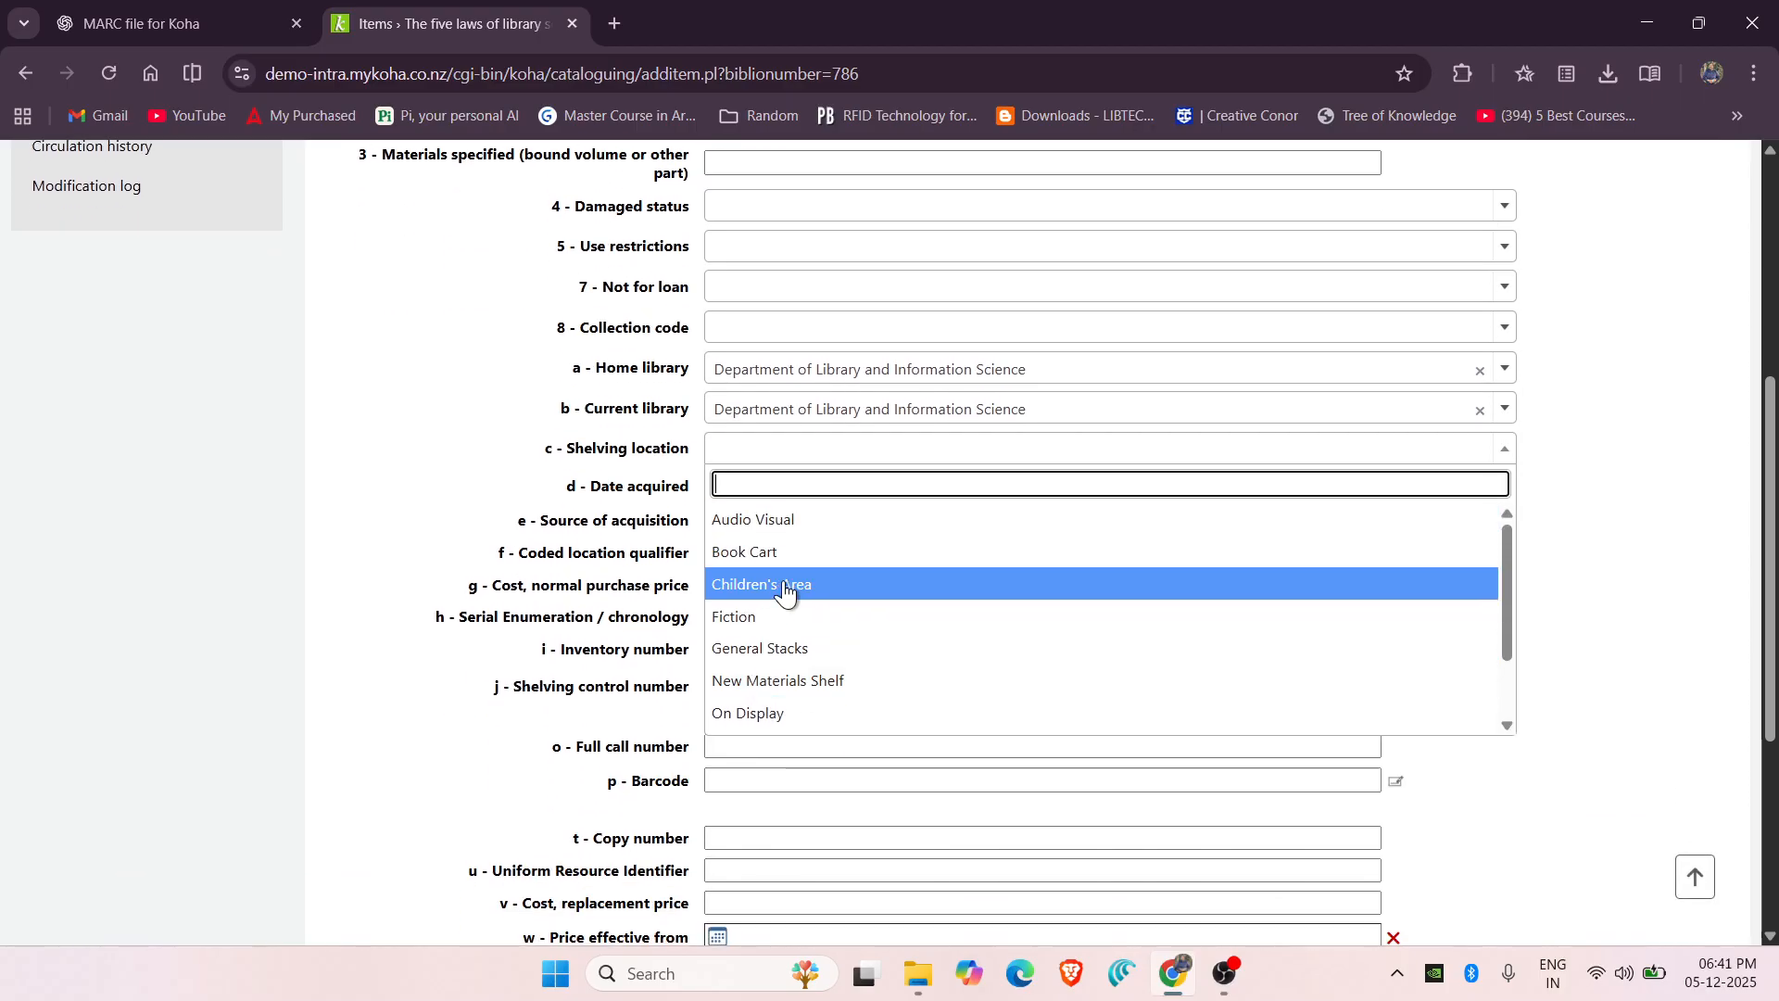
pyautogui.scroll(-2, 786, 590)
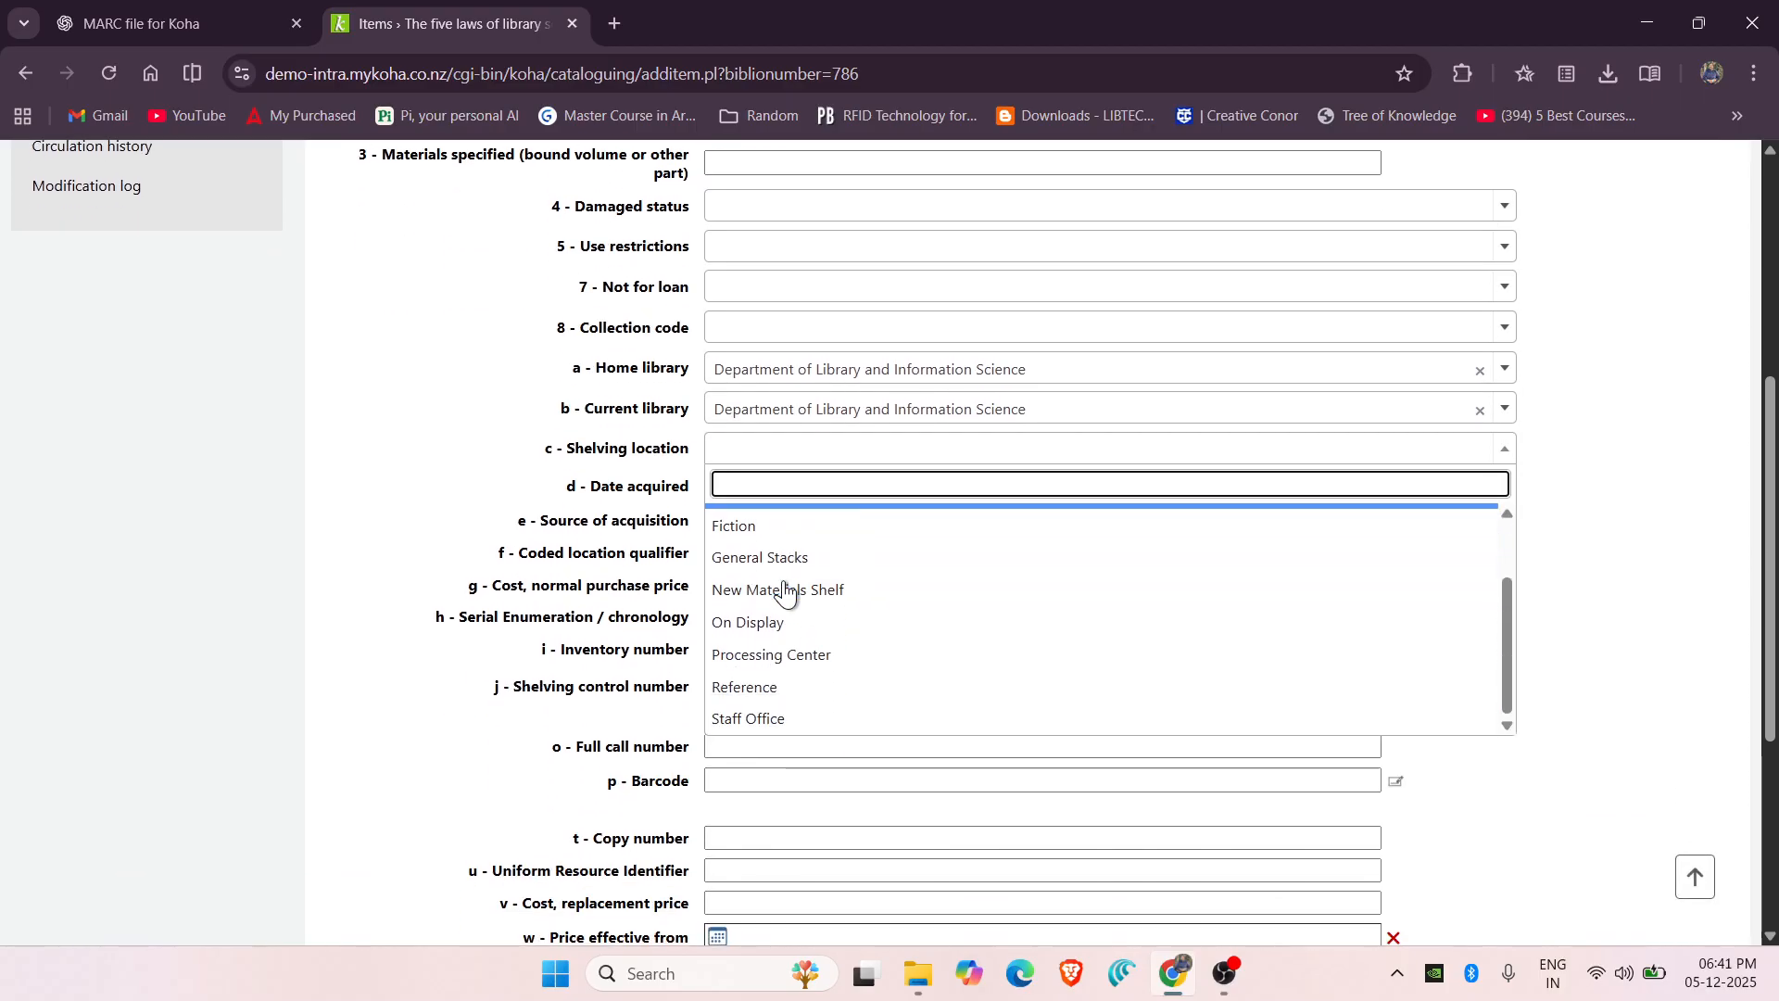
pyautogui.click(738, 721)
pyautogui.scroll(-1, 428, 664)
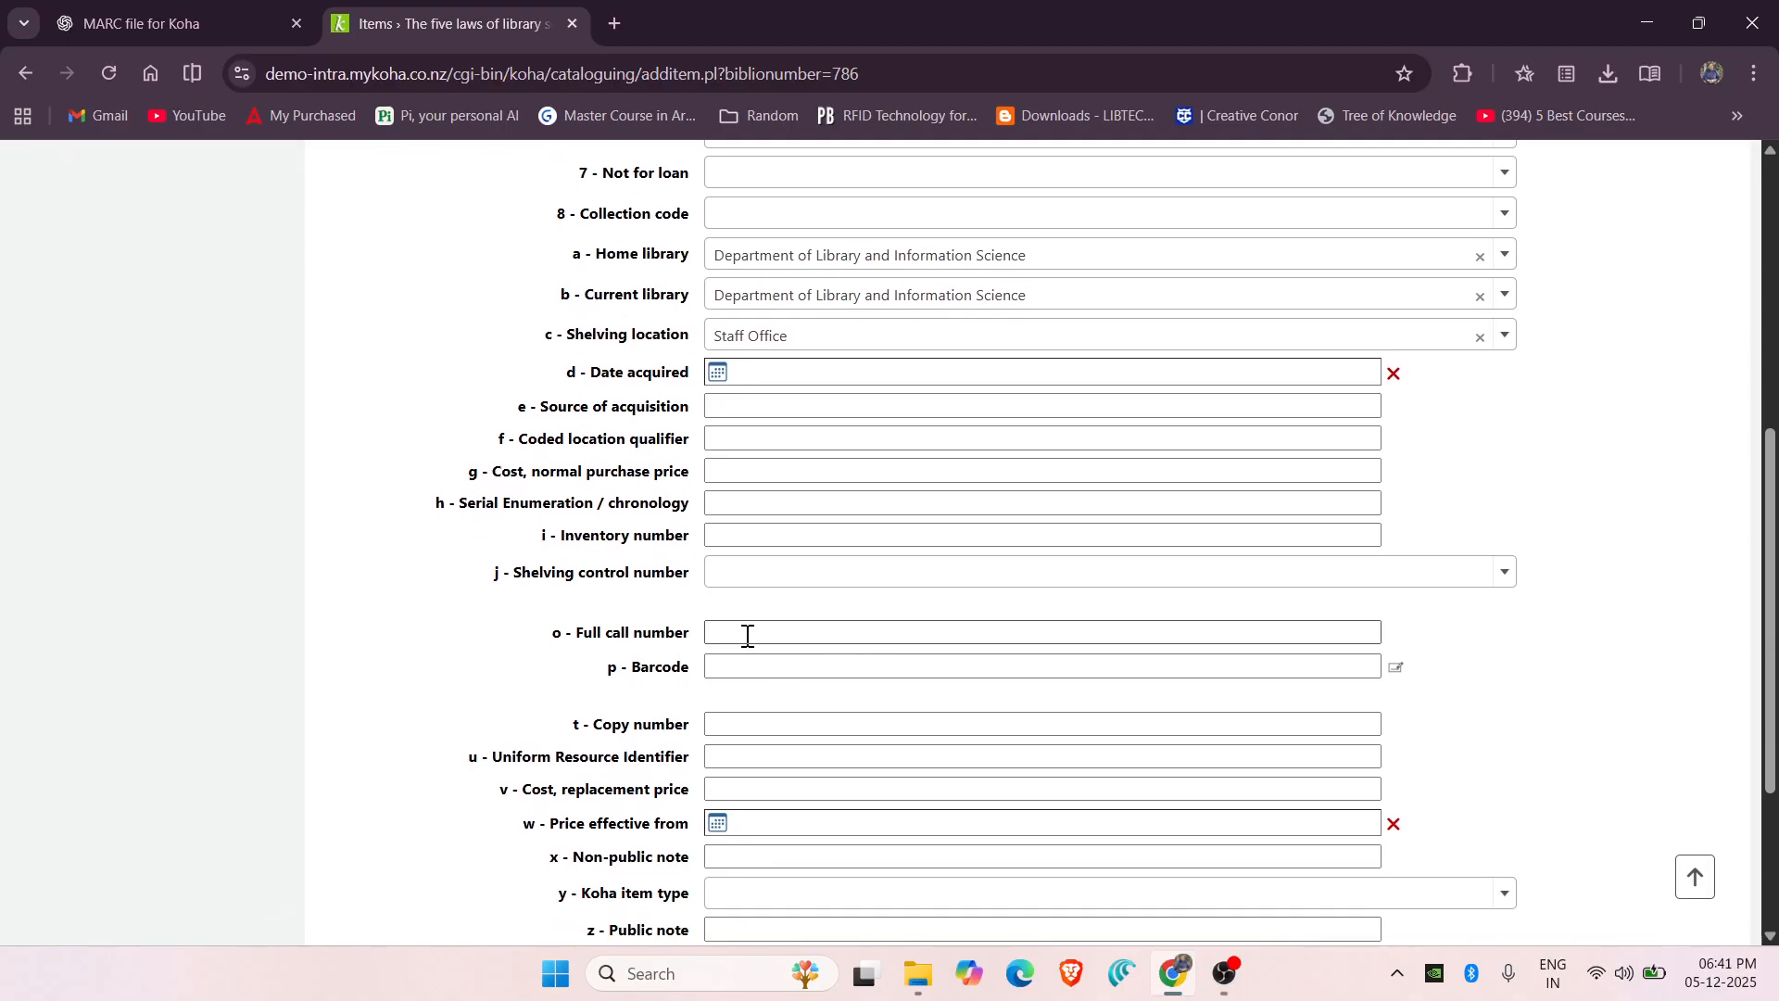
pyautogui.click(748, 635)
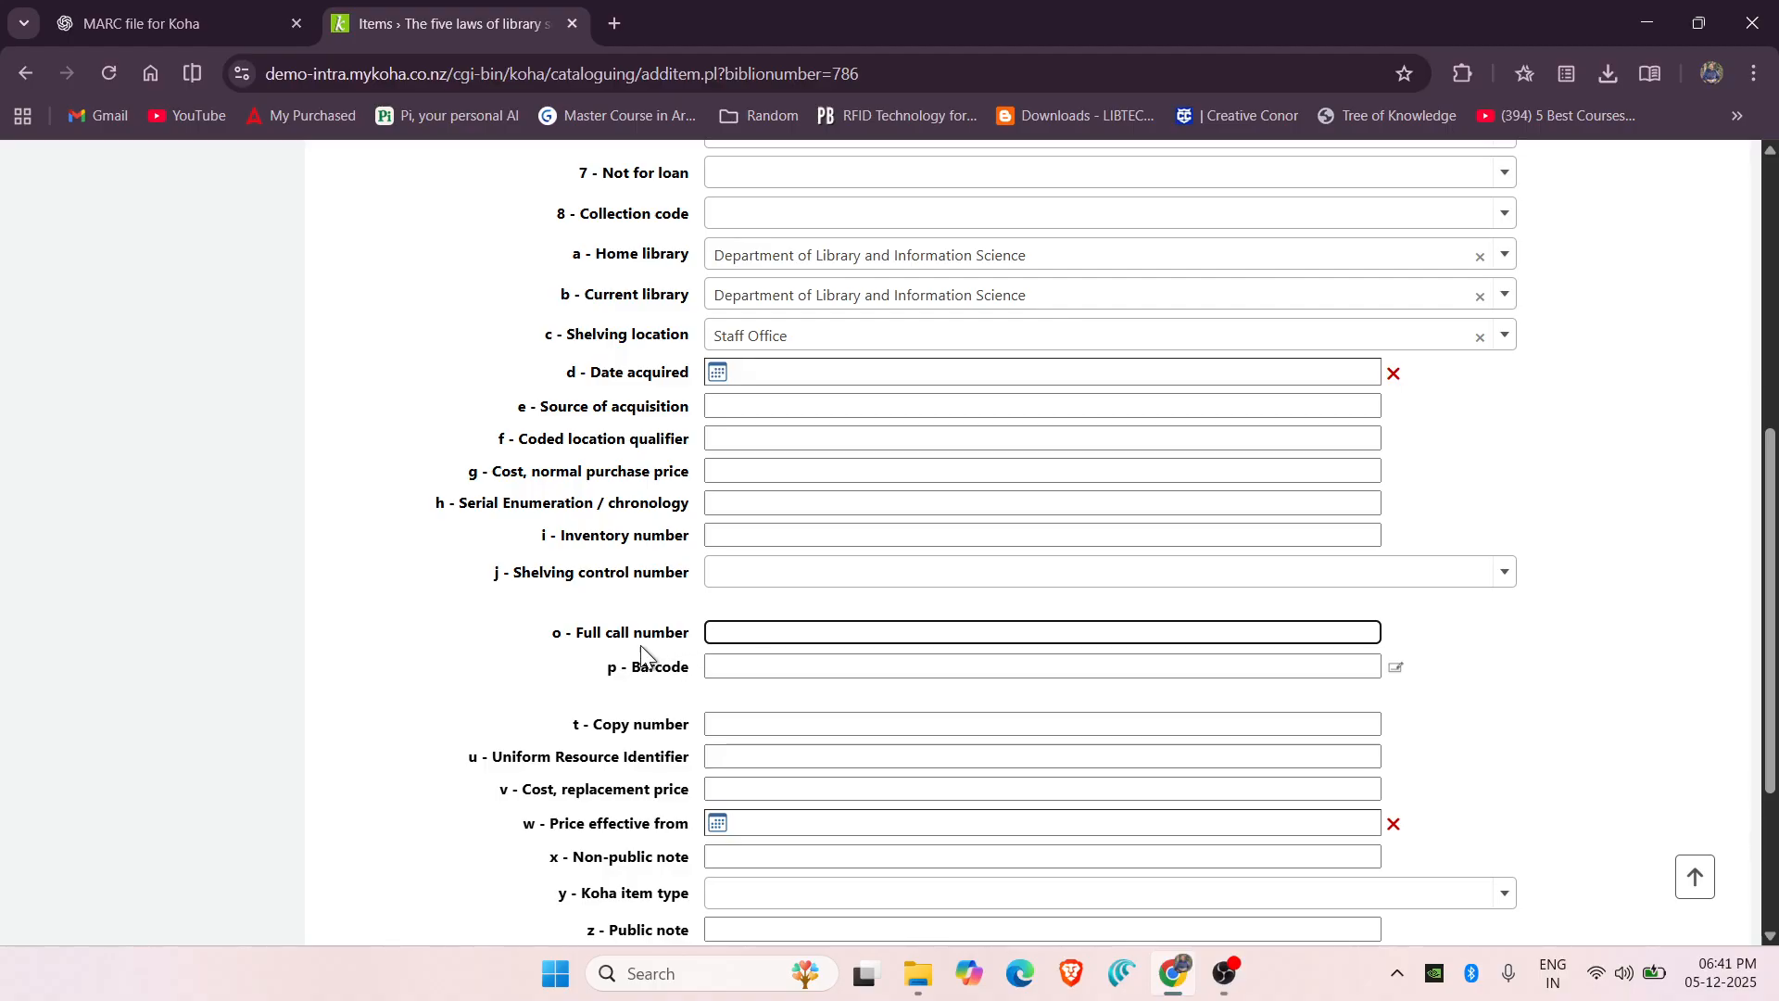
pyautogui.click(747, 671)
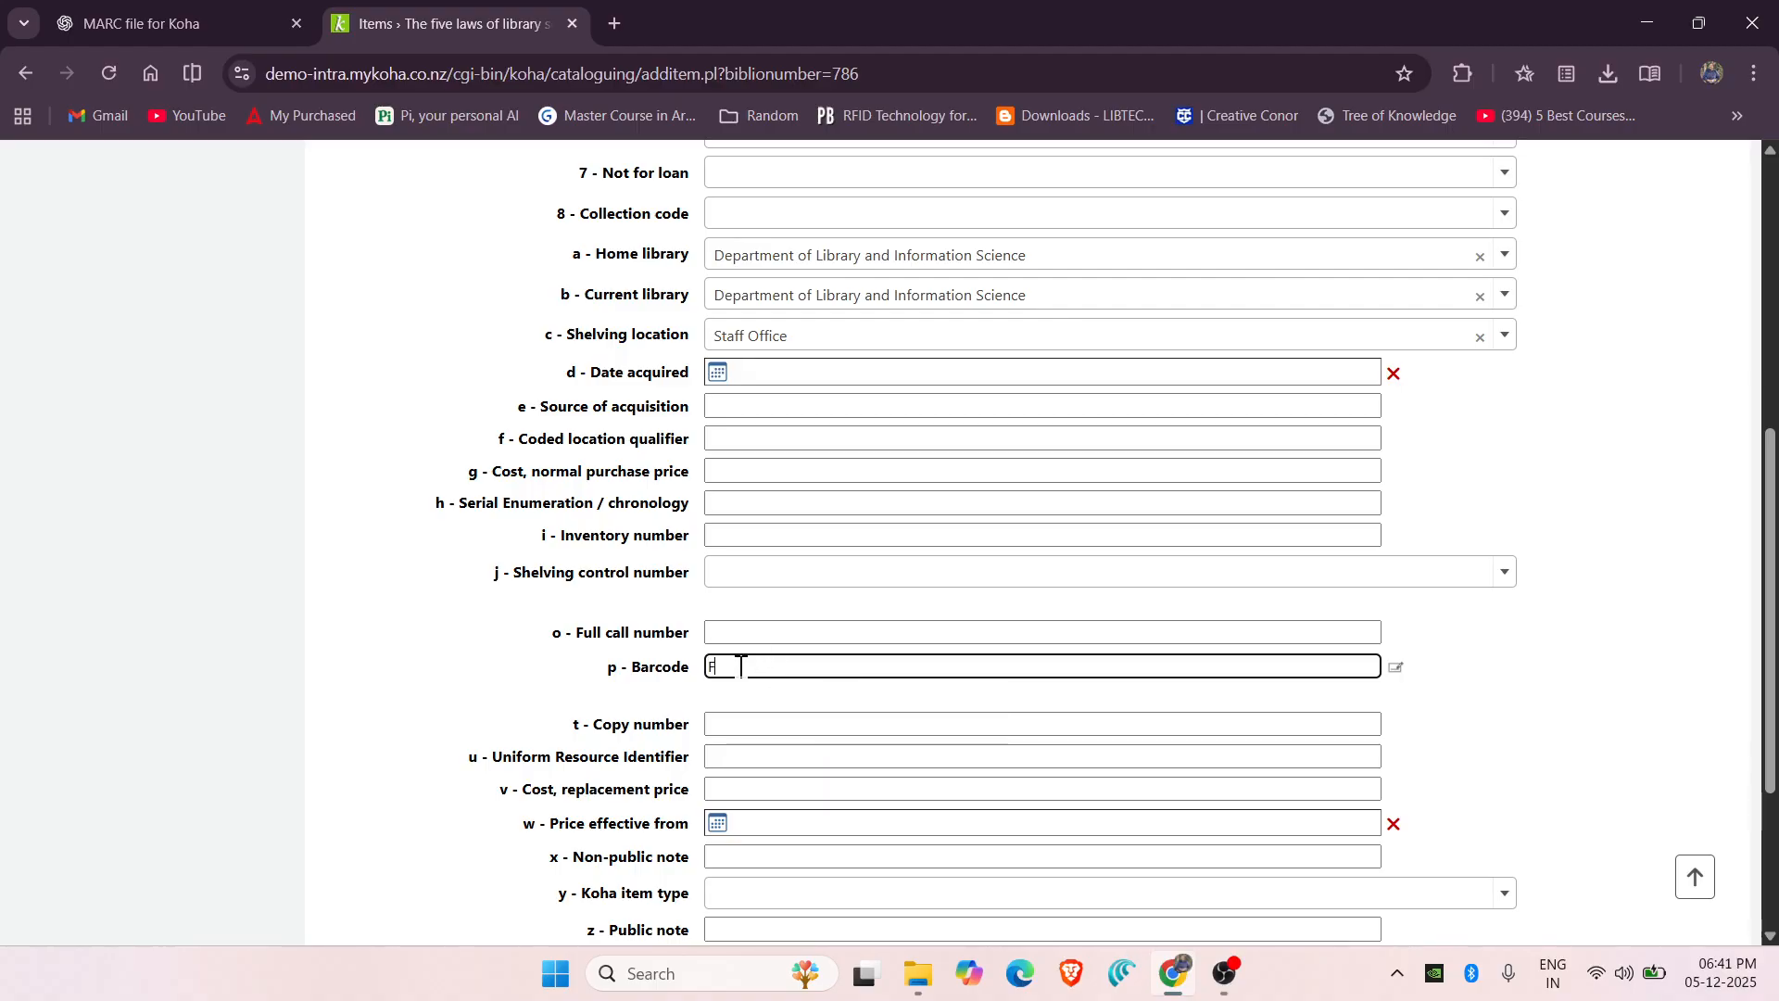
pyautogui.write('Fi')
pyautogui.scroll(-2, 465, 692)
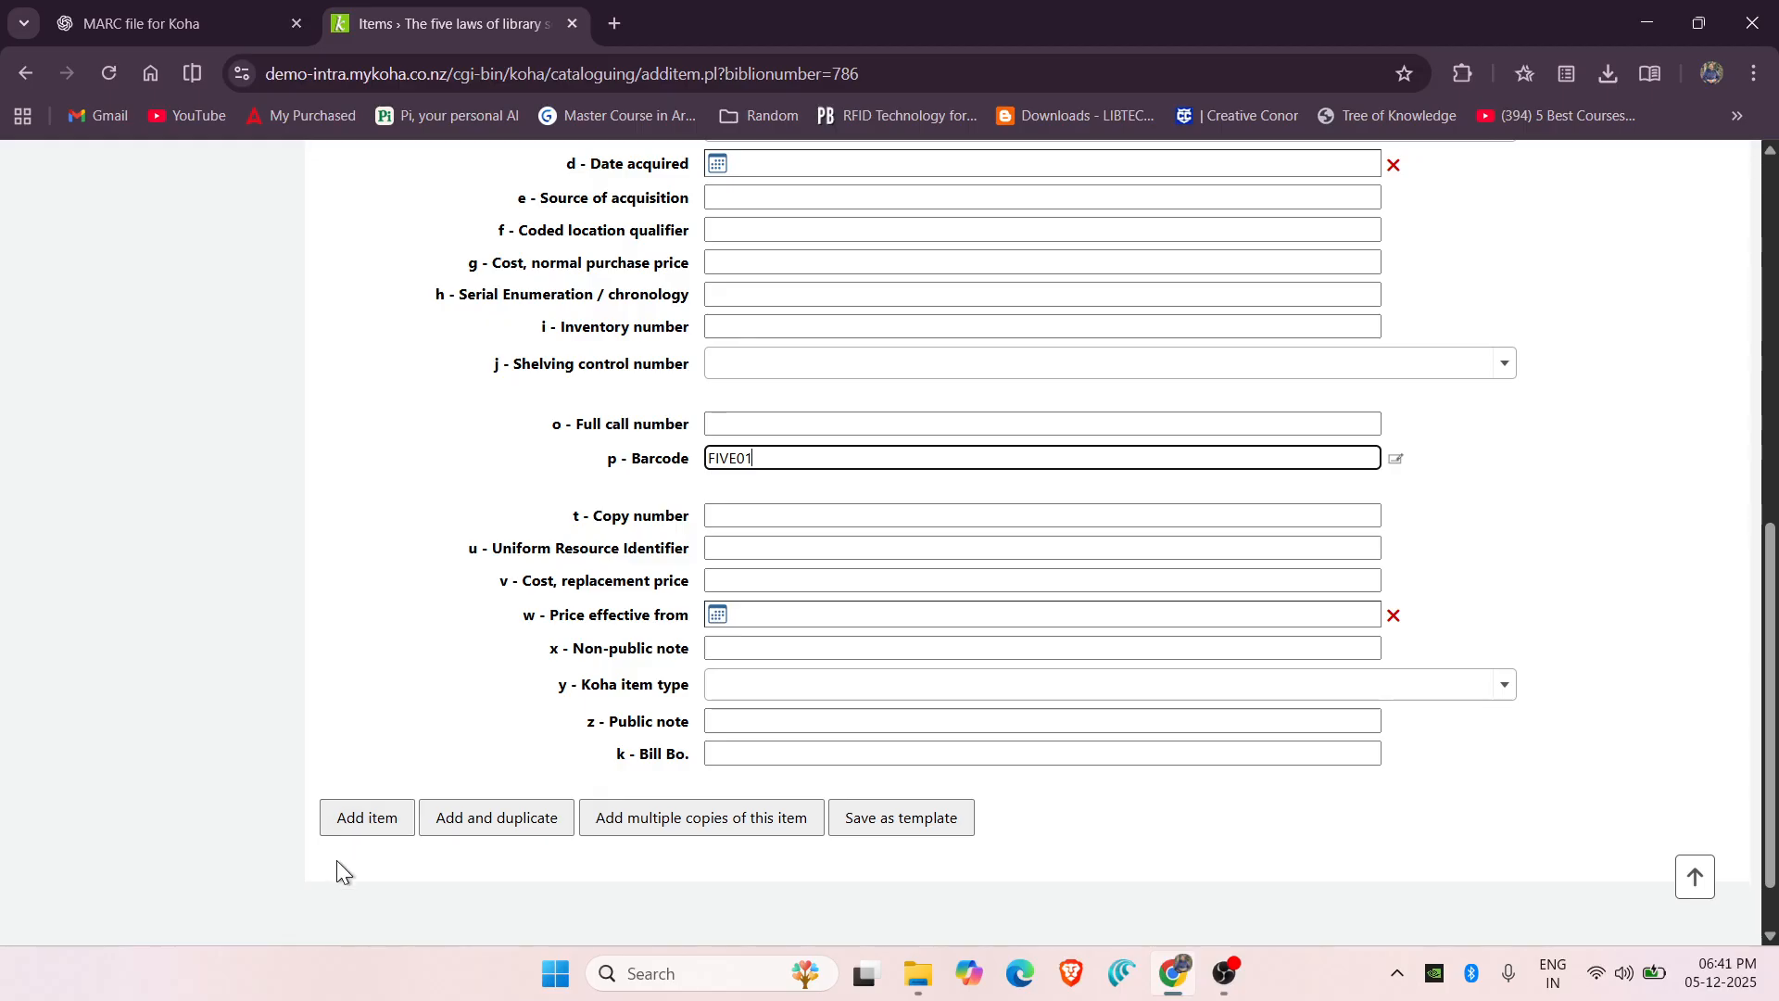
pyautogui.click(363, 834)
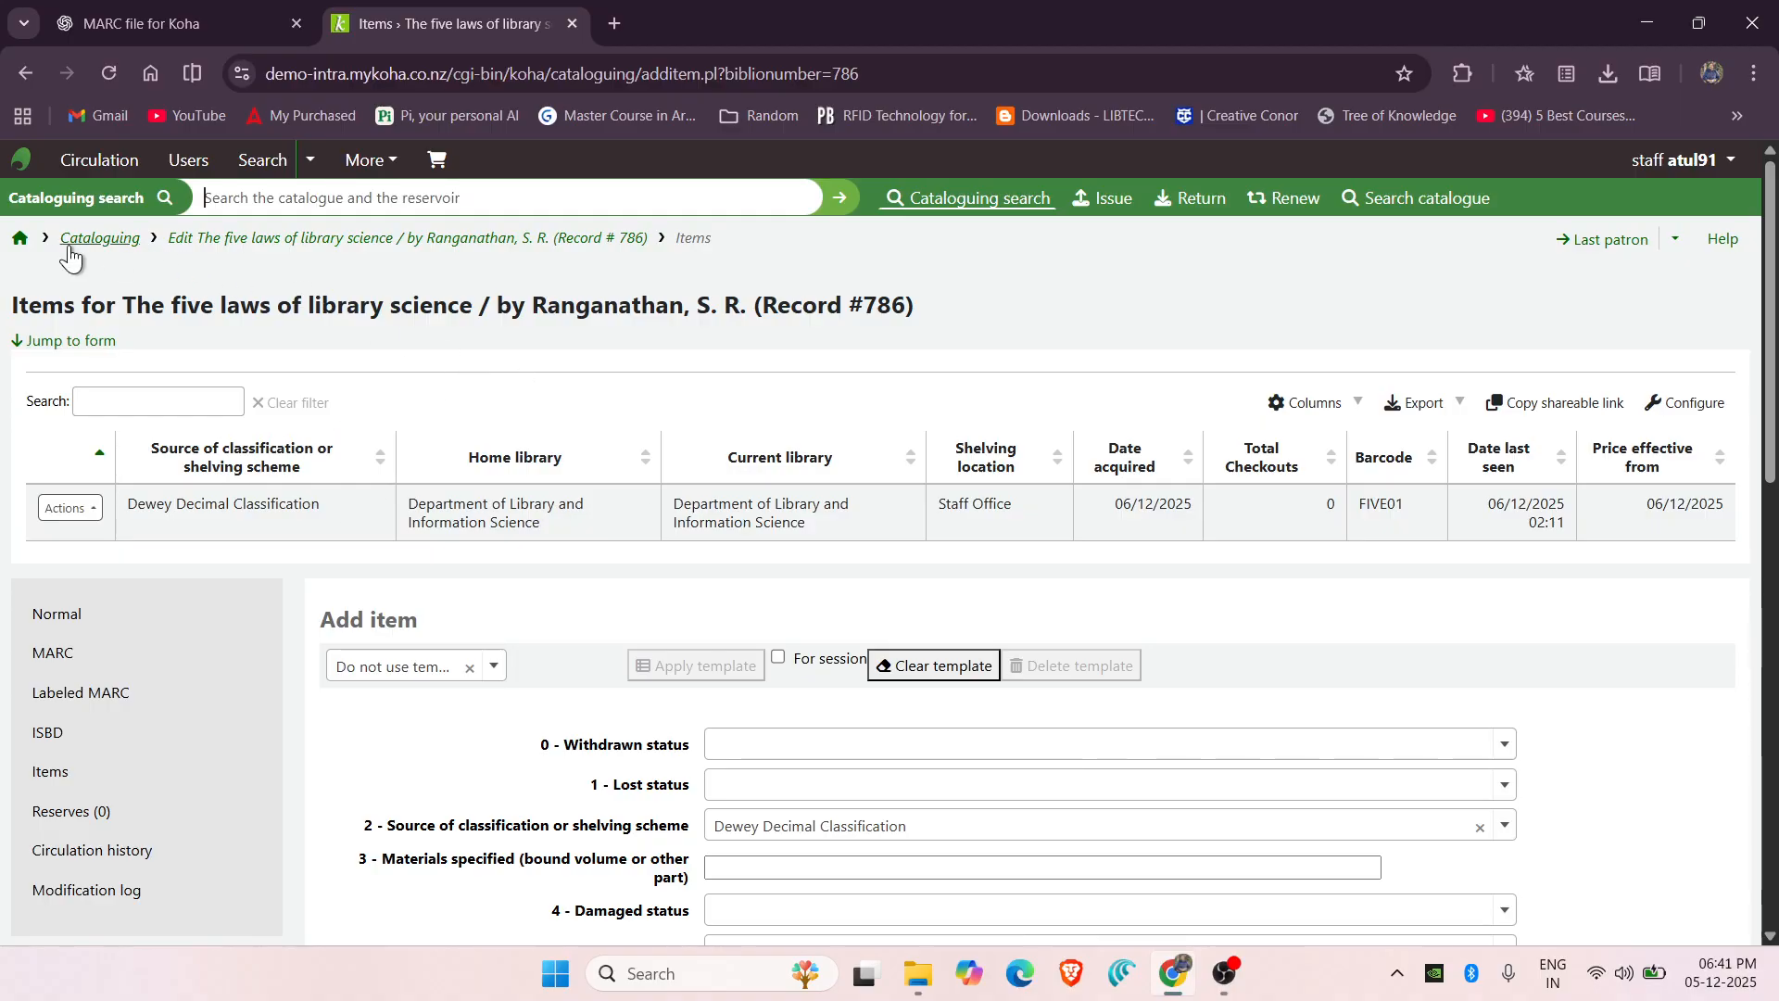
# In Circulation, find the student by card number and issue item FIVE01, due 27/12/2025.
pyautogui.click(22, 239)
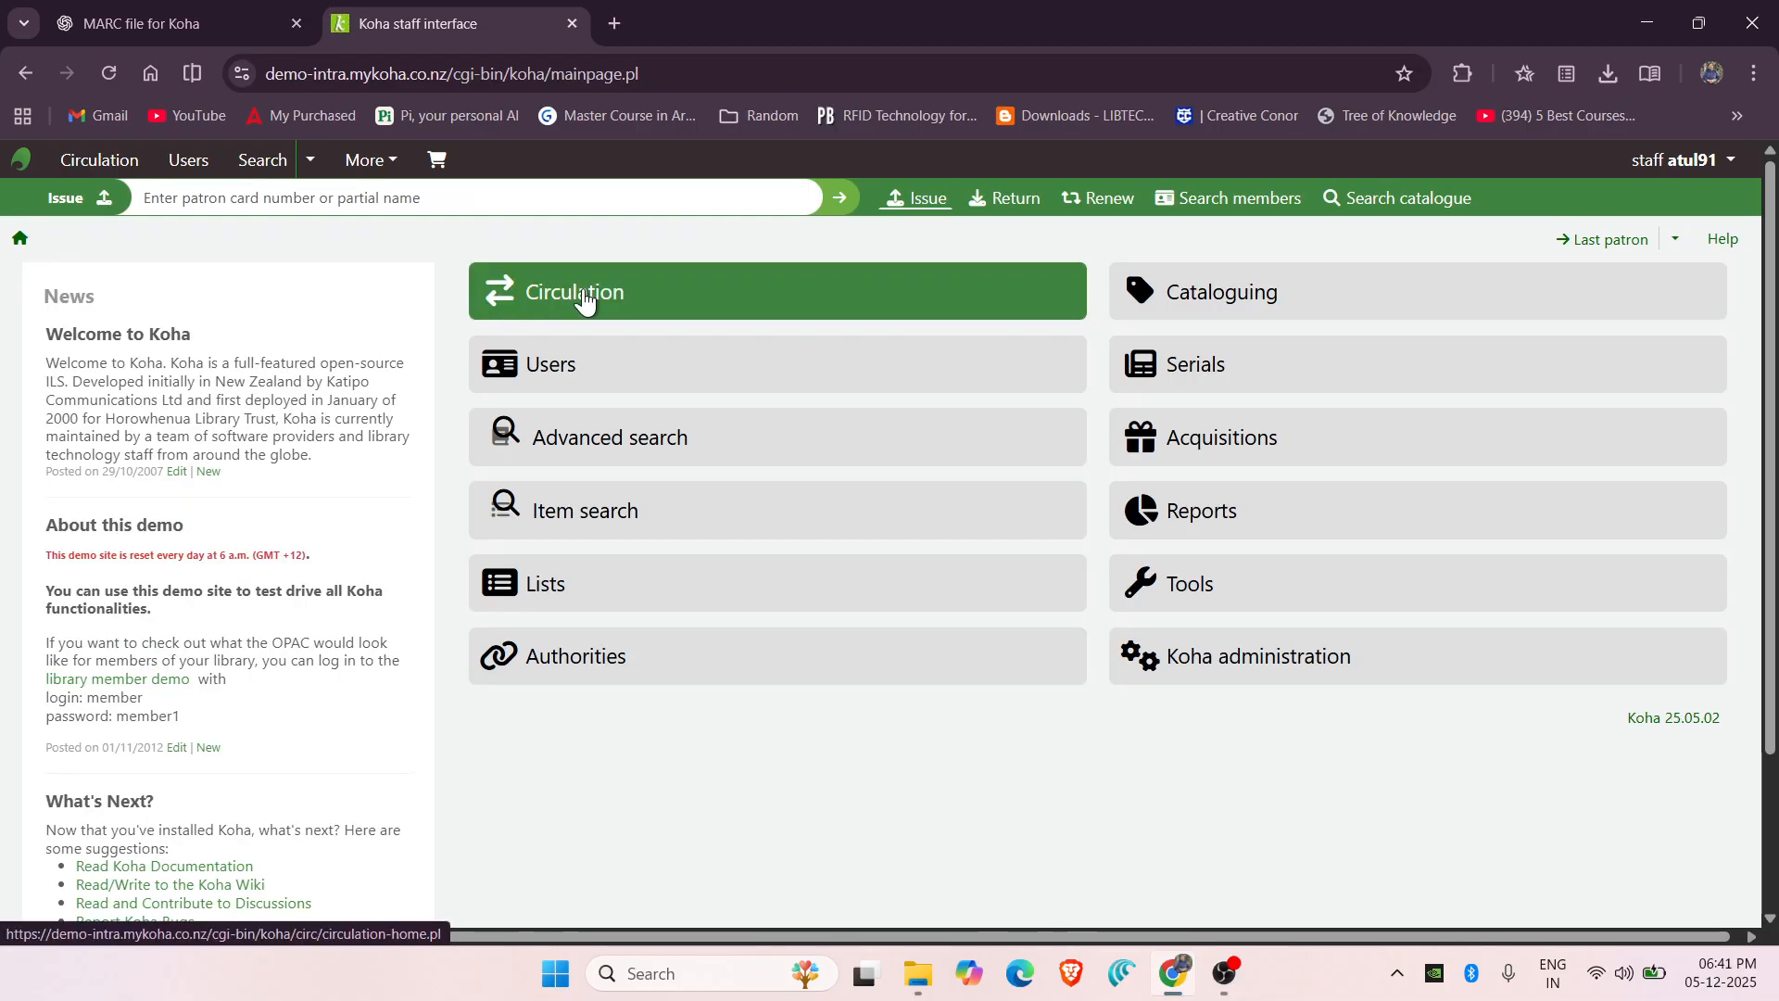
pyautogui.click(584, 299)
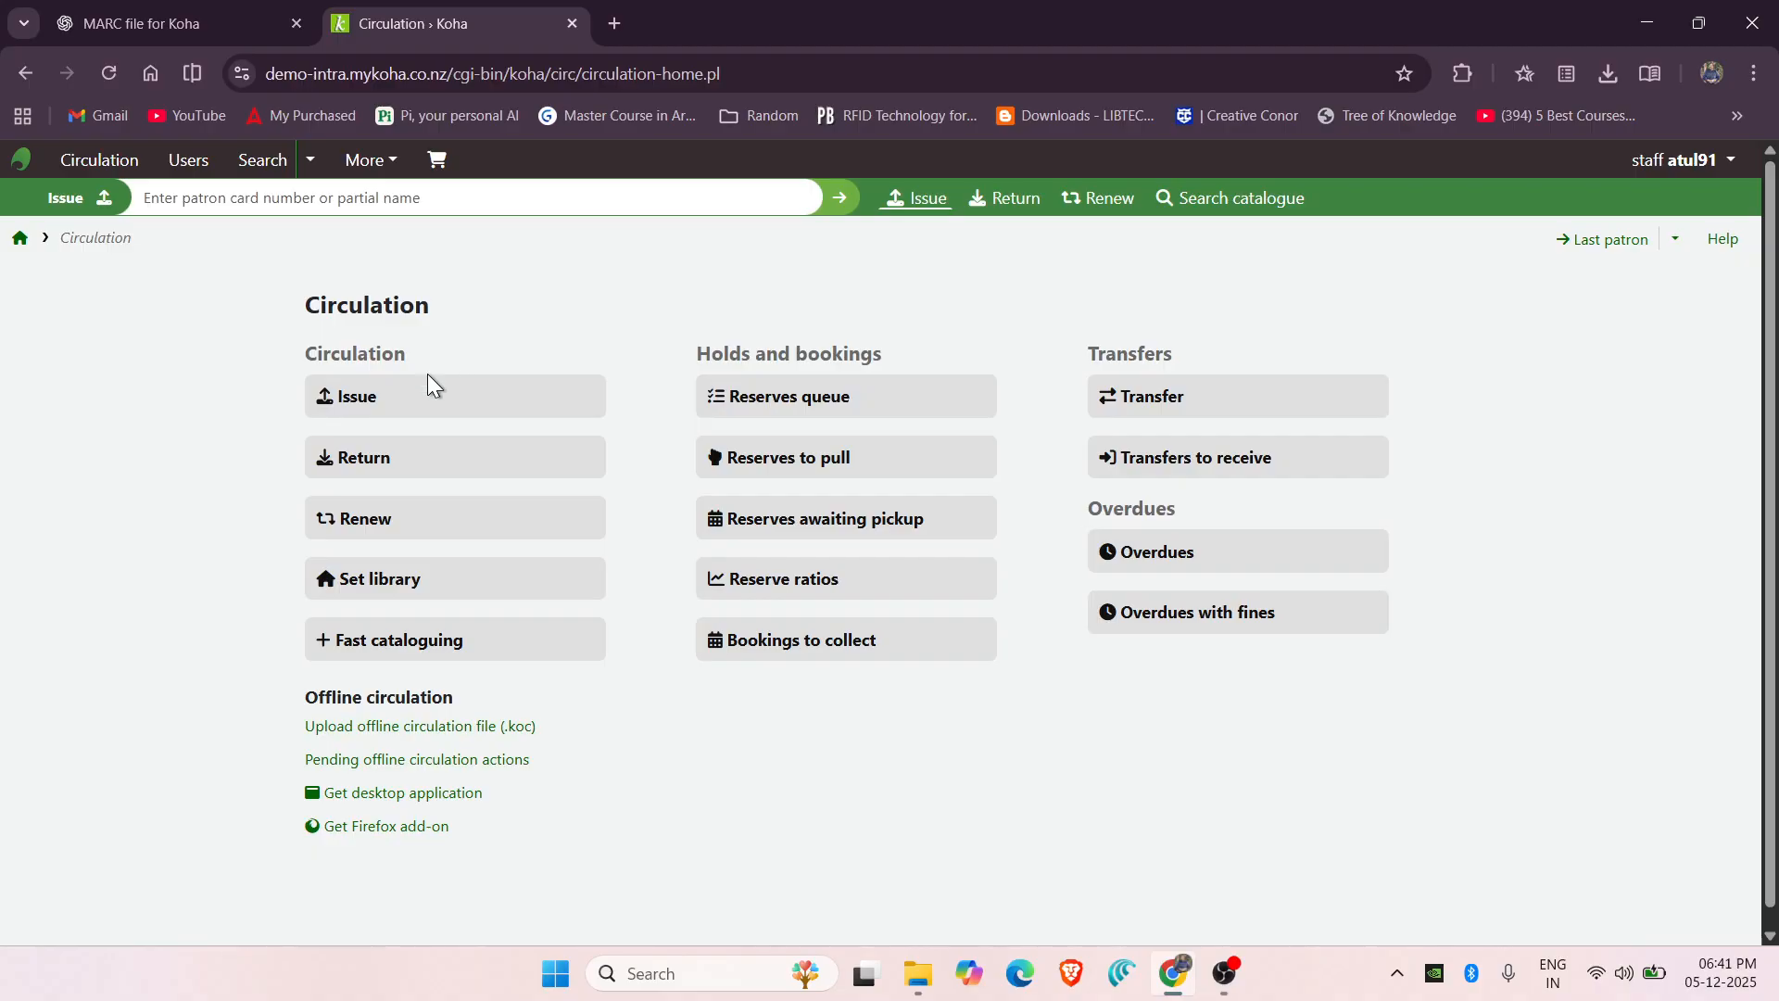
pyautogui.click(369, 419)
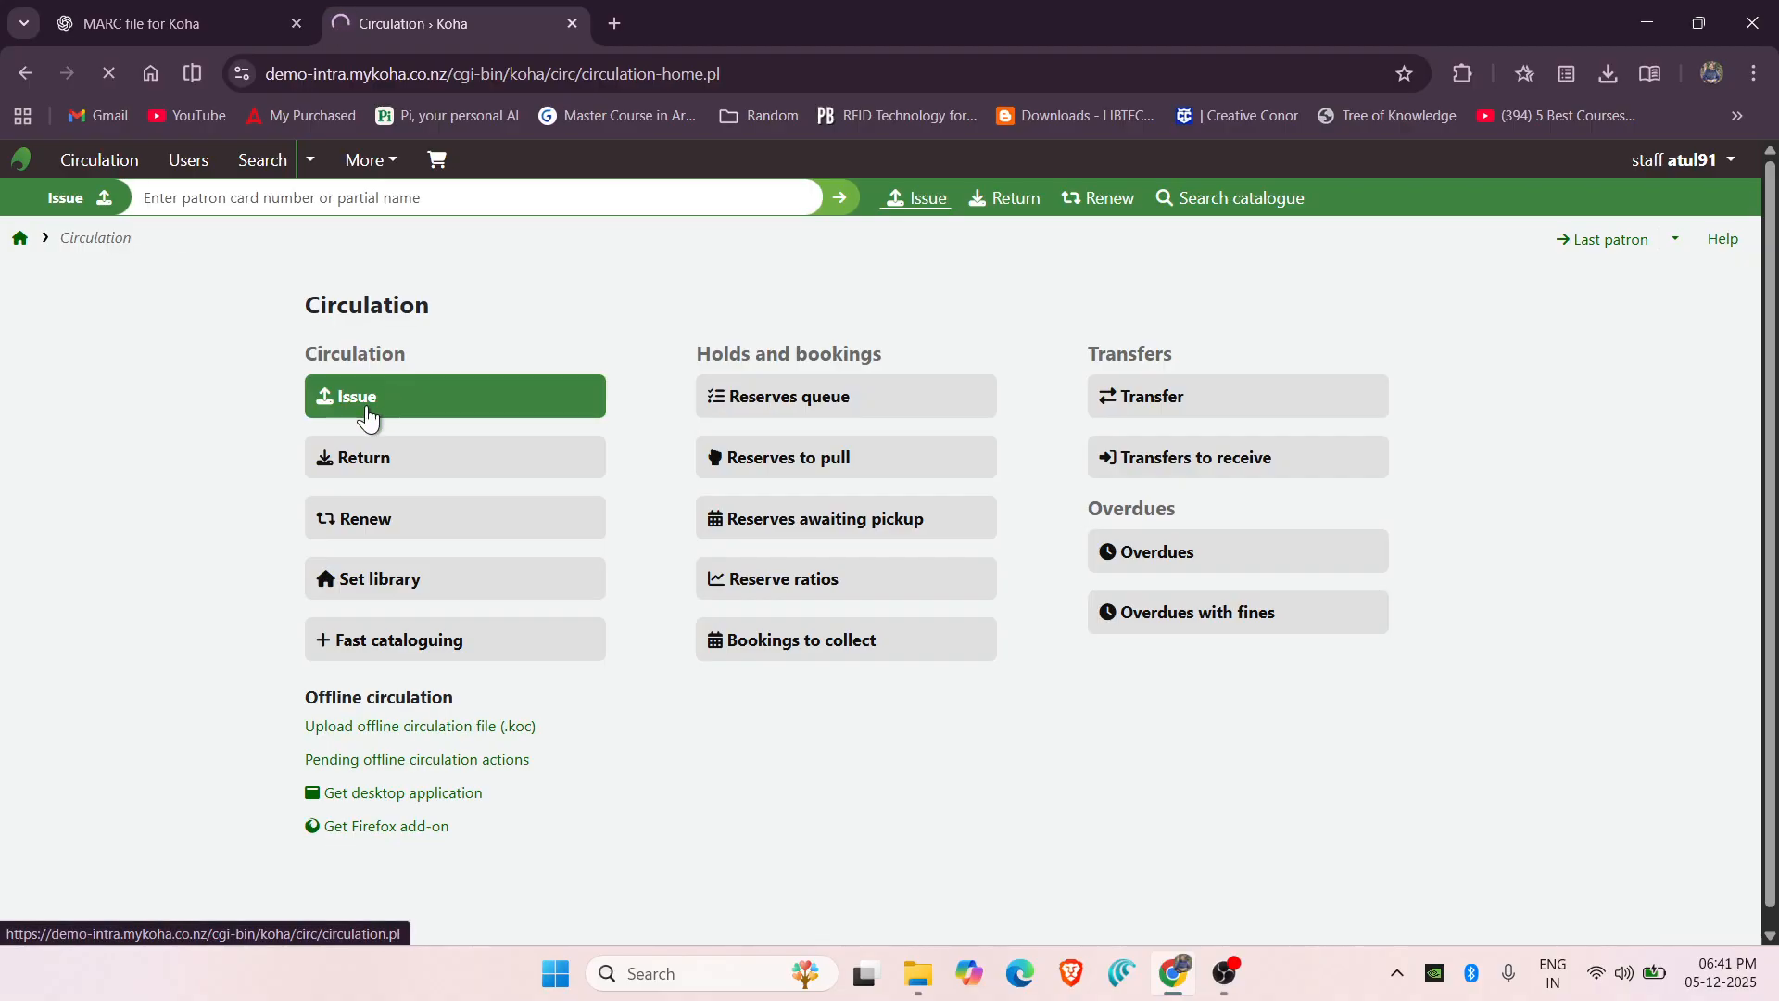
pyautogui.click(414, 357)
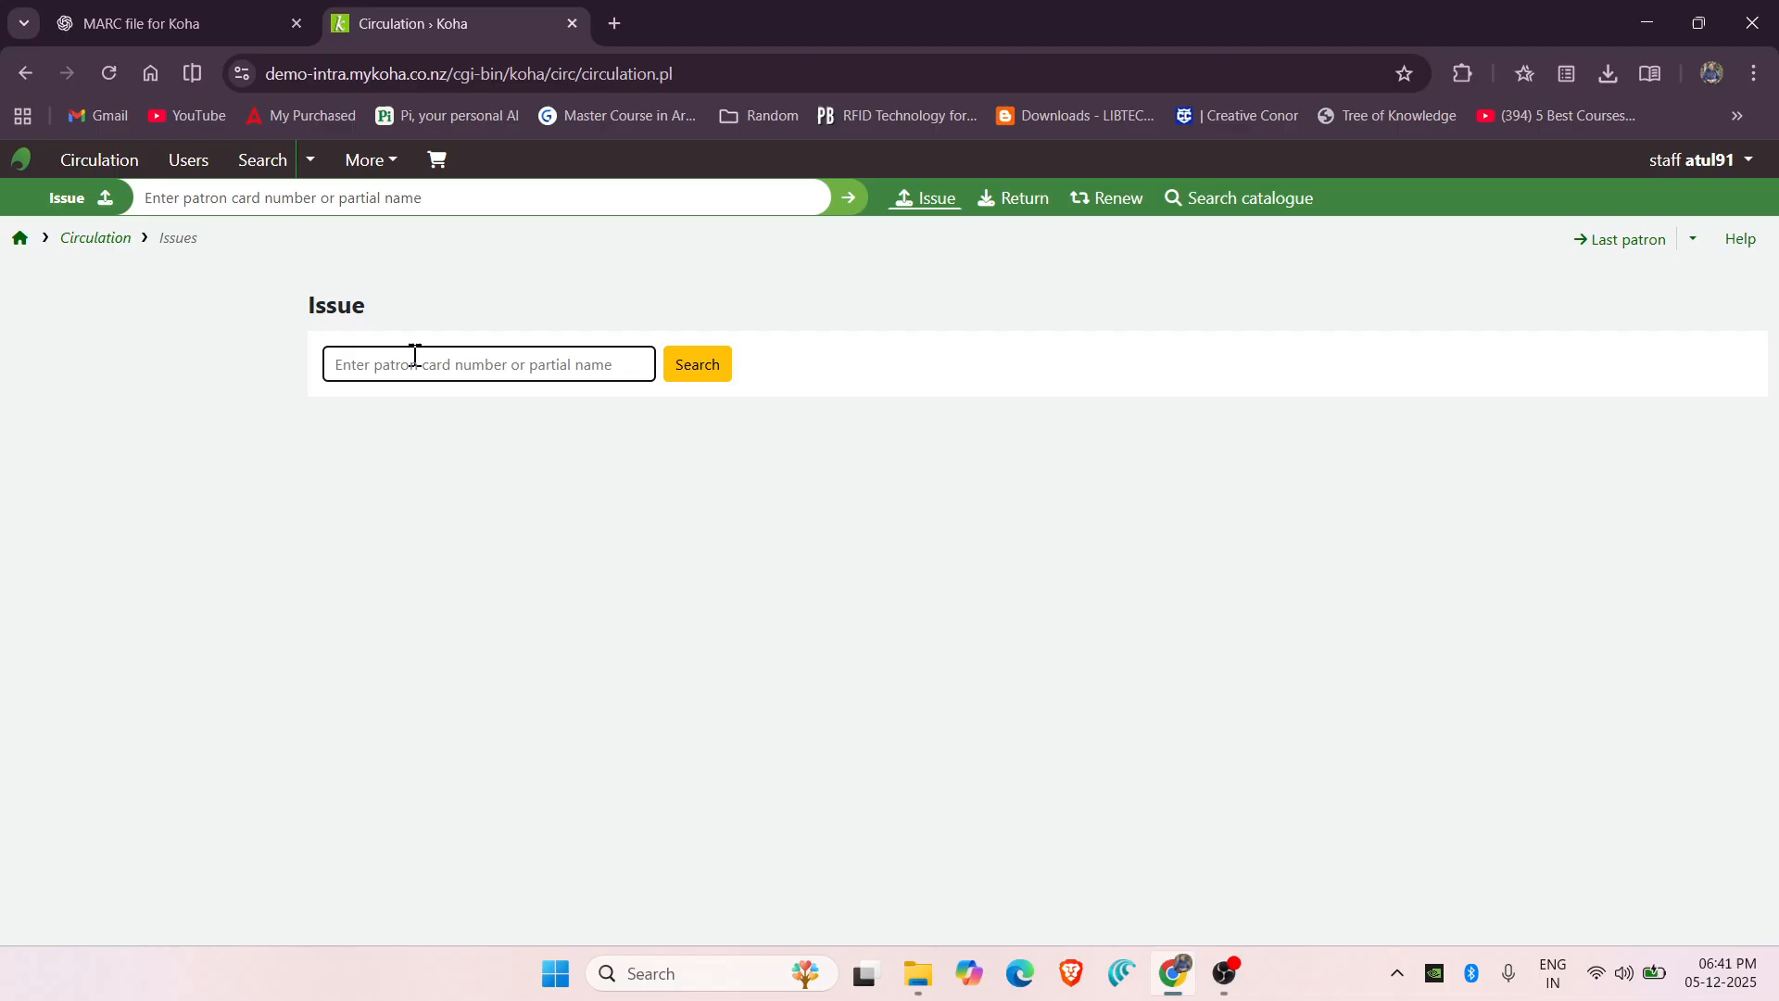
pyautogui.write('010')
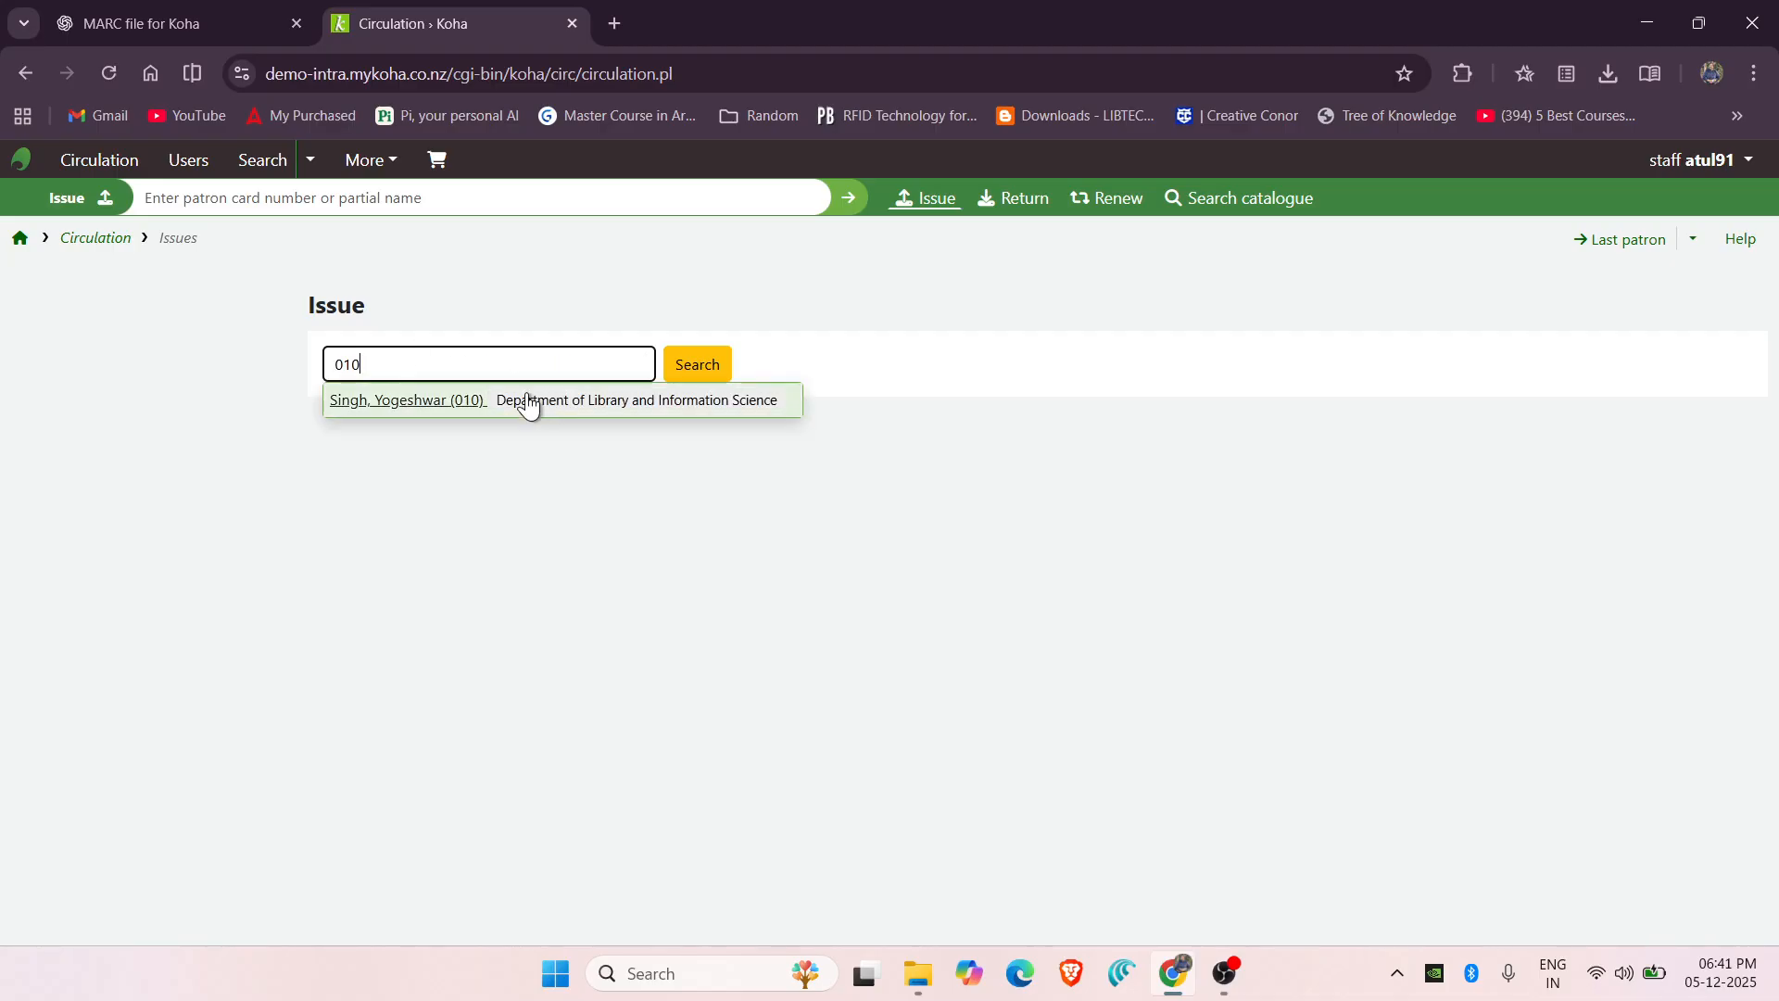
pyautogui.click(685, 368)
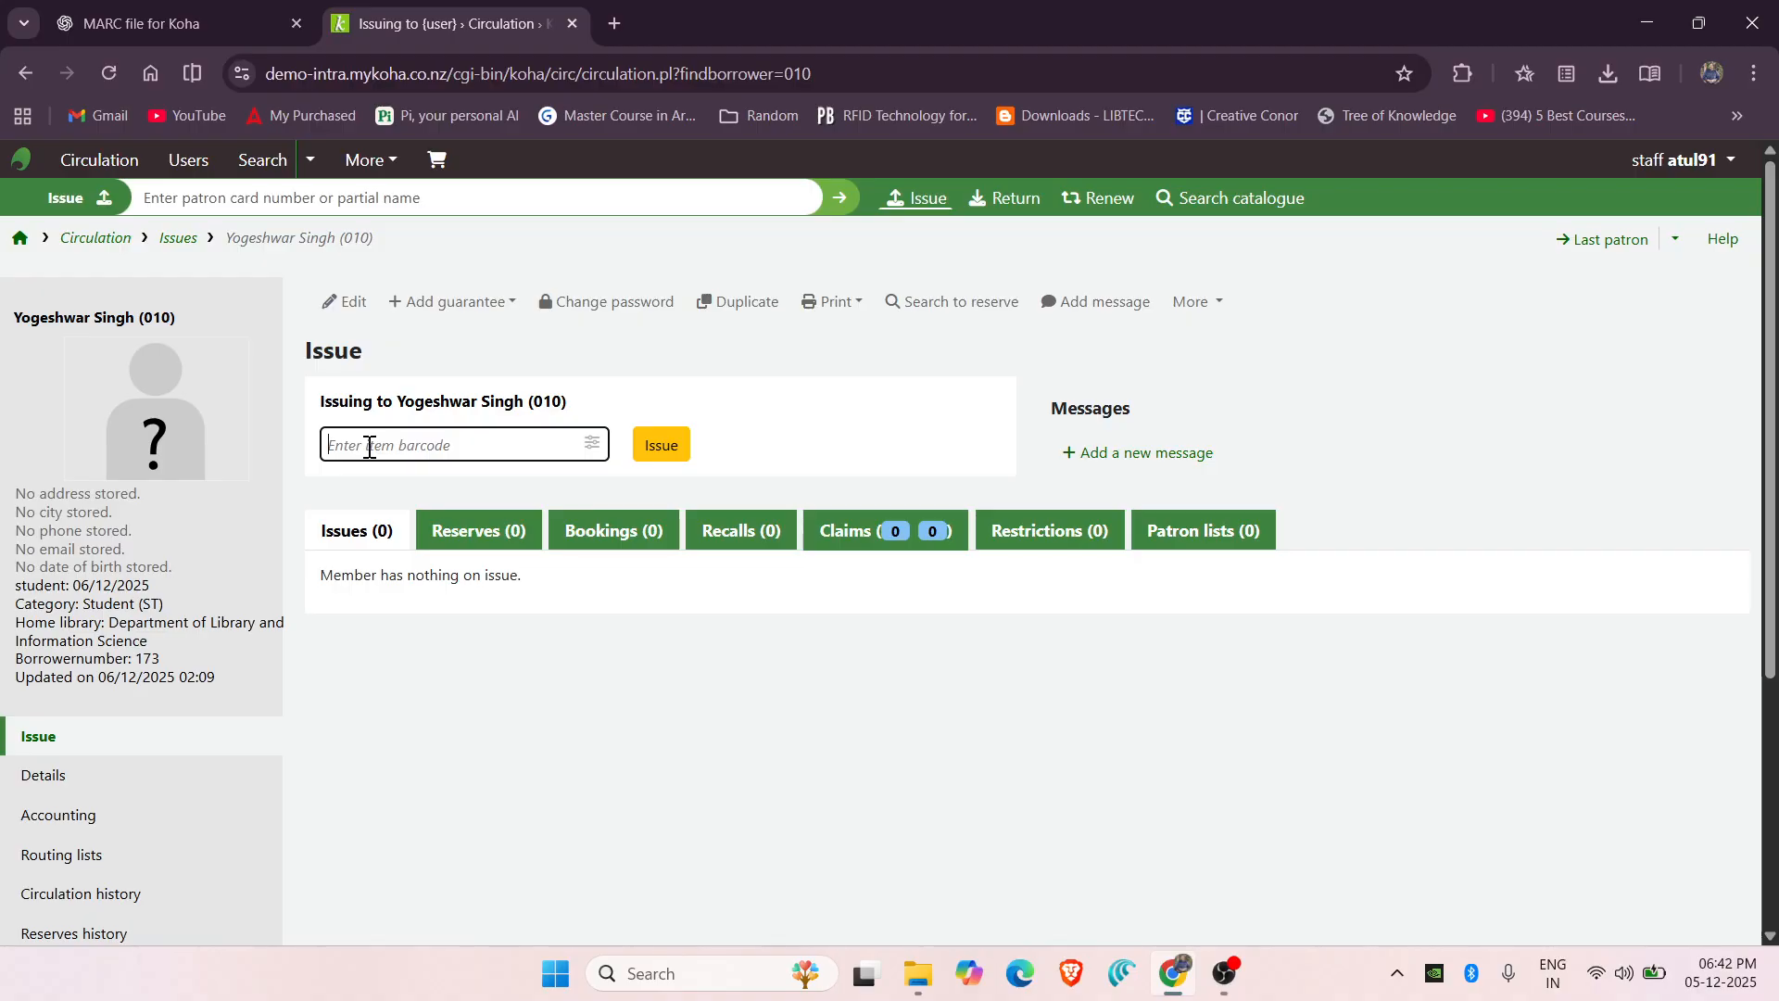
pyautogui.write('A')
pyautogui.write('IVE01')
pyautogui.click(675, 456)
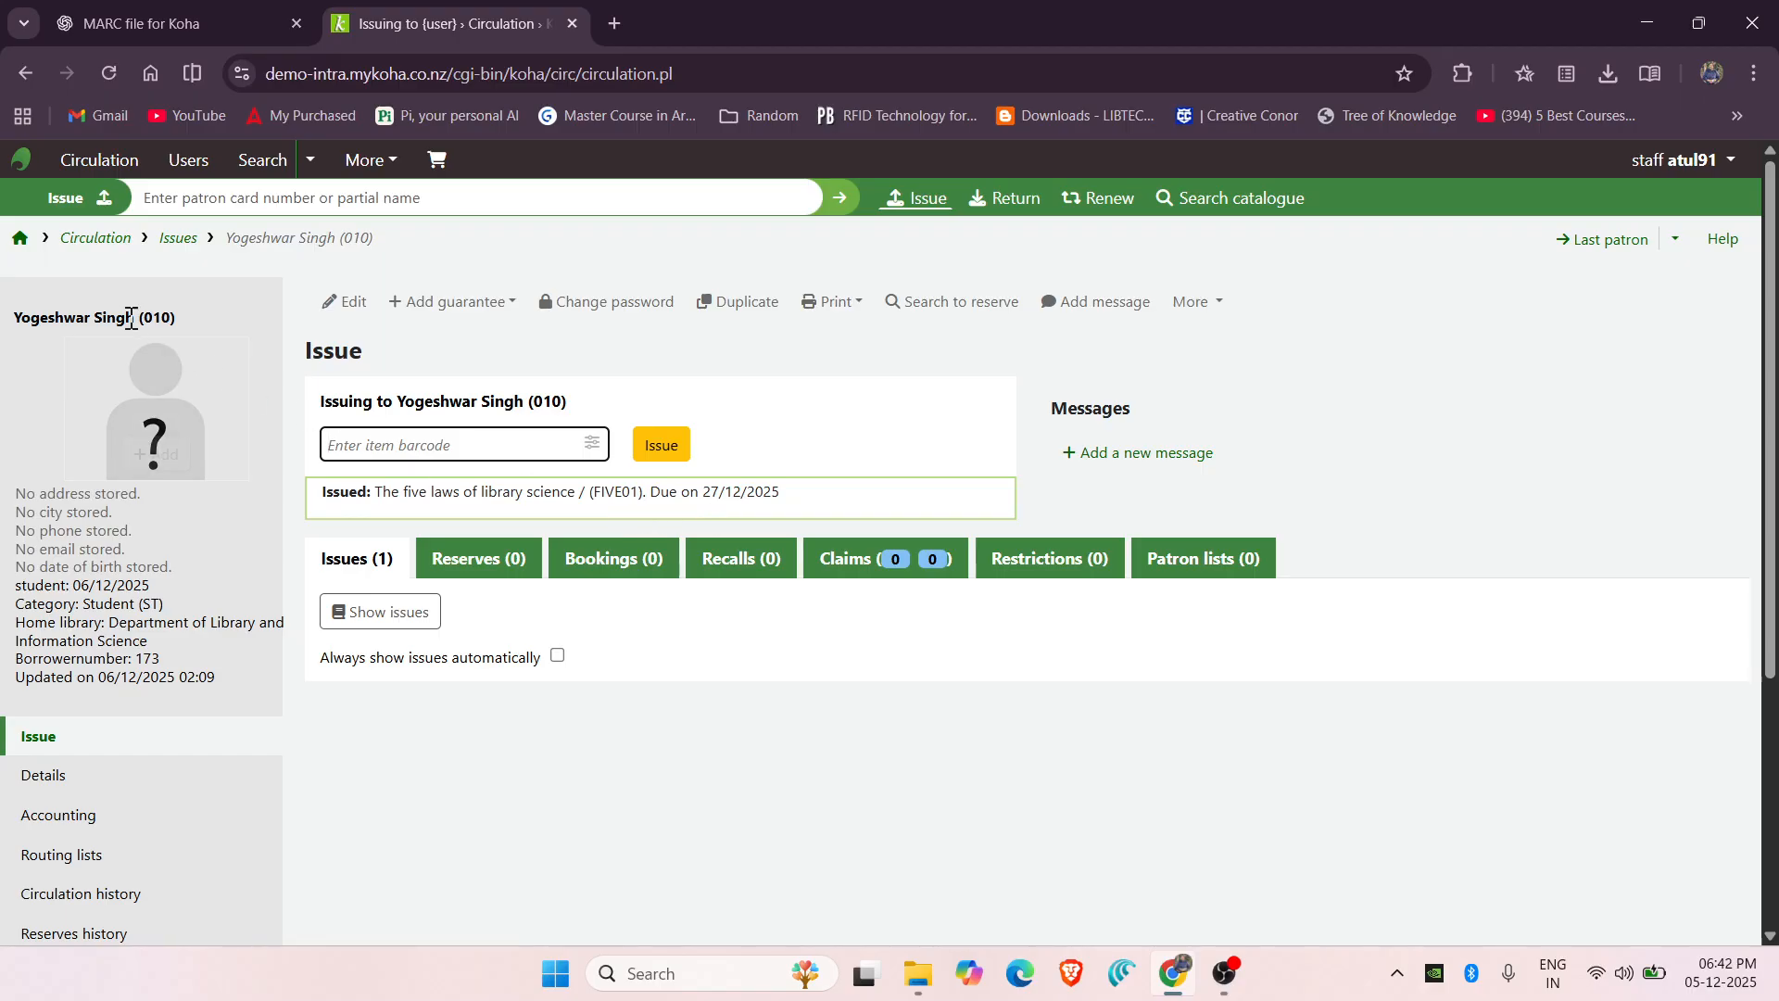
# Search Users by the student's card number to list the patron with 1 issue.
pyautogui.click(20, 243)
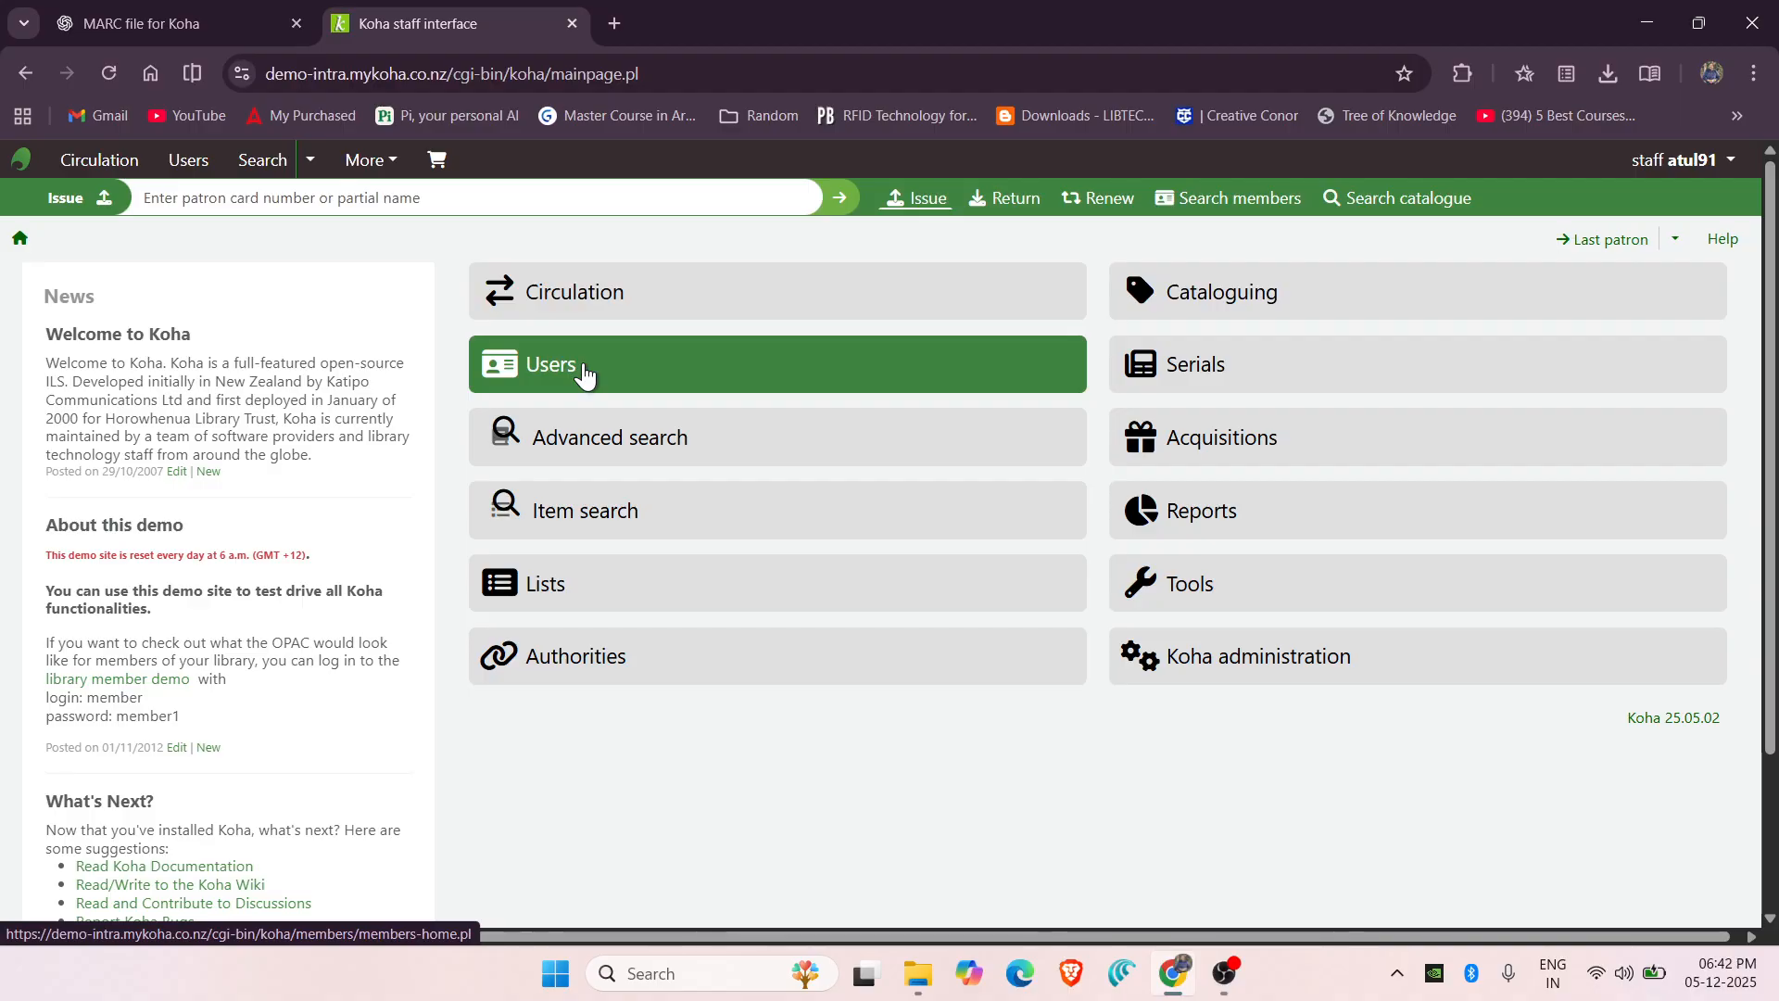
pyautogui.click(584, 374)
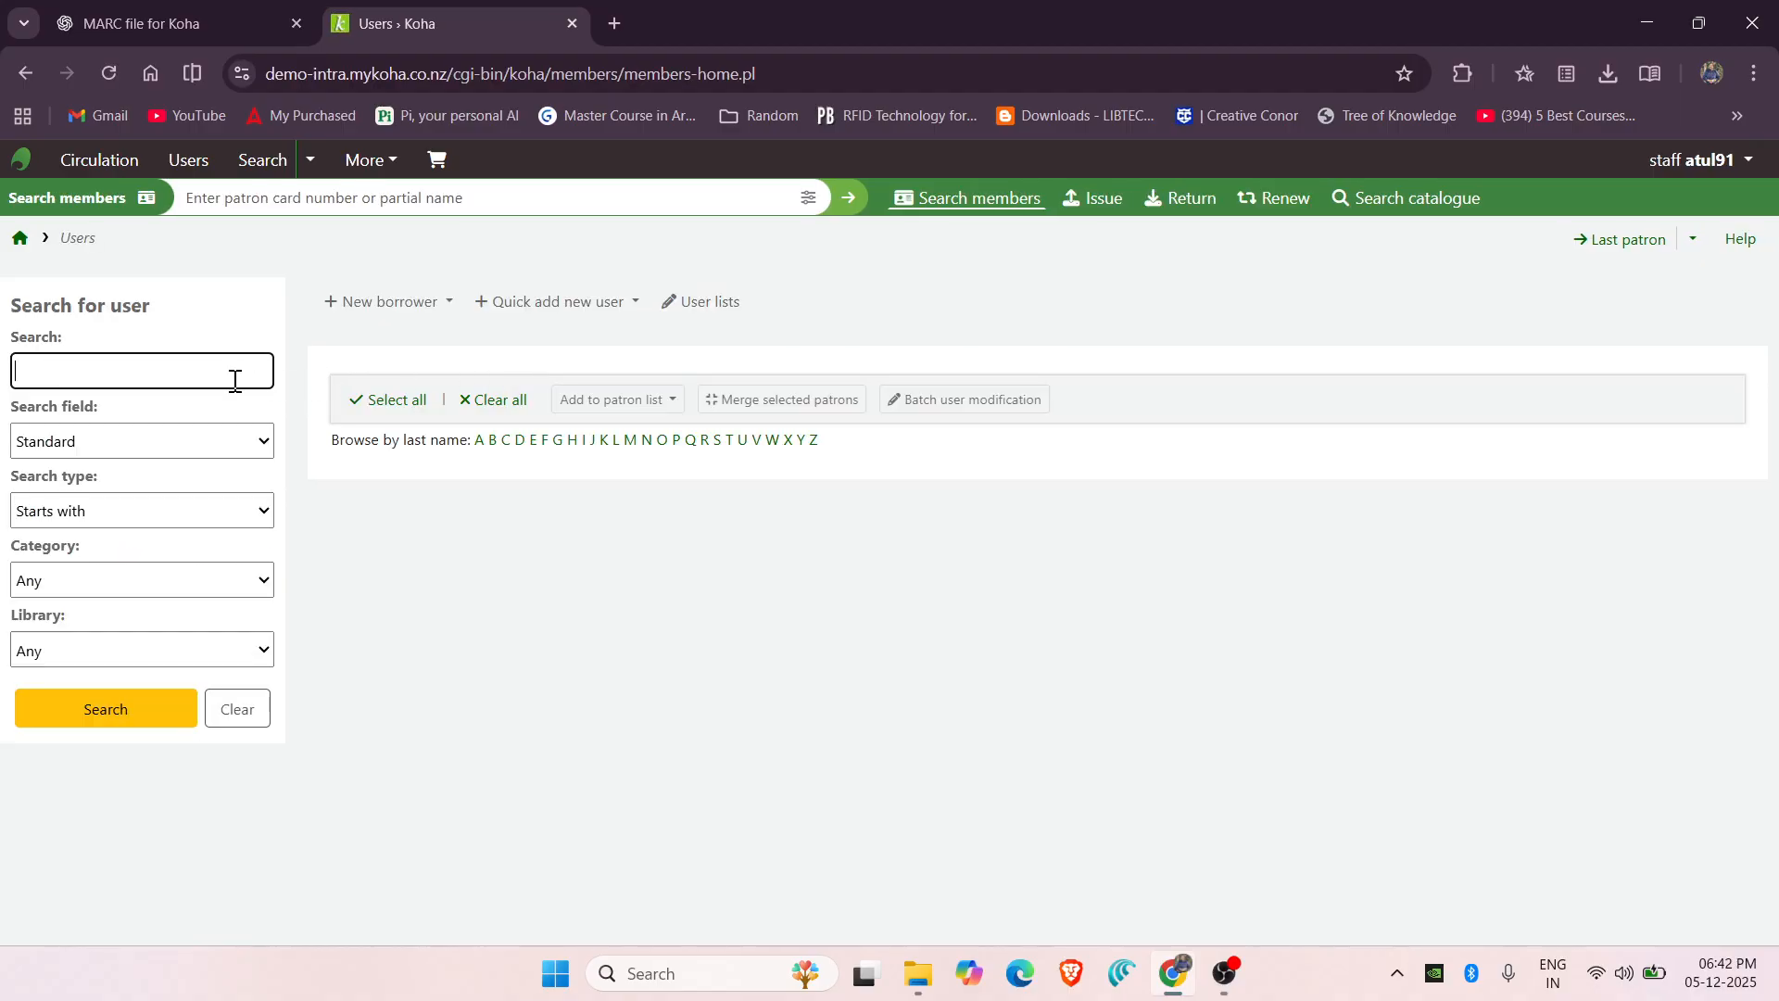
pyautogui.click(142, 380)
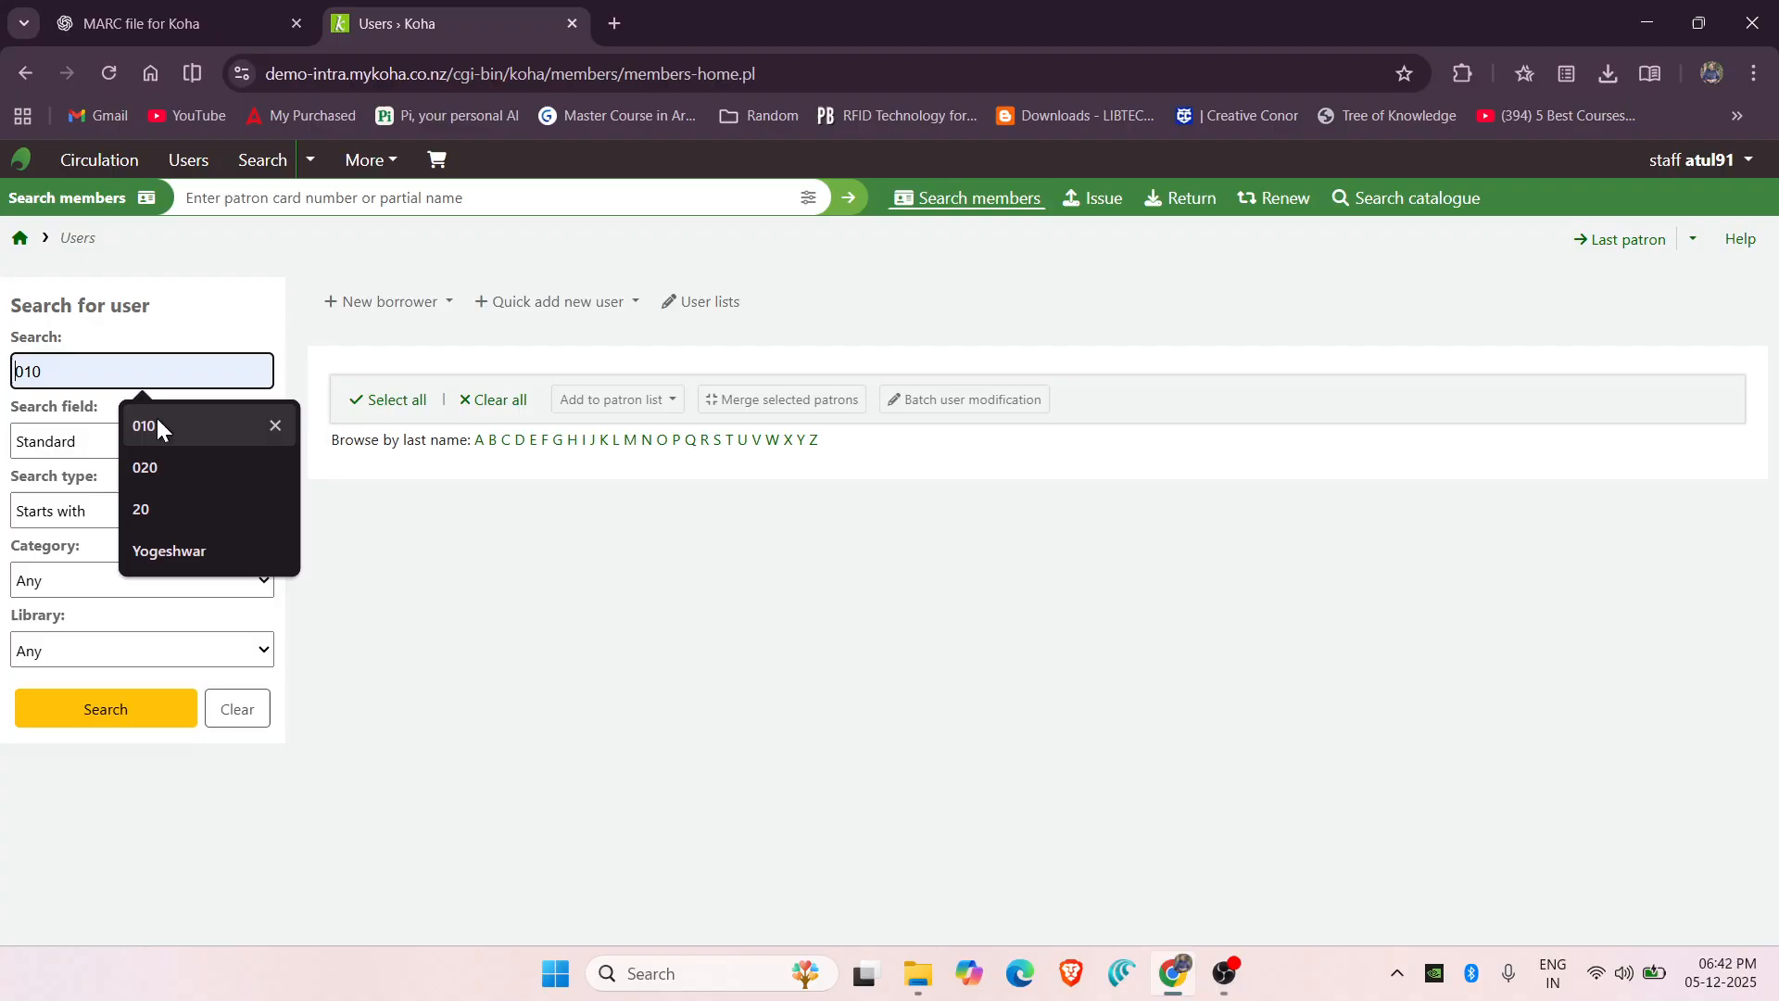
pyautogui.click(156, 415)
pyautogui.click(102, 721)
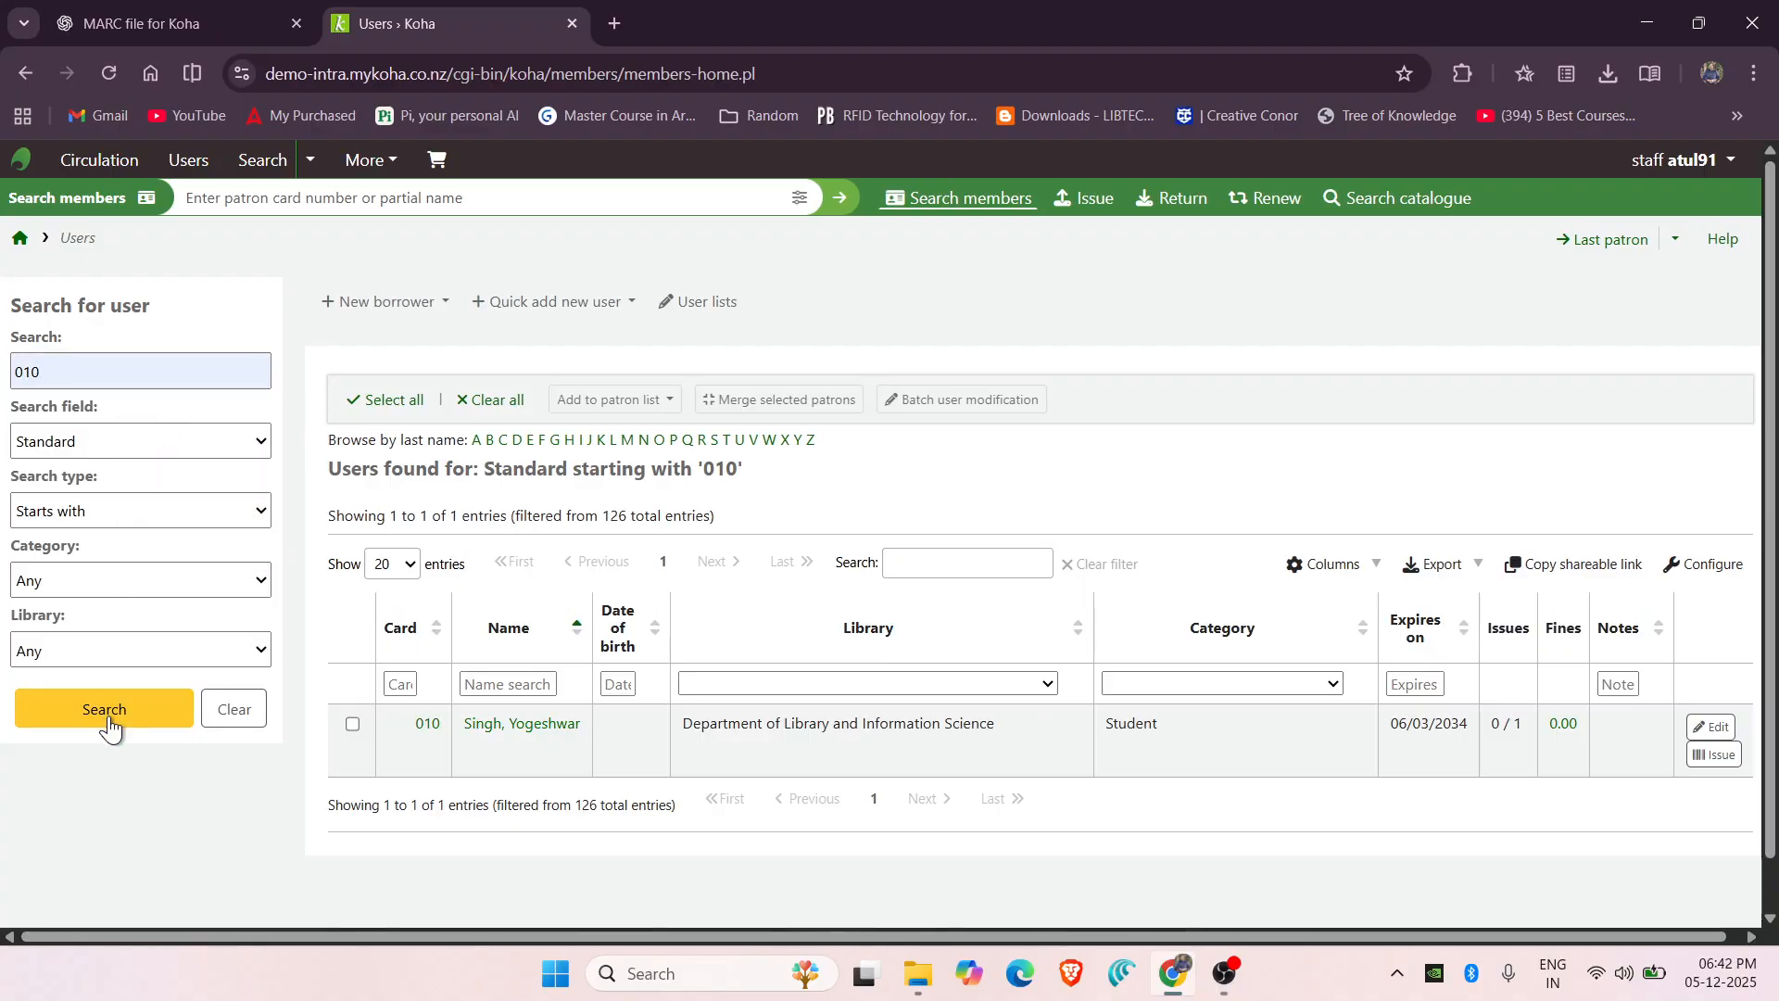
pyautogui.scroll(-1, 702, 589)
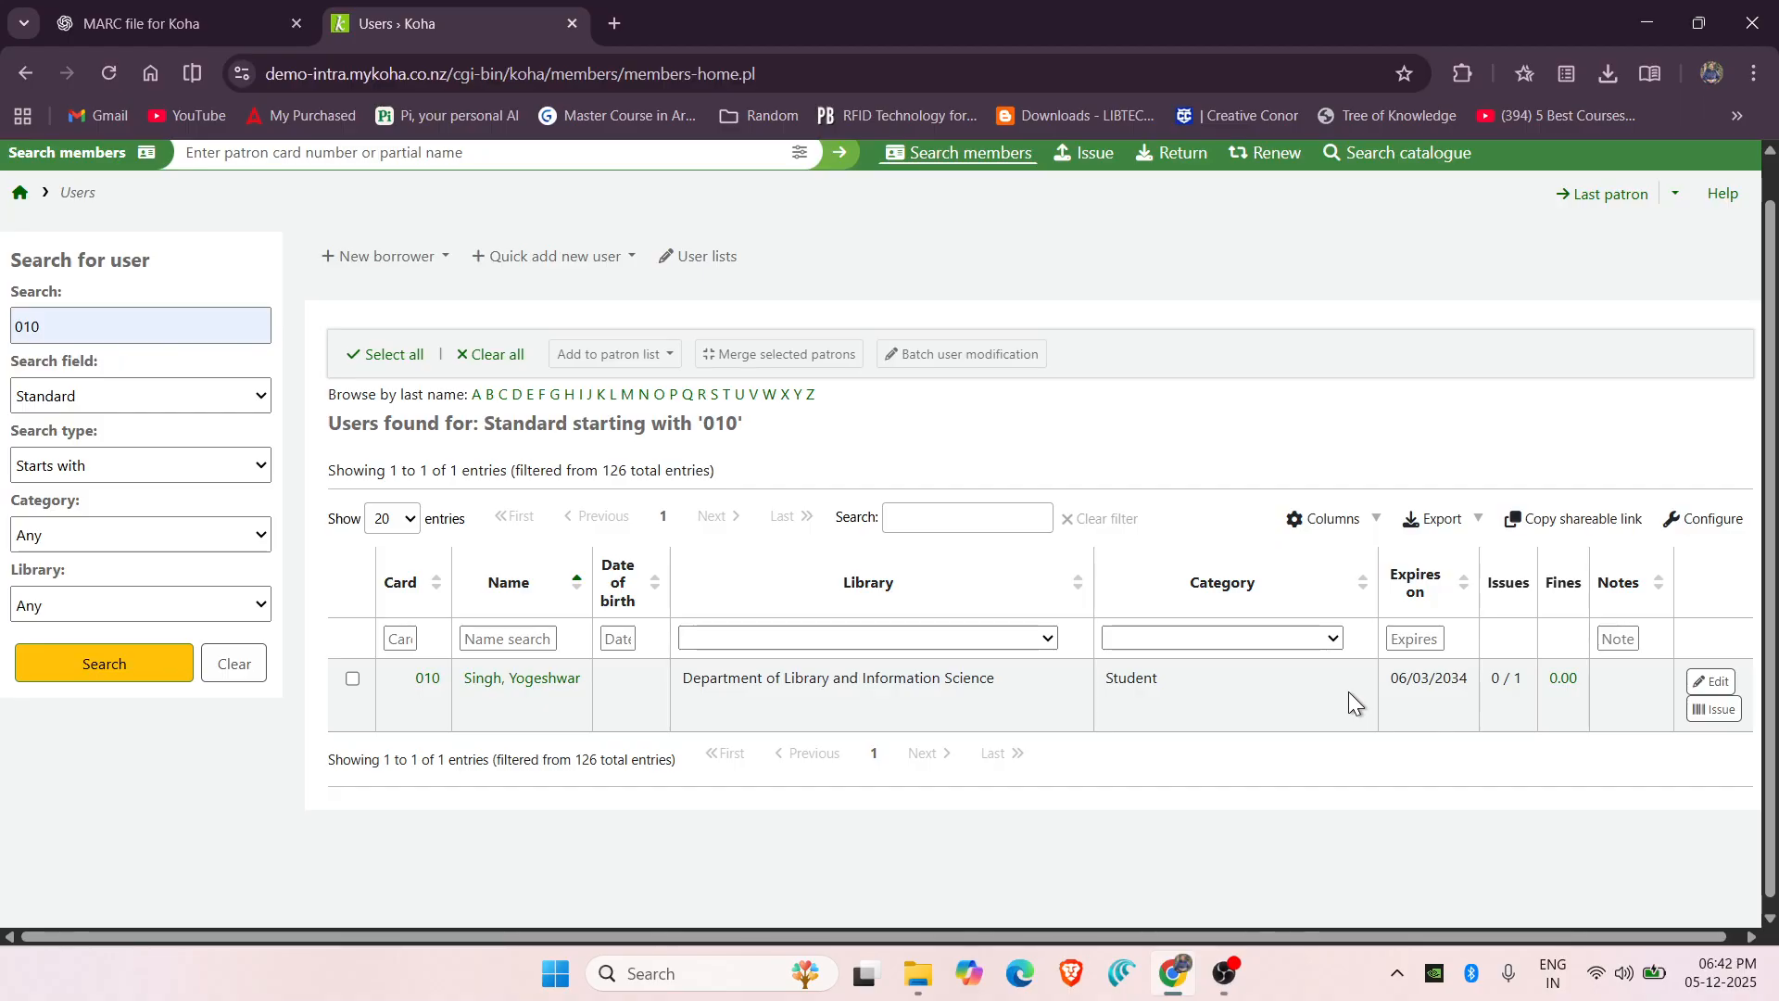
pyautogui.click(1224, 973)
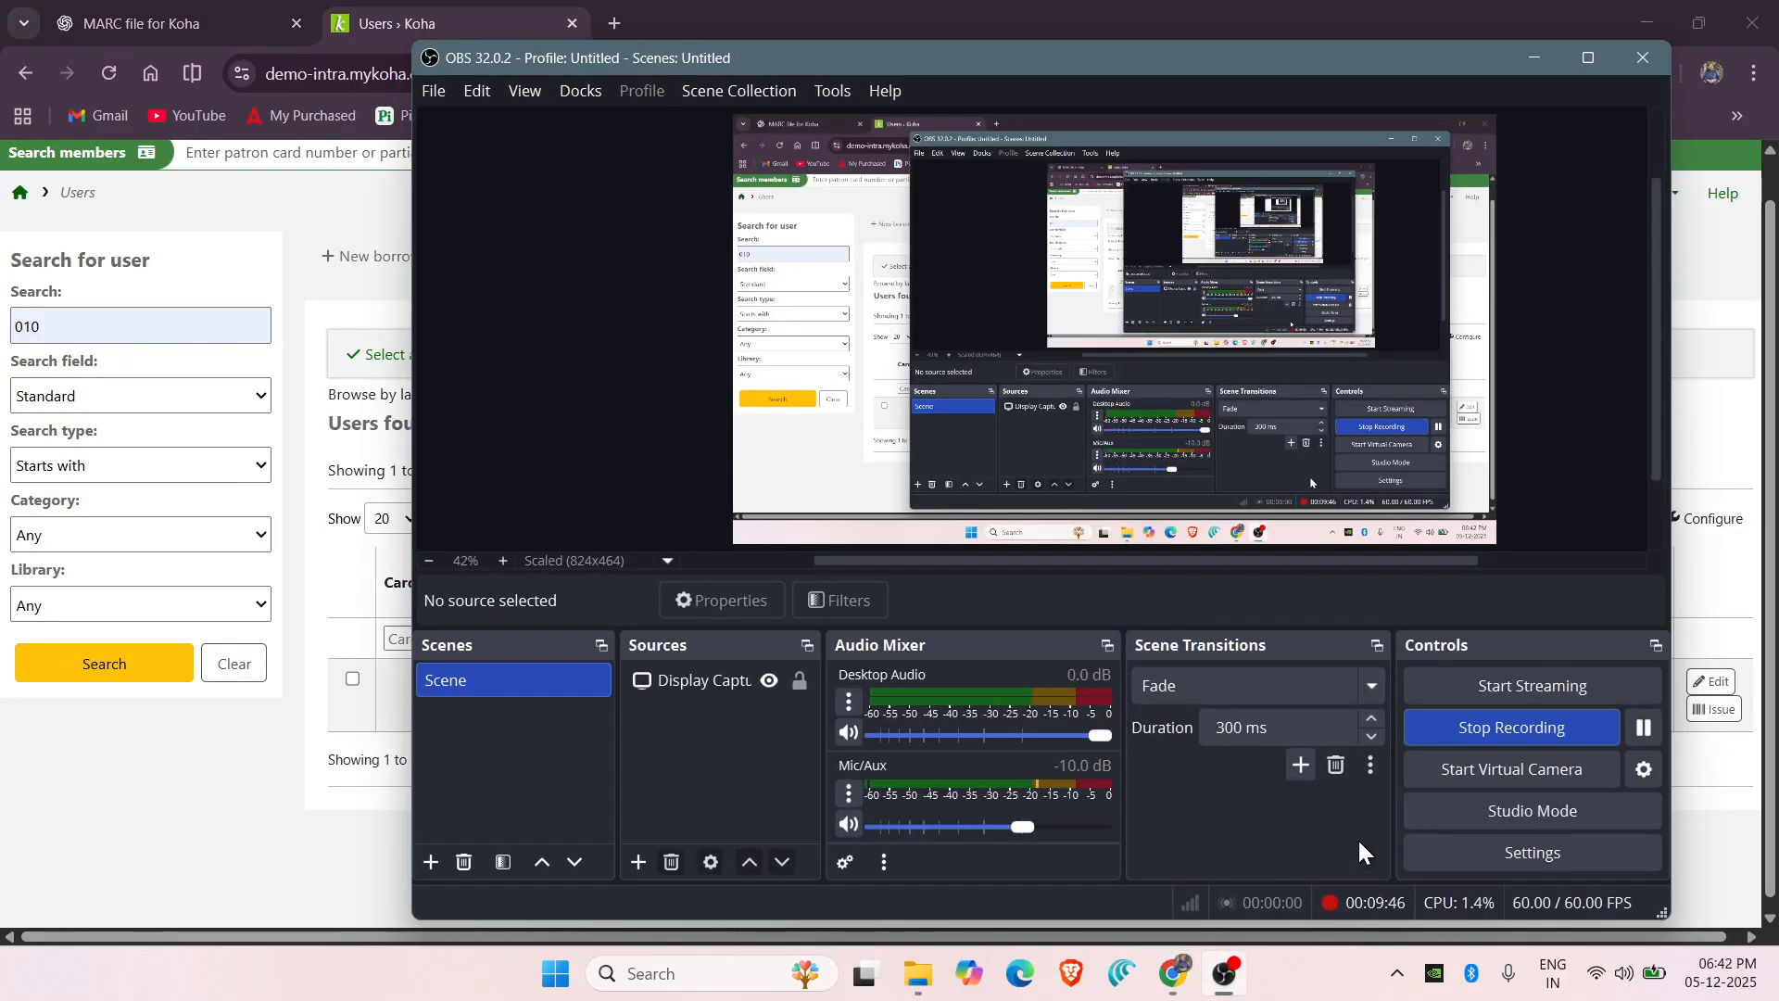